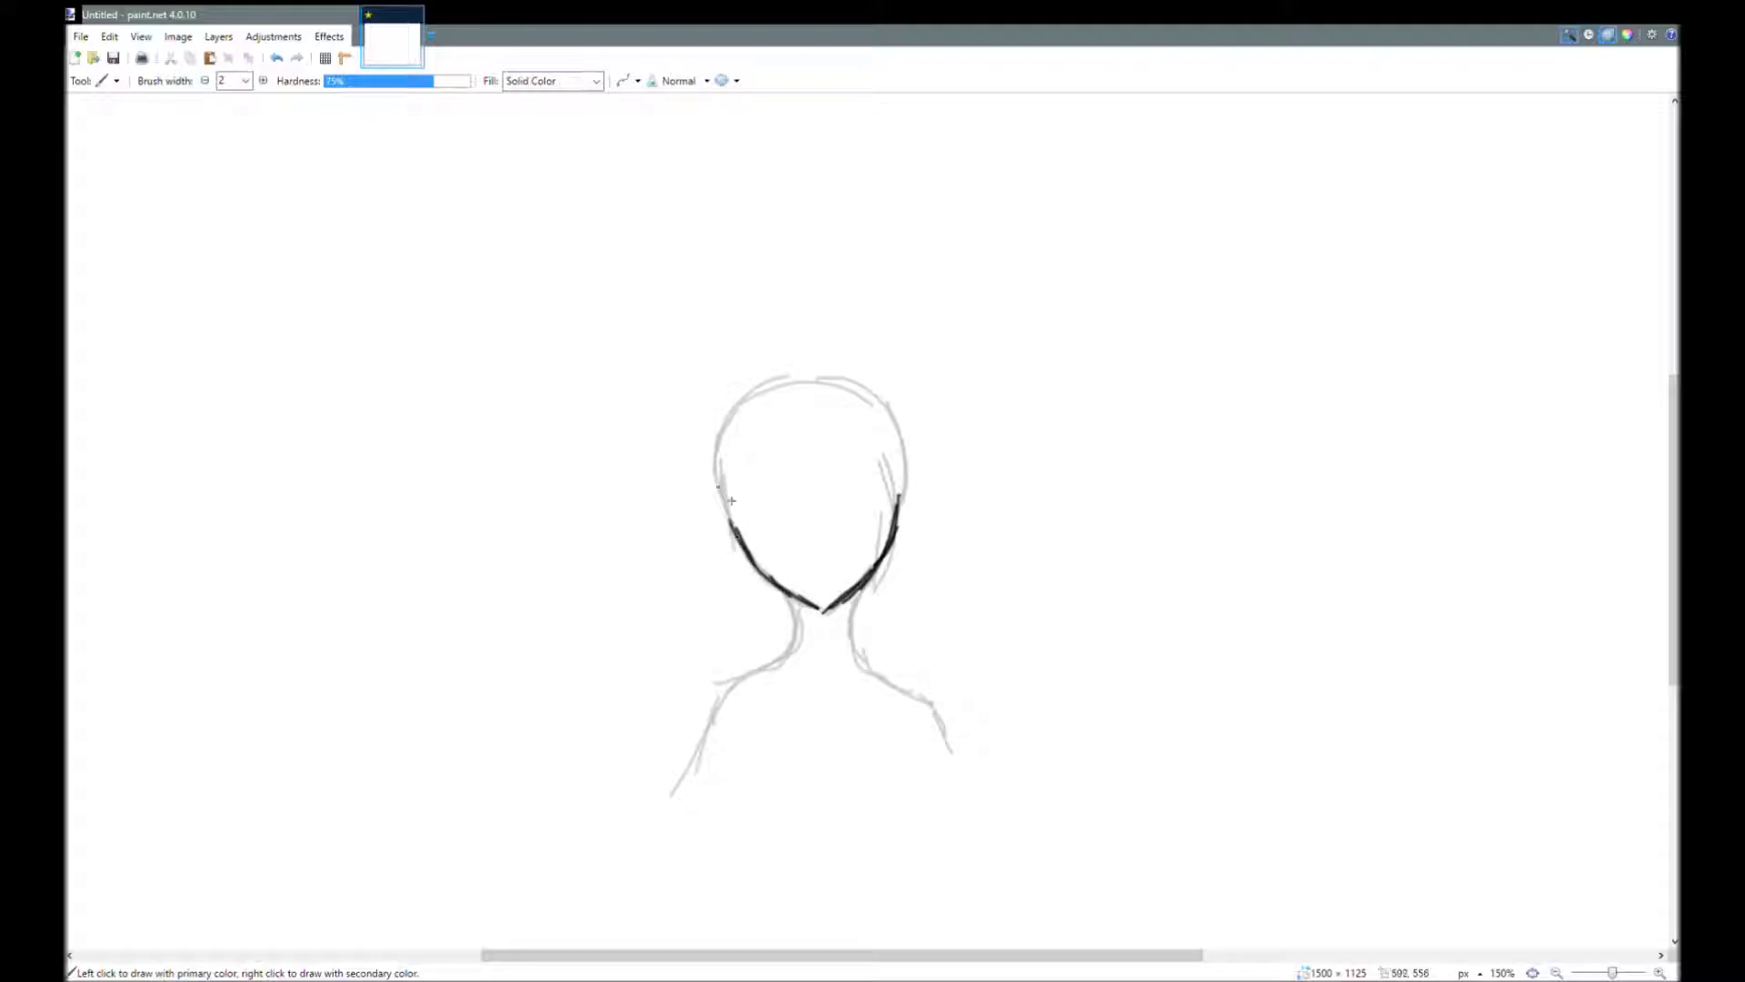
# Sketch the neck and both shoulders with dark strokes over the light grey guide lines.
pyautogui.scroll(1, 830, 491)
pyautogui.moveTo(780, 633)
pyautogui.mouseDown()
pyautogui.moveTo(701, 729)
pyautogui.moveTo(621, 895)
pyautogui.mouseUp()
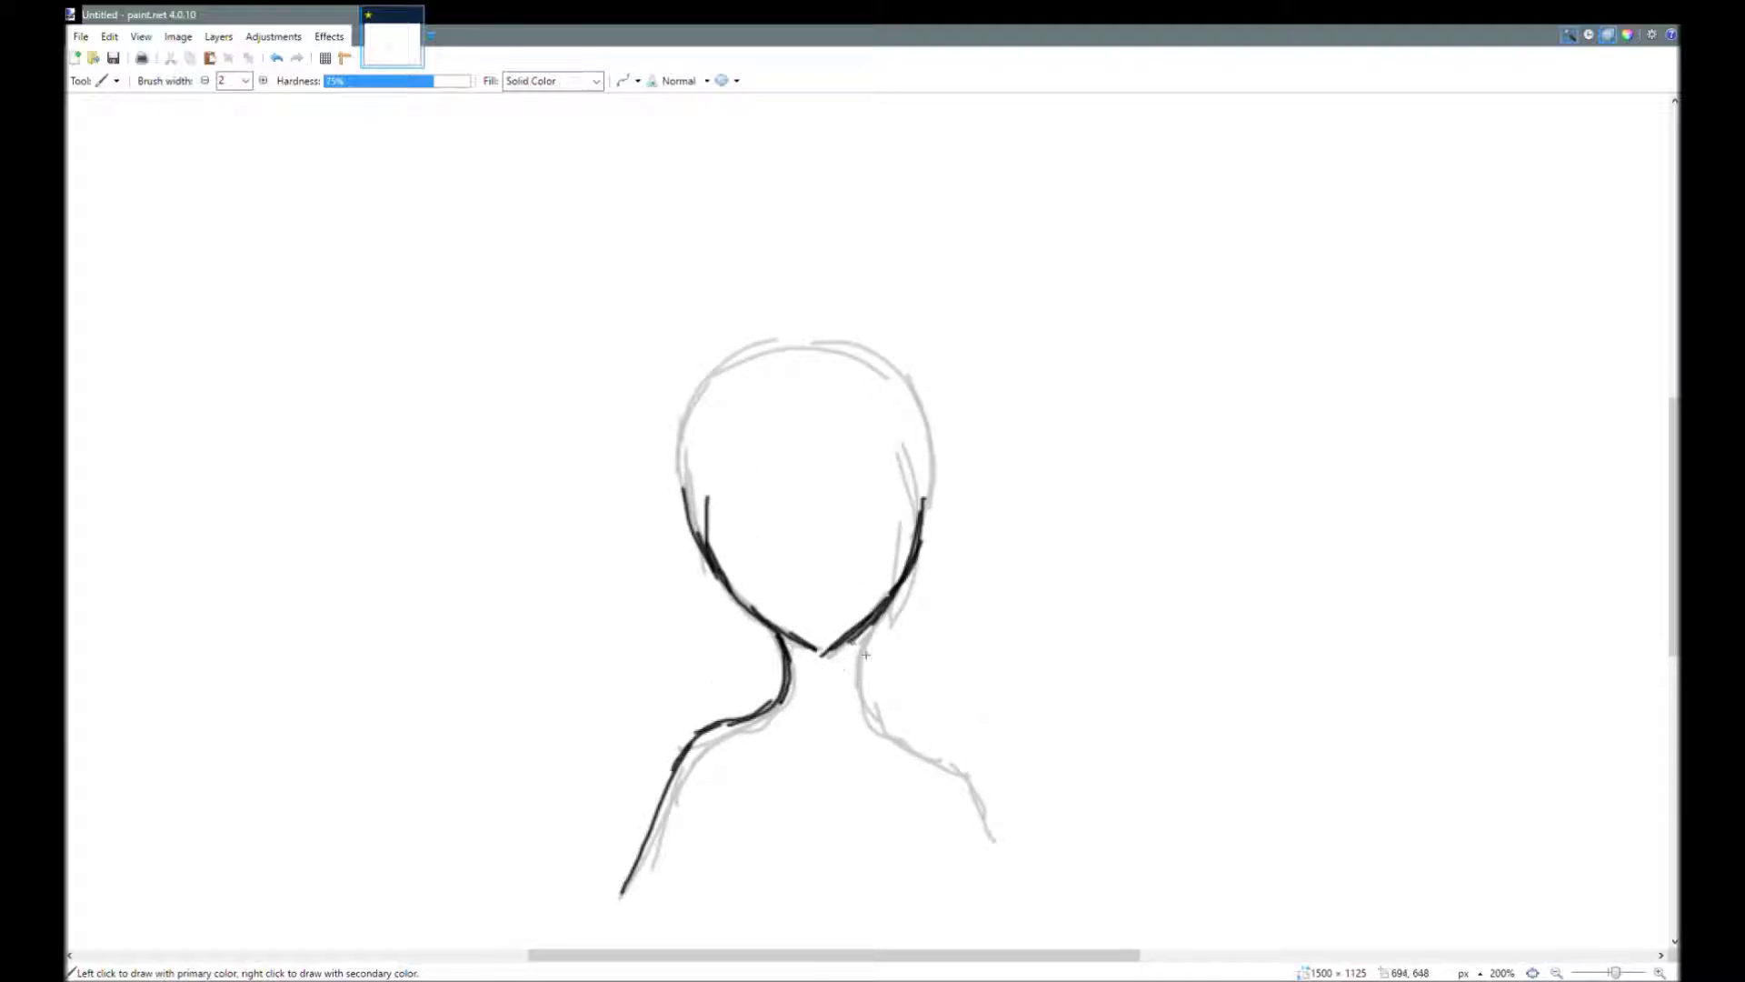
pyautogui.moveTo(851, 634); pyautogui.dragTo(870, 718)
pyautogui.moveTo(843, 647)
pyautogui.mouseDown()
pyautogui.moveTo(970, 768)
pyautogui.moveTo(1016, 887)
pyautogui.mouseUp()
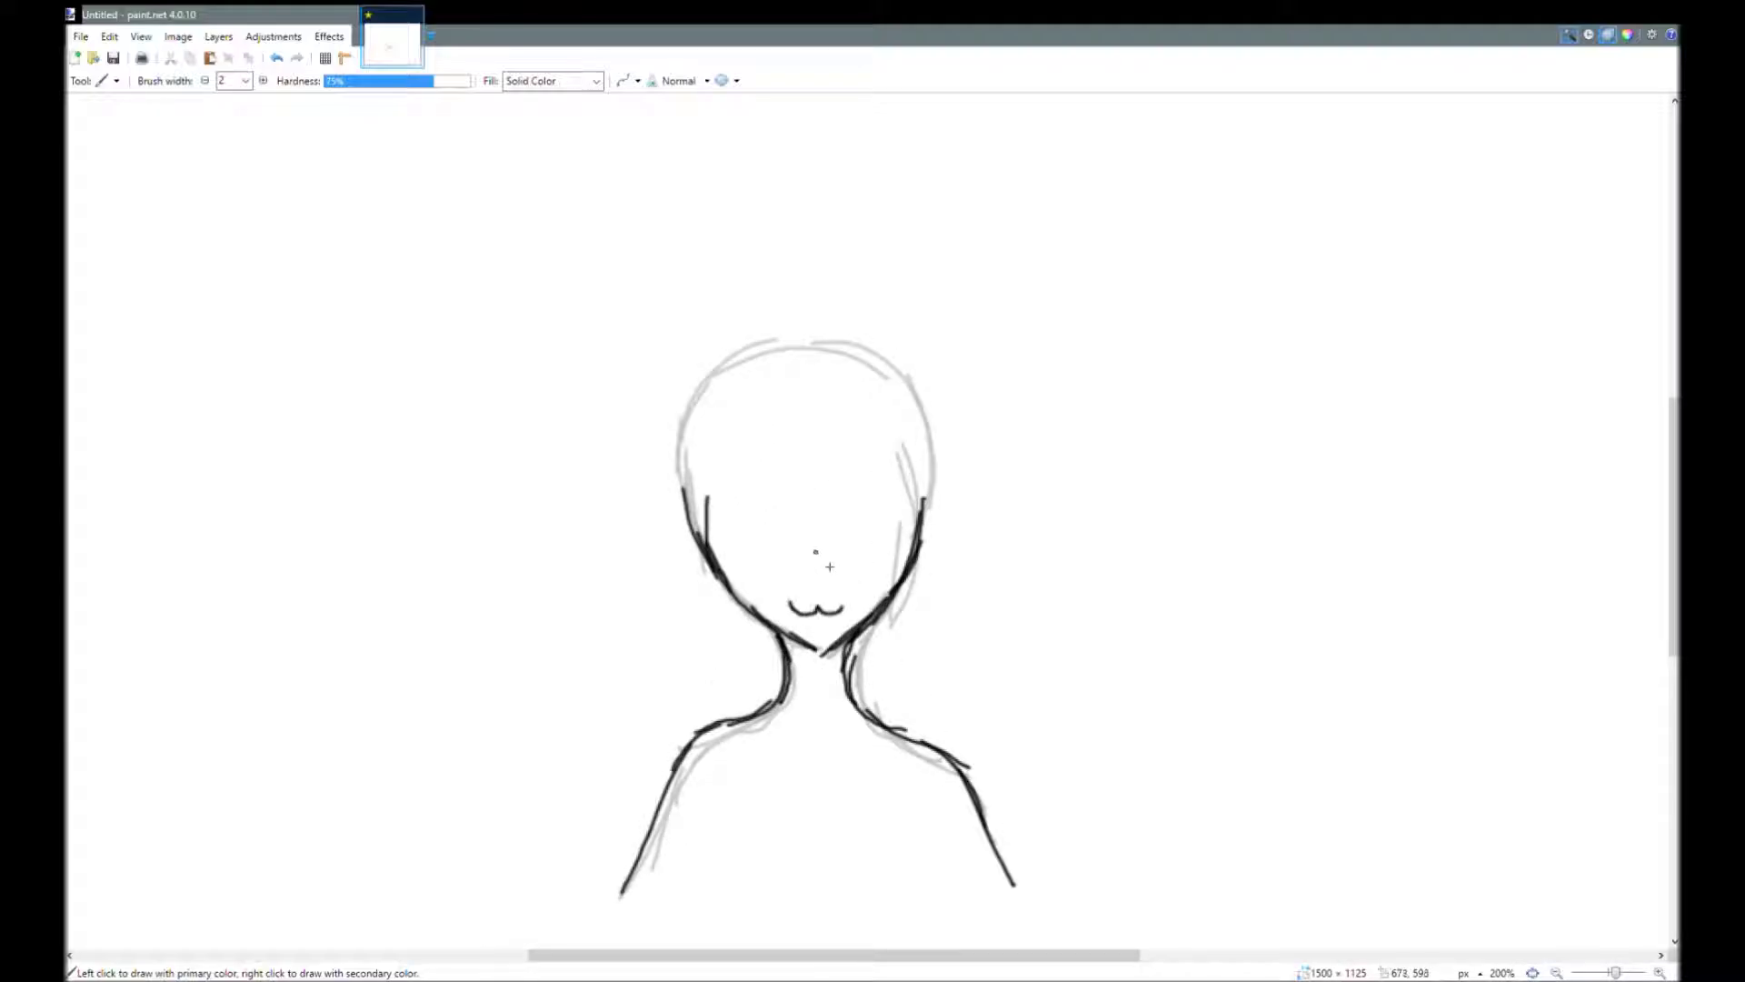
# Sketch a round open eye on the left of the face, a winking eye on the right and a small nose.
pyautogui.moveTo(787, 511)
pyautogui.mouseDown()
pyautogui.moveTo(708, 516)
pyautogui.moveTo(747, 555)
pyautogui.mouseUp()
pyautogui.moveTo(736, 491); pyautogui.dragTo(727, 543)
pyautogui.moveTo(728, 504); pyautogui.dragTo(773, 546)
# Sketch the pointed centre bang, the right fringe and the eyebrow above the winking eye.
pyautogui.scroll(2, 887, 493)
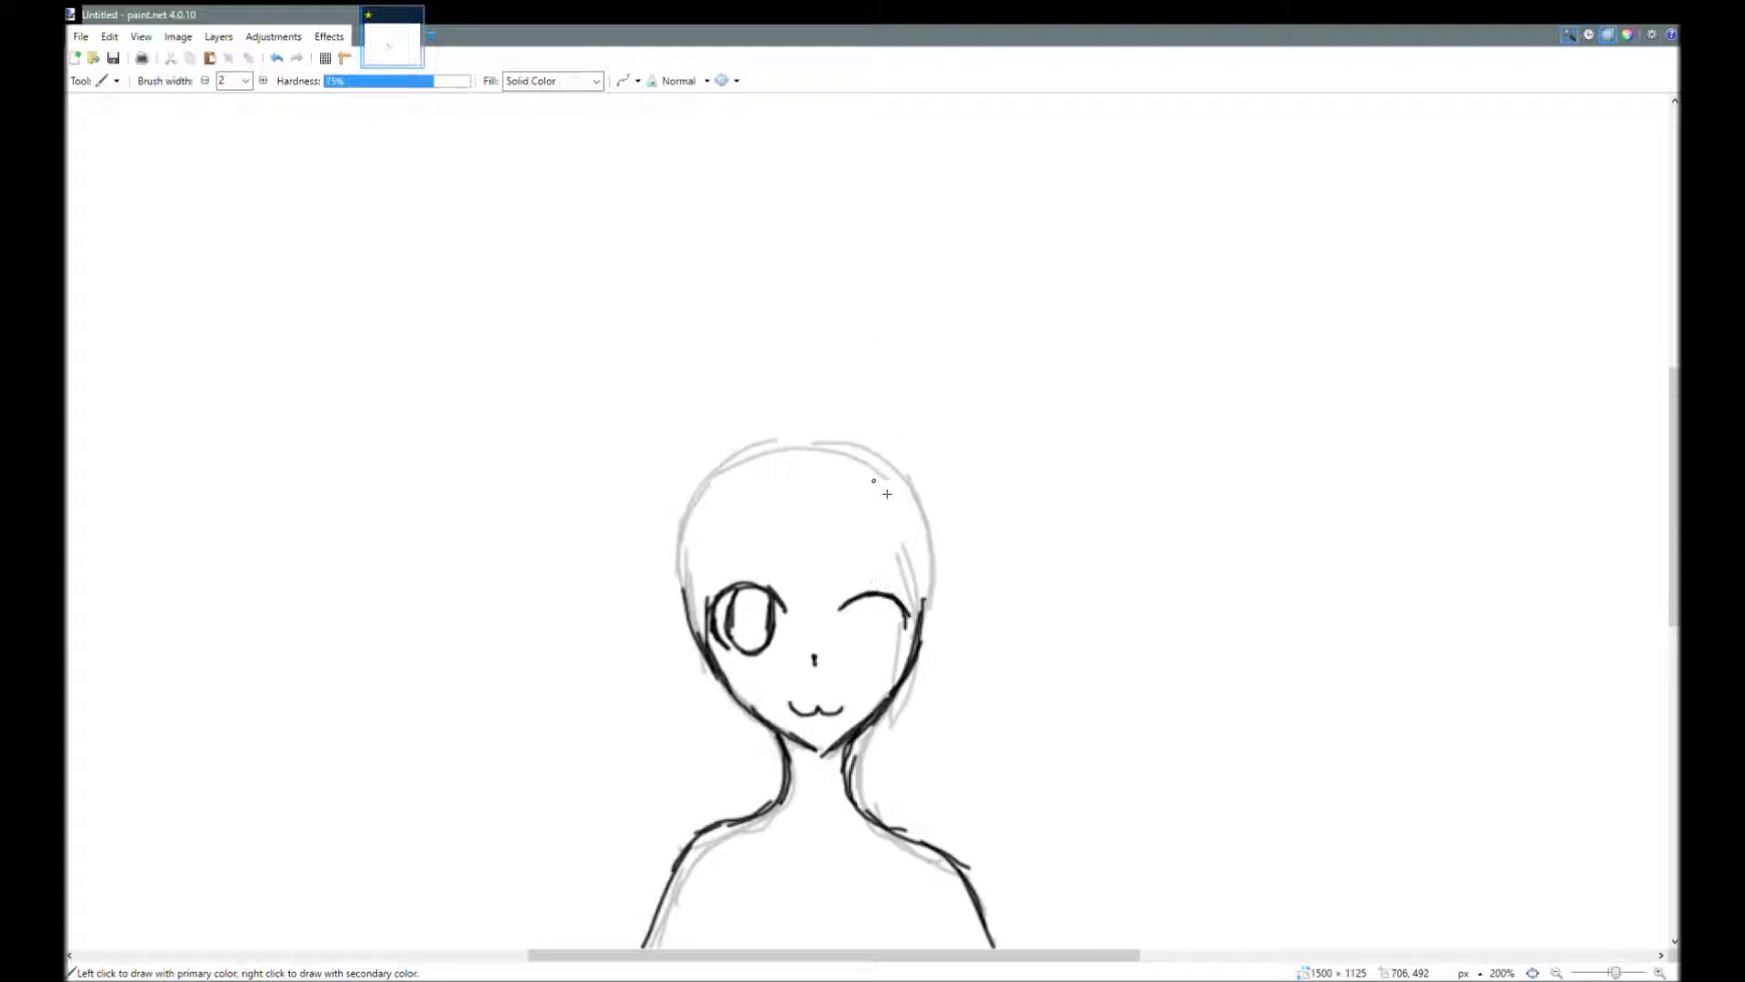
pyautogui.moveTo(842, 491); pyautogui.dragTo(819, 634)
pyautogui.moveTo(807, 488); pyautogui.dragTo(815, 627)
pyautogui.moveTo(796, 518); pyautogui.dragTo(820, 637)
pyautogui.moveTo(846, 523); pyautogui.dragTo(920, 583)
pyautogui.moveTo(907, 481); pyautogui.dragTo(937, 636)
pyautogui.moveTo(929, 515); pyautogui.dragTo(909, 671)
pyautogui.moveTo(859, 553); pyautogui.dragTo(907, 571)
# Sketch the swept left fringe and the pointed lock of hair beside the left cheek.
pyautogui.moveTo(759, 484); pyautogui.dragTo(678, 557)
pyautogui.moveTo(798, 534); pyautogui.dragTo(662, 563)
pyautogui.moveTo(725, 573); pyautogui.dragTo(699, 662)
pyautogui.moveTo(655, 540); pyautogui.dragTo(664, 656)
pyautogui.moveTo(710, 584); pyautogui.dragTo(691, 688)
pyautogui.moveTo(664, 622); pyautogui.dragTo(685, 756)
# Sketch the right side lock and the outline of the hair over the top and left of the head.
pyautogui.moveTo(920, 484); pyautogui.dragTo(938, 643)
pyautogui.moveTo(944, 562); pyautogui.dragTo(922, 699)
pyautogui.moveTo(905, 618); pyautogui.dragTo(922, 730)
pyautogui.moveTo(875, 442); pyautogui.dragTo(940, 513)
pyautogui.moveTo(771, 444); pyautogui.dragTo(927, 481)
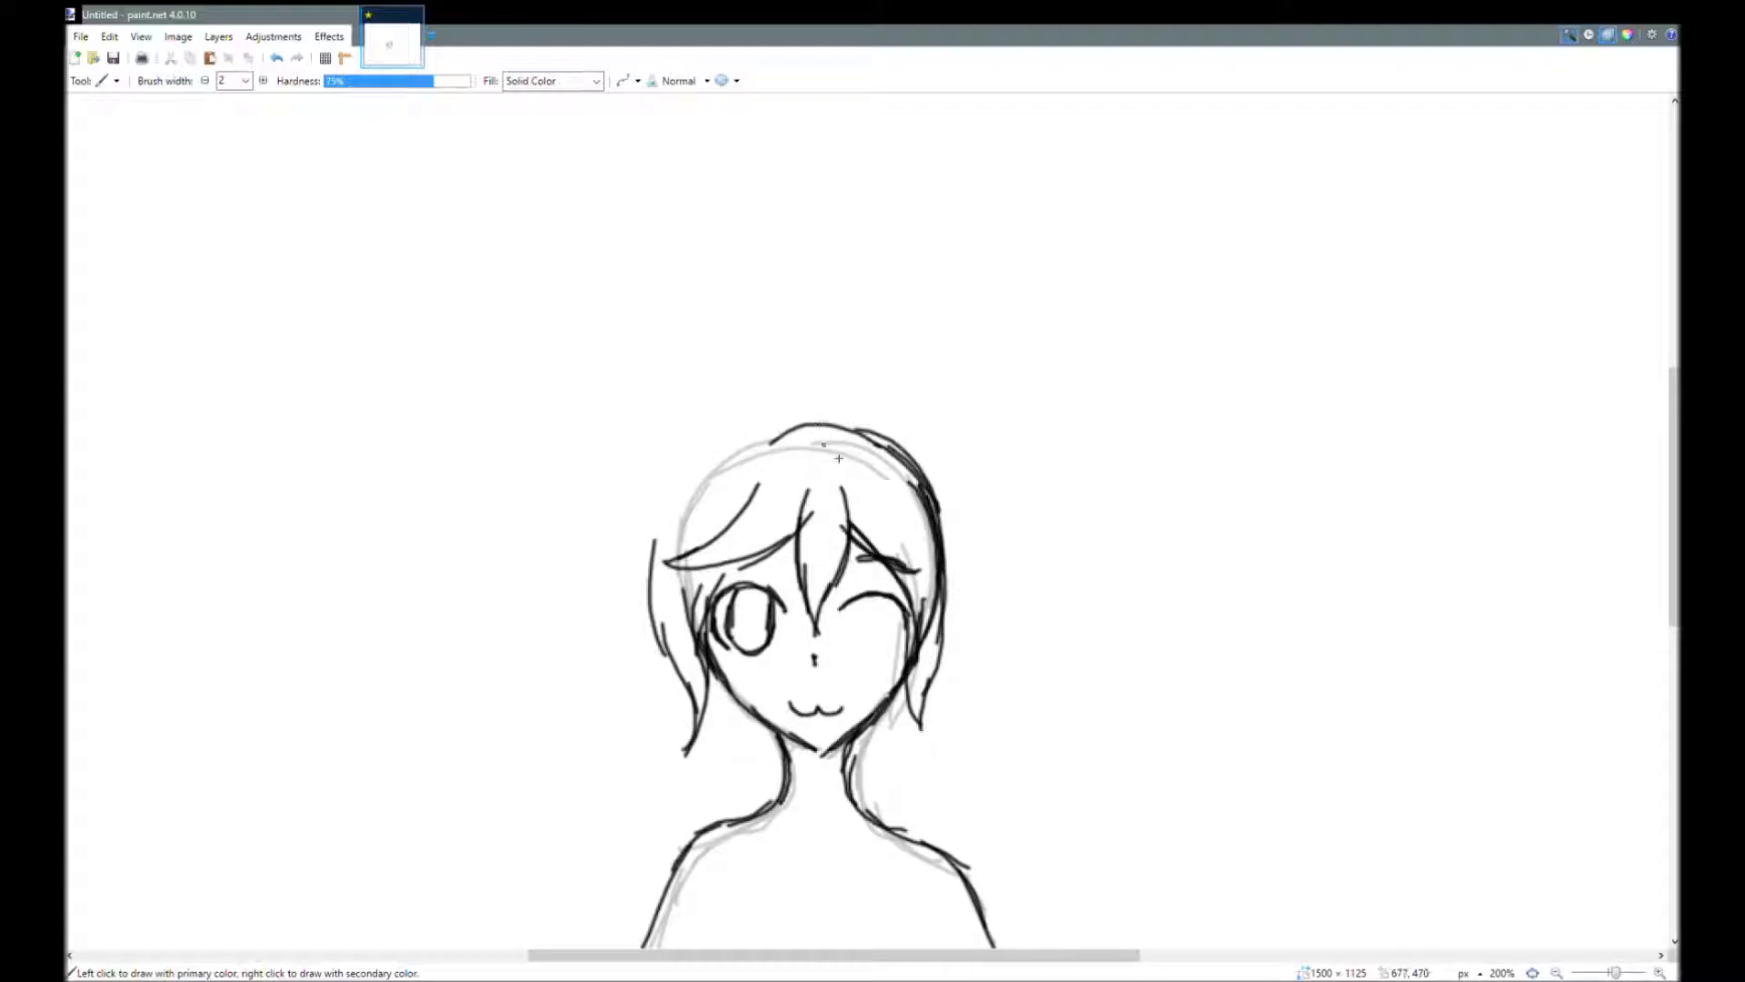
pyautogui.moveTo(820, 433); pyautogui.dragTo(662, 543)
pyautogui.moveTo(692, 490); pyautogui.dragTo(662, 578)
# Sketch a wavy pigtail on the right side of the head.
pyautogui.moveTo(912, 454)
pyautogui.mouseDown()
pyautogui.moveTo(1036, 504)
pyautogui.moveTo(1011, 556)
pyautogui.mouseUp()
pyautogui.moveTo(1000, 532)
pyautogui.mouseDown()
pyautogui.moveTo(1034, 604)
pyautogui.moveTo(998, 732)
pyautogui.mouseUp()
pyautogui.moveTo(954, 578)
pyautogui.mouseDown()
pyautogui.moveTo(945, 637)
pyautogui.moveTo(998, 732)
pyautogui.mouseUp()
# Sketch a wavy pigtail with several pointed strands on the left side of the head.
pyautogui.moveTo(707, 450); pyautogui.dragTo(498, 556)
pyautogui.moveTo(498, 571)
pyautogui.mouseDown()
pyautogui.moveTo(595, 539)
pyautogui.moveTo(550, 755)
pyautogui.mouseUp()
pyautogui.moveTo(658, 550)
pyautogui.mouseDown()
pyautogui.moveTo(646, 628)
pyautogui.moveTo(555, 748)
pyautogui.mouseUp()
pyautogui.moveTo(668, 506); pyautogui.dragTo(591, 691)
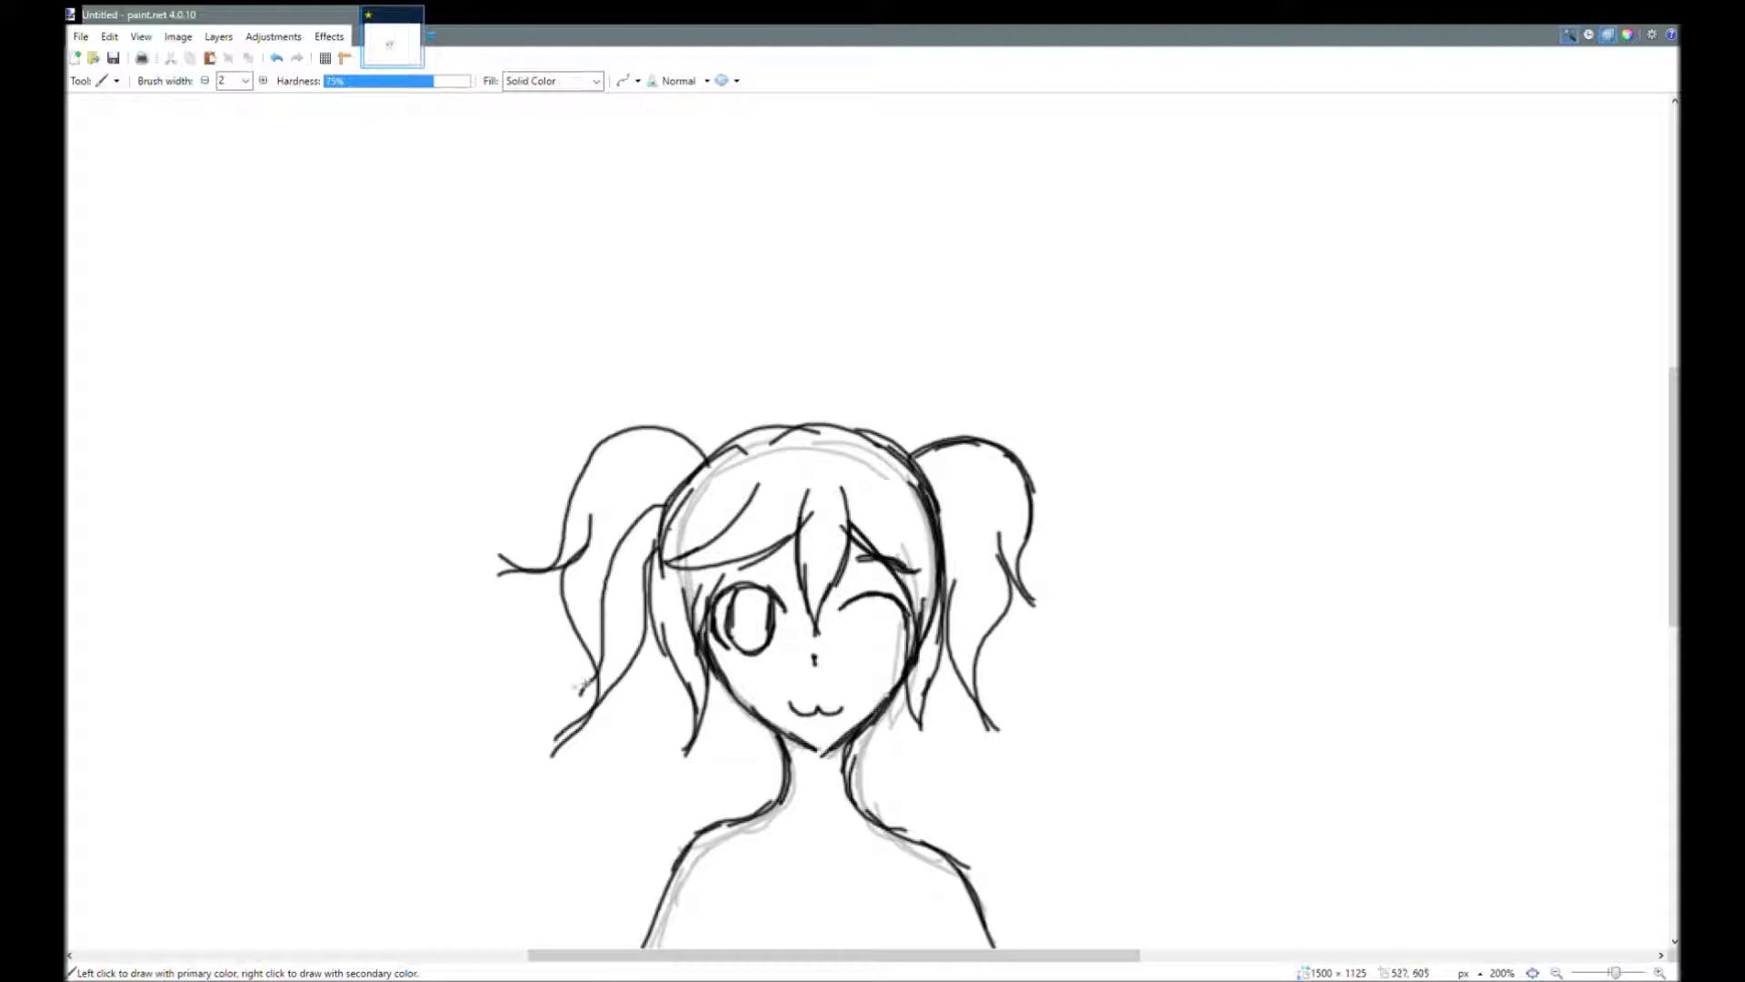
pyautogui.moveTo(609, 500); pyautogui.dragTo(582, 545)
pyautogui.moveTo(600, 505); pyautogui.dragTo(689, 471)
# Sketch a two-loop bow at the base of the right pigtail.
pyautogui.scroll(-2, 922, 356)
pyautogui.moveTo(835, 329); pyautogui.dragTo(914, 346)
pyautogui.moveTo(927, 360)
pyautogui.mouseDown()
pyautogui.moveTo(978, 374)
pyautogui.moveTo(936, 427)
pyautogui.mouseUp()
pyautogui.moveTo(966, 398); pyautogui.dragTo(985, 373)
# Sketch a cluster of round beads at the left pigtail's base and small cheek marks, with a heart on the right cheek.
pyautogui.moveTo(696, 362)
pyautogui.mouseDown()
pyautogui.moveTo(723, 338)
pyautogui.moveTo(719, 382)
pyautogui.mouseUp()
pyautogui.moveTo(671, 389); pyautogui.dragTo(684, 411)
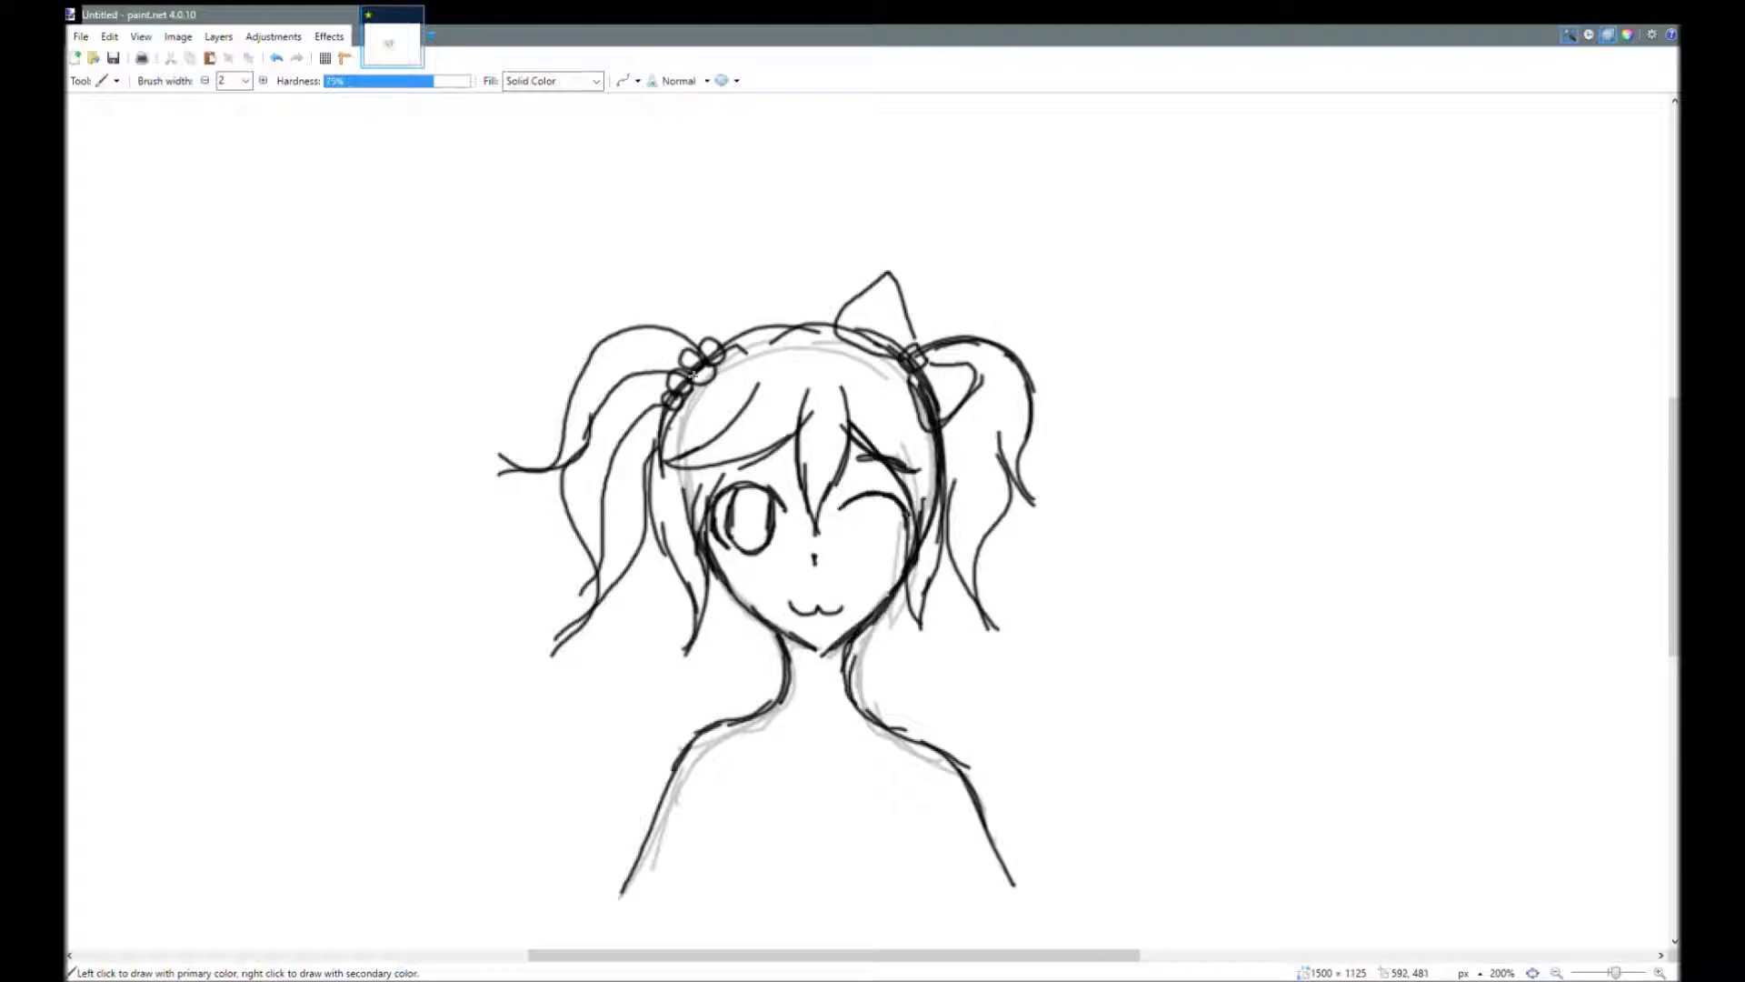
pyautogui.scroll(-2, 948, 400)
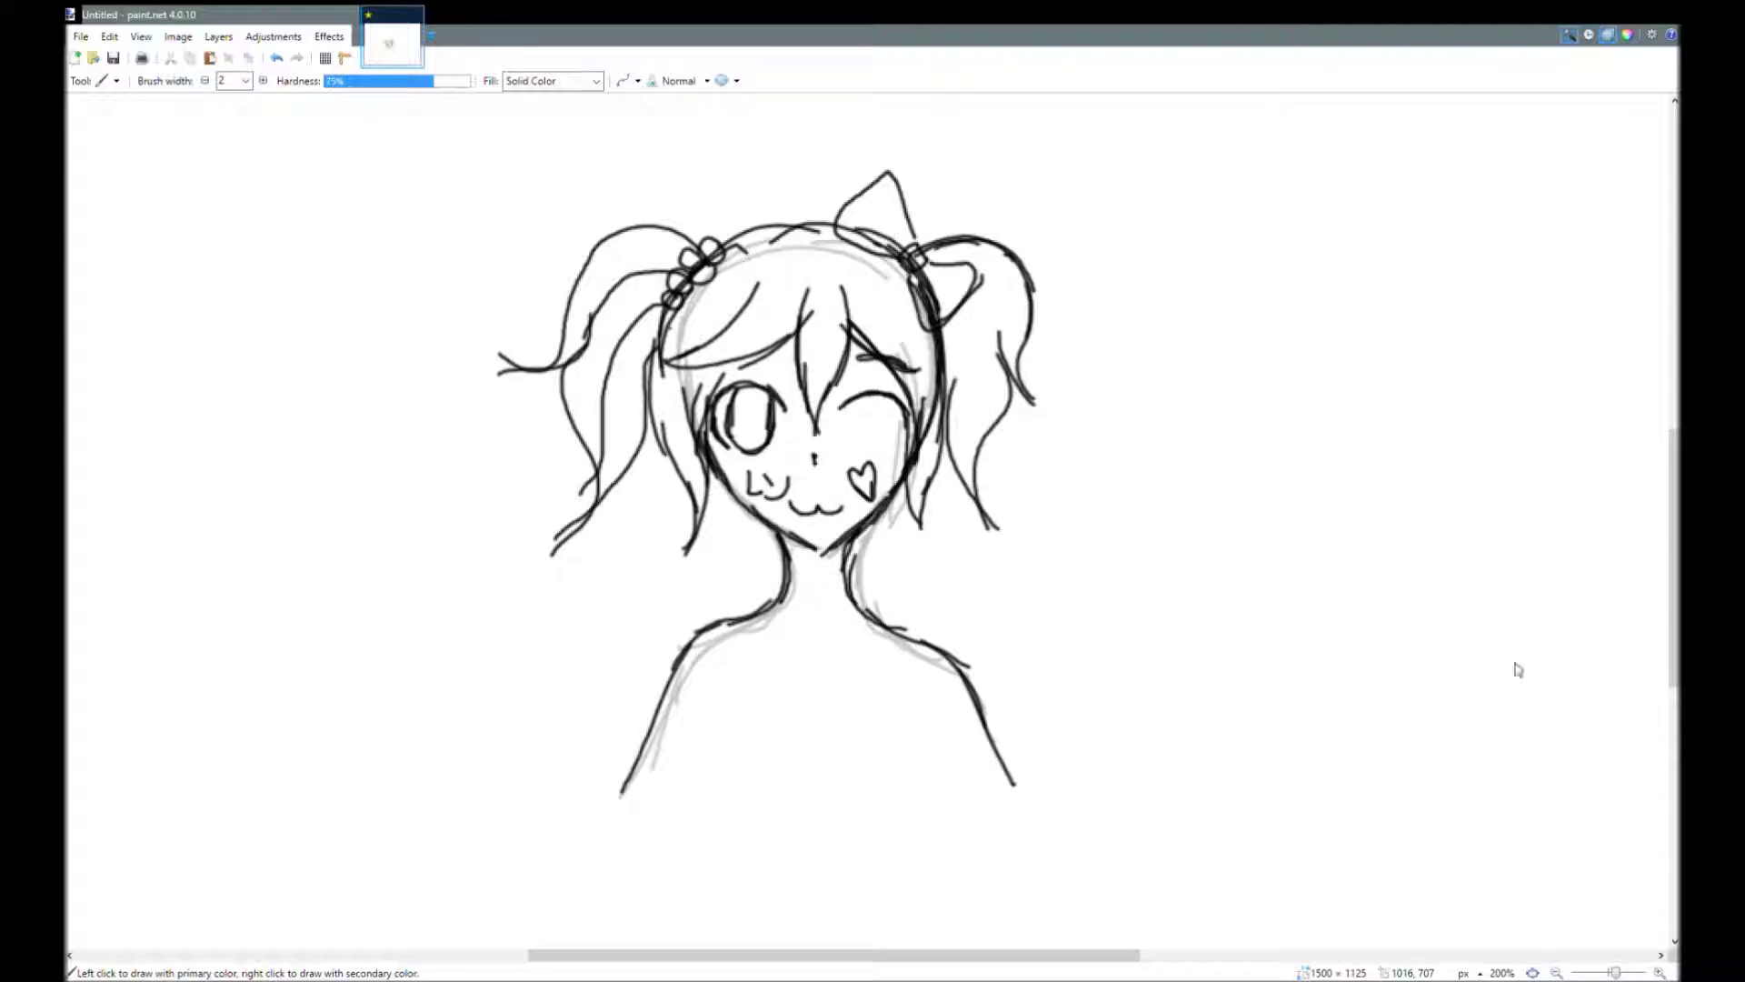
# Remove the light grey guide lines from beneath the dark sketch.
pyautogui.click(1401, 859)
pyautogui.hotkey('ctrl', 'z')
pyautogui.click(1521, 512)
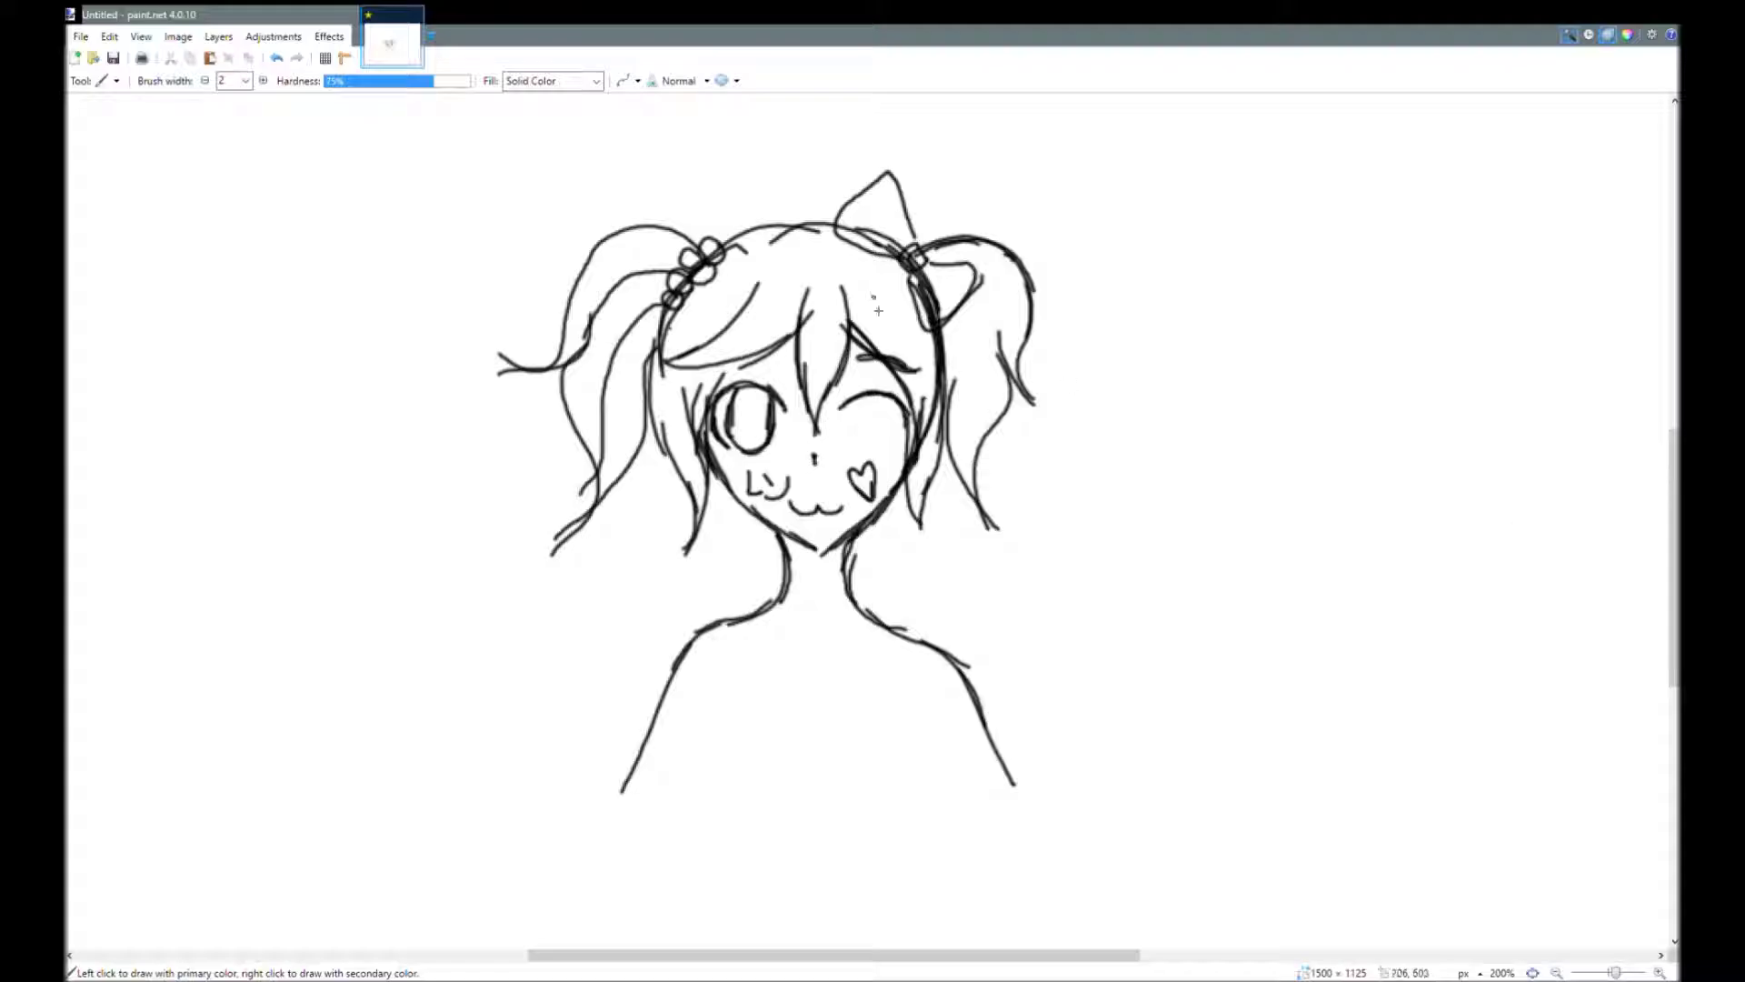
# Fade the sketch to light grey and trace the centre bang and right side lock with one-pixel black pencil lines.
pyautogui.moveTo(973, 538)
pyautogui.mouseDown()
pyautogui.moveTo(887, 536)
pyautogui.moveTo(928, 688)
pyautogui.mouseUp()
pyautogui.click(72, 215)
pyautogui.scroll(2, 487, 184)
pyautogui.hscroll(3, 491, 181)
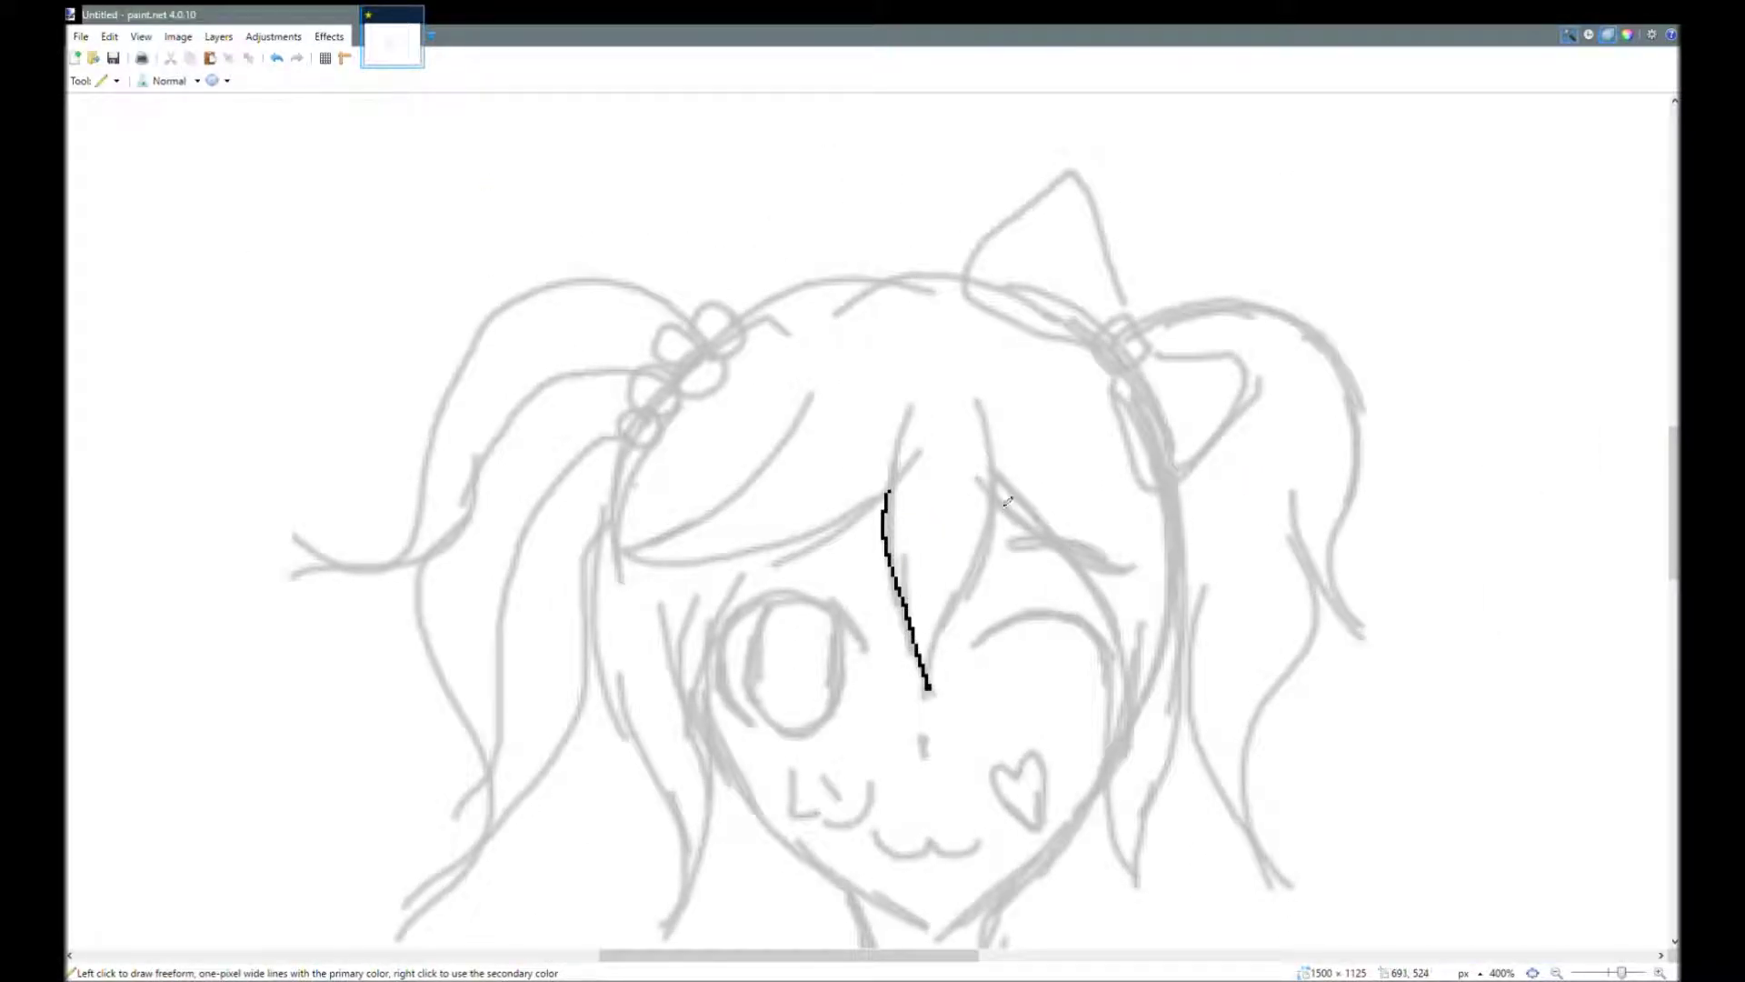
pyautogui.moveTo(991, 499)
pyautogui.mouseDown()
pyautogui.moveTo(929, 700)
pyautogui.moveTo(1080, 578)
pyautogui.moveTo(1142, 898)
pyautogui.mouseUp()
pyautogui.moveTo(1171, 489); pyautogui.dragTo(1138, 850)
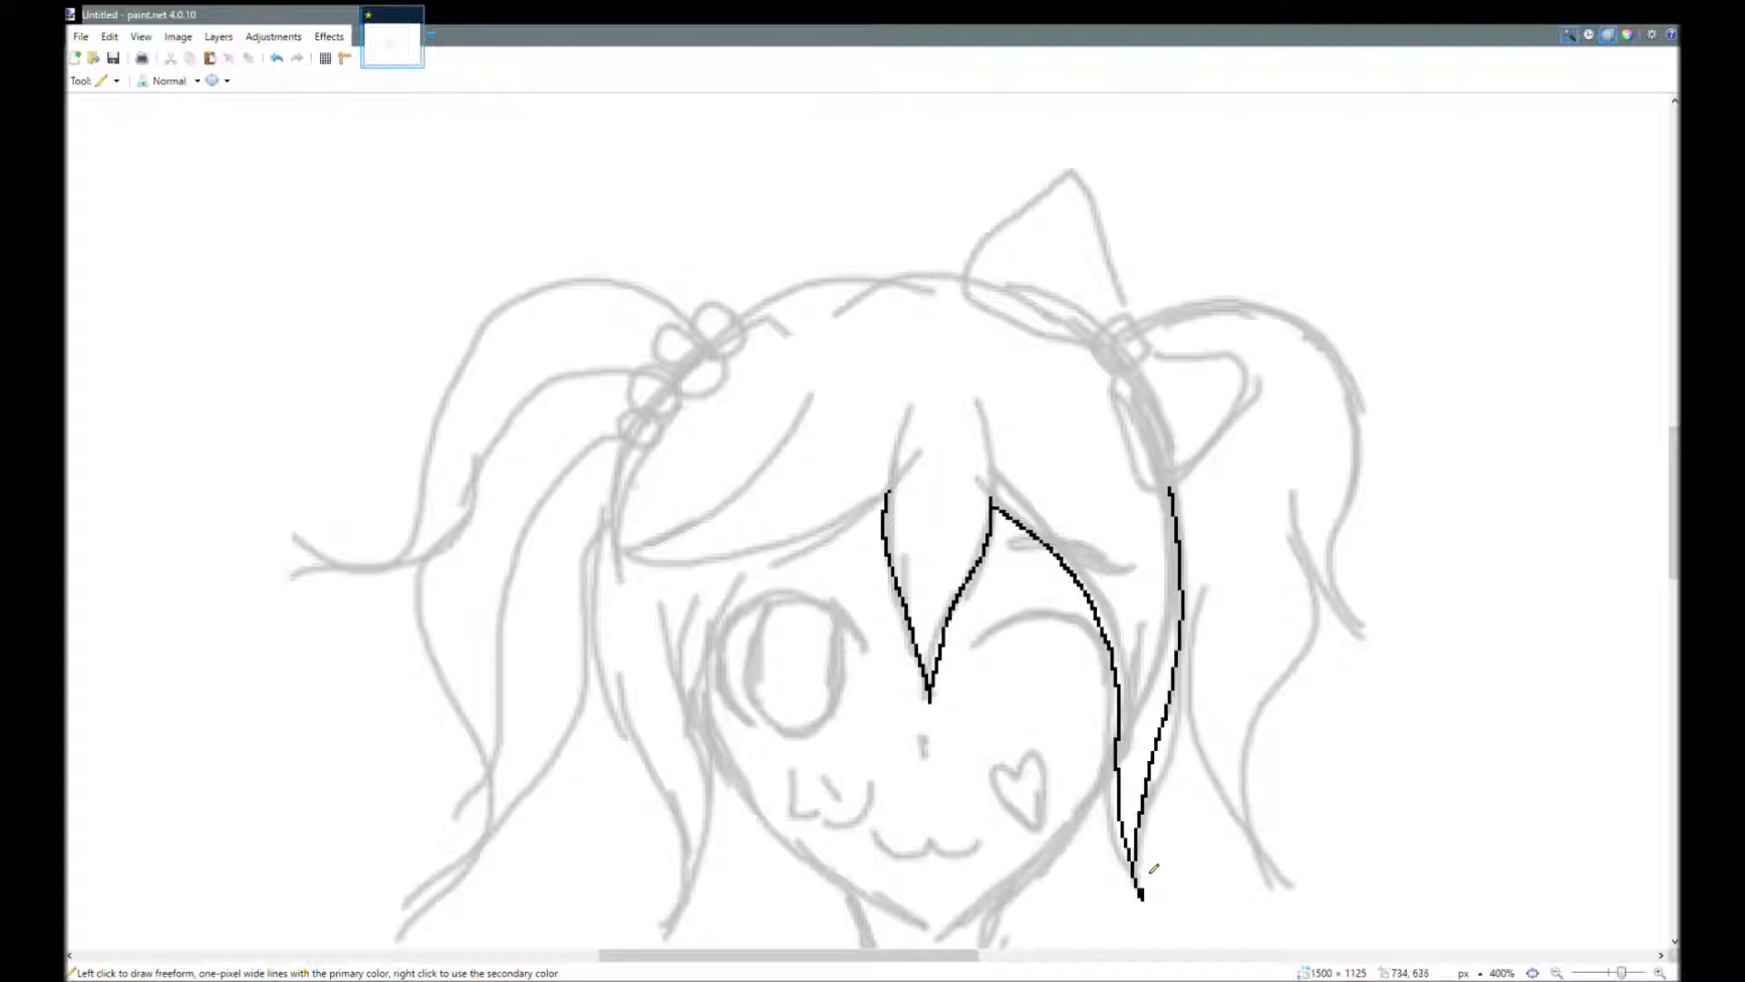
# Trace the left fringe and the pointed left side lock with one-pixel pencil lines.
pyautogui.scroll(-1, 1091, 727)
pyautogui.moveTo(891, 393)
pyautogui.mouseDown()
pyautogui.moveTo(685, 470)
pyautogui.moveTo(792, 323)
pyautogui.mouseUp()
pyautogui.scroll(-1, 691, 328)
pyautogui.moveTo(603, 327); pyautogui.dragTo(673, 744)
pyautogui.moveTo(741, 376)
pyautogui.mouseDown()
pyautogui.moveTo(709, 647)
pyautogui.moveTo(674, 741)
pyautogui.mouseUp()
pyautogui.moveTo(734, 391); pyautogui.dragTo(750, 361)
# Trace the bow's upper loop, knot and lower loop with one-pixel pencil lines, cleaning up stray pixels.
pyautogui.scroll(1, 1171, 320)
pyautogui.moveTo(1127, 212)
pyautogui.mouseDown()
pyautogui.moveTo(1136, 229)
pyautogui.moveTo(1127, 212)
pyautogui.mouseUp()
pyautogui.scroll(1, 1131, 218)
pyautogui.moveTo(1128, 314); pyautogui.dragTo(1091, 336)
pyautogui.press('e')
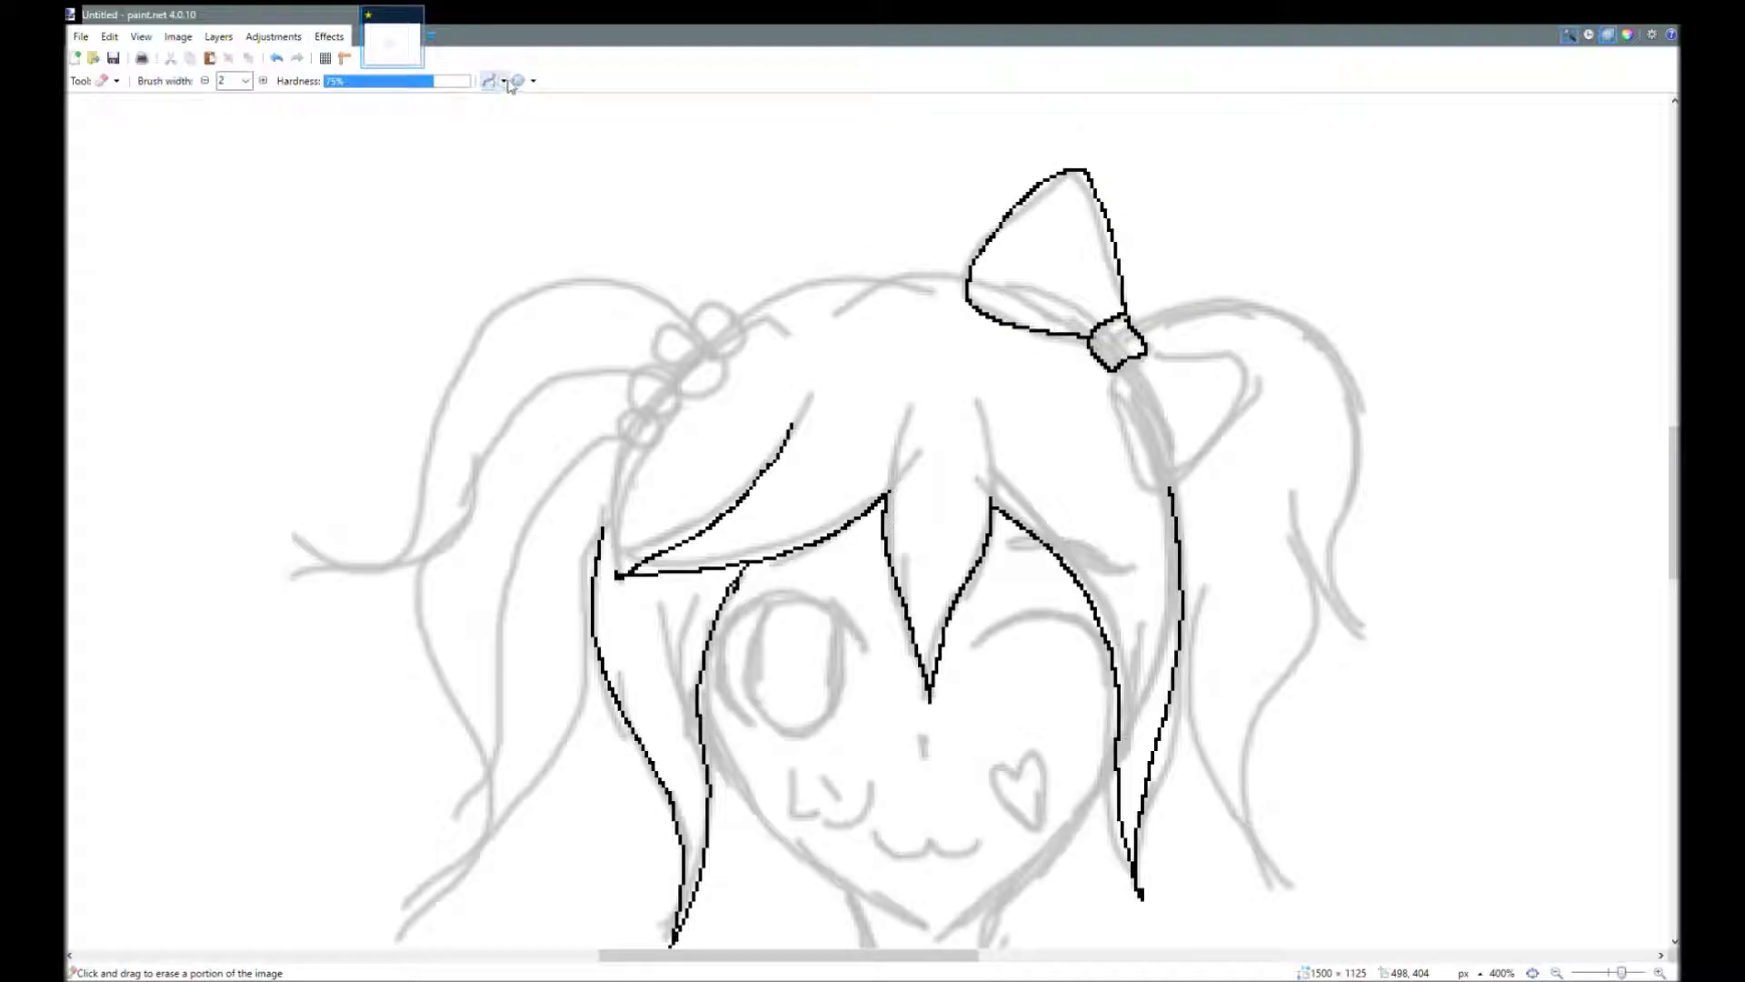
pyautogui.press('p')
pyautogui.hscroll(1, 1068, 359)
pyautogui.moveTo(1054, 353); pyautogui.dragTo(1060, 489)
# Trace the outer and inner strands of the right pigtail down to their pointed tips.
pyautogui.moveTo(1038, 320)
pyautogui.mouseDown()
pyautogui.moveTo(1253, 576)
pyautogui.moveTo(1262, 651)
pyautogui.mouseUp()
pyautogui.moveTo(1190, 526); pyautogui.dragTo(1259, 649)
pyautogui.moveTo(1209, 595); pyautogui.dragTo(1163, 886)
pyautogui.moveTo(1077, 700); pyautogui.dragTo(1163, 885)
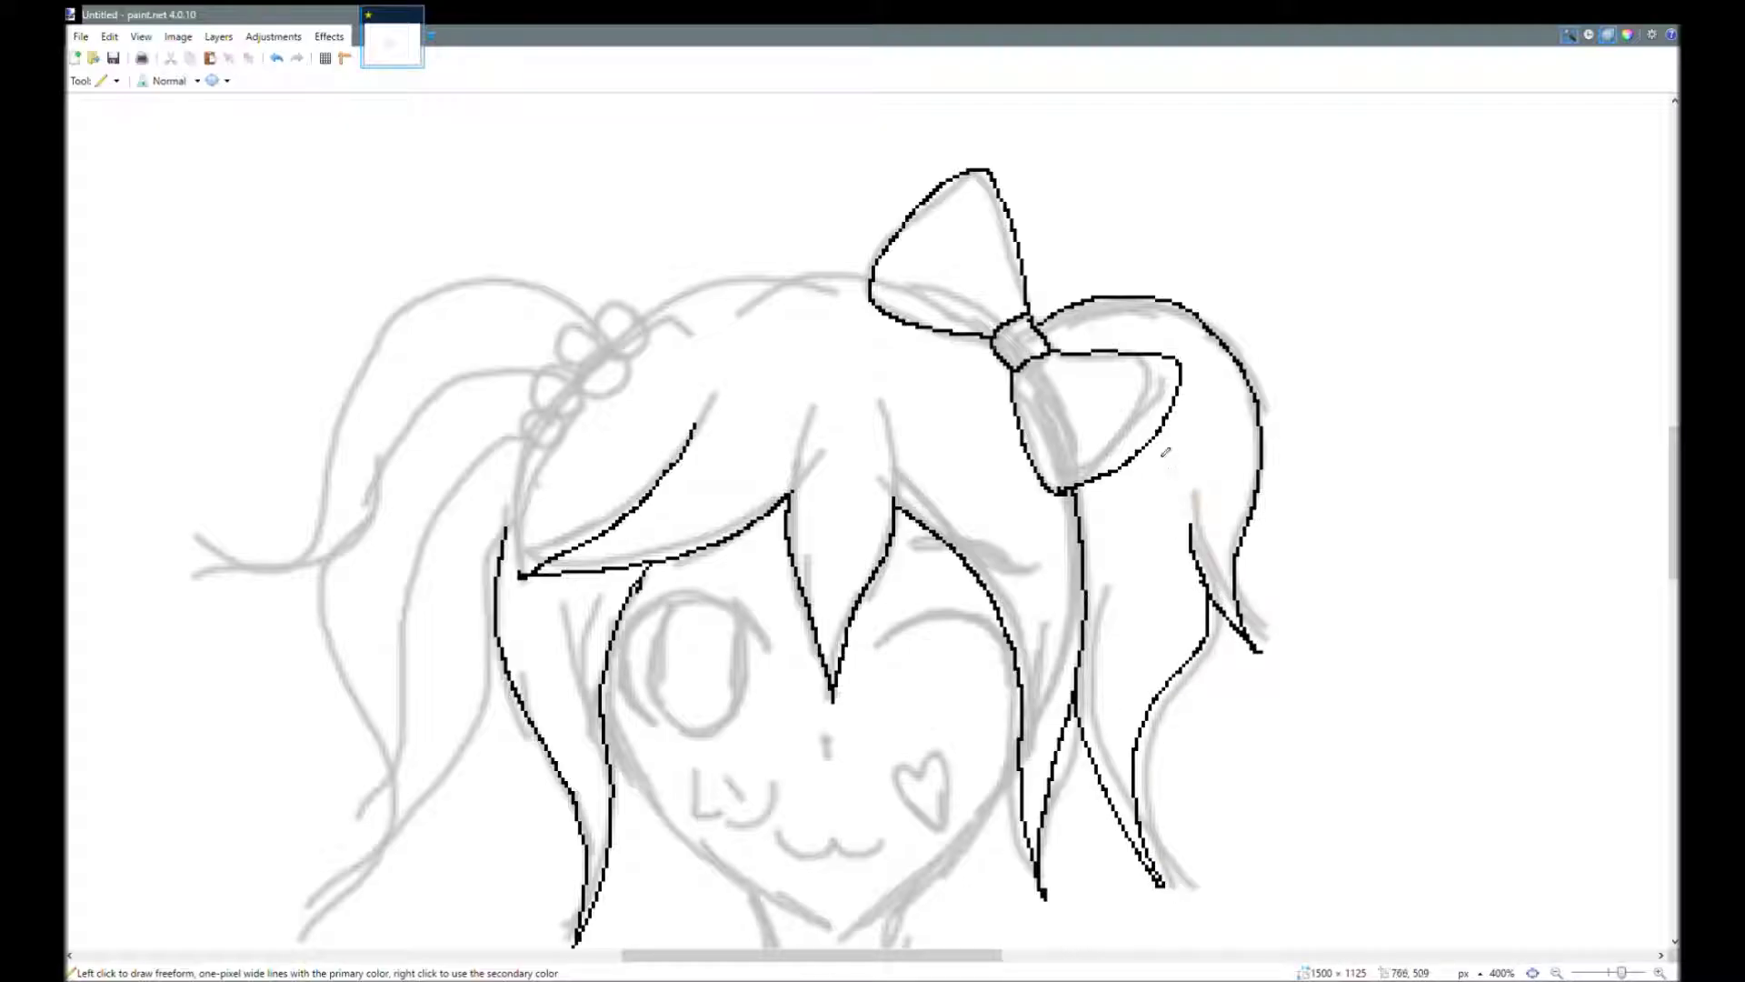
pyautogui.moveTo(1148, 447); pyautogui.dragTo(1191, 525)
# Trace the round beads at the left pigtail's base and the hair edge running down from them.
pyautogui.moveTo(812, 955); pyautogui.dragTo(747, 964)
pyautogui.moveTo(878, 352)
pyautogui.mouseDown()
pyautogui.moveTo(917, 345)
pyautogui.moveTo(883, 353)
pyautogui.mouseUp()
pyautogui.moveTo(865, 332)
pyautogui.mouseDown()
pyautogui.moveTo(840, 360)
pyautogui.moveTo(900, 400)
pyautogui.moveTo(800, 446)
pyautogui.moveTo(781, 545)
pyautogui.mouseUp()
pyautogui.press('e')
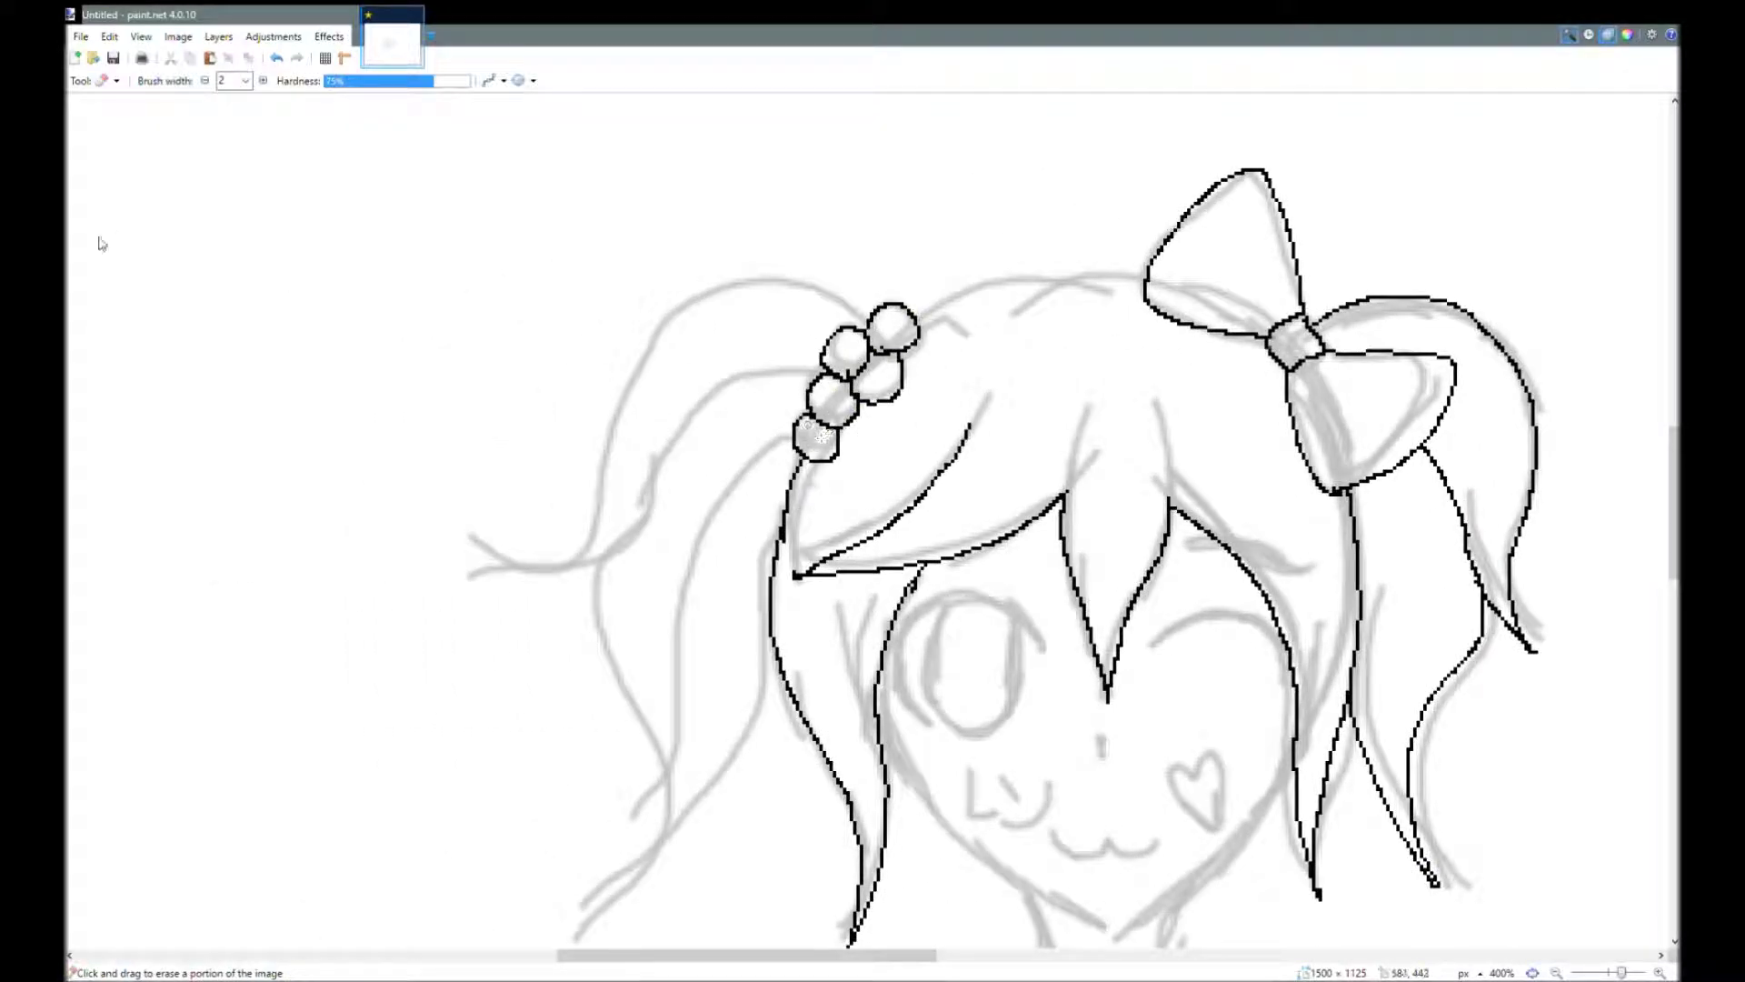
# Trace the top of the head and the left pigtail's upper strand, erasing the overshoot at its tip.
pyautogui.press('p')
pyautogui.moveTo(1147, 277)
pyautogui.mouseDown()
pyautogui.moveTo(919, 314)
pyautogui.moveTo(541, 581)
pyautogui.mouseUp()
pyautogui.moveTo(809, 368); pyautogui.dragTo(600, 559)
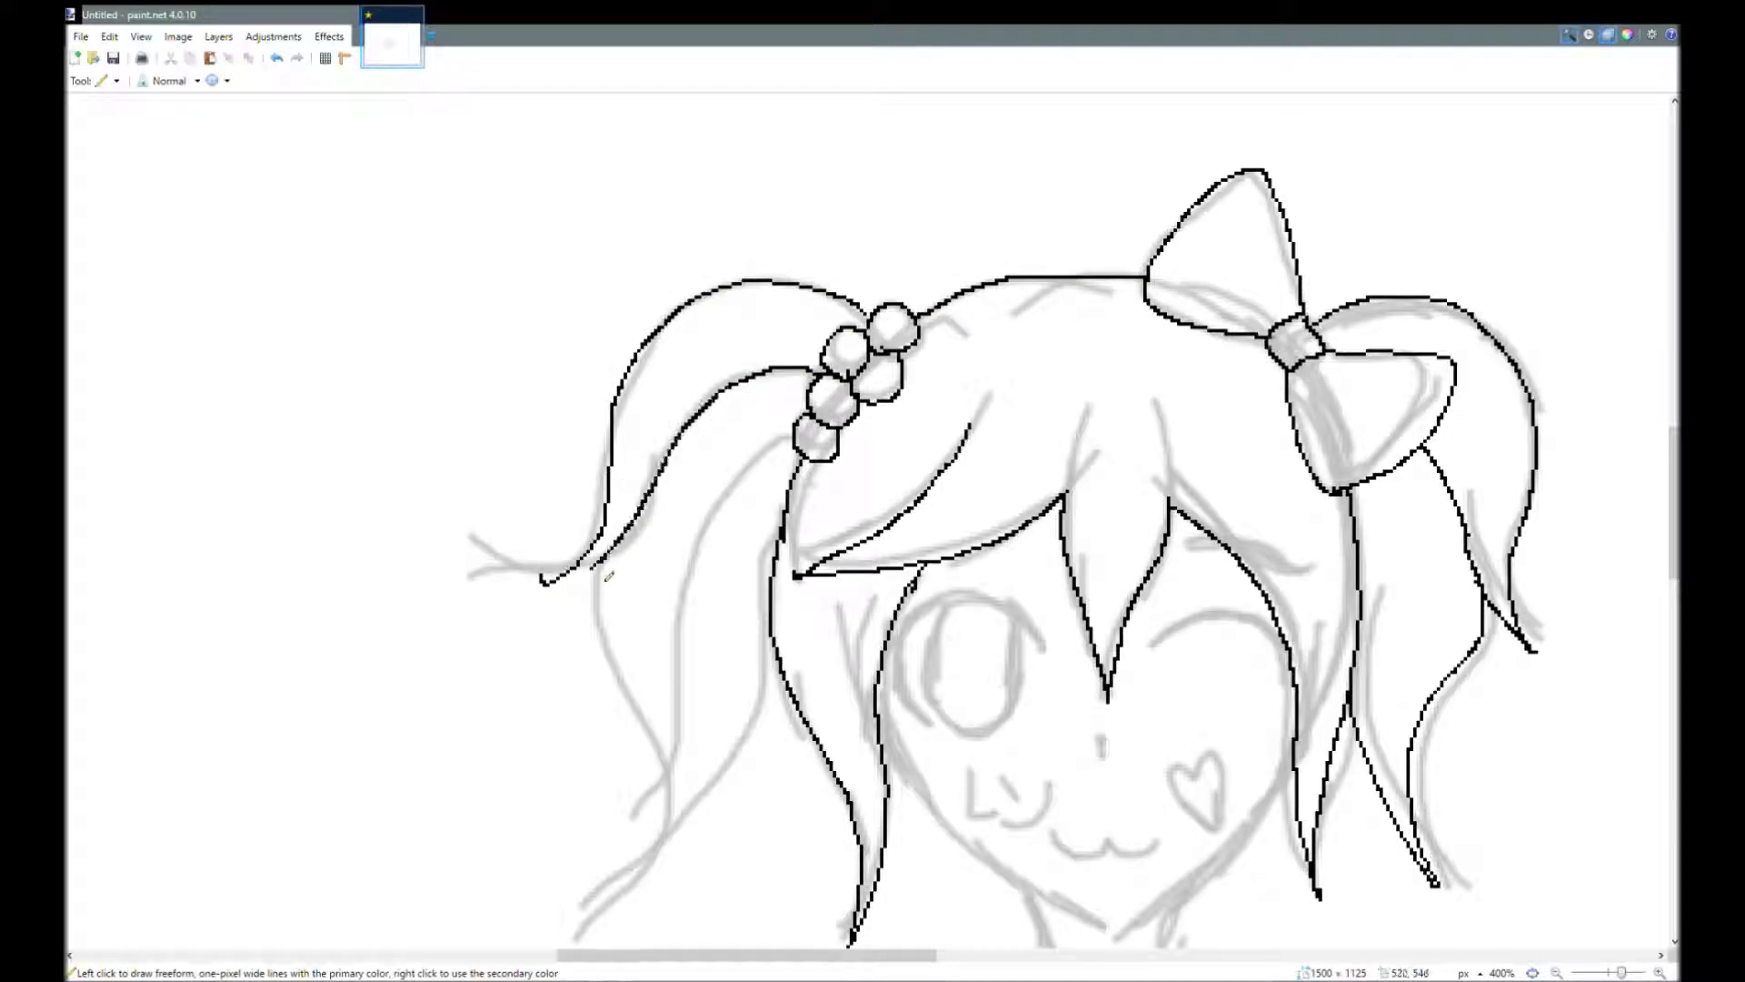
pyautogui.press('e')
pyautogui.scroll(2, 600, 546)
pyautogui.scroll(-2, 550, 682)
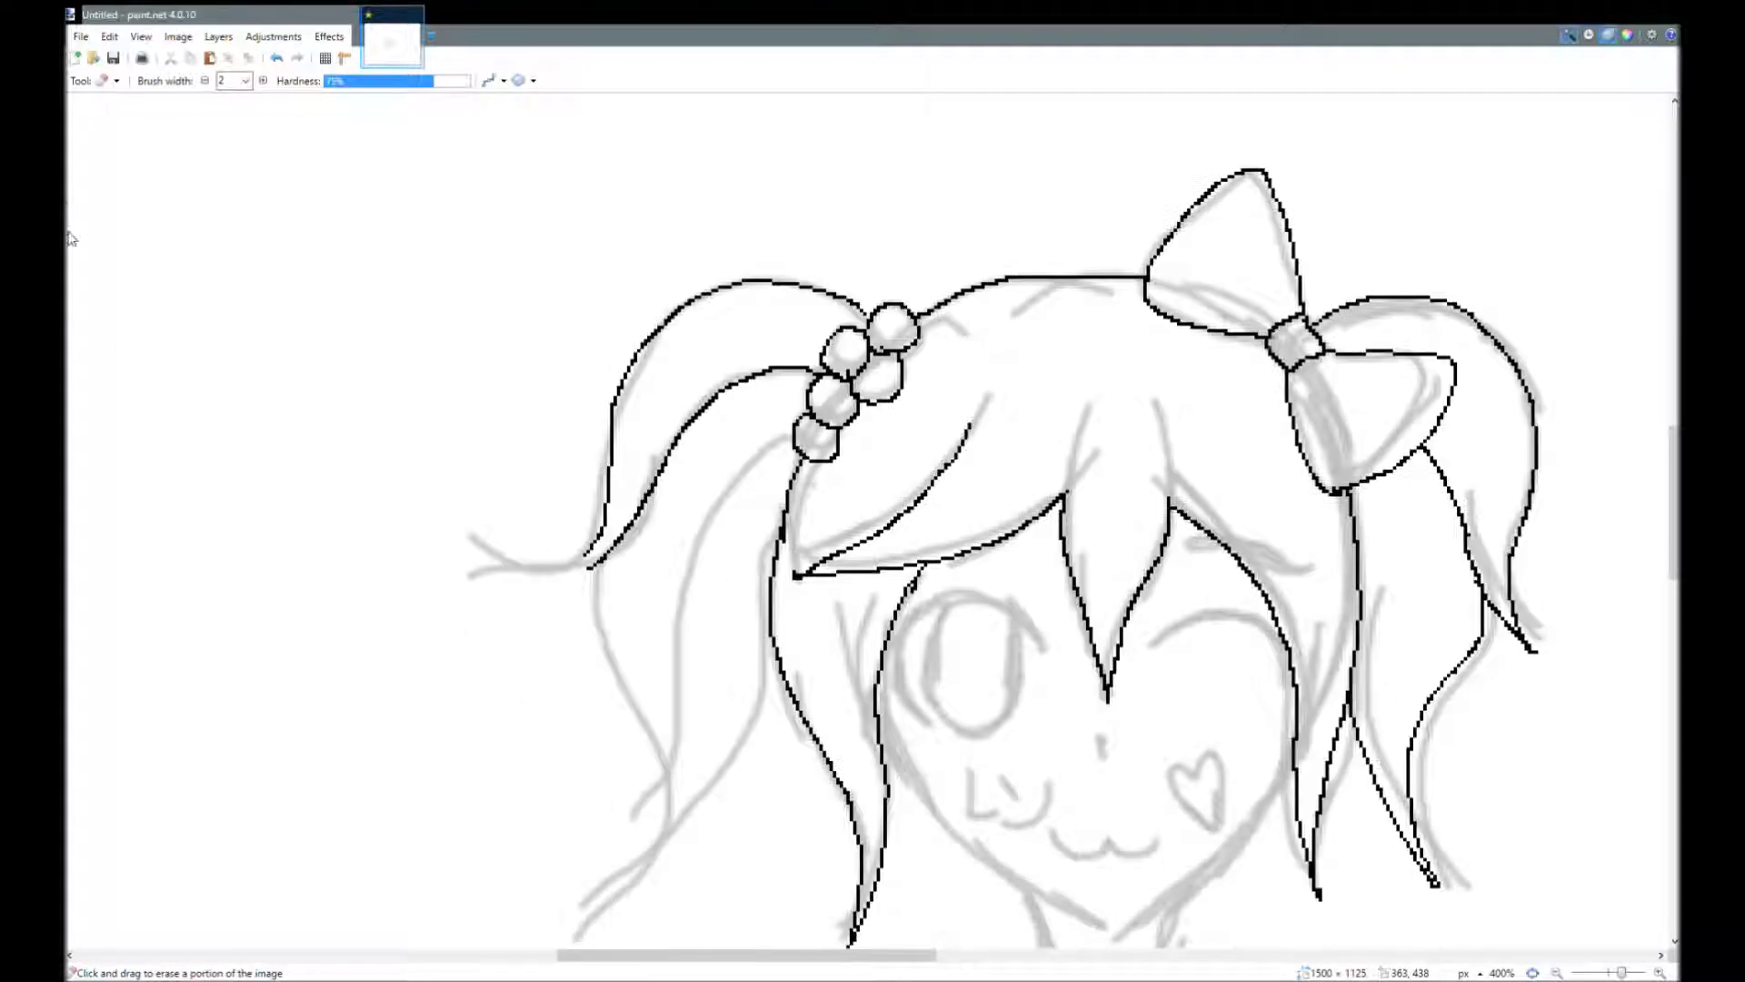
# Trace the lower strands of the left pigtail down to their shared pointed tip.
pyautogui.press('p')
pyautogui.scroll(-2, 586, 582)
pyautogui.moveTo(792, 333)
pyautogui.mouseDown()
pyautogui.moveTo(714, 491)
pyautogui.moveTo(654, 766)
pyautogui.mouseUp()
pyautogui.moveTo(778, 443)
pyautogui.mouseDown()
pyautogui.moveTo(716, 703)
pyautogui.moveTo(666, 768)
pyautogui.mouseUp()
pyautogui.moveTo(636, 416); pyautogui.dragTo(668, 759)
pyautogui.moveTo(691, 741); pyautogui.dragTo(660, 772)
# Trace both sides of the jawline so they meet at the chin.
pyautogui.moveTo(773, 955); pyautogui.dragTo(817, 955)
pyautogui.moveTo(1107, 659); pyautogui.dragTo(926, 840)
pyautogui.scroll(-2, 913, 528)
pyautogui.moveTo(698, 433); pyautogui.dragTo(877, 614)
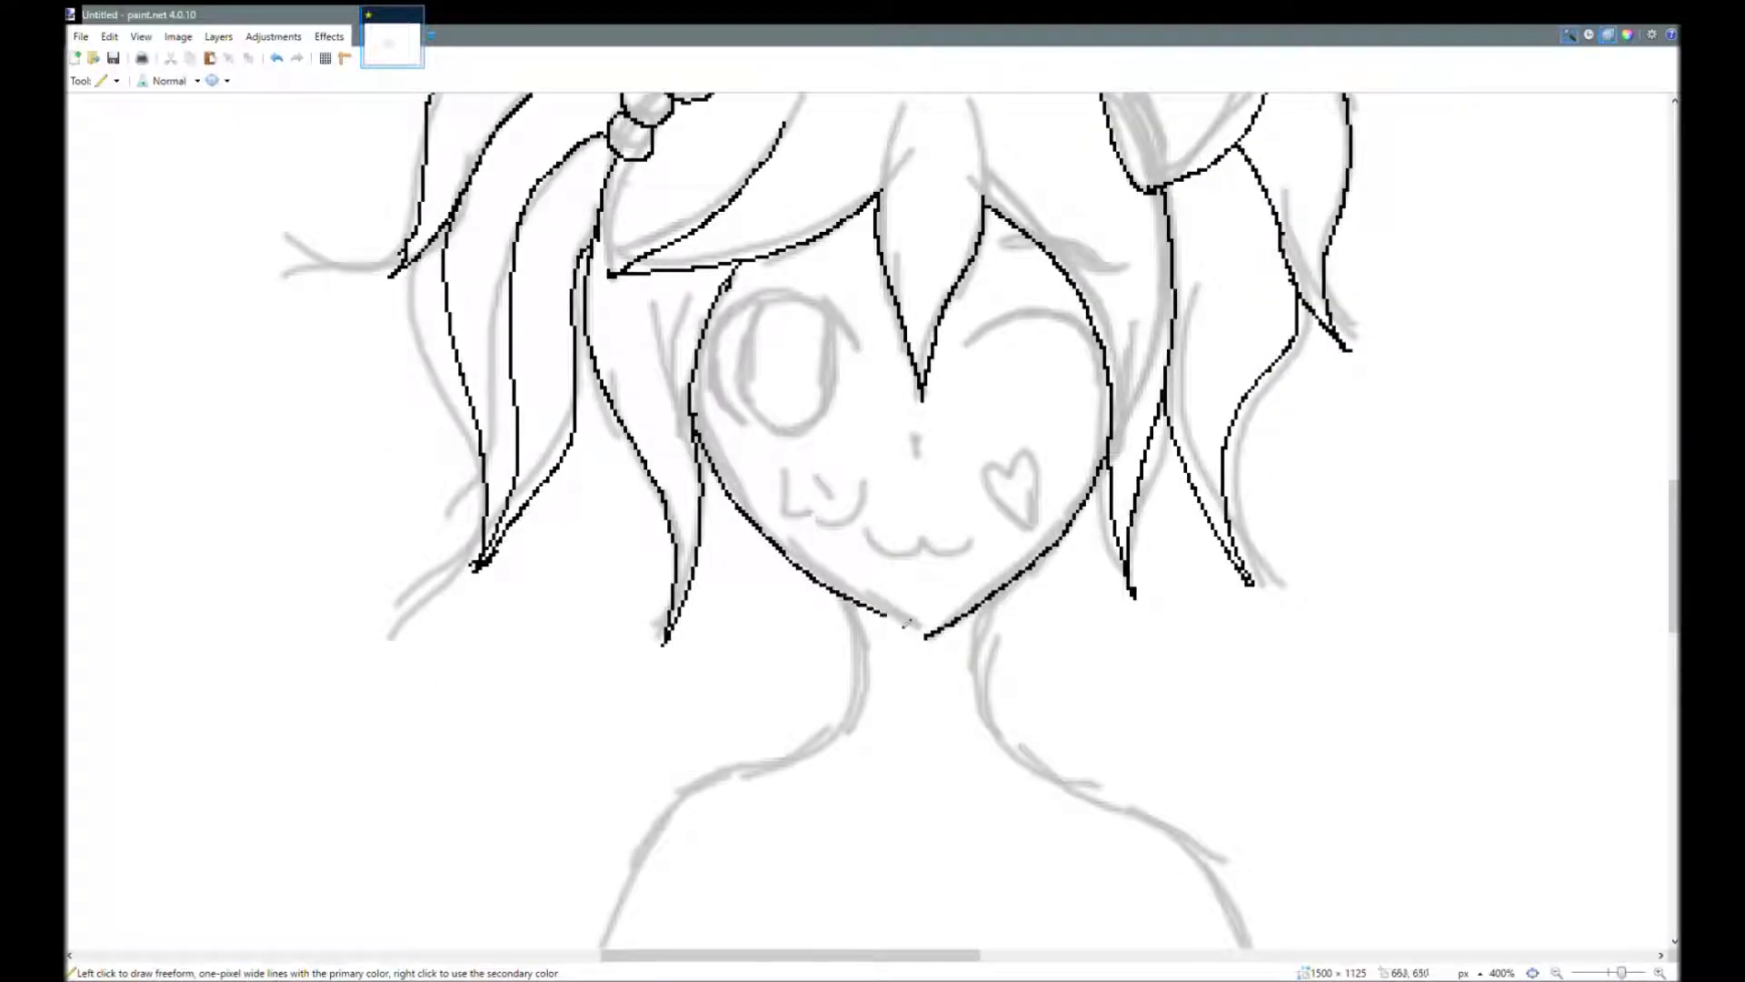
# Trace the mouth, nose, cheek marks, heart, eyebrow and winking eye with one-pixel pencil lines.
pyautogui.moveTo(971, 543); pyautogui.dragTo(878, 543)
pyautogui.moveTo(1032, 525); pyautogui.dragTo(1034, 520)
pyautogui.moveTo(787, 470)
pyautogui.mouseDown()
pyautogui.moveTo(807, 517)
pyautogui.moveTo(829, 498)
pyautogui.mouseUp()
pyautogui.moveTo(860, 488); pyautogui.dragTo(818, 528)
pyautogui.moveTo(963, 350); pyautogui.dragTo(1087, 332)
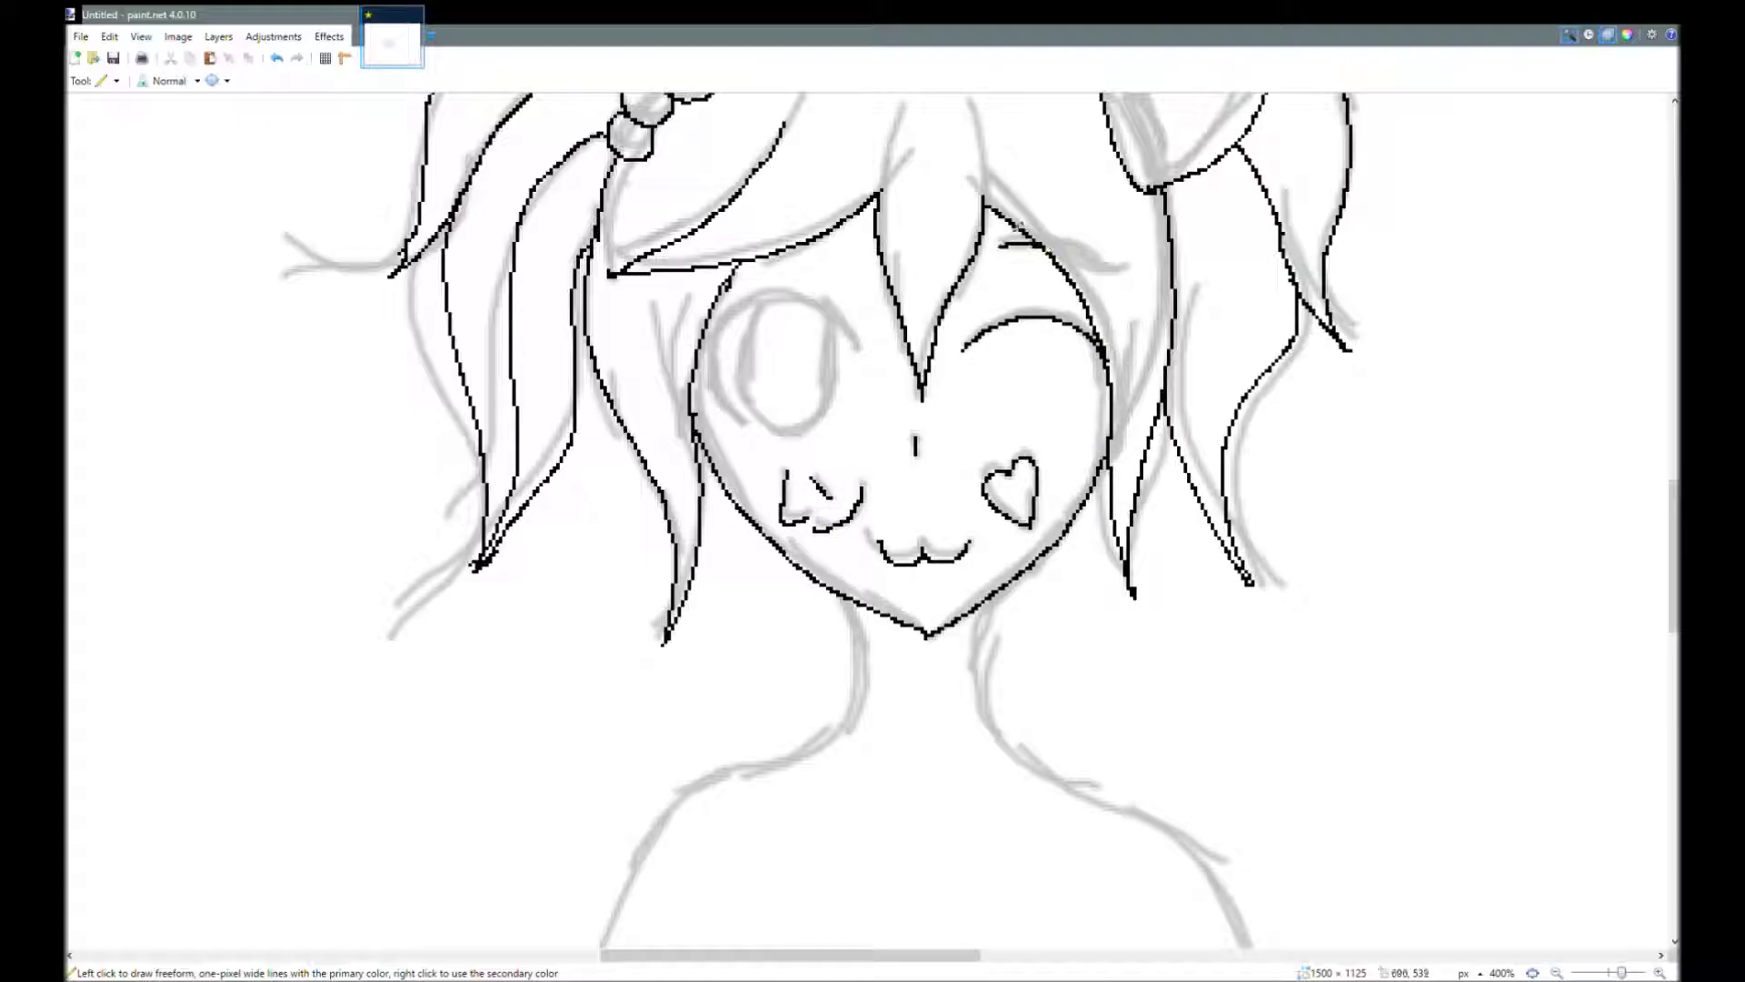
pyautogui.moveTo(860, 346)
pyautogui.mouseDown()
pyautogui.moveTo(766, 294)
pyautogui.moveTo(737, 406)
pyautogui.moveTo(712, 354)
pyautogui.moveTo(747, 426)
pyautogui.mouseUp()
pyautogui.hotkey('ctrl', 'z')
pyautogui.hotkey('ctrl', 'z')
# Draw the open eye's curved upper lid with a thicker black brush line.
pyautogui.press('b')
pyautogui.moveTo(859, 337)
pyautogui.mouseDown()
pyautogui.moveTo(764, 293)
pyautogui.moveTo(747, 427)
pyautogui.mouseUp()
pyautogui.click(245, 80)
pyautogui.click(236, 98)
# Trace the open eye's iris, then both sides of the neck and the shoulders, with thin black lines.
pyautogui.moveTo(828, 312)
pyautogui.mouseDown()
pyautogui.moveTo(837, 398)
pyautogui.moveTo(752, 323)
pyautogui.moveTo(757, 301)
pyautogui.moveTo(554, 740)
pyautogui.mouseUp()
pyautogui.scroll(-3, 841, 333)
pyautogui.moveTo(986, 300); pyautogui.dragTo(1043, 461)
pyautogui.hotkey('ctrl', 'z')
pyautogui.moveTo(991, 298); pyautogui.dragTo(1183, 542)
# Trim the lower ends of the shoulder lines with a 9-pixel eraser and crop the image to 424 × 333 pixels.
pyautogui.scroll(-1, 1184, 542)
pyautogui.press('e')
pyautogui.moveTo(554, 640); pyautogui.dragTo(618, 493)
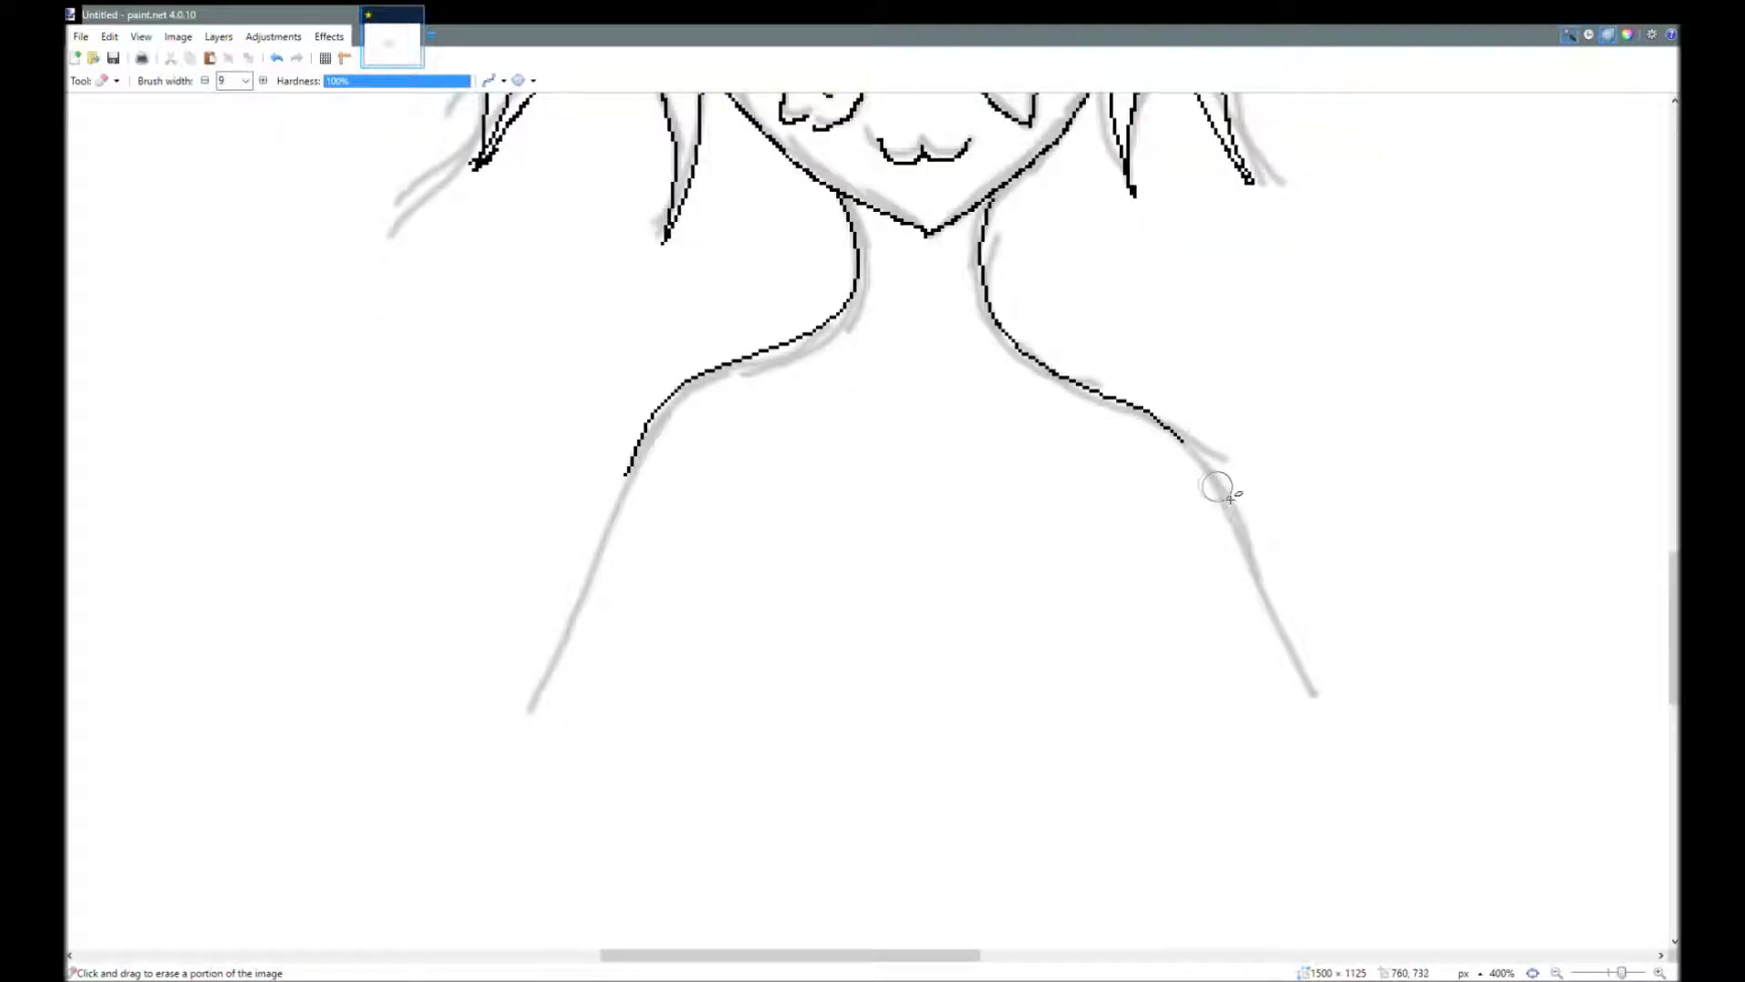
pyautogui.scroll(-5, 1211, 481)
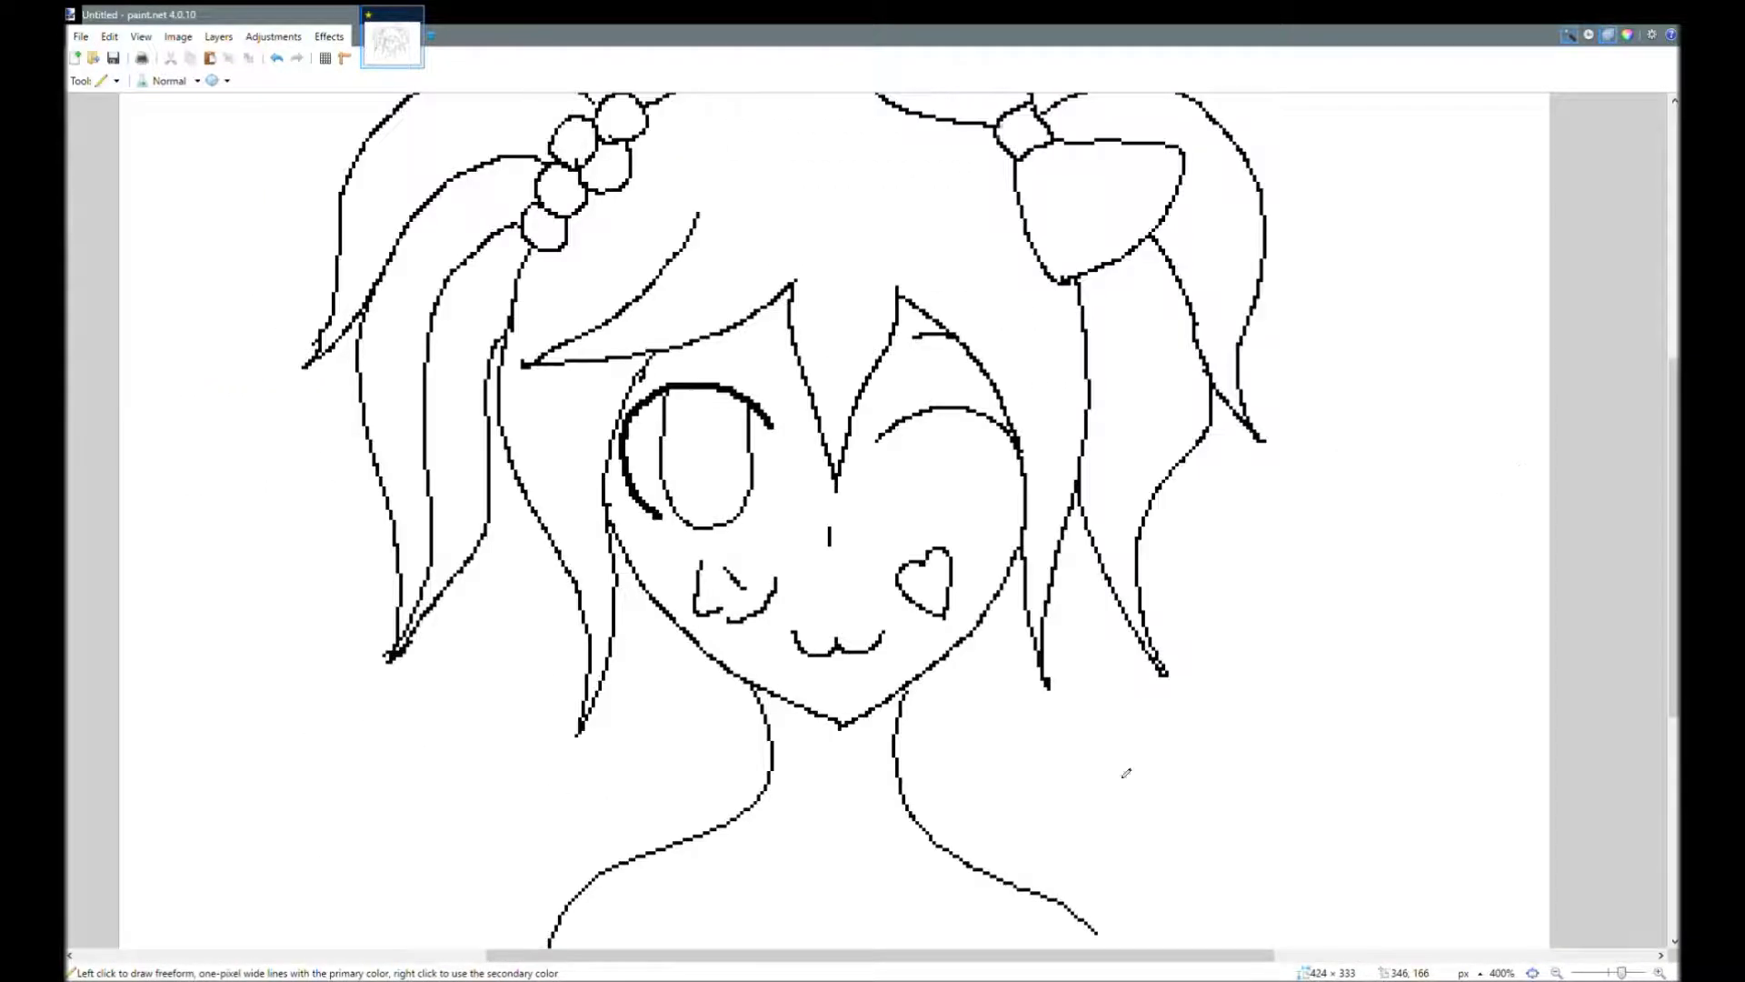
# Close the gap below the shoulders with a skin-coloured line and fill the neck and shoulders with pale pink.
pyautogui.scroll(-3, 1275, 655)
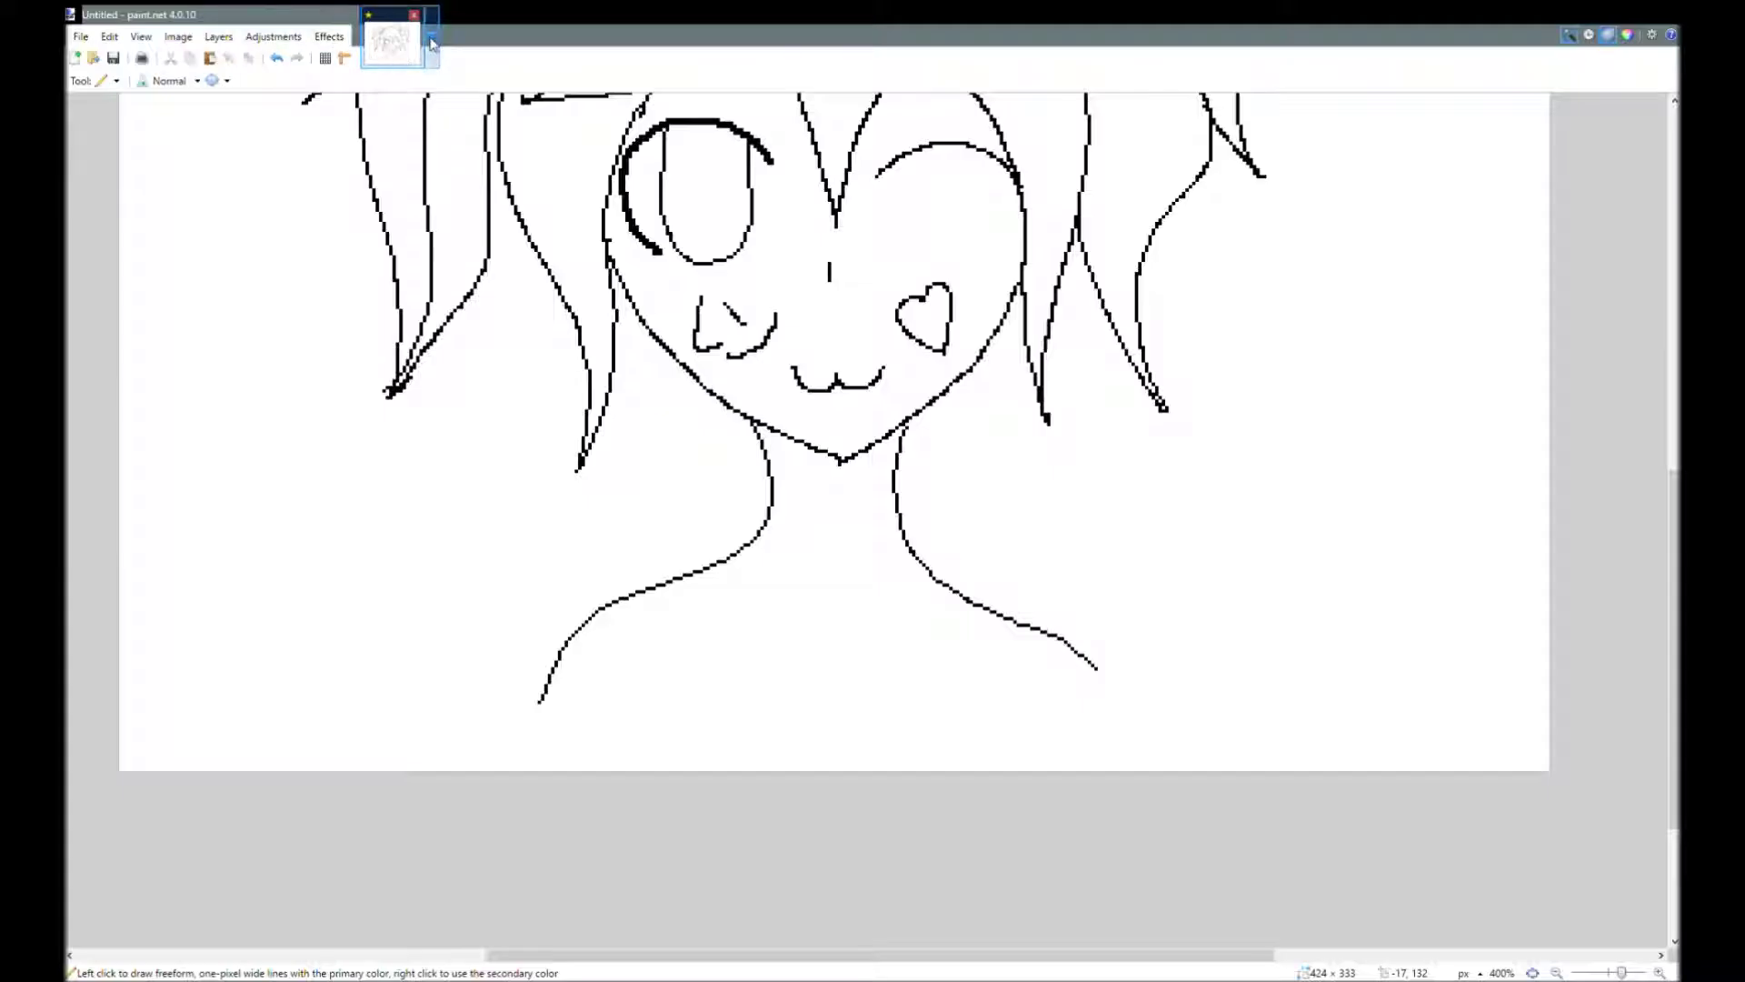
pyautogui.moveTo(1121, 860)
pyautogui.mouseDown()
pyautogui.moveTo(1061, 882)
pyautogui.moveTo(630, 906)
pyautogui.mouseUp()
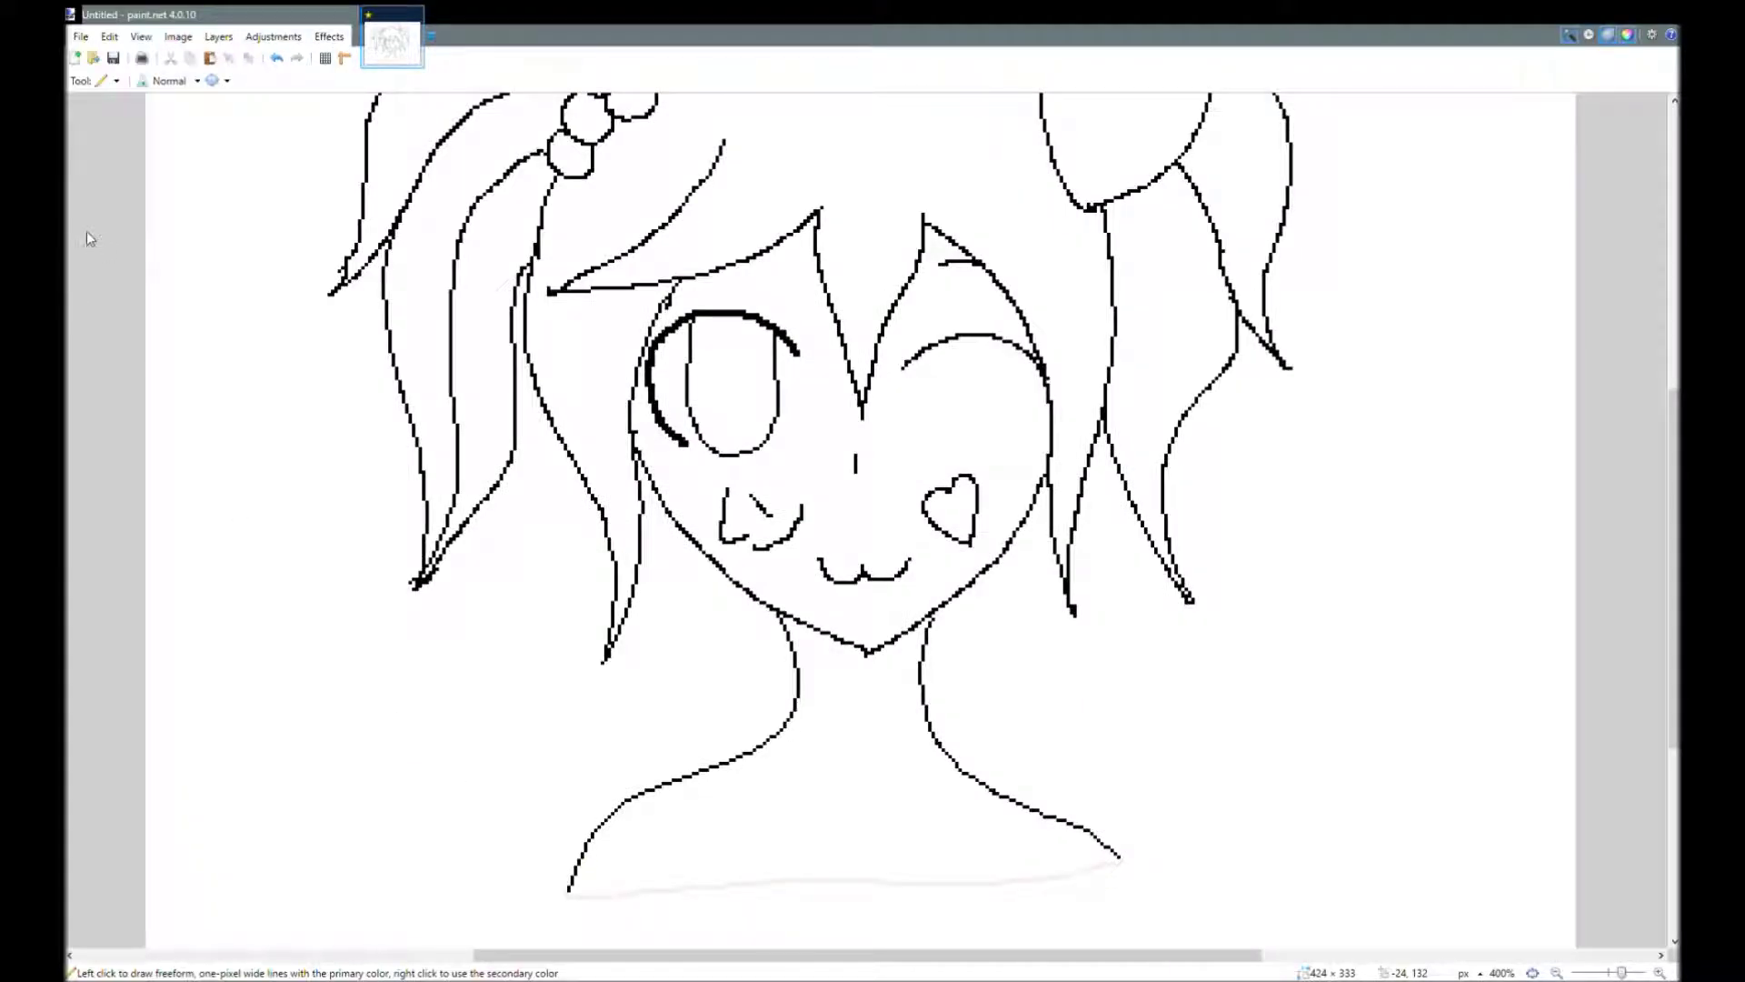
pyautogui.press('f')
pyautogui.click(876, 805)
pyautogui.scroll(-1, 876, 800)
# Recolour the neck and shoulders in a pale cream skin tone and fill the face with it.
pyautogui.press('s')
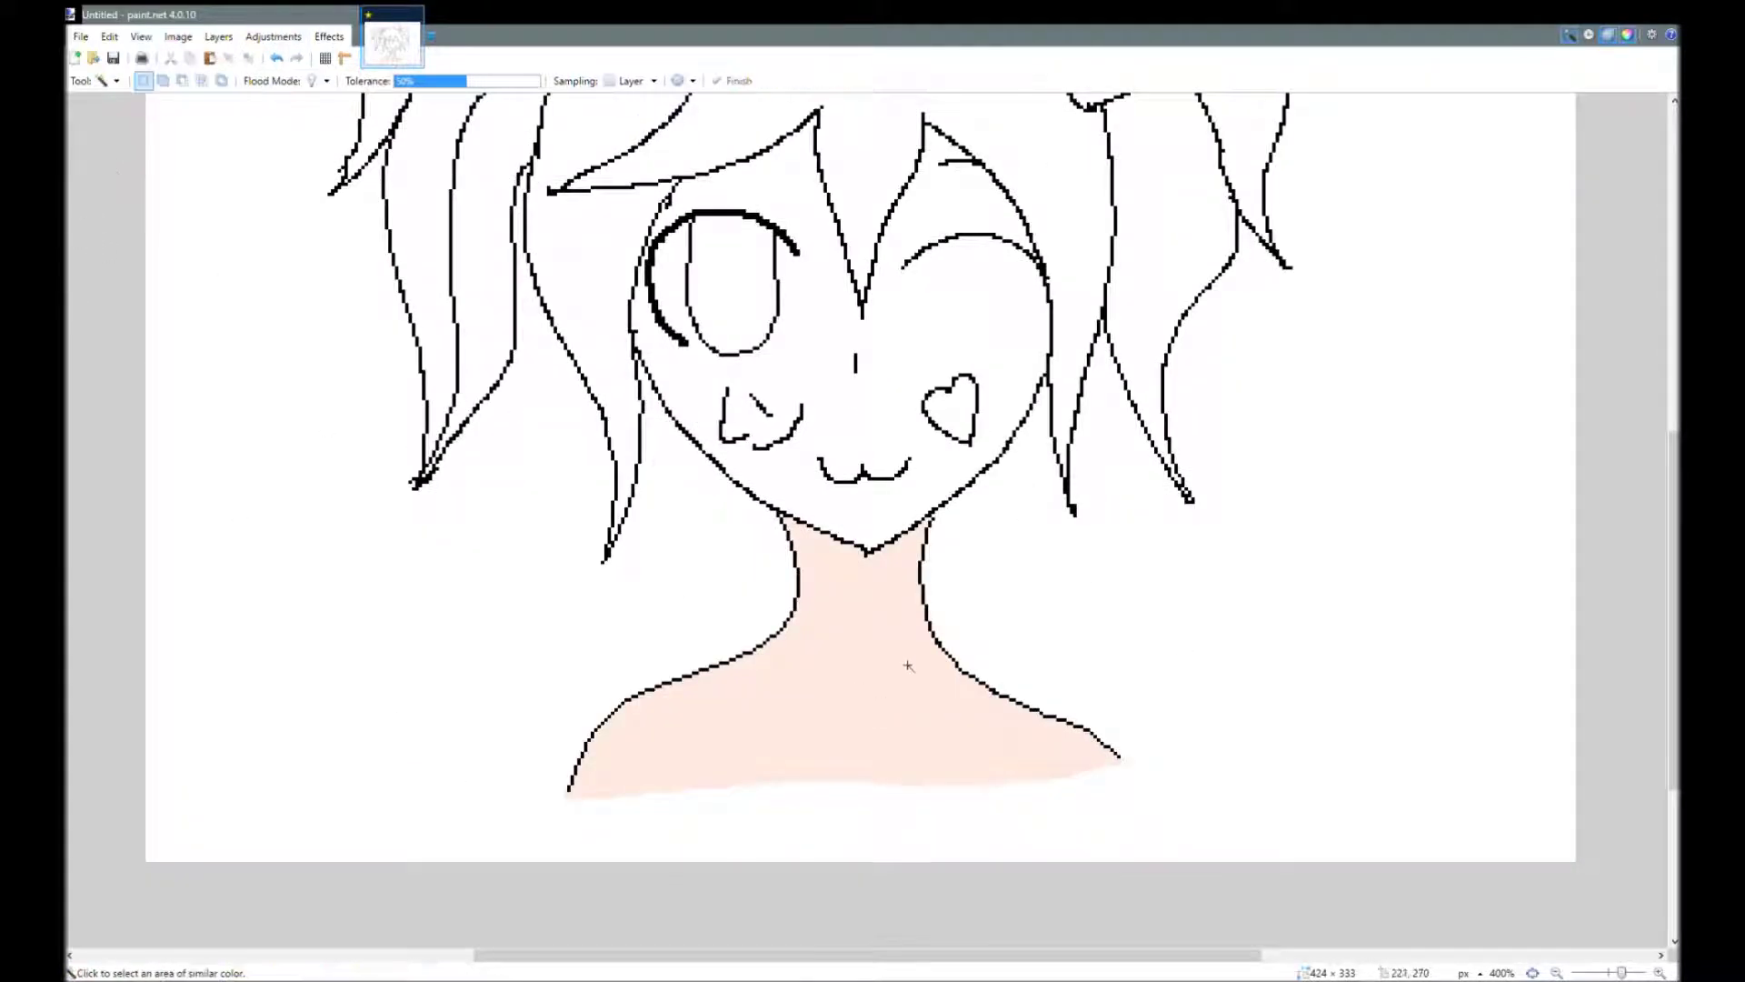
pyautogui.click(908, 665)
pyautogui.press('s')
pyautogui.scroll(2, 287, 320)
pyautogui.click(287, 320)
pyautogui.click(93, 246)
pyautogui.click(90, 211)
pyautogui.click(925, 524)
pyautogui.click(86, 128)
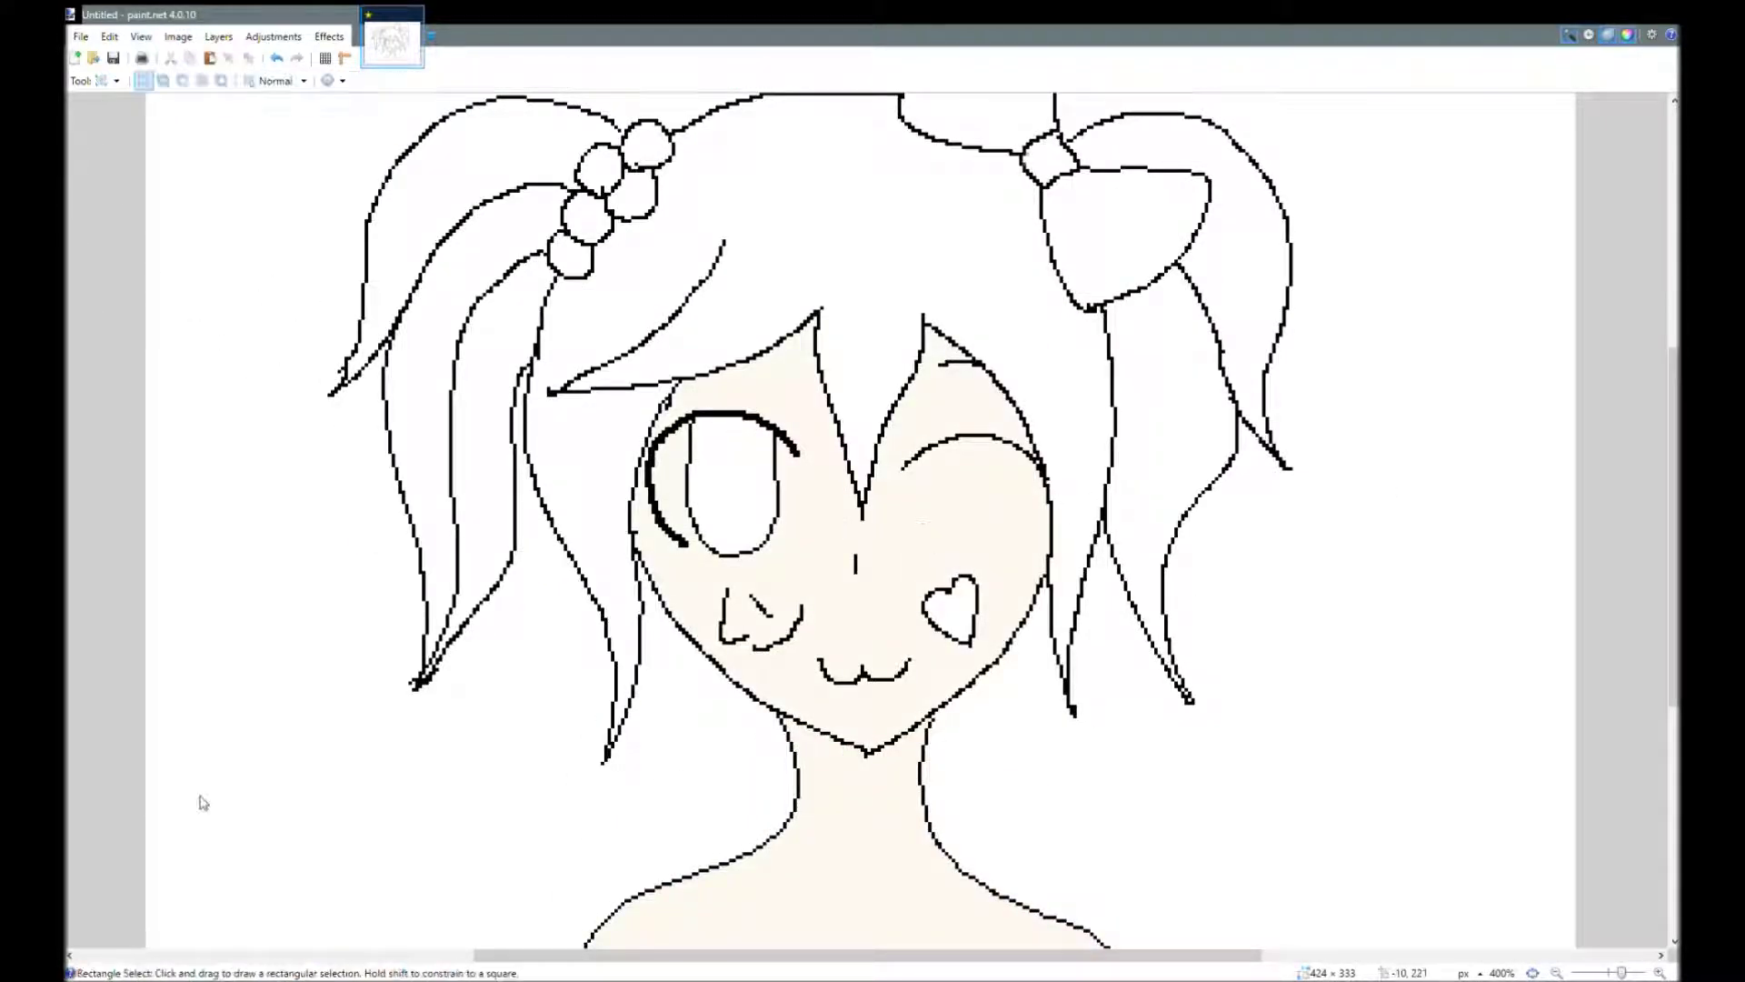
# Fill the open eye's iris with pink, select that area and recolour it a deeper magenta pink.
pyautogui.press('f')
pyautogui.click(762, 482)
pyautogui.scroll(5, 762, 482)
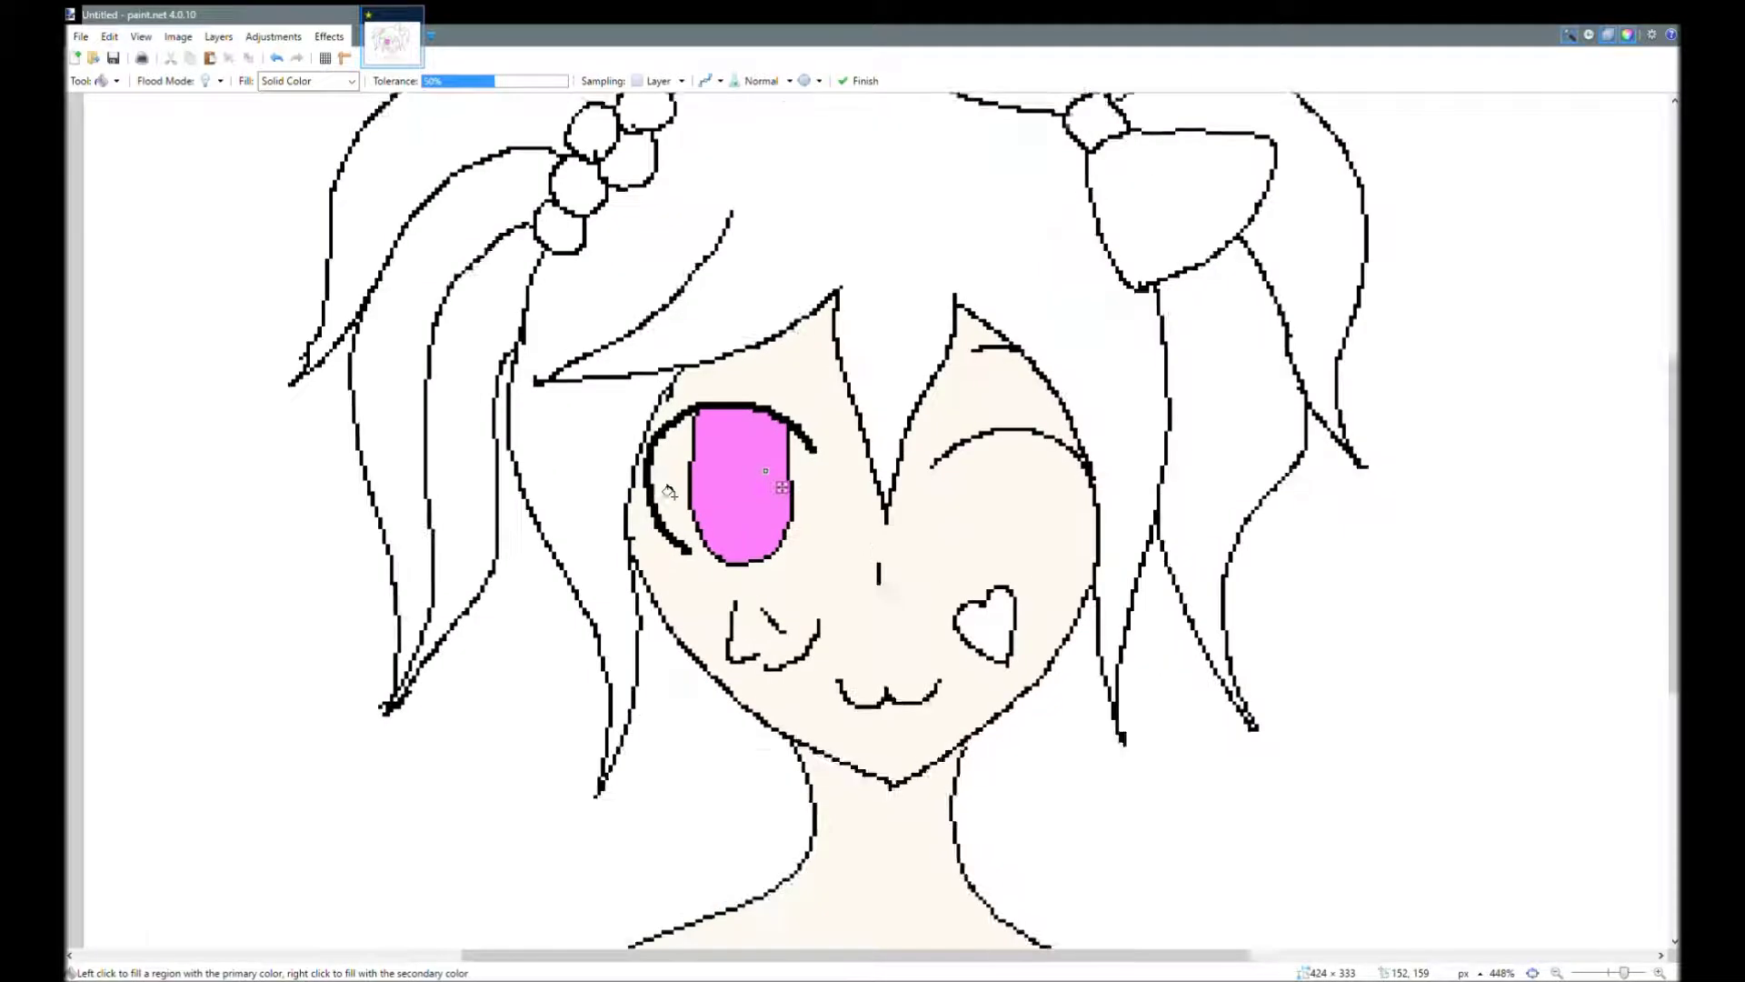
pyautogui.press('s')
pyautogui.press('s')
pyautogui.press('s')
pyautogui.press('s')
pyautogui.click(810, 518)
pyautogui.press('BackSpace')
# Shade the top of the selected iris with a darker magenta band and reduce the brush width to 7.
pyautogui.press('b')
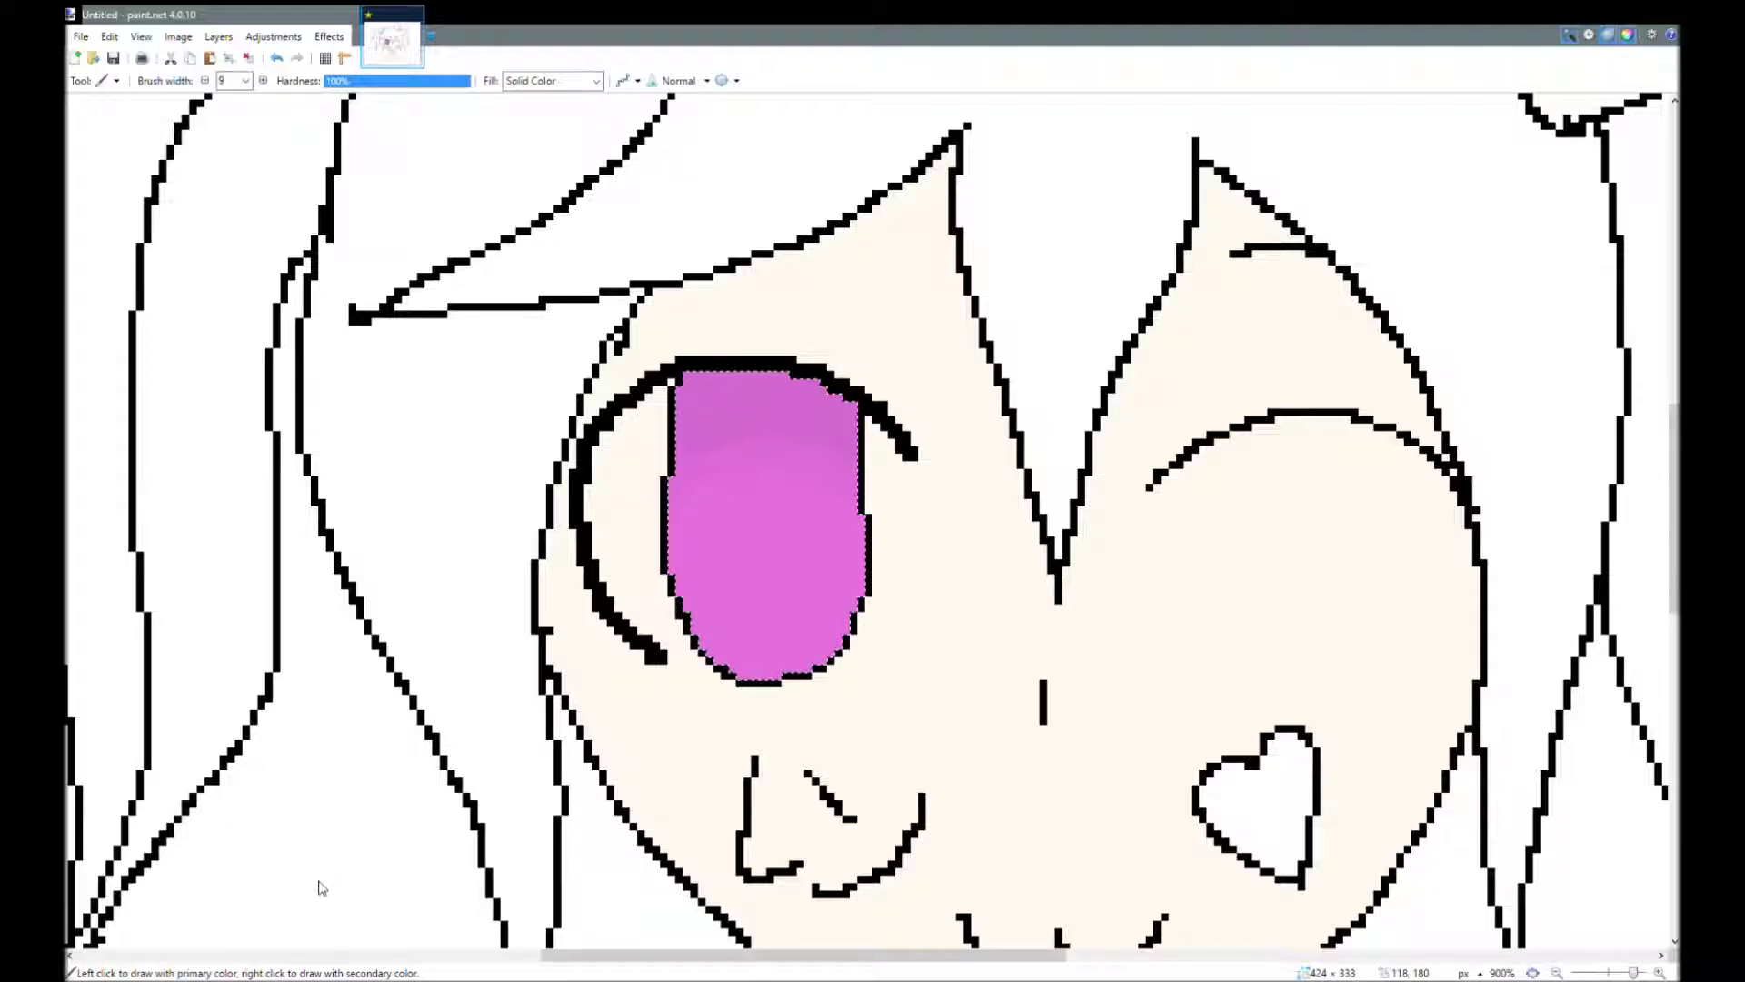
pyautogui.moveTo(802, 387); pyautogui.dragTo(669, 409)
pyautogui.click(206, 80)
pyautogui.click(206, 81)
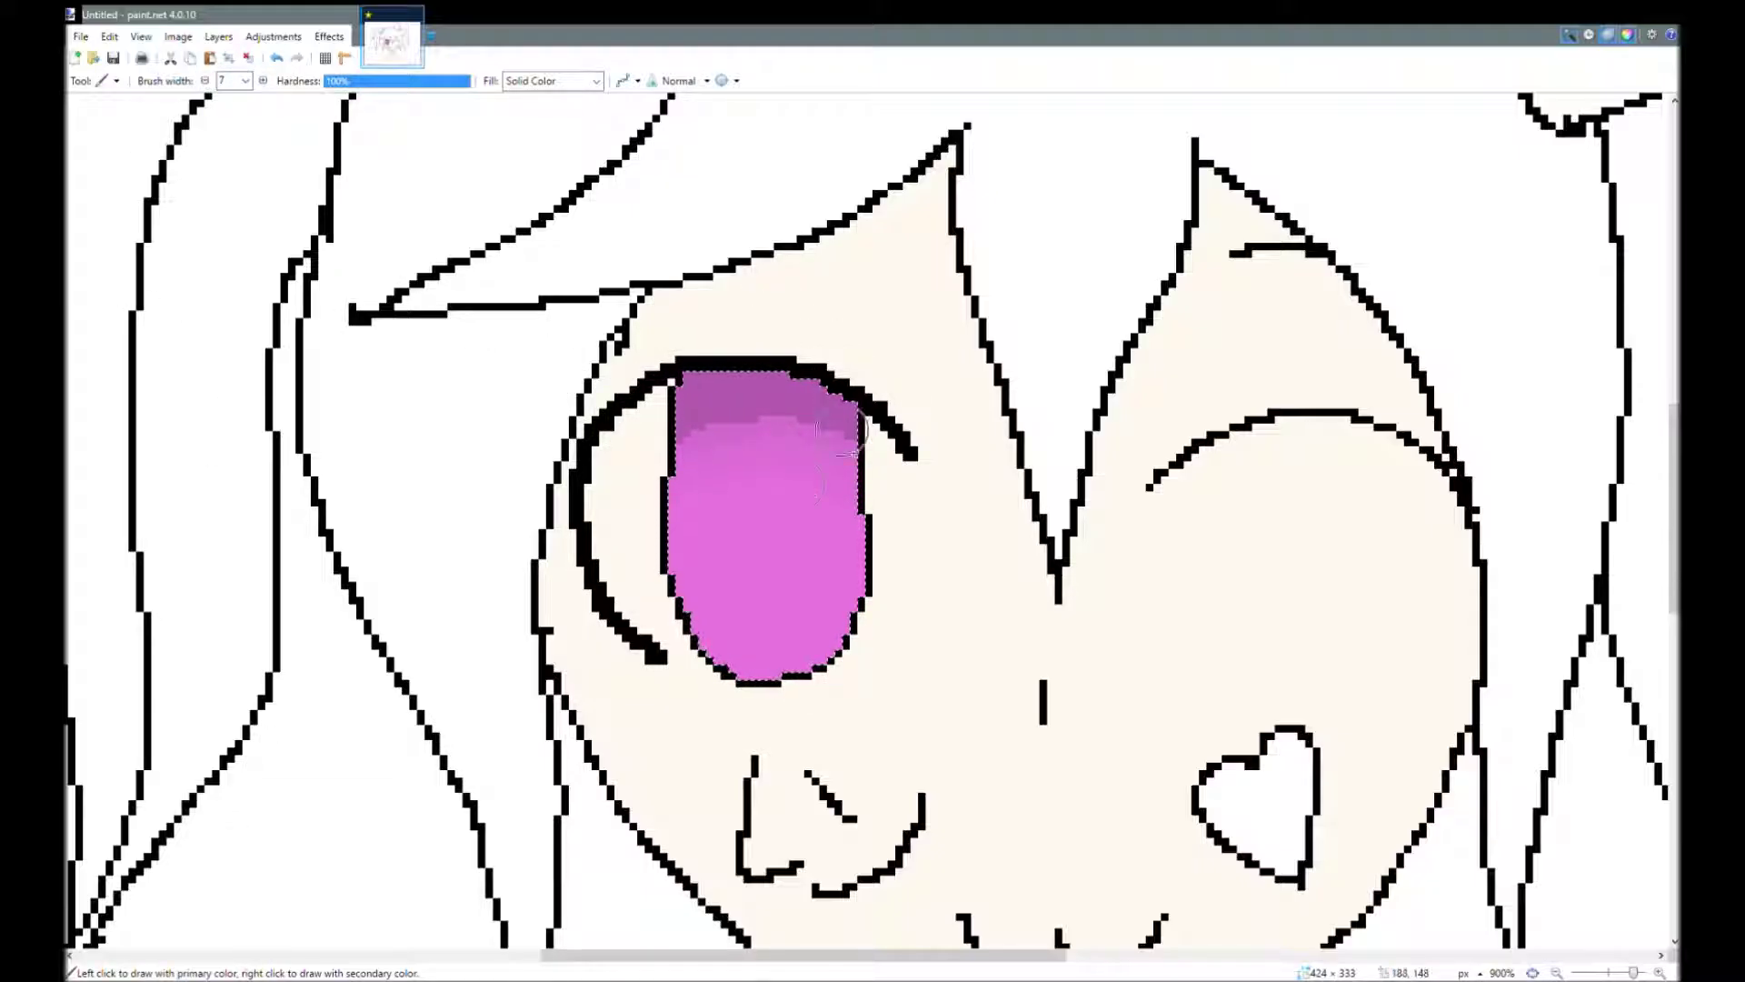
pyautogui.moveTo(808, 429)
pyautogui.mouseDown()
pyautogui.moveTo(754, 571)
pyautogui.moveTo(733, 438)
pyautogui.mouseUp()
pyautogui.moveTo(762, 438)
pyautogui.mouseDown()
pyautogui.moveTo(770, 522)
pyautogui.moveTo(775, 436)
pyautogui.mouseUp()
pyautogui.hotkey('ctrl', 'z')
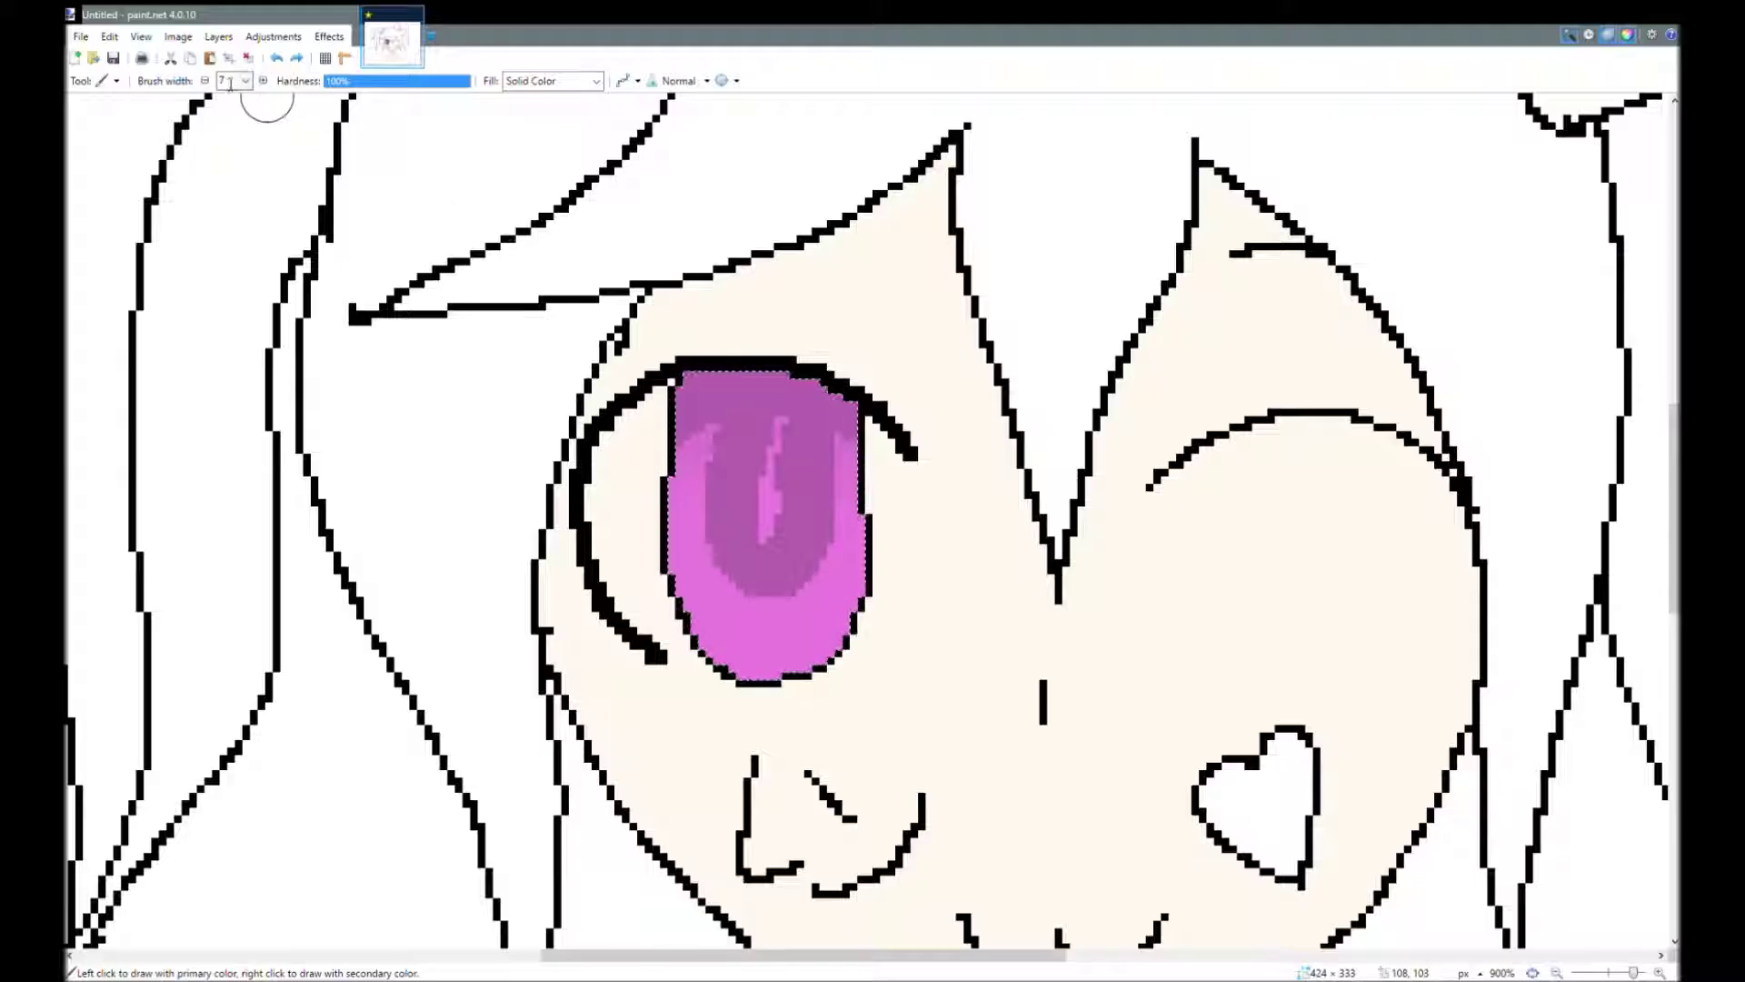
pyautogui.hotkey('ctrl', 'z')
pyautogui.hotkey('ctrl', 'z')
pyautogui.hotkey('ctrl', 'z')
# Paint an elongated purple pupil in the iris with a 6-pixel brush and shade its rim with pencil lines.
pyautogui.moveTo(791, 527)
pyautogui.mouseDown()
pyautogui.moveTo(722, 427)
pyautogui.moveTo(769, 546)
pyautogui.mouseUp()
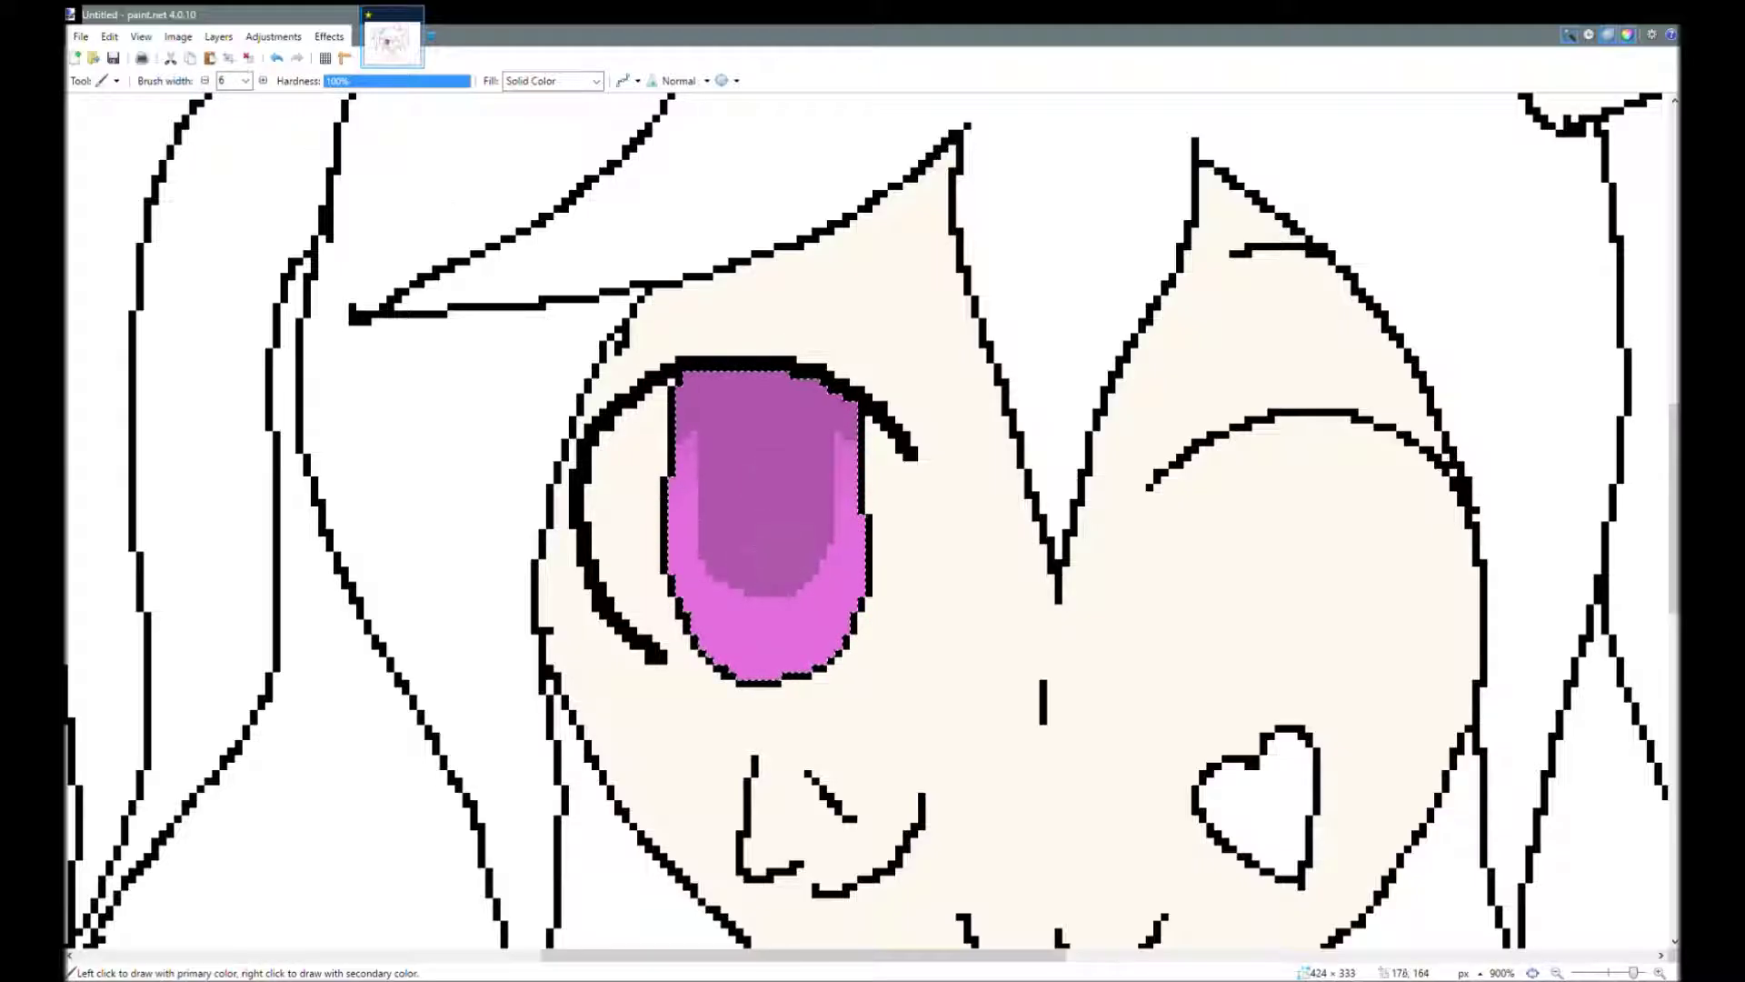
pyautogui.press('p')
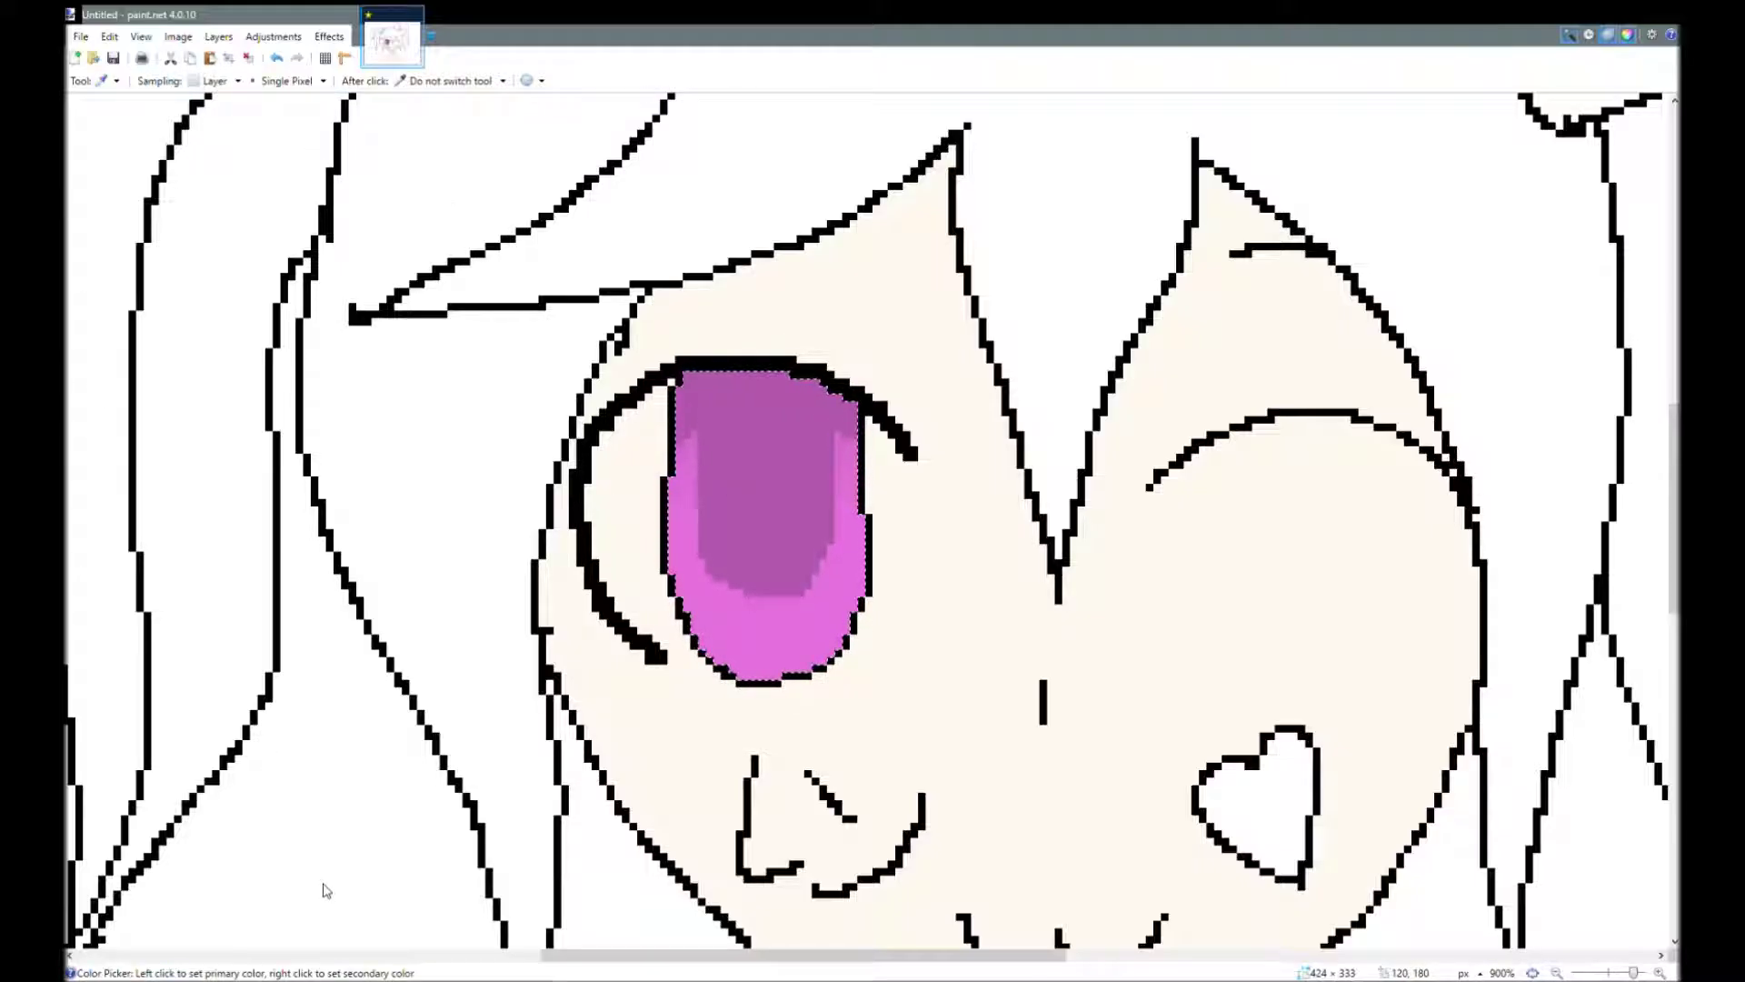
pyautogui.scroll(-2, 471, 368)
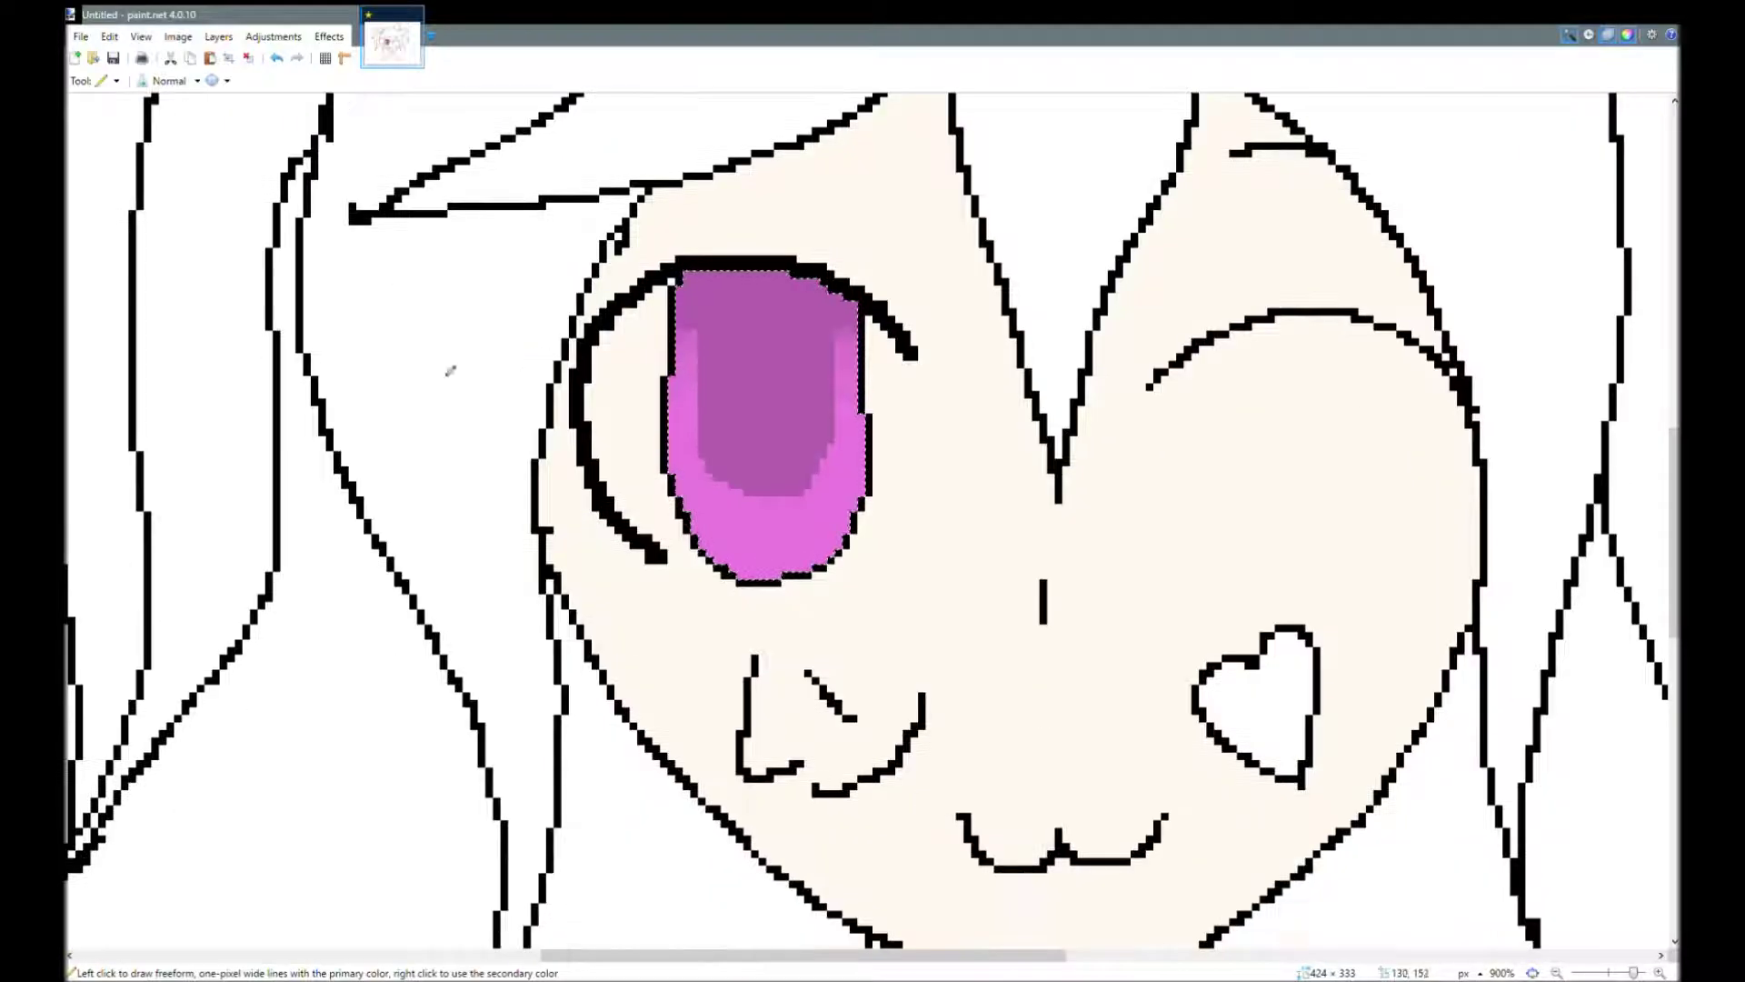
pyautogui.press('k')
pyautogui.press('p')
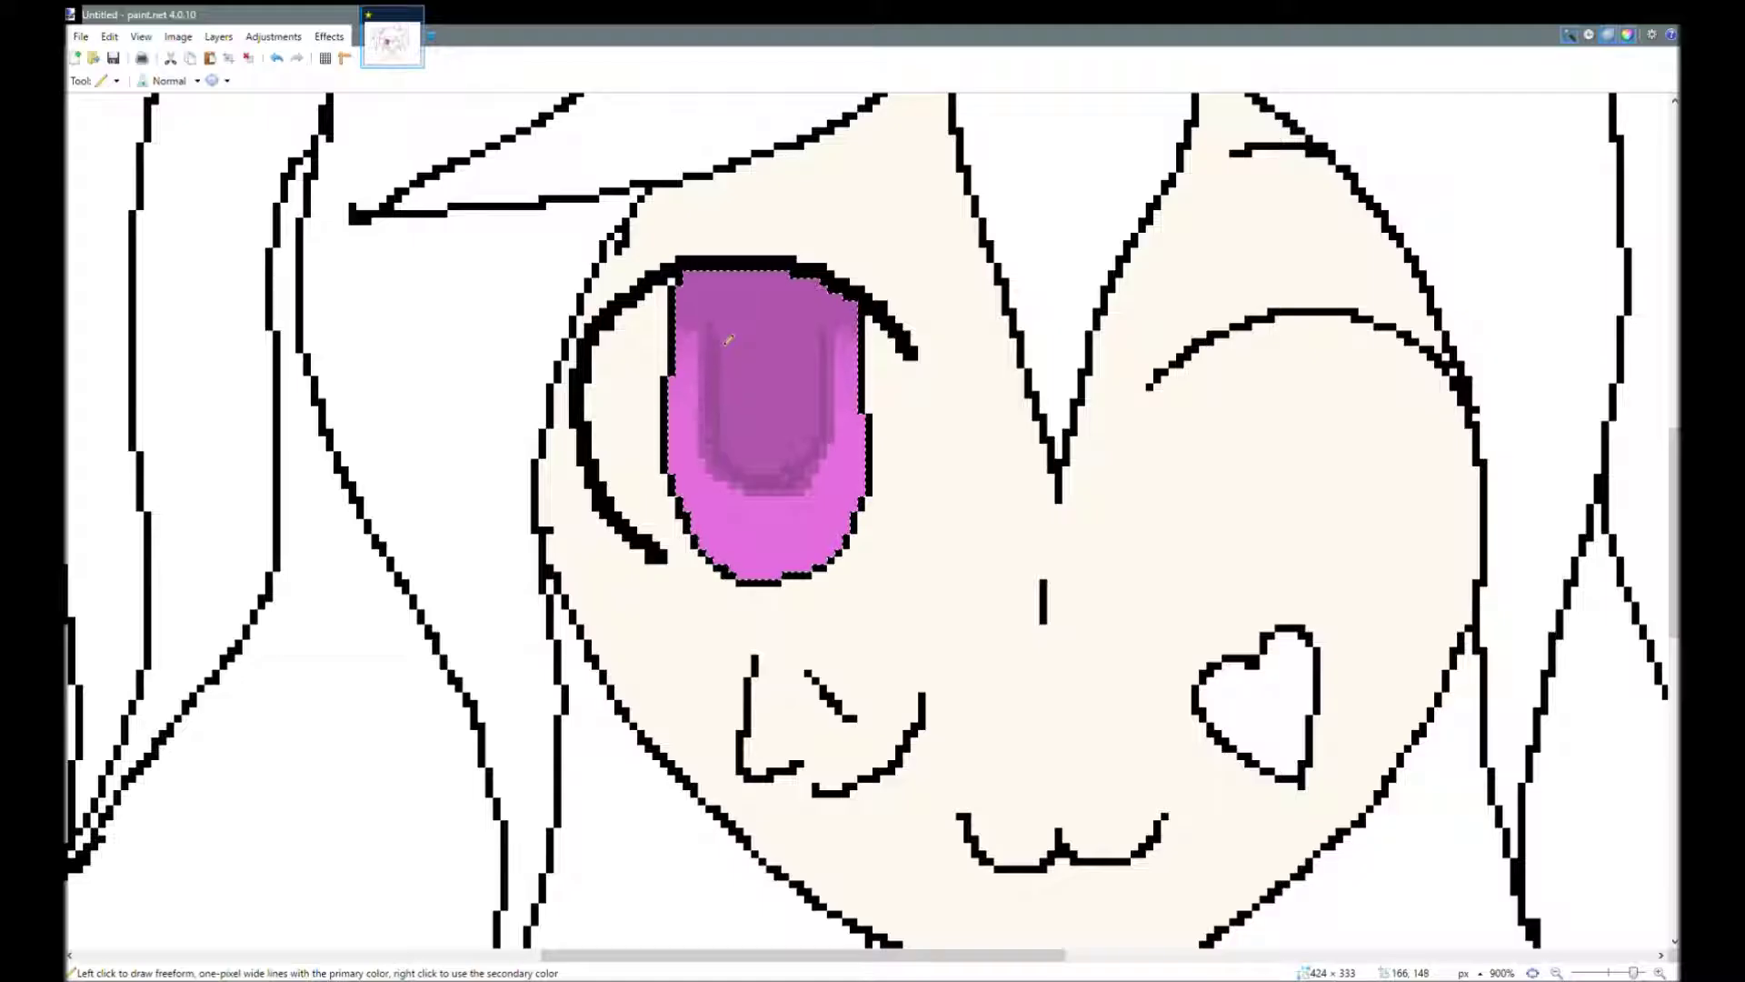
# Darken the pupil and the top of the iris with a deeper purple using the 6-pixel brush.
pyautogui.press('b')
pyautogui.moveTo(784, 273)
pyautogui.mouseDown()
pyautogui.moveTo(813, 309)
pyautogui.moveTo(755, 465)
pyautogui.moveTo(756, 409)
pyautogui.mouseUp()
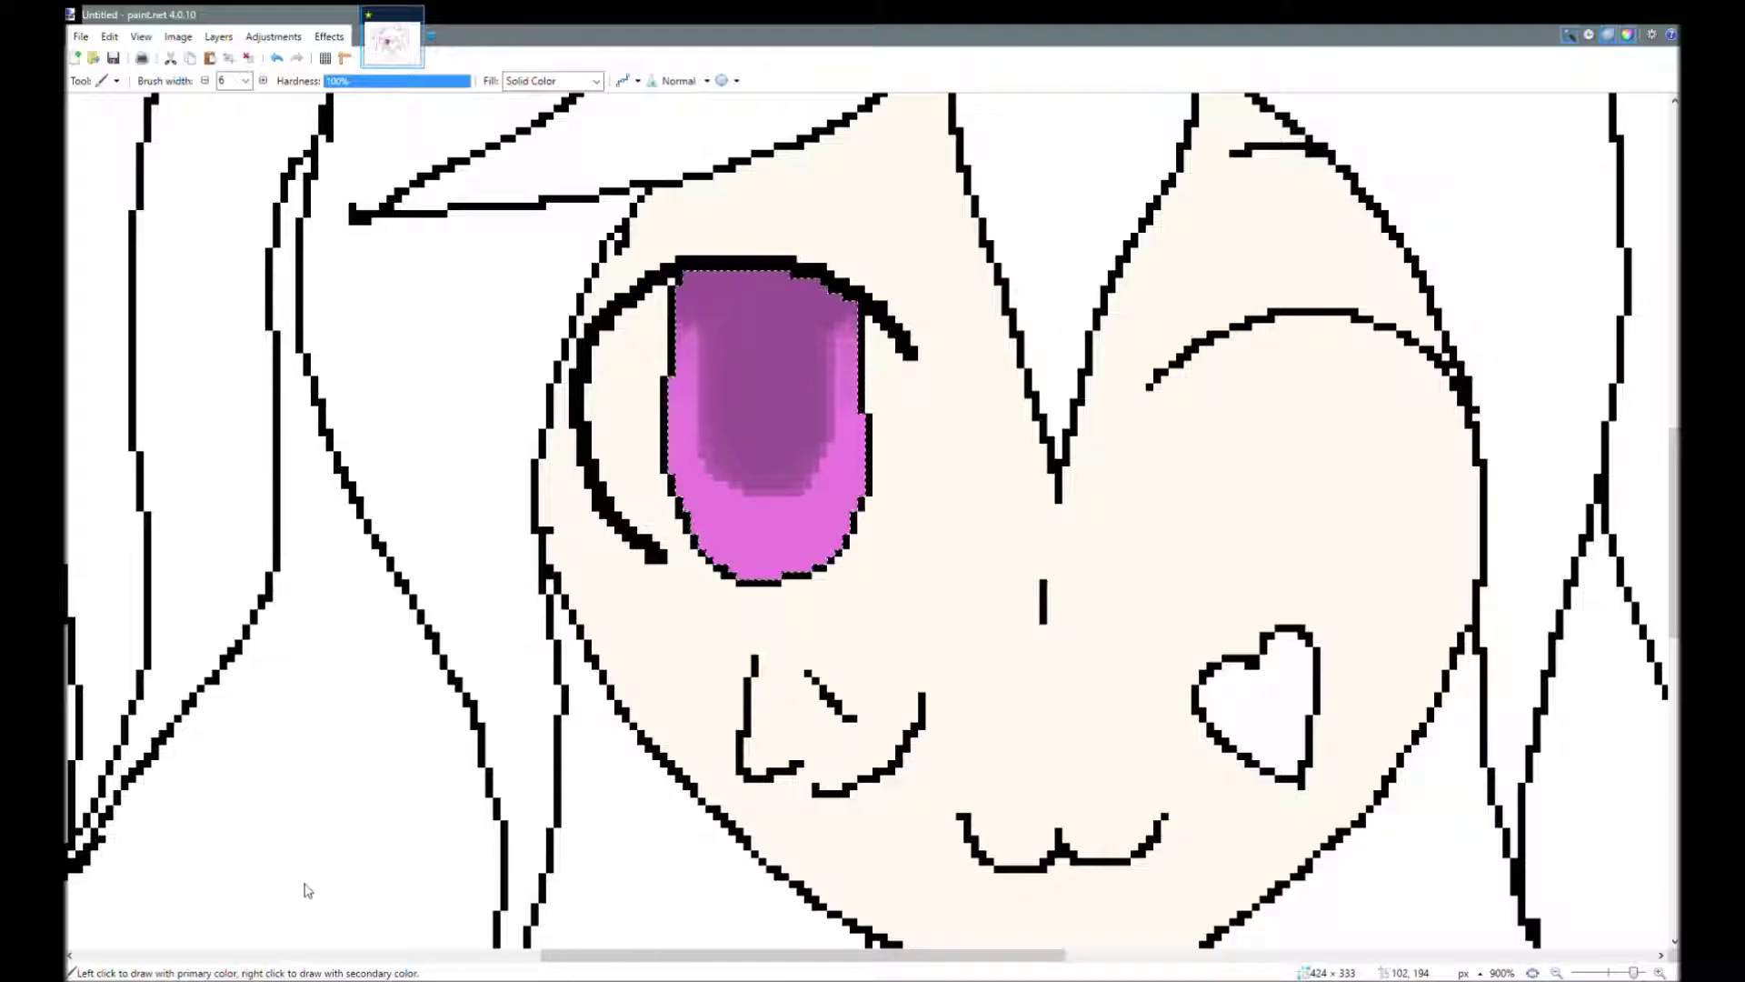
# Paint a lighter pink highlight across the lower part of the selected iris, reducing the brush width to 3.
pyautogui.press('k')
pyautogui.press('p')
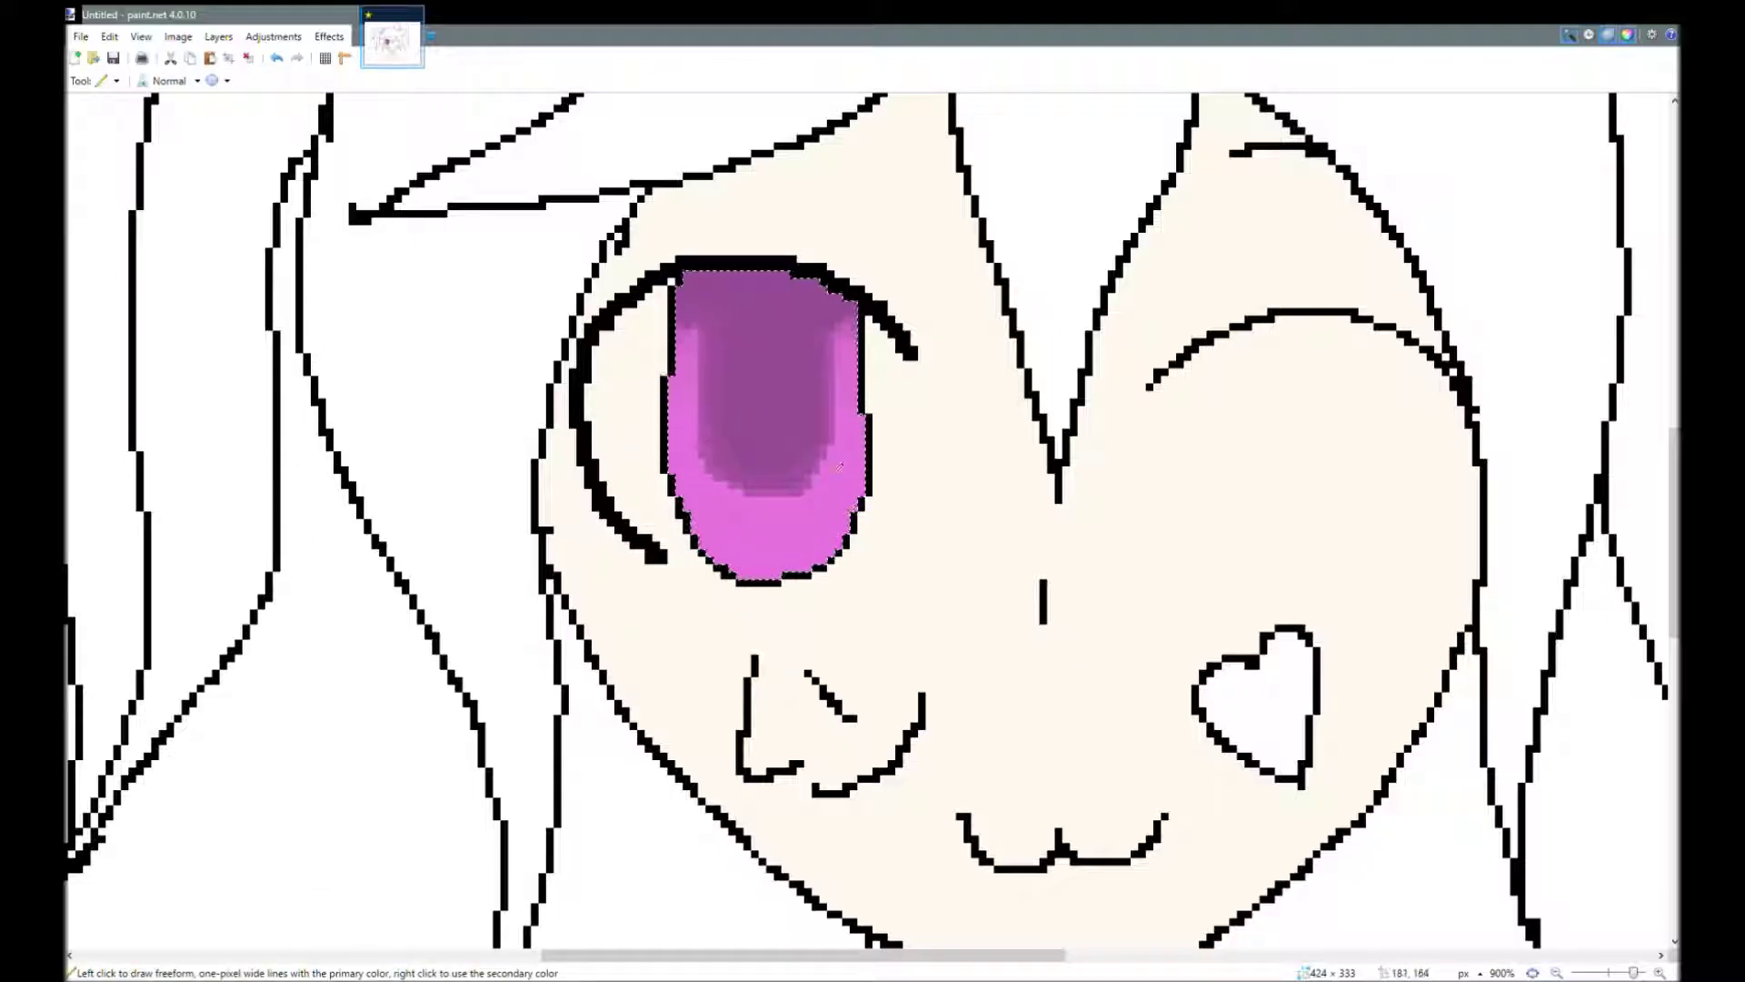
pyautogui.press('b')
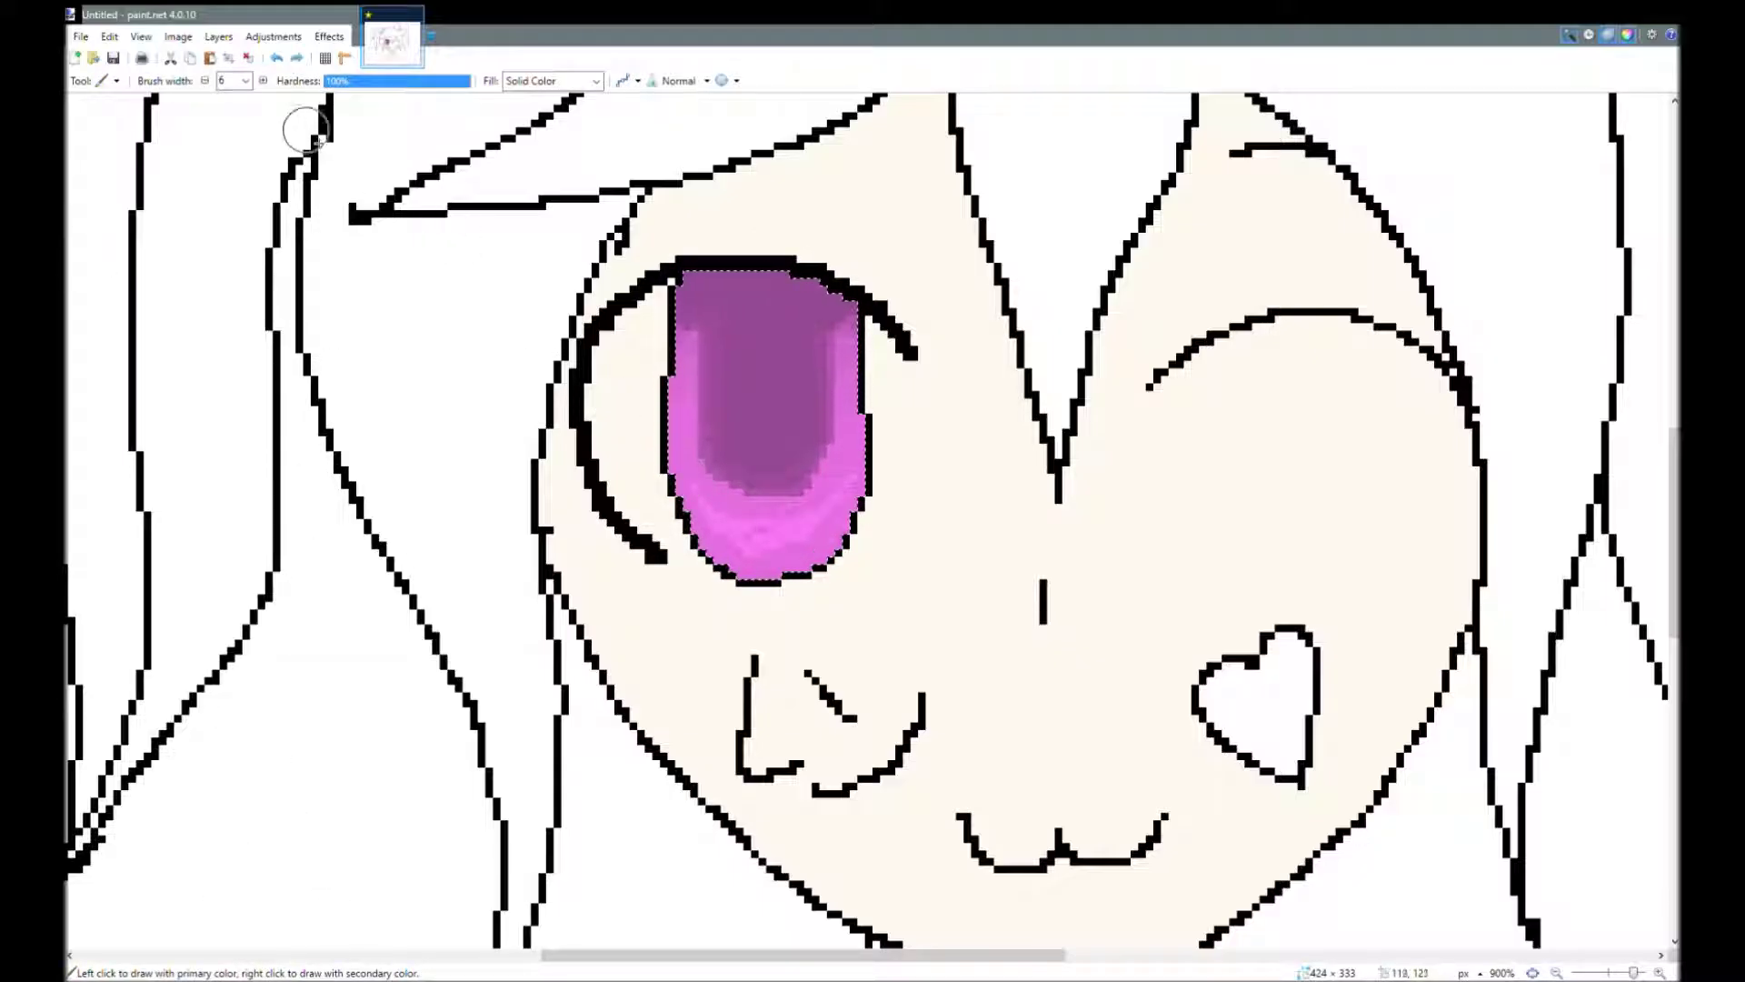
pyautogui.doubleClick(205, 81)
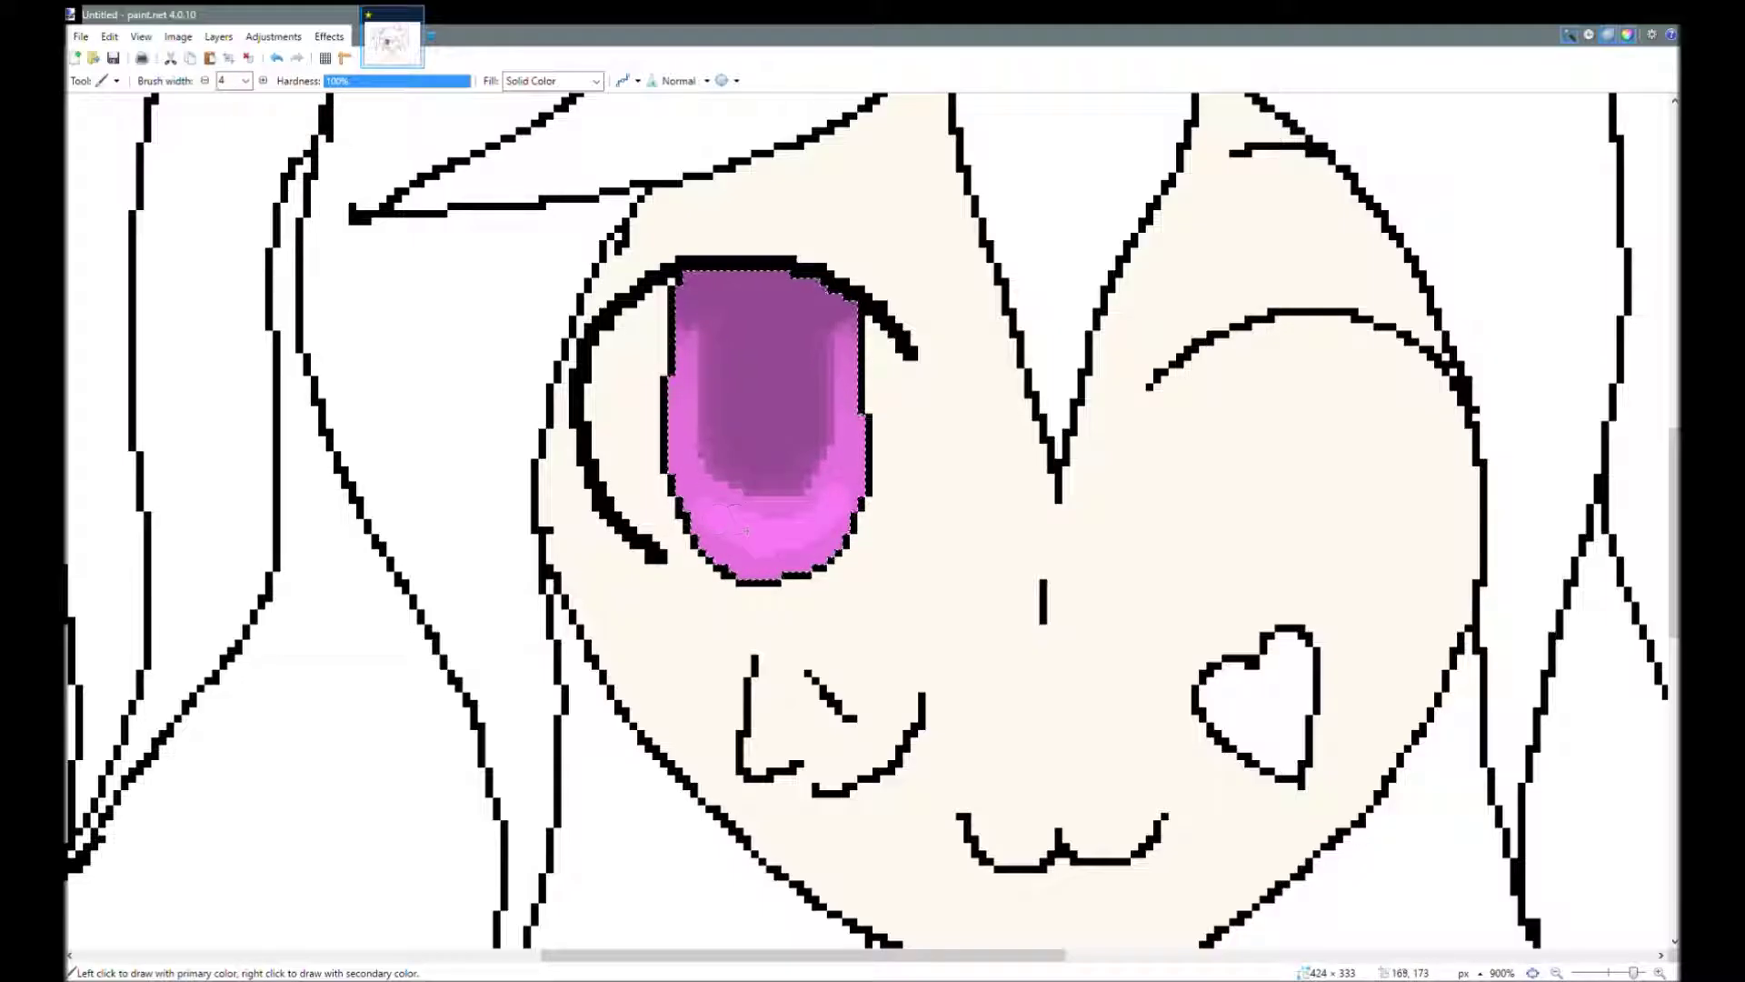
pyautogui.press('[')
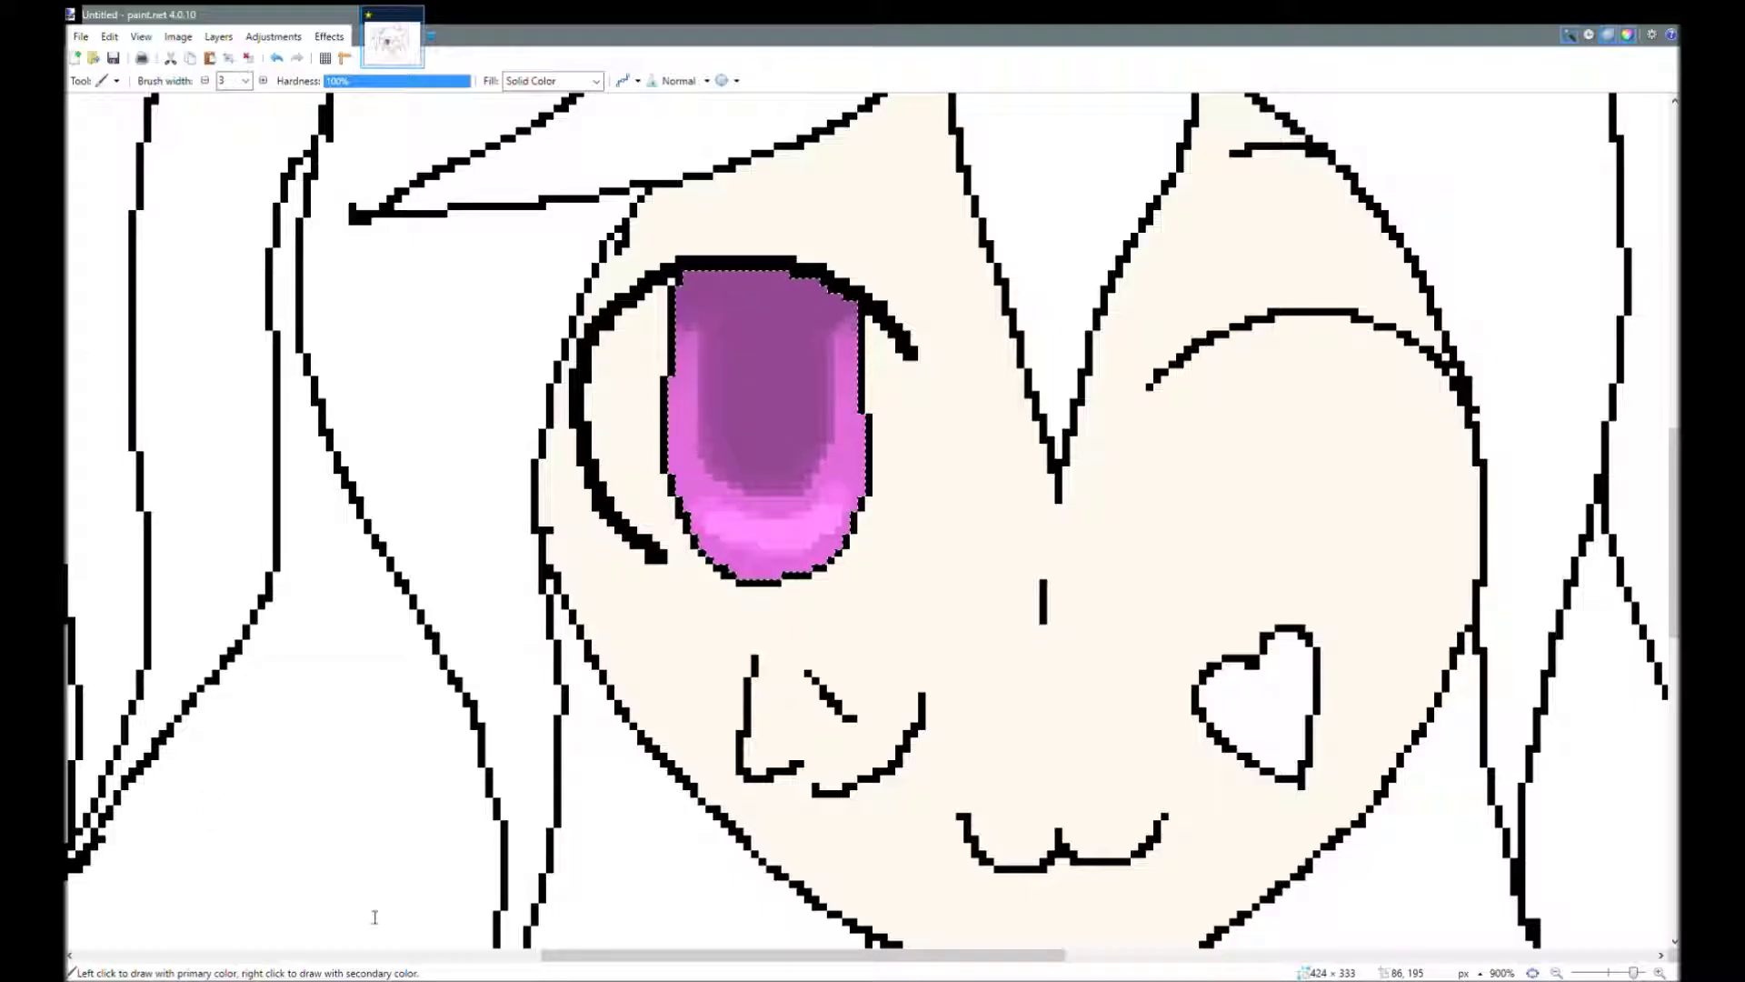
# Paint a pale pink heart over the pupil with a 2-pixel brush and lighten its centre with the pencil.
pyautogui.moveTo(766, 488)
pyautogui.mouseDown()
pyautogui.moveTo(782, 372)
pyautogui.moveTo(767, 480)
pyautogui.moveTo(780, 413)
pyautogui.mouseUp()
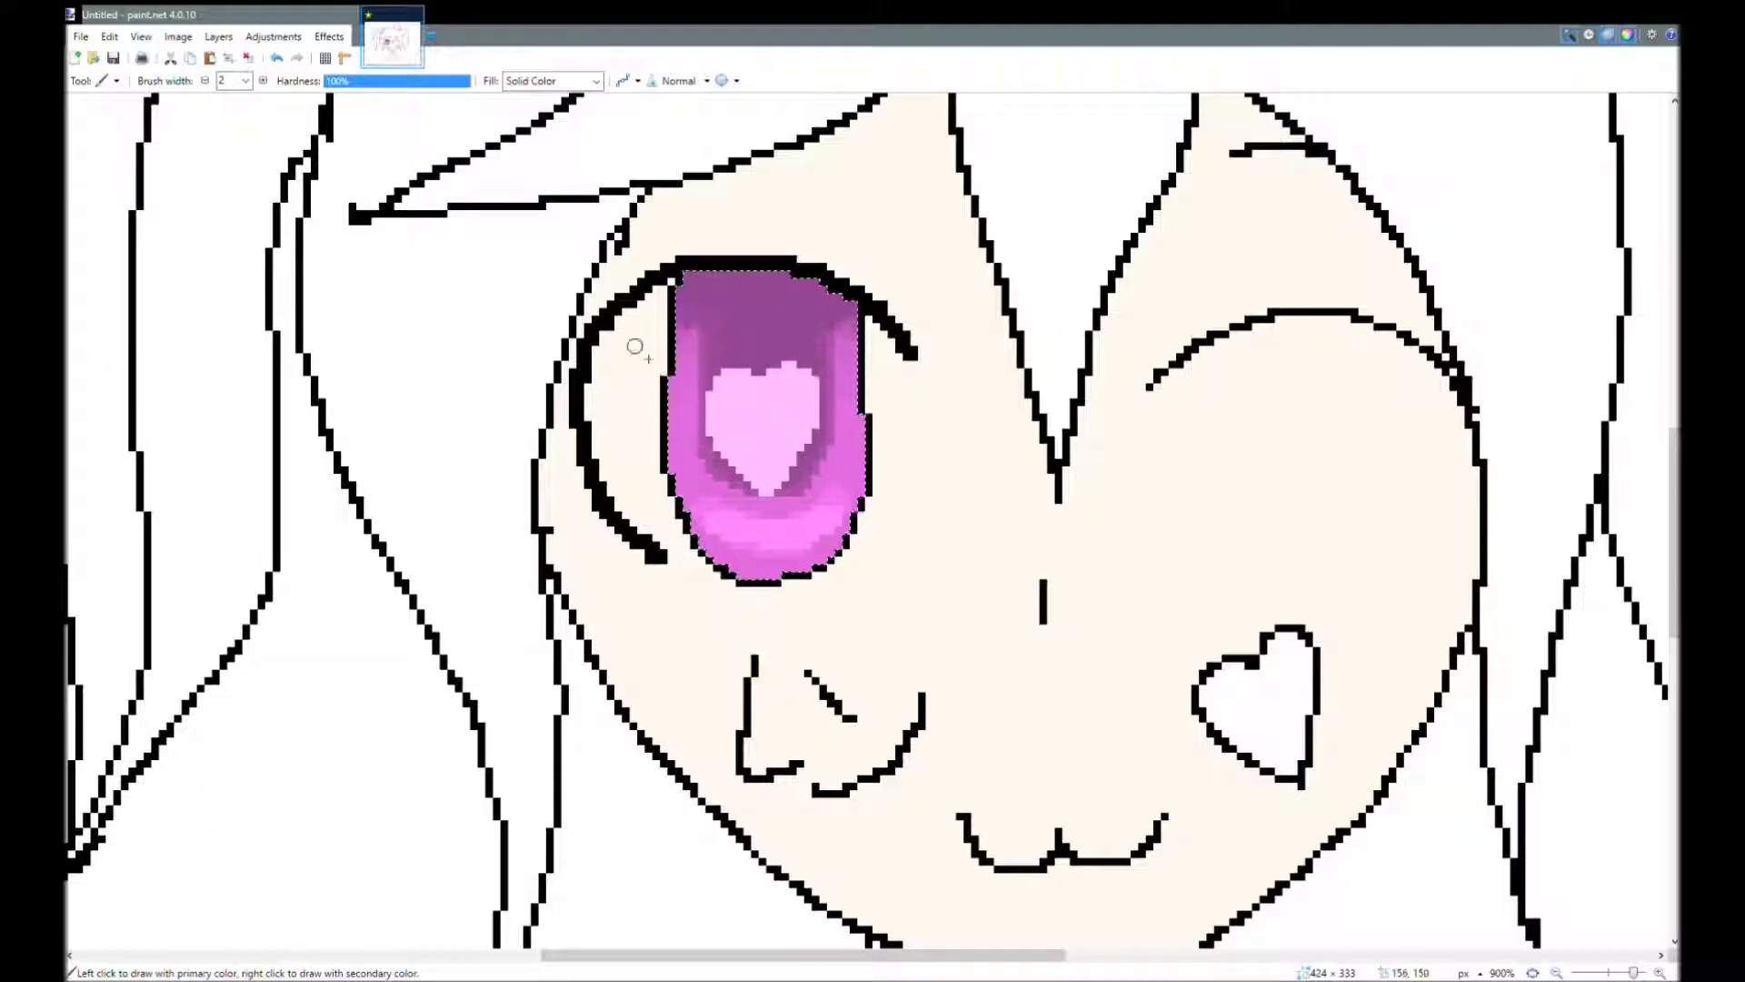
pyautogui.press('p')
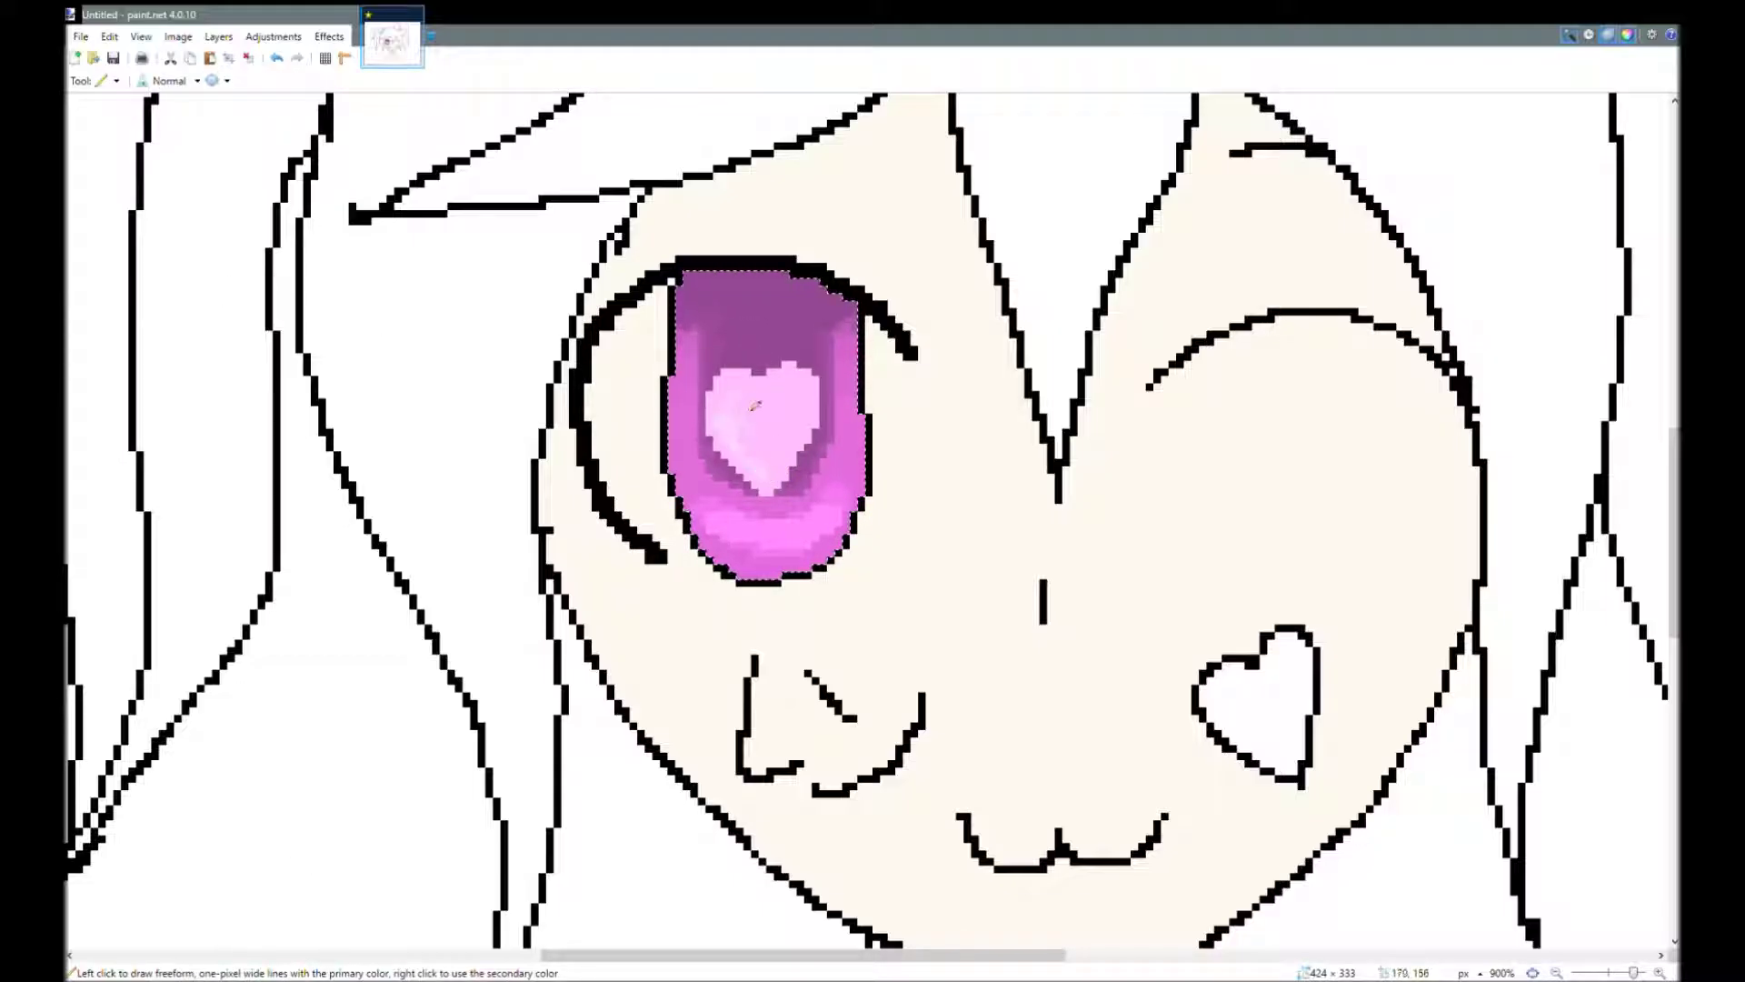
pyautogui.press('f')
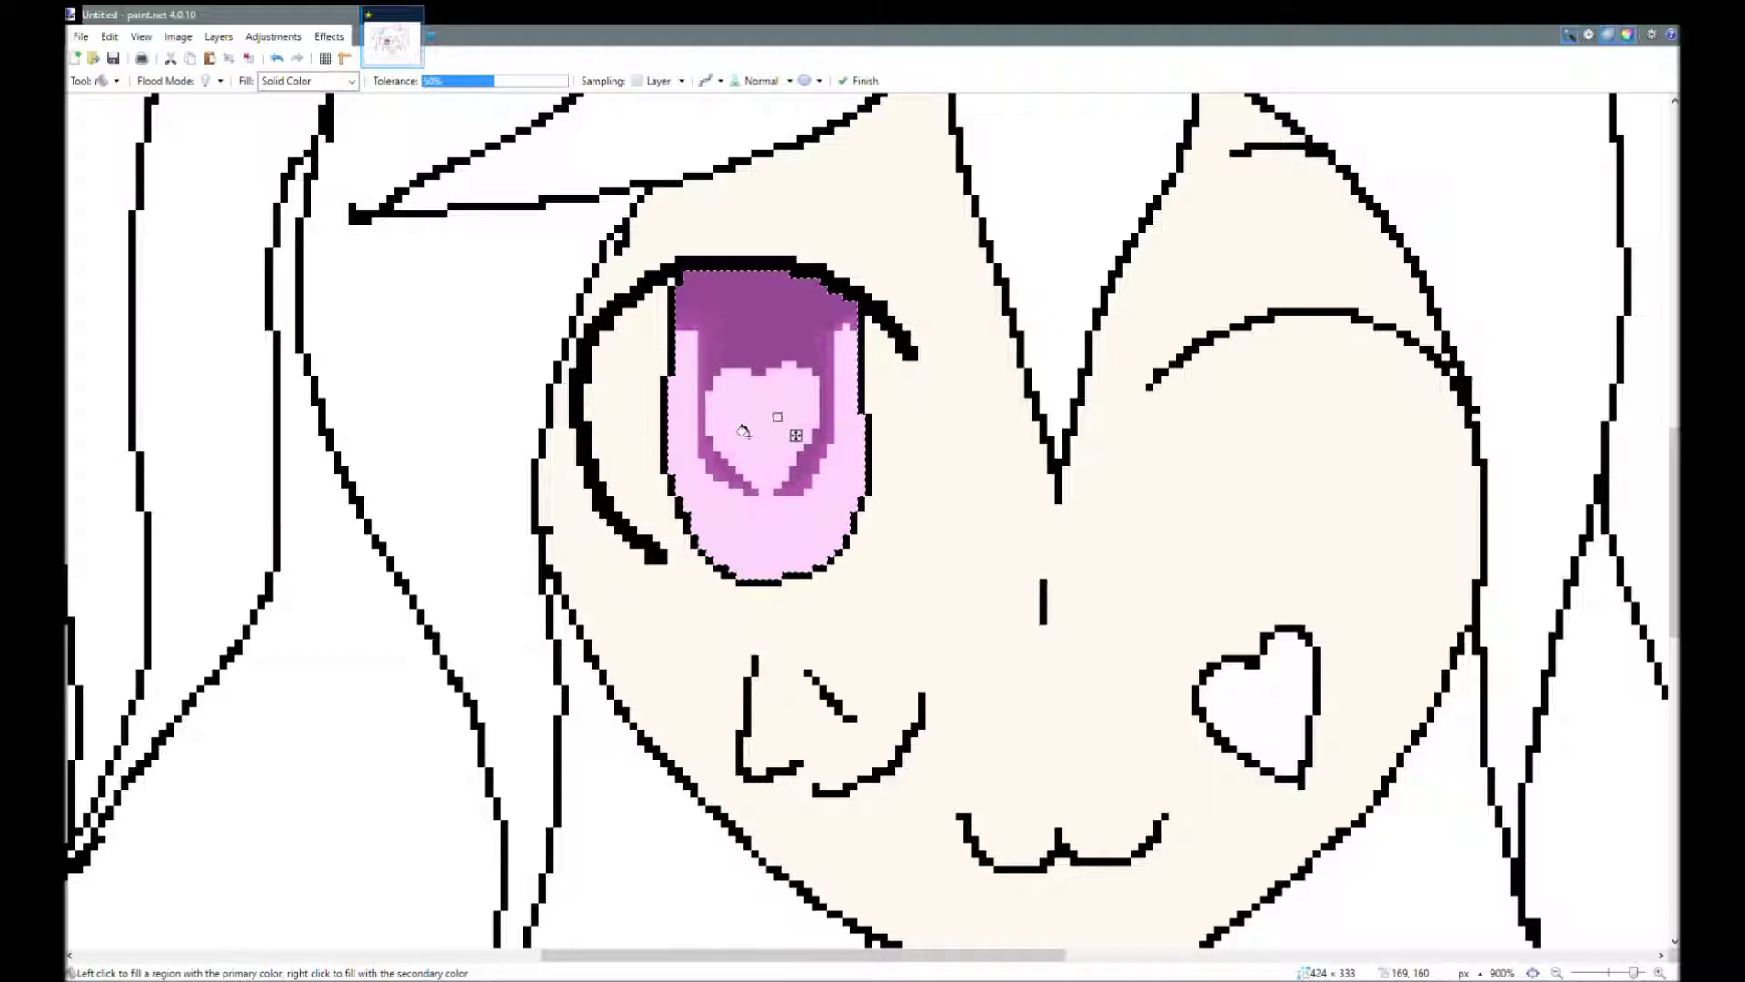
pyautogui.press('p')
pyautogui.press('f')
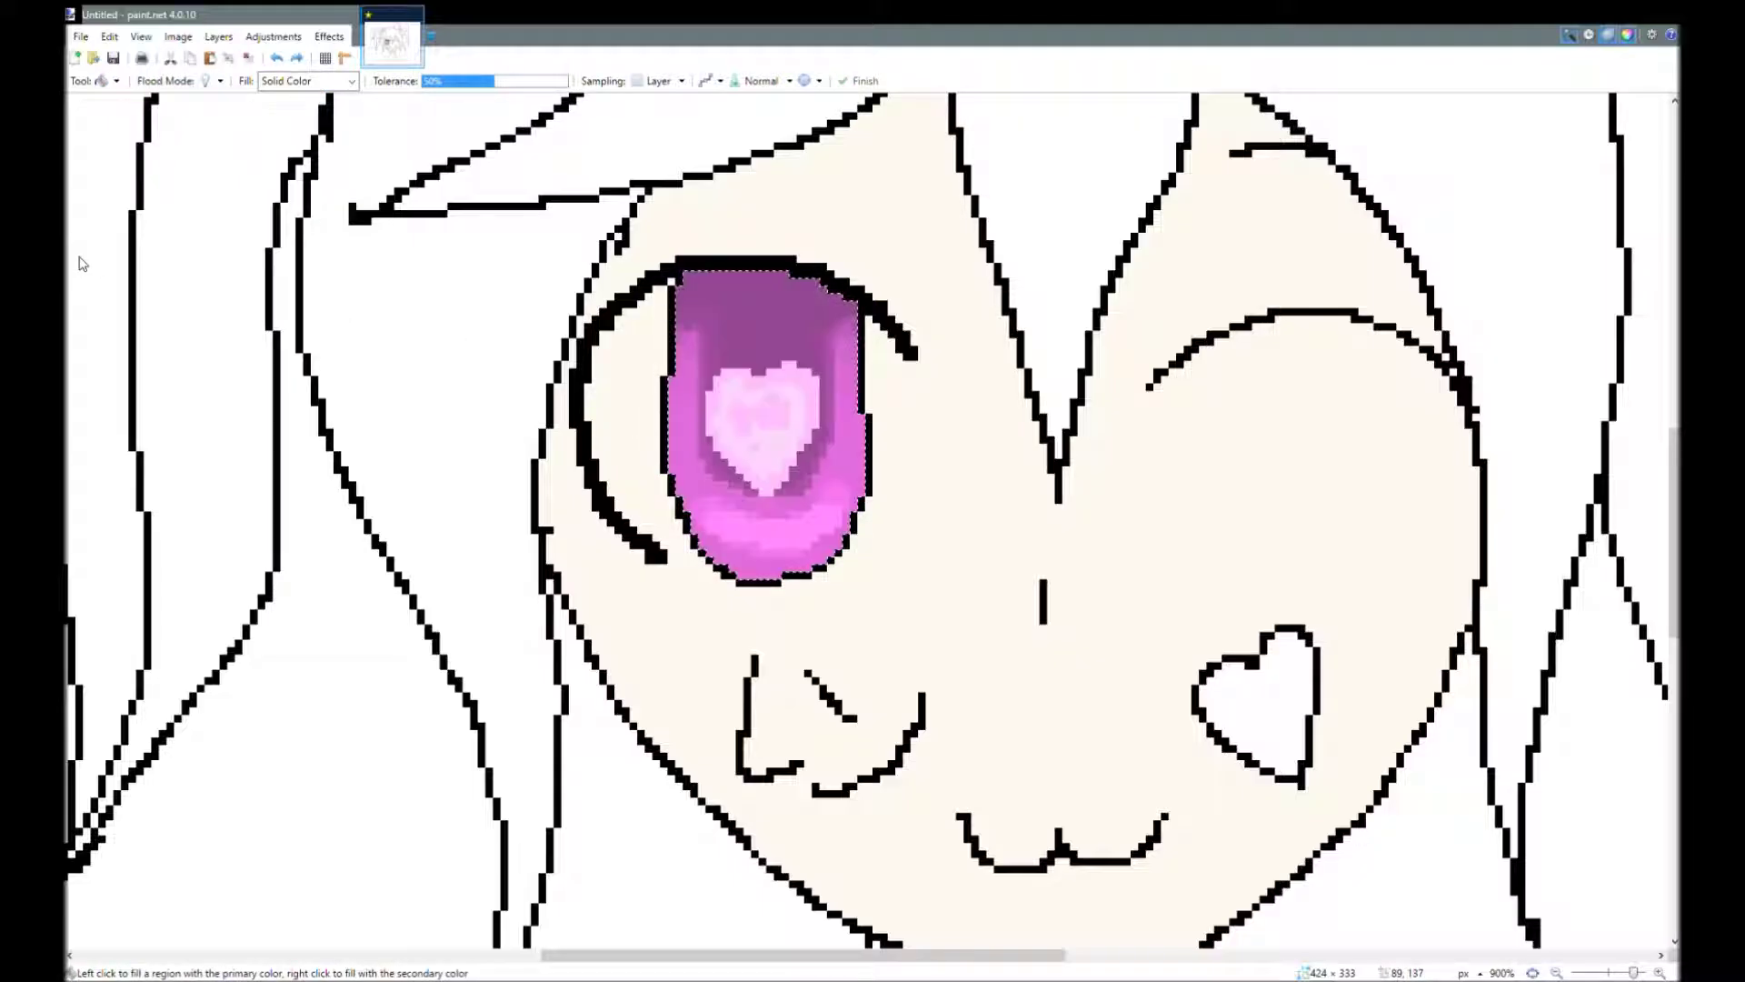
pyautogui.press('p')
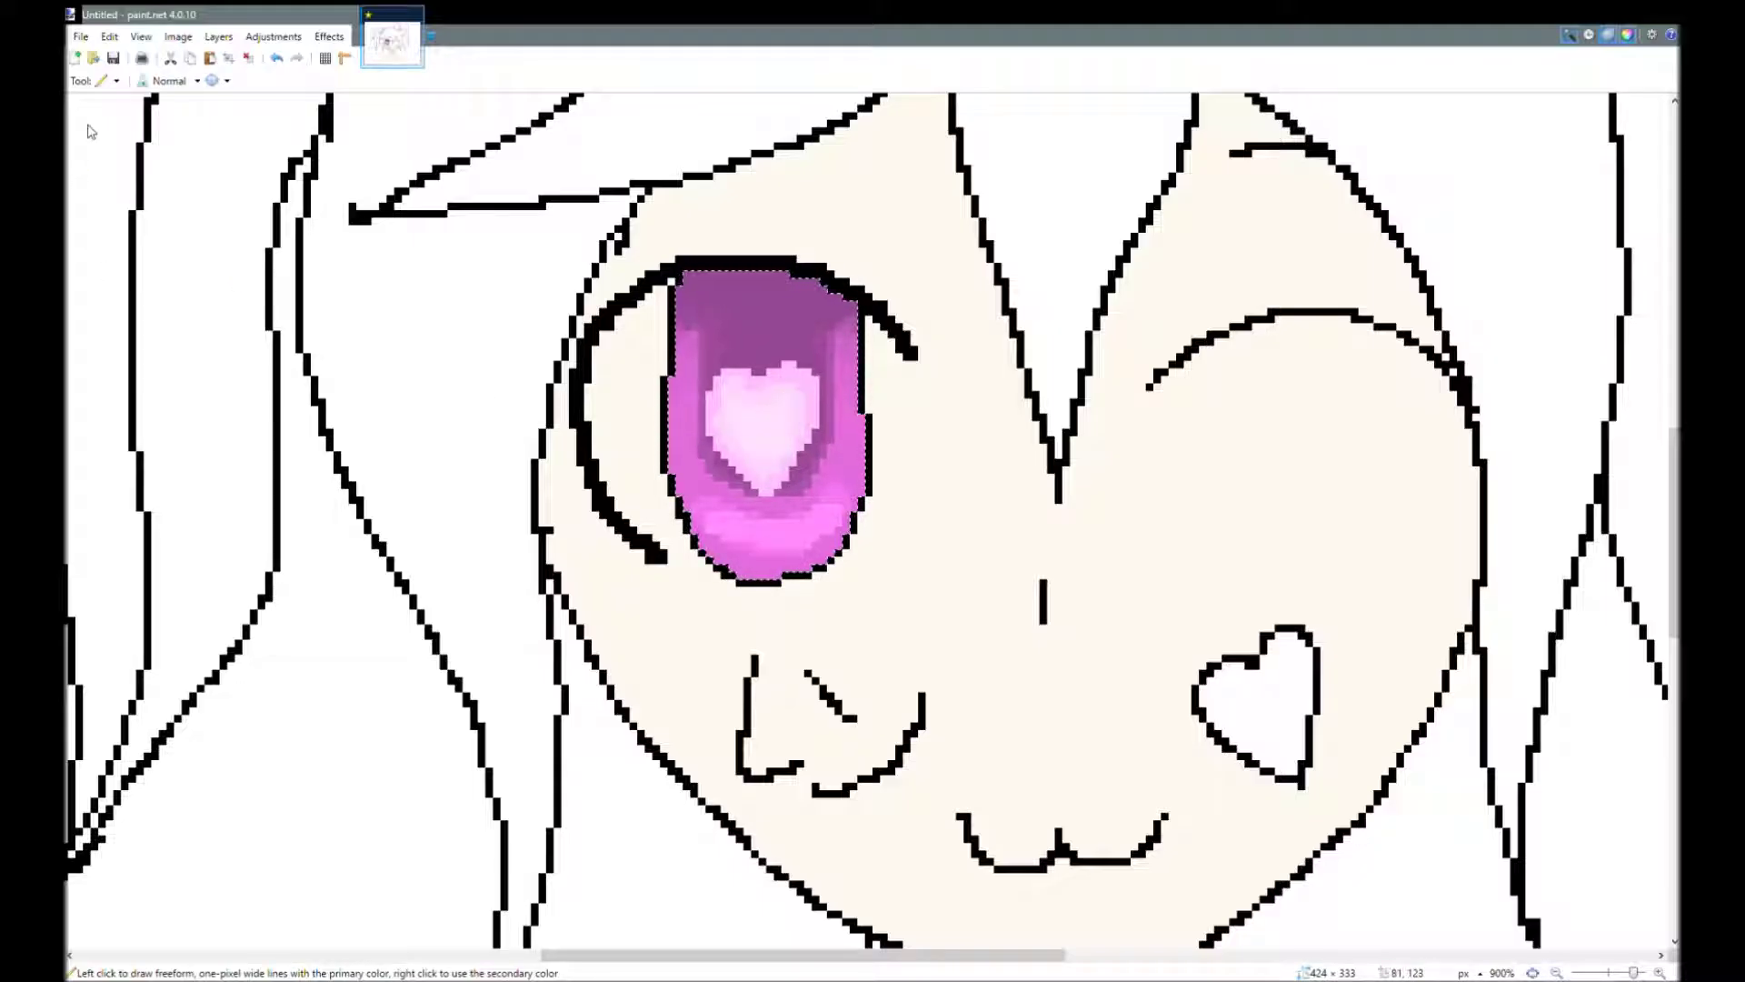
# Deselect the iris and paint the eye white on both sides of it with the 2-pixel brush and pencil.
pyautogui.click(88, 127)
pyautogui.click(77, 270)
pyautogui.press('b')
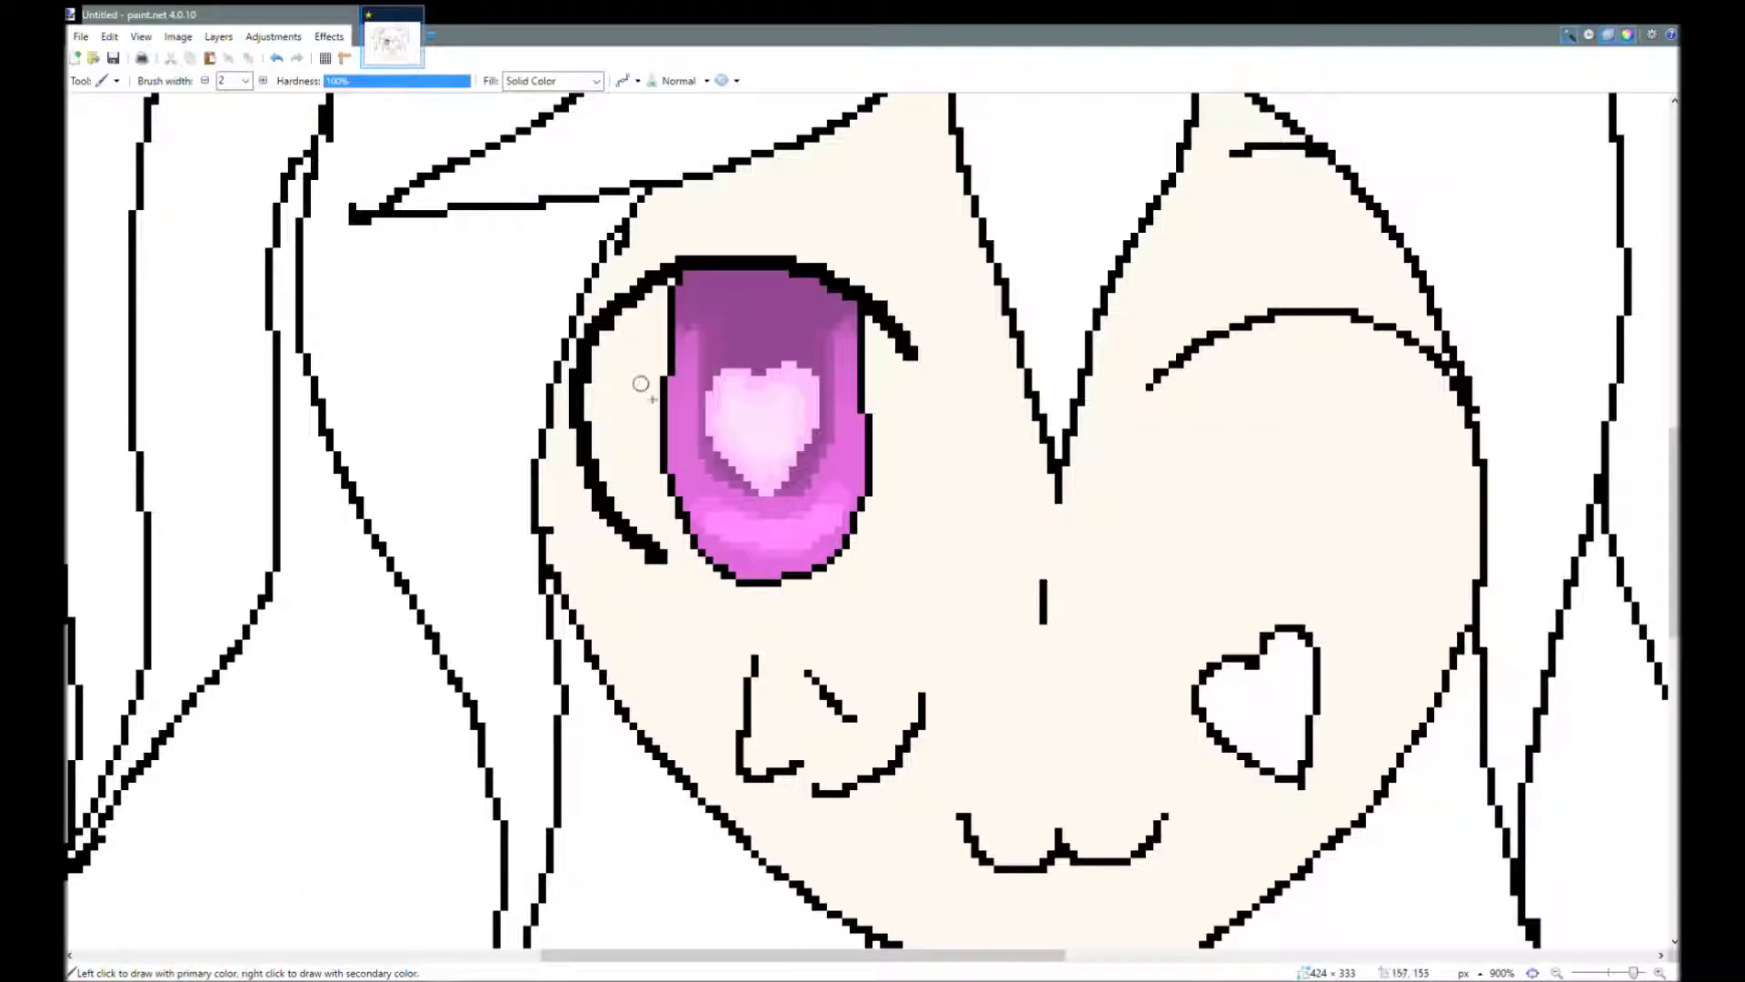
pyautogui.press('p')
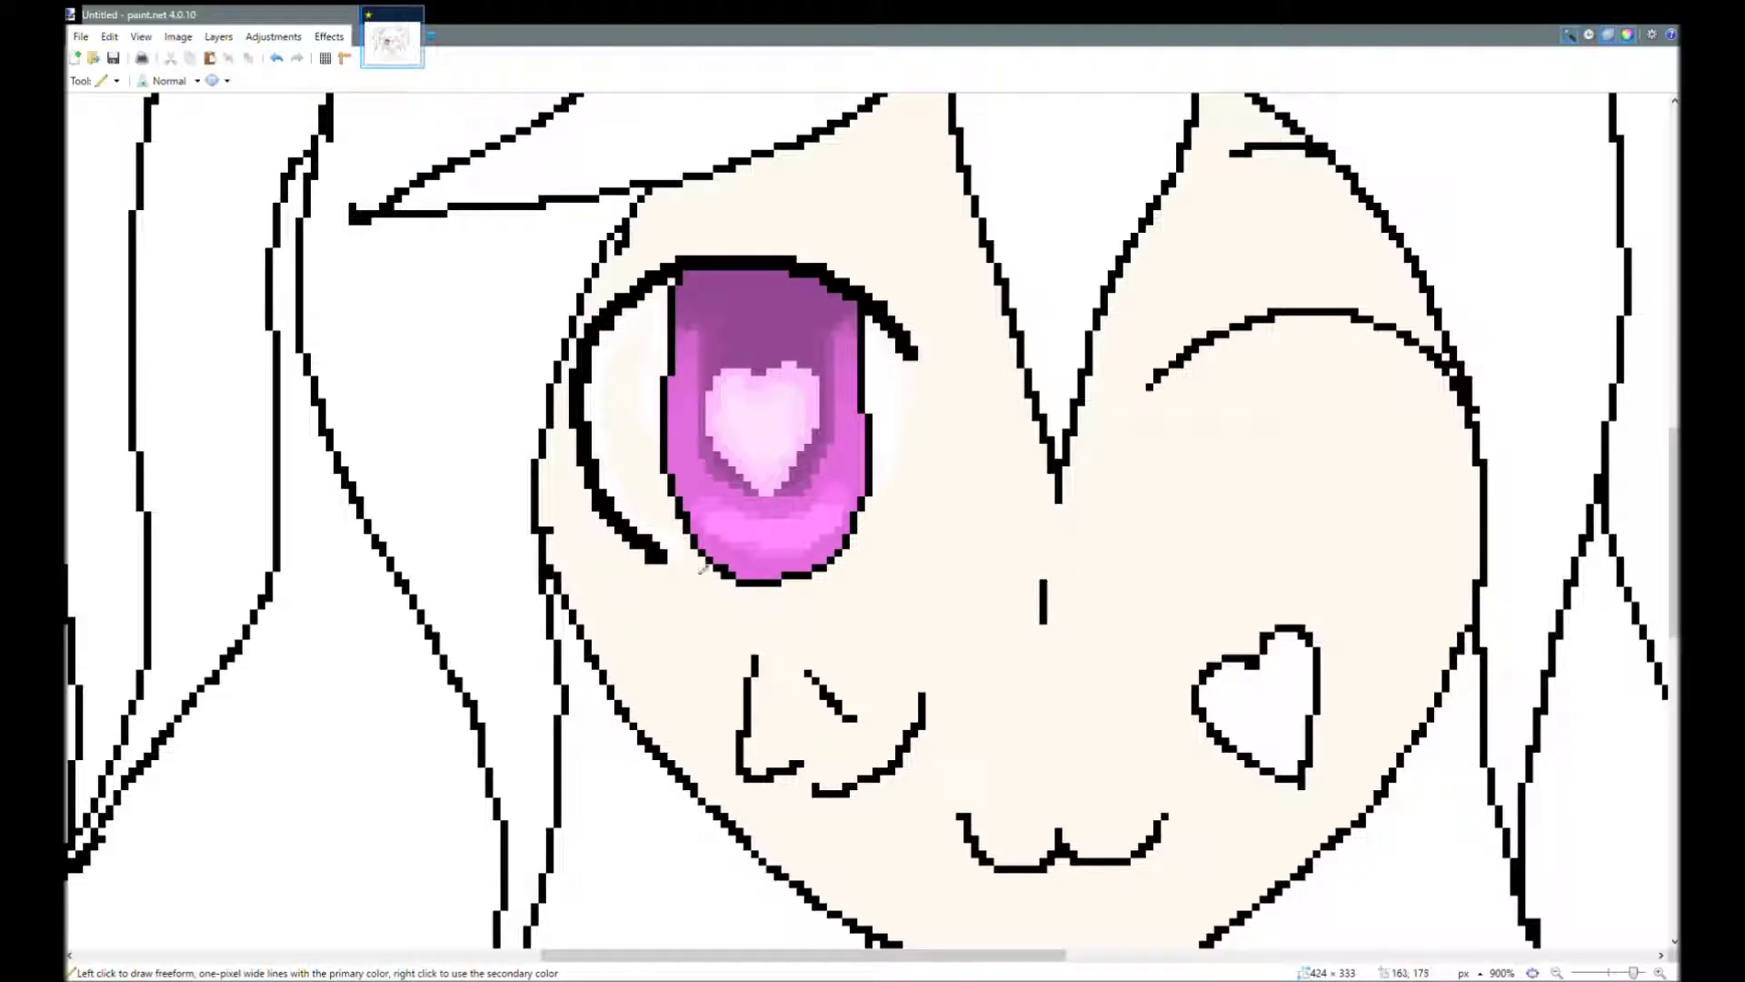
pyautogui.scroll(4, 701, 514)
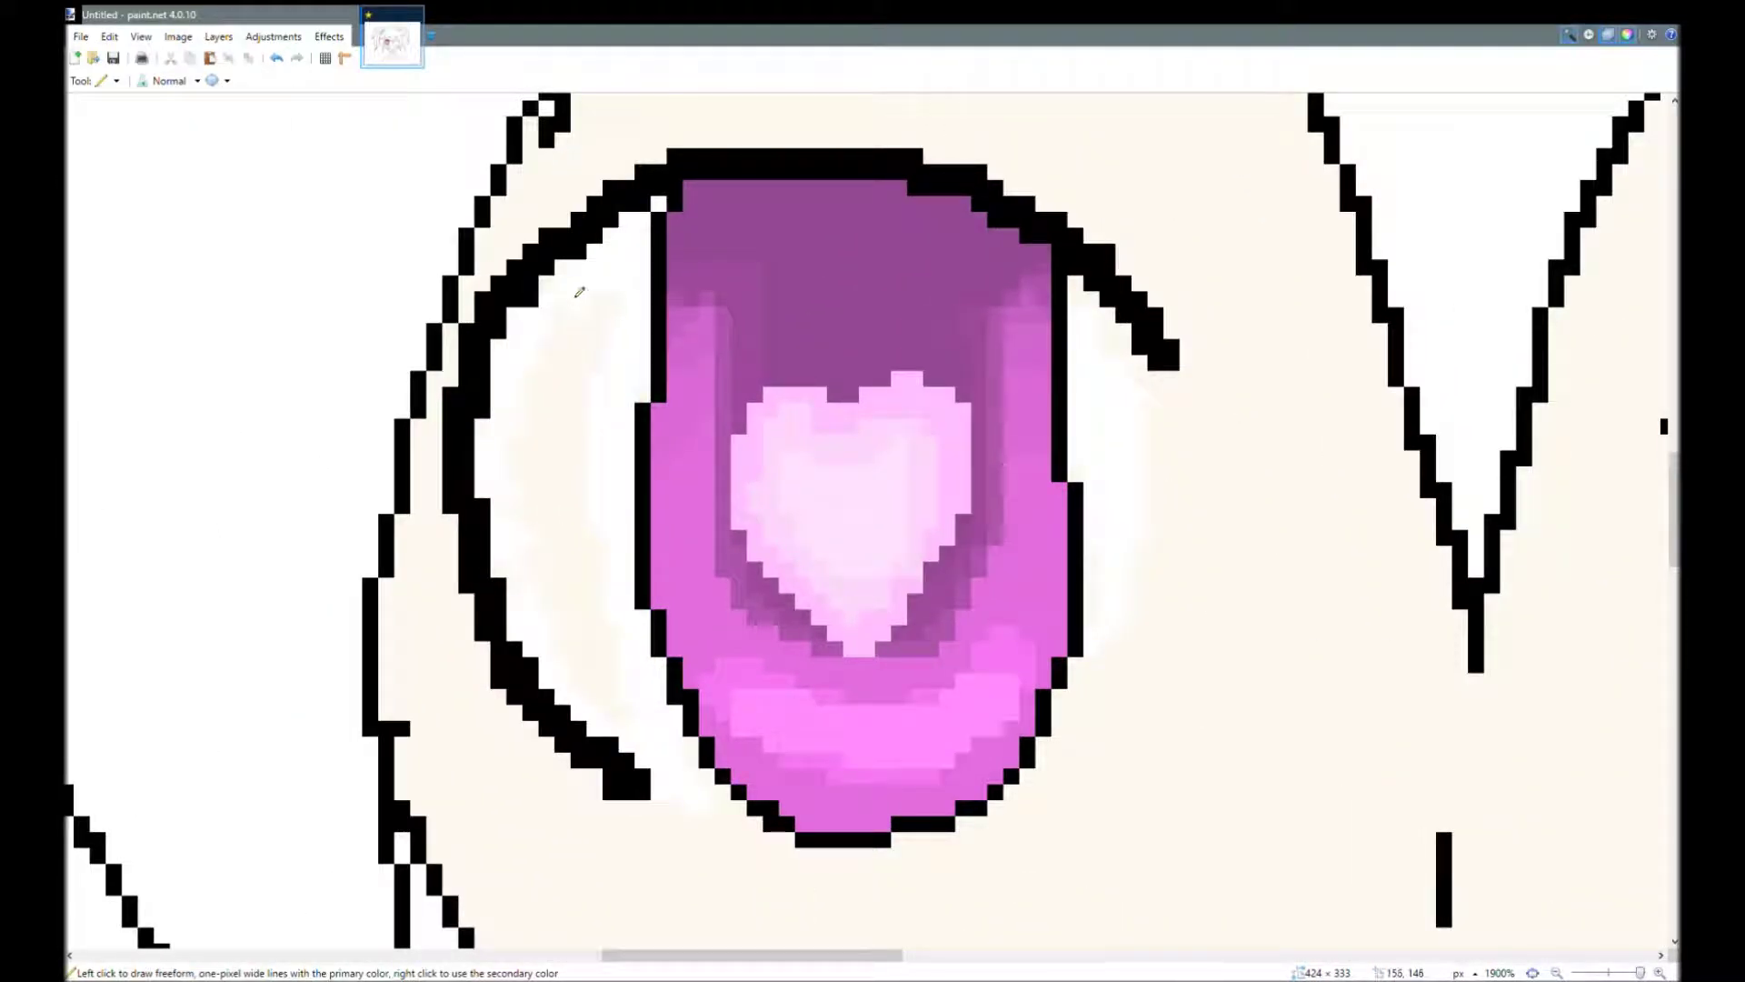
pyautogui.scroll(-1, 488, 467)
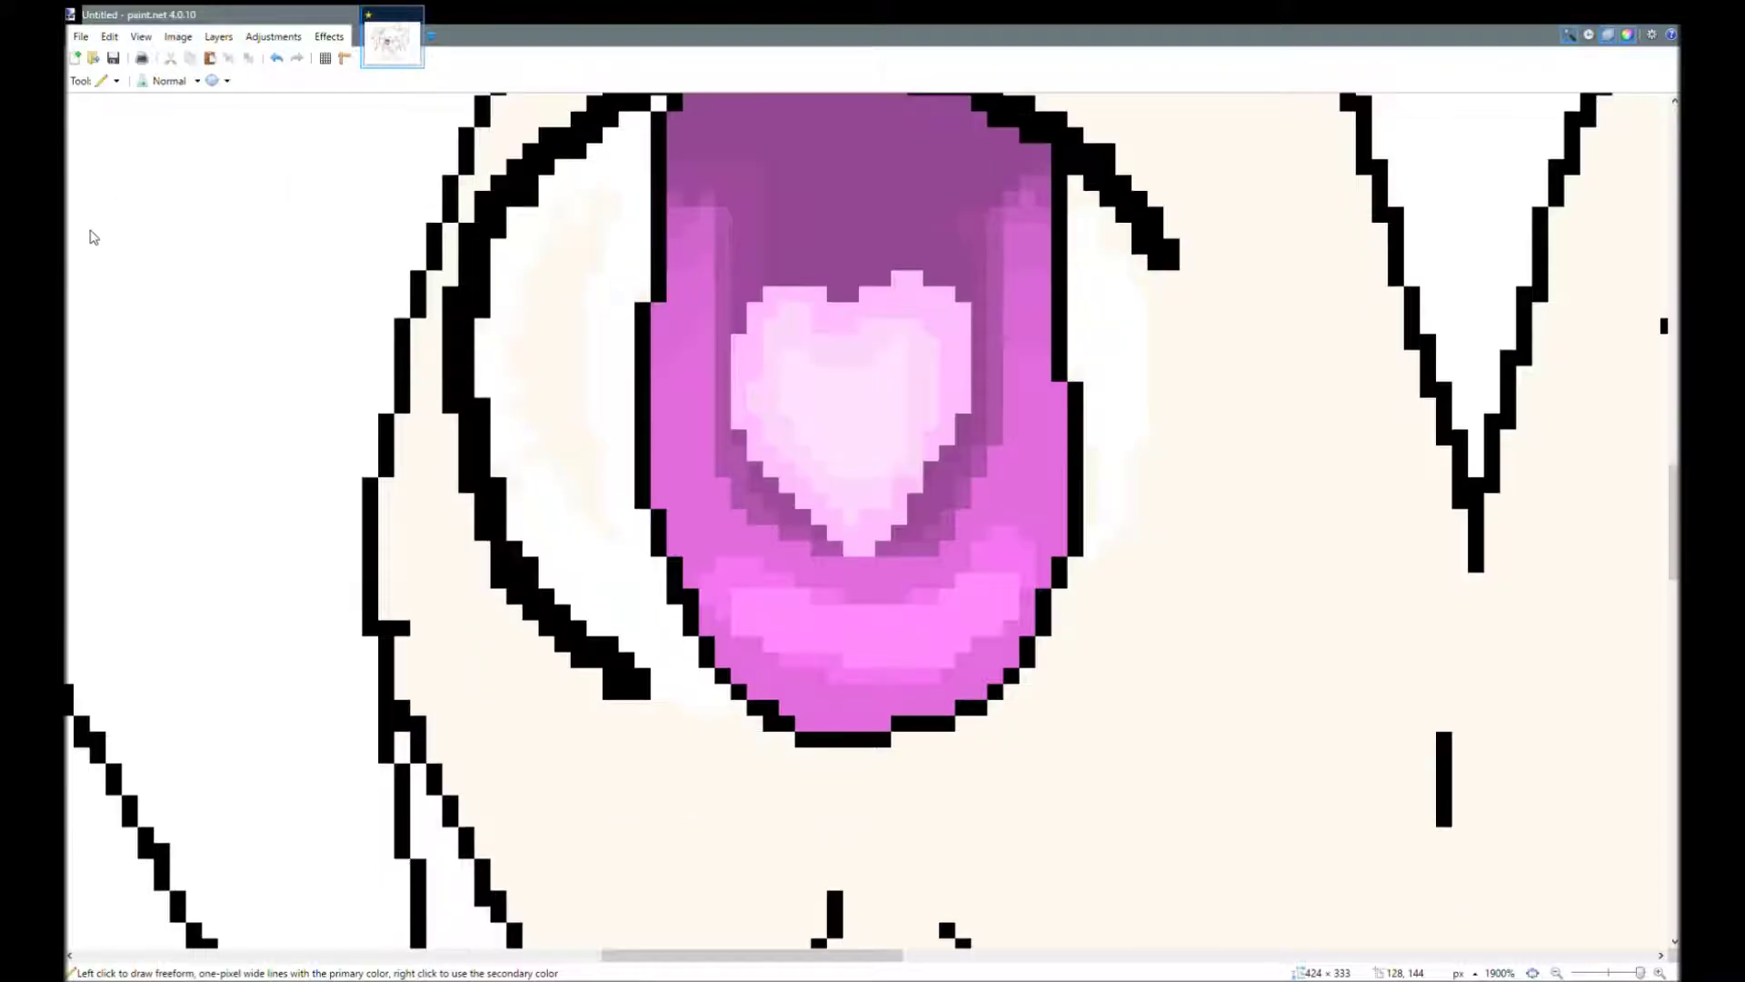
pyautogui.press('b')
pyautogui.scroll(-4, 509, 391)
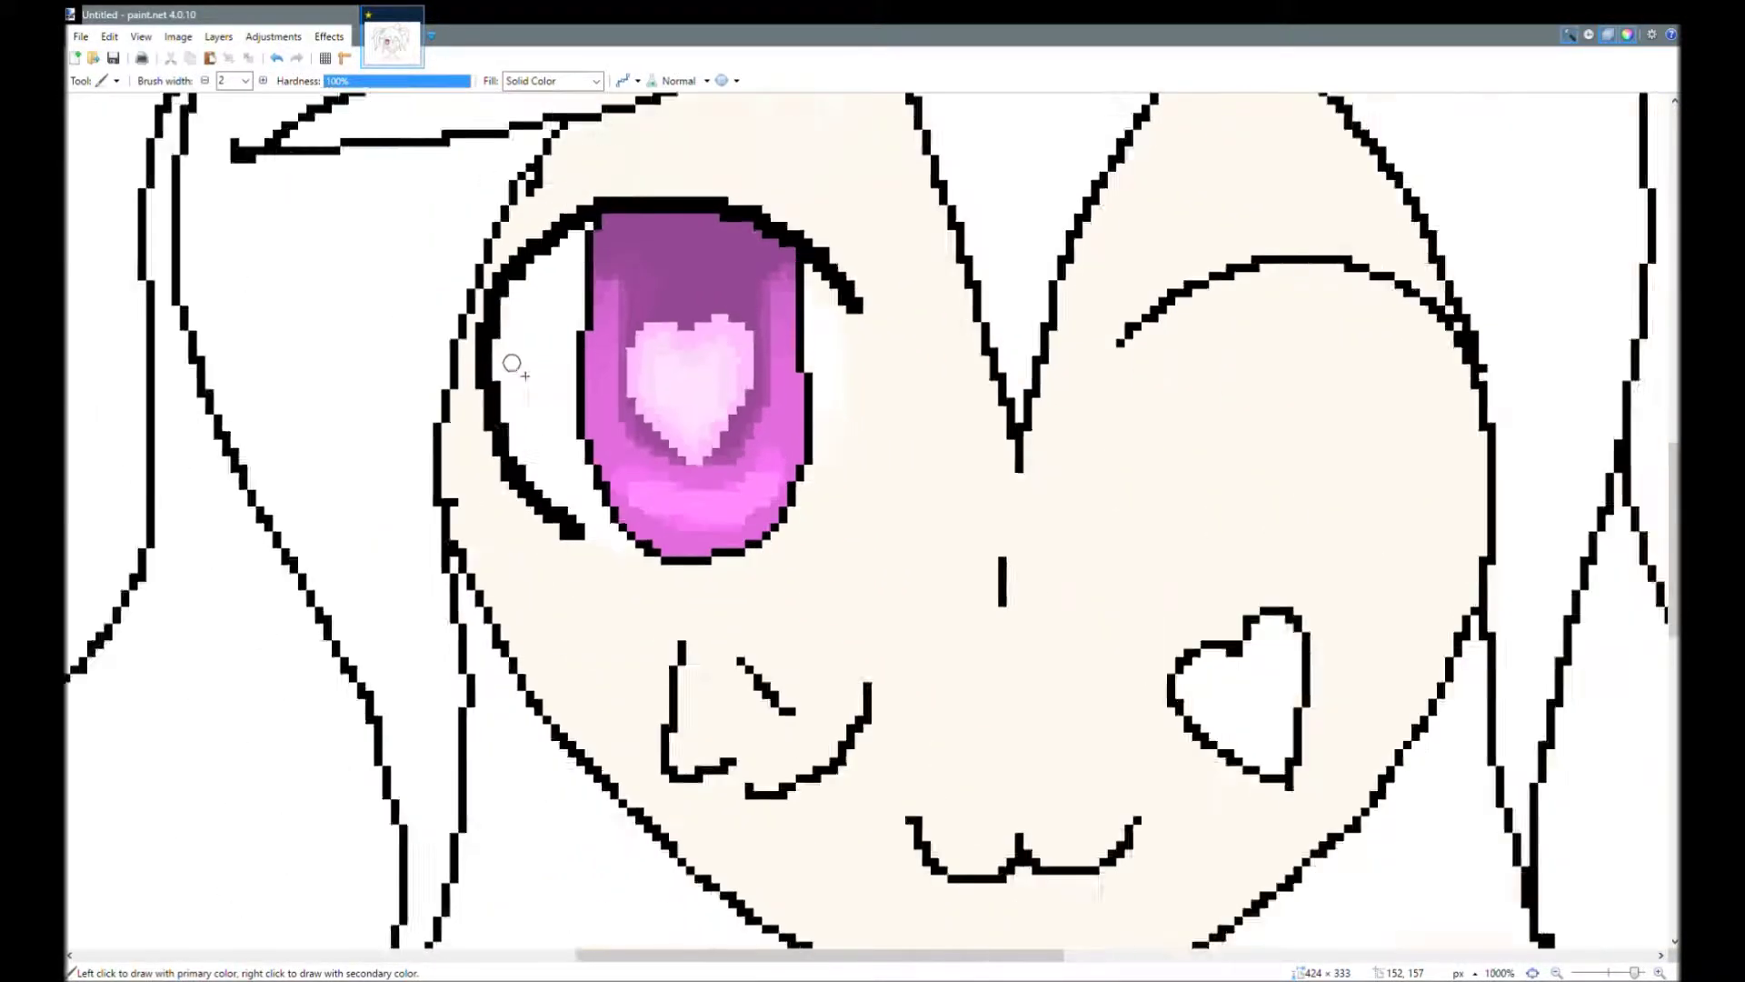
pyautogui.scroll(2, 339, 479)
pyautogui.press('p')
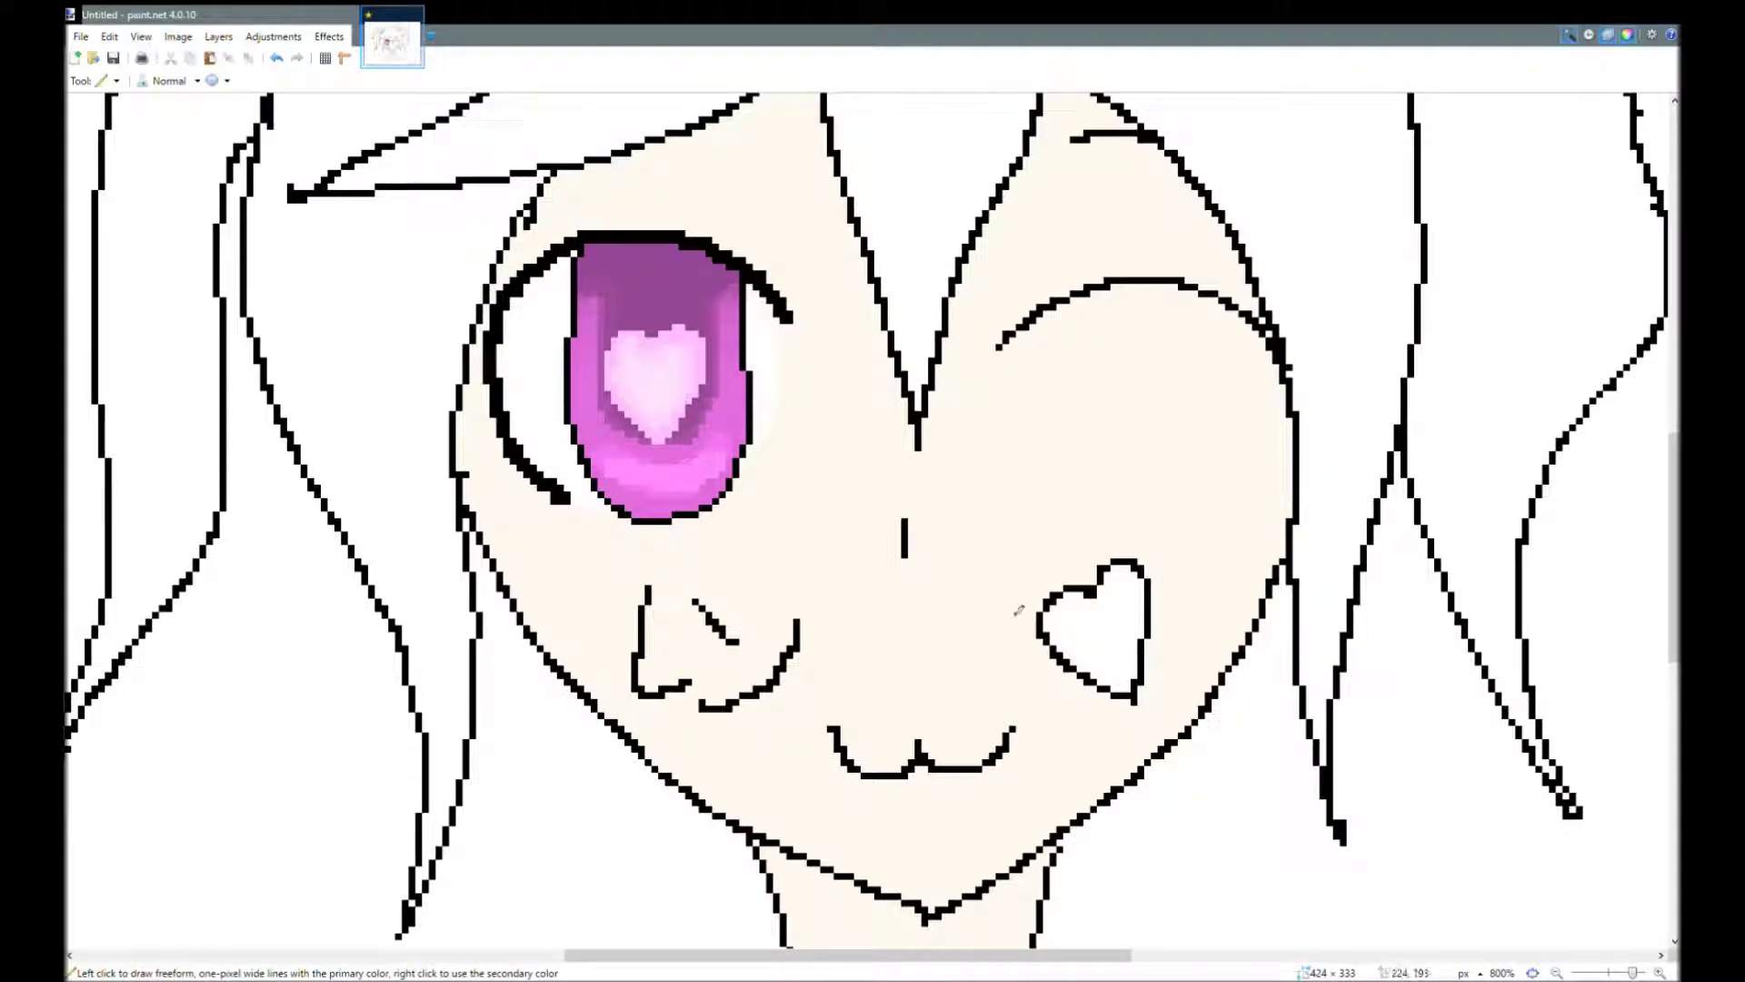
# Fill the heart on the cheek below the winking eye with light pink.
pyautogui.scroll(-1, 1524, 467)
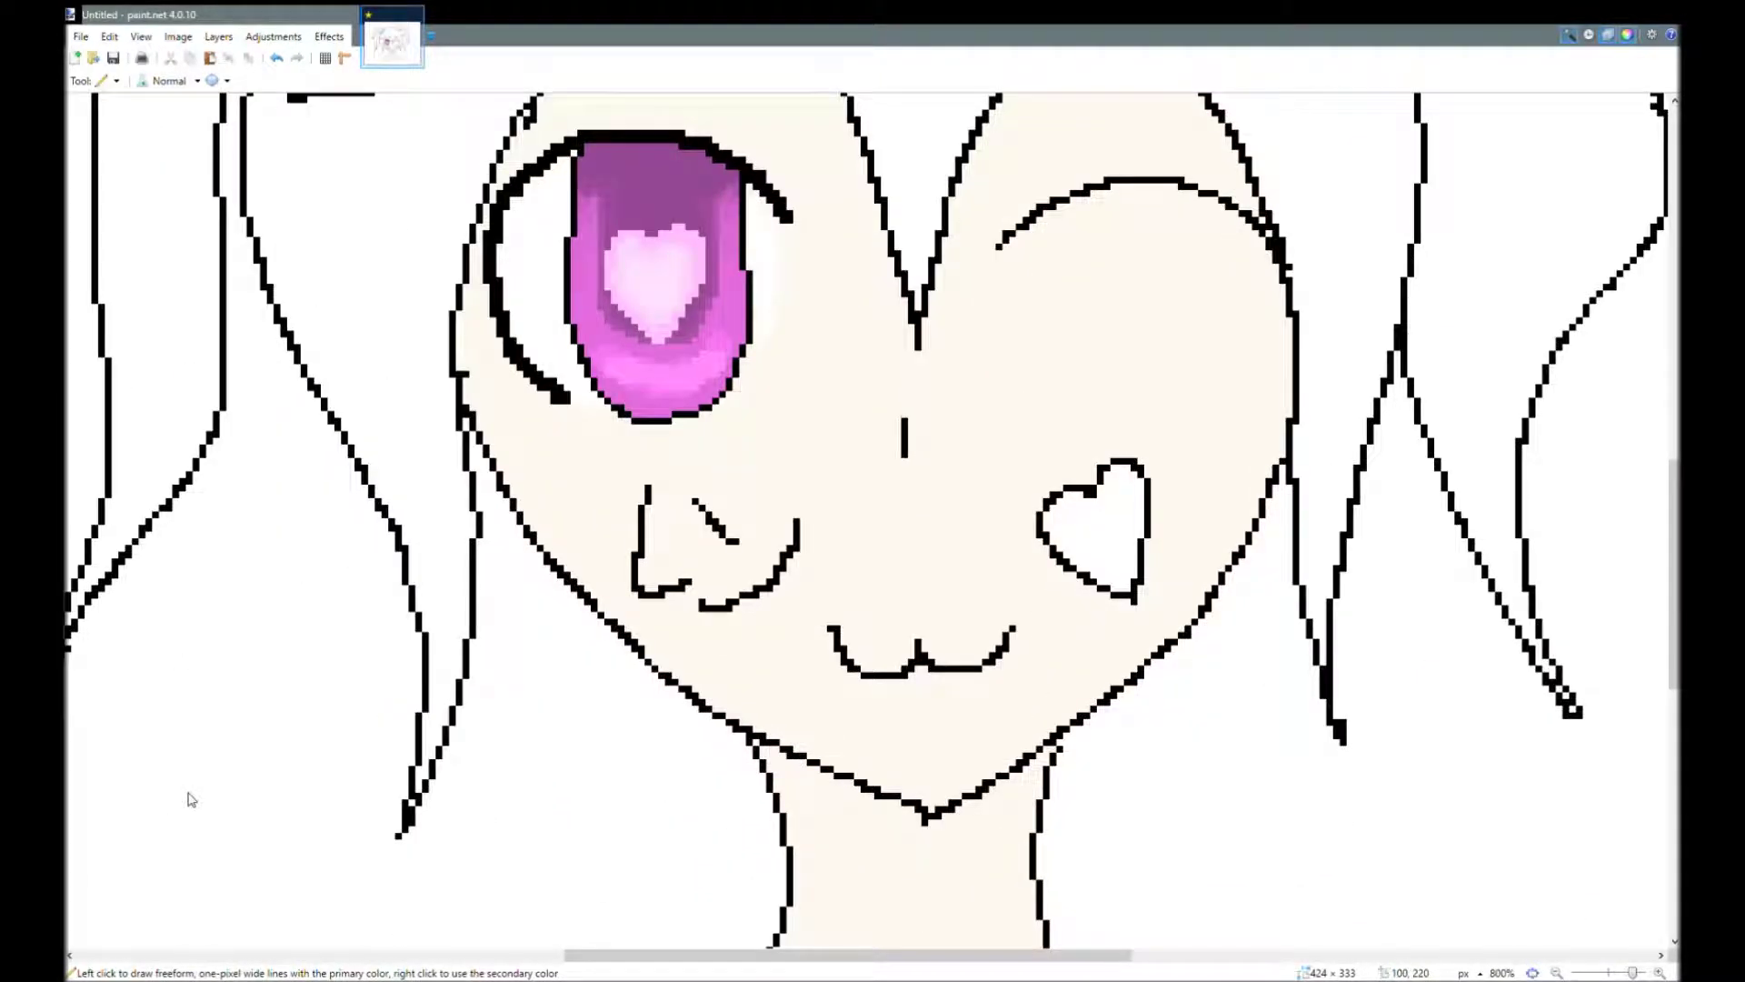
pyautogui.click(89, 229)
pyautogui.click(1093, 527)
pyautogui.click(298, 867)
pyautogui.click(286, 848)
pyautogui.click(293, 855)
# Select the cheek heart's interior and shade it with lighter and darker pink pencil strokes.
pyautogui.press('s')
pyautogui.press('p')
pyautogui.moveTo(1137, 531); pyautogui.dragTo(1138, 484)
pyautogui.hotkey('ctrl', 'z')
pyautogui.press('k')
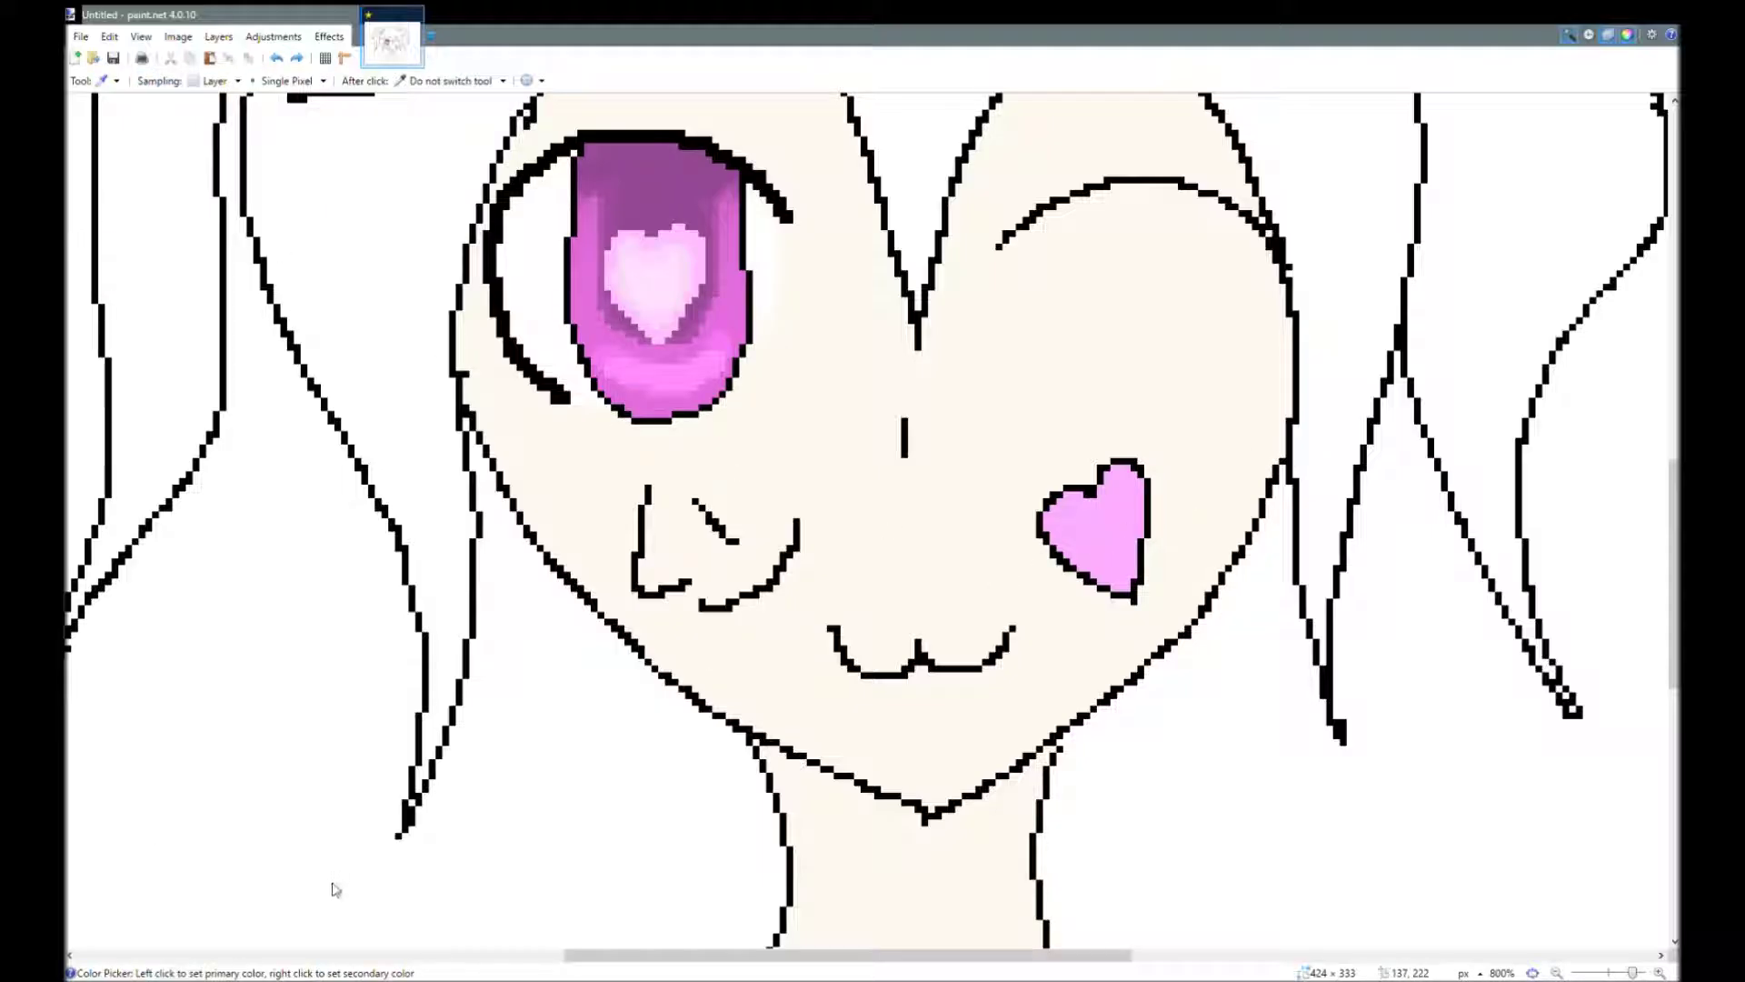
pyautogui.press('p')
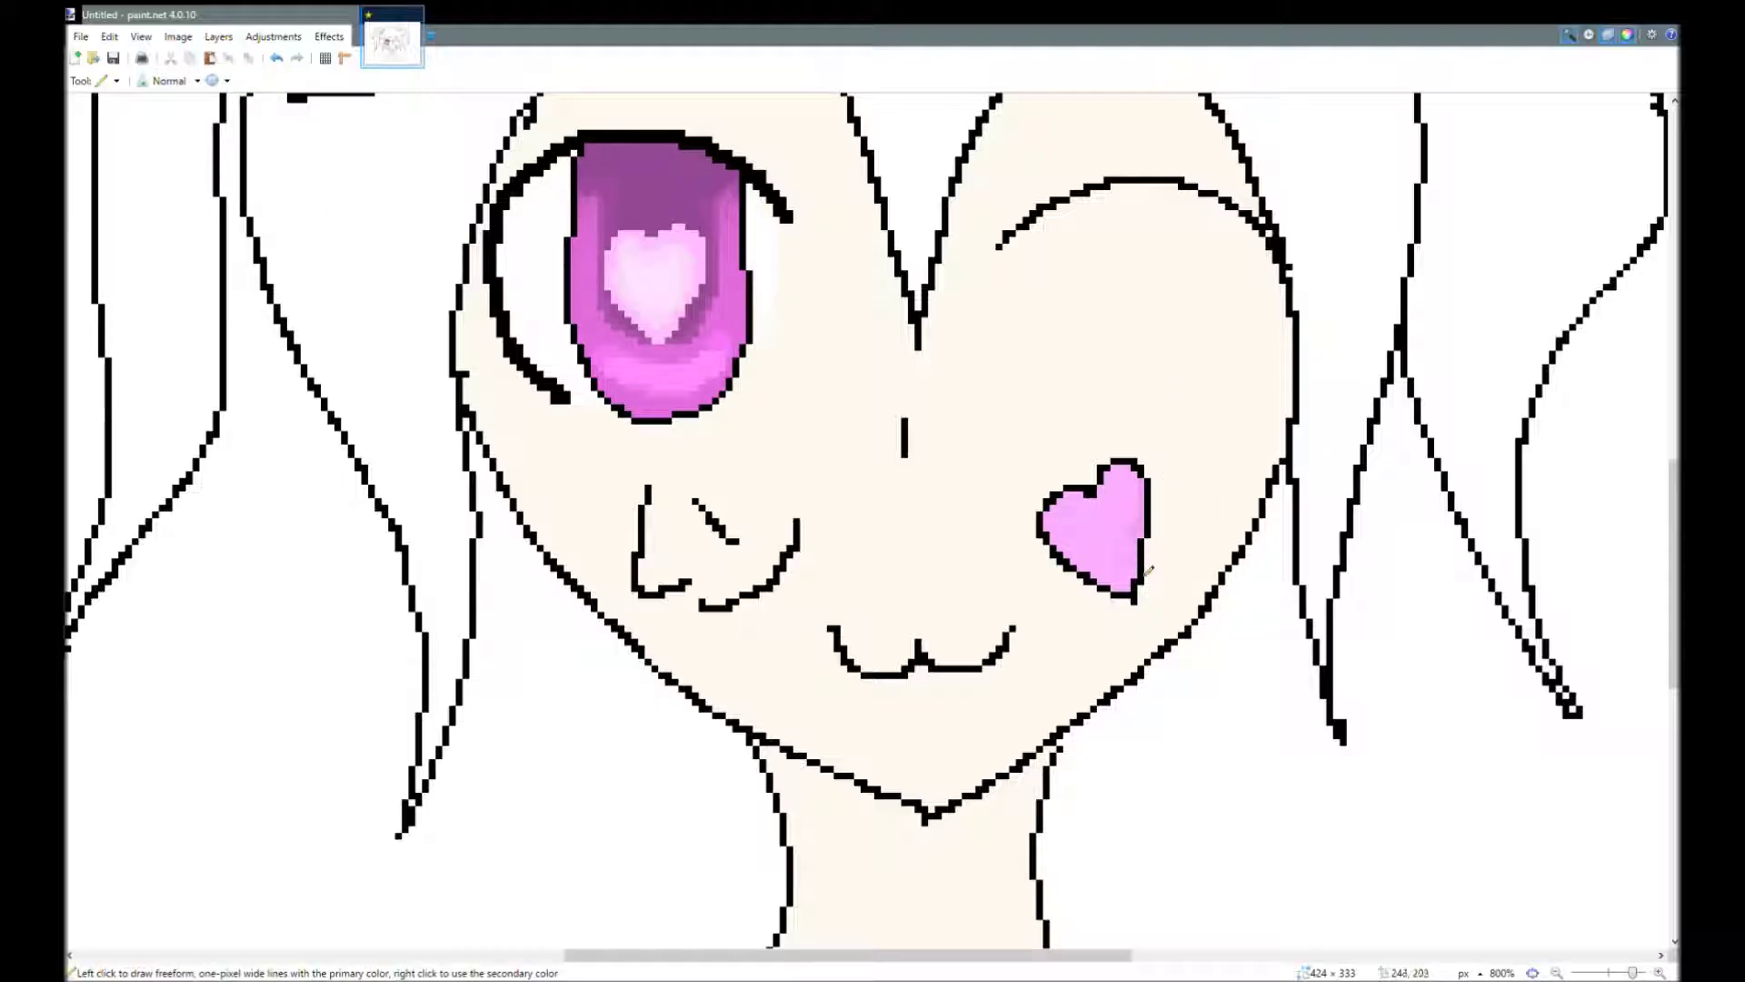
pyautogui.hotkey('ctrl', 'z')
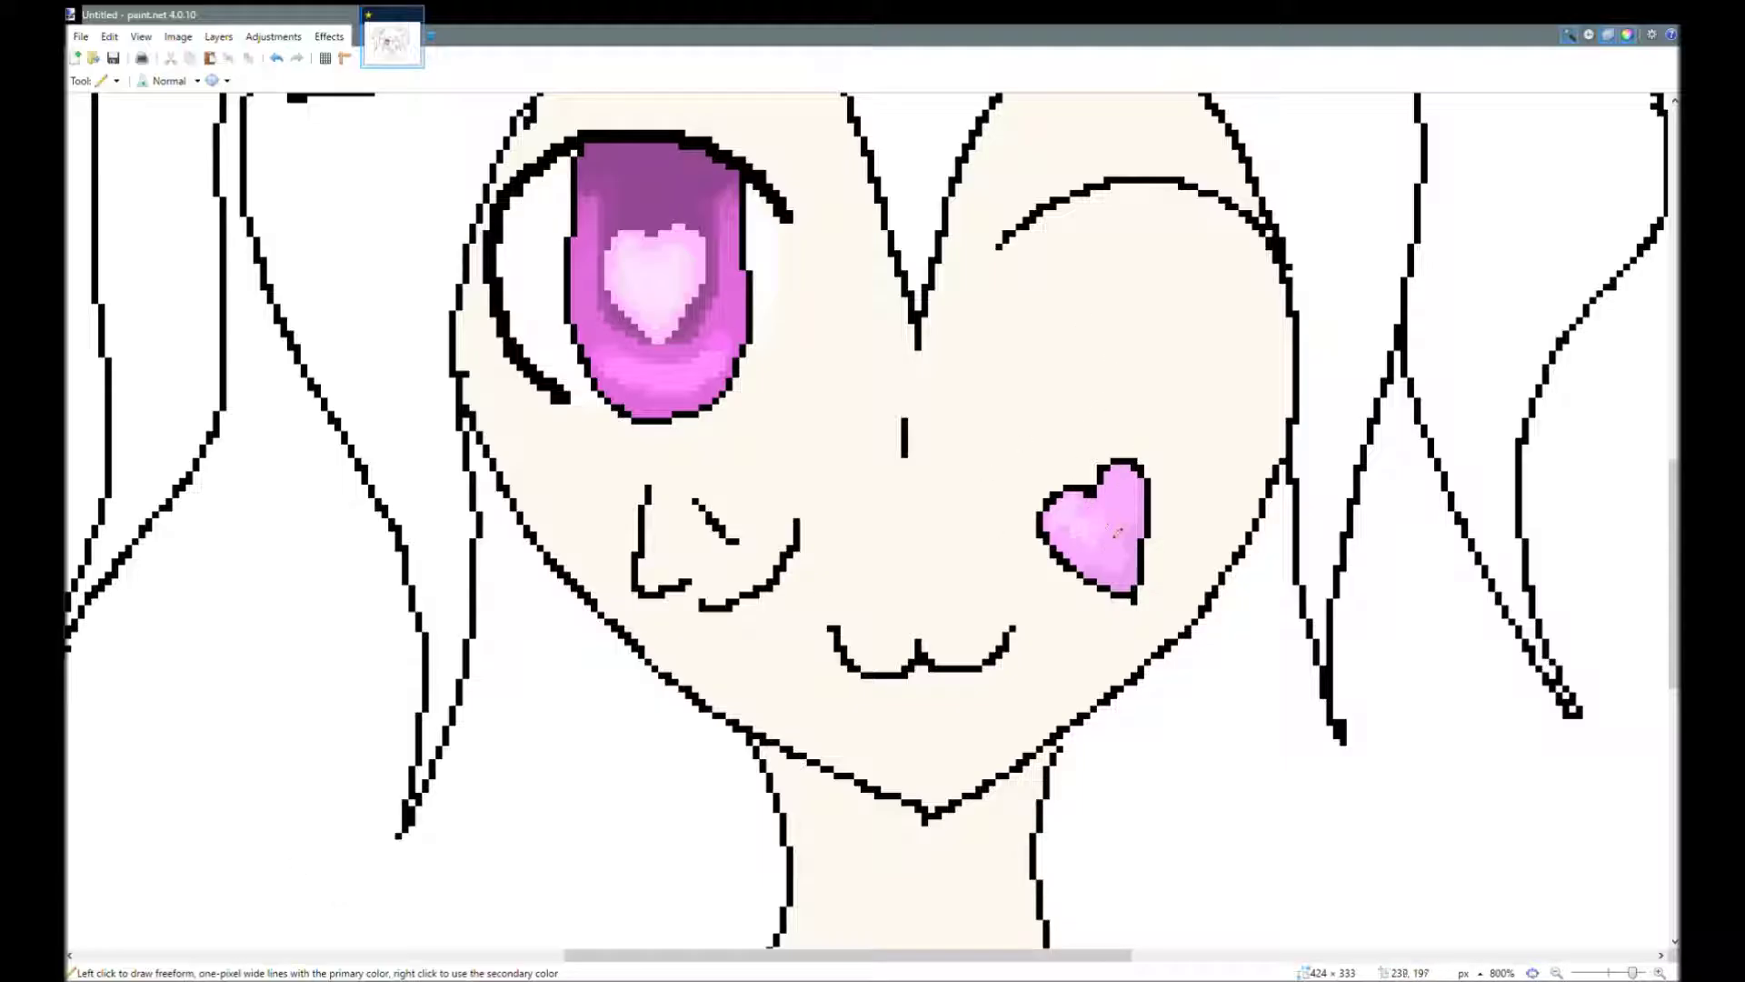
# Select the face's skin area and start shading it with a slightly darker tone along the central fringe.
pyautogui.scroll(-5, 1128, 521)
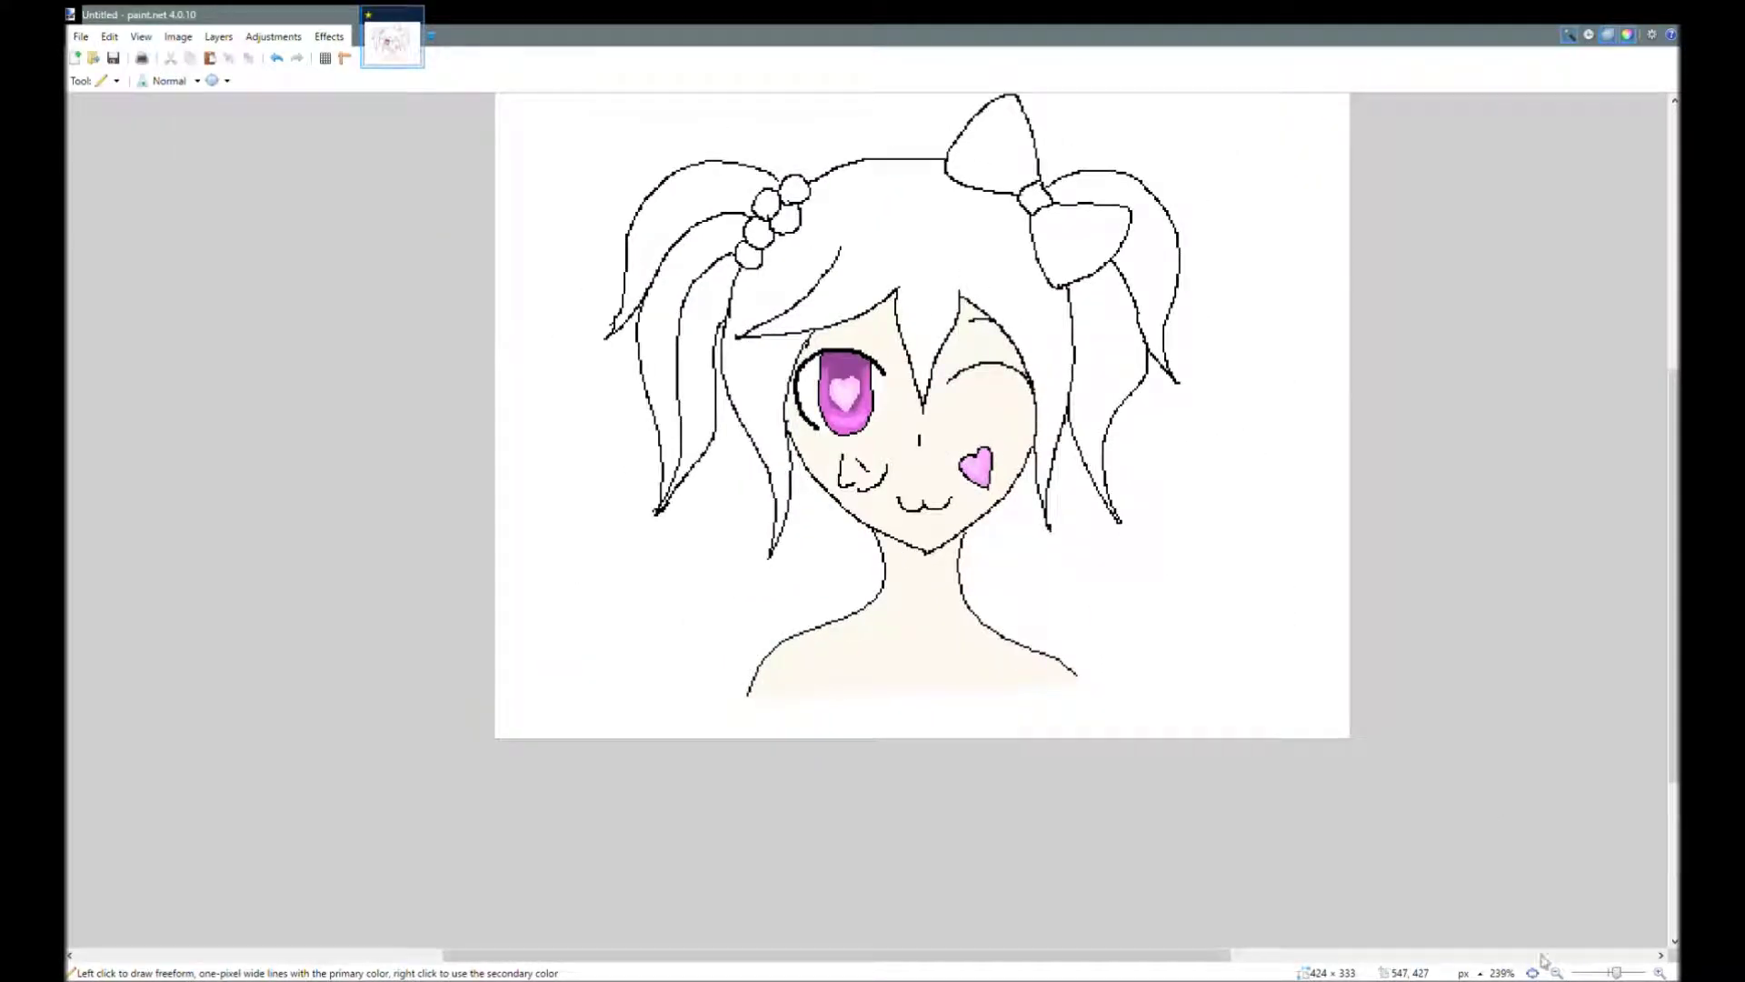
pyautogui.click(1534, 971)
pyautogui.scroll(5, 716, 630)
pyautogui.moveTo(1038, 955); pyautogui.dragTo(1116, 957)
pyautogui.scroll(4, 1046, 773)
pyautogui.press('k')
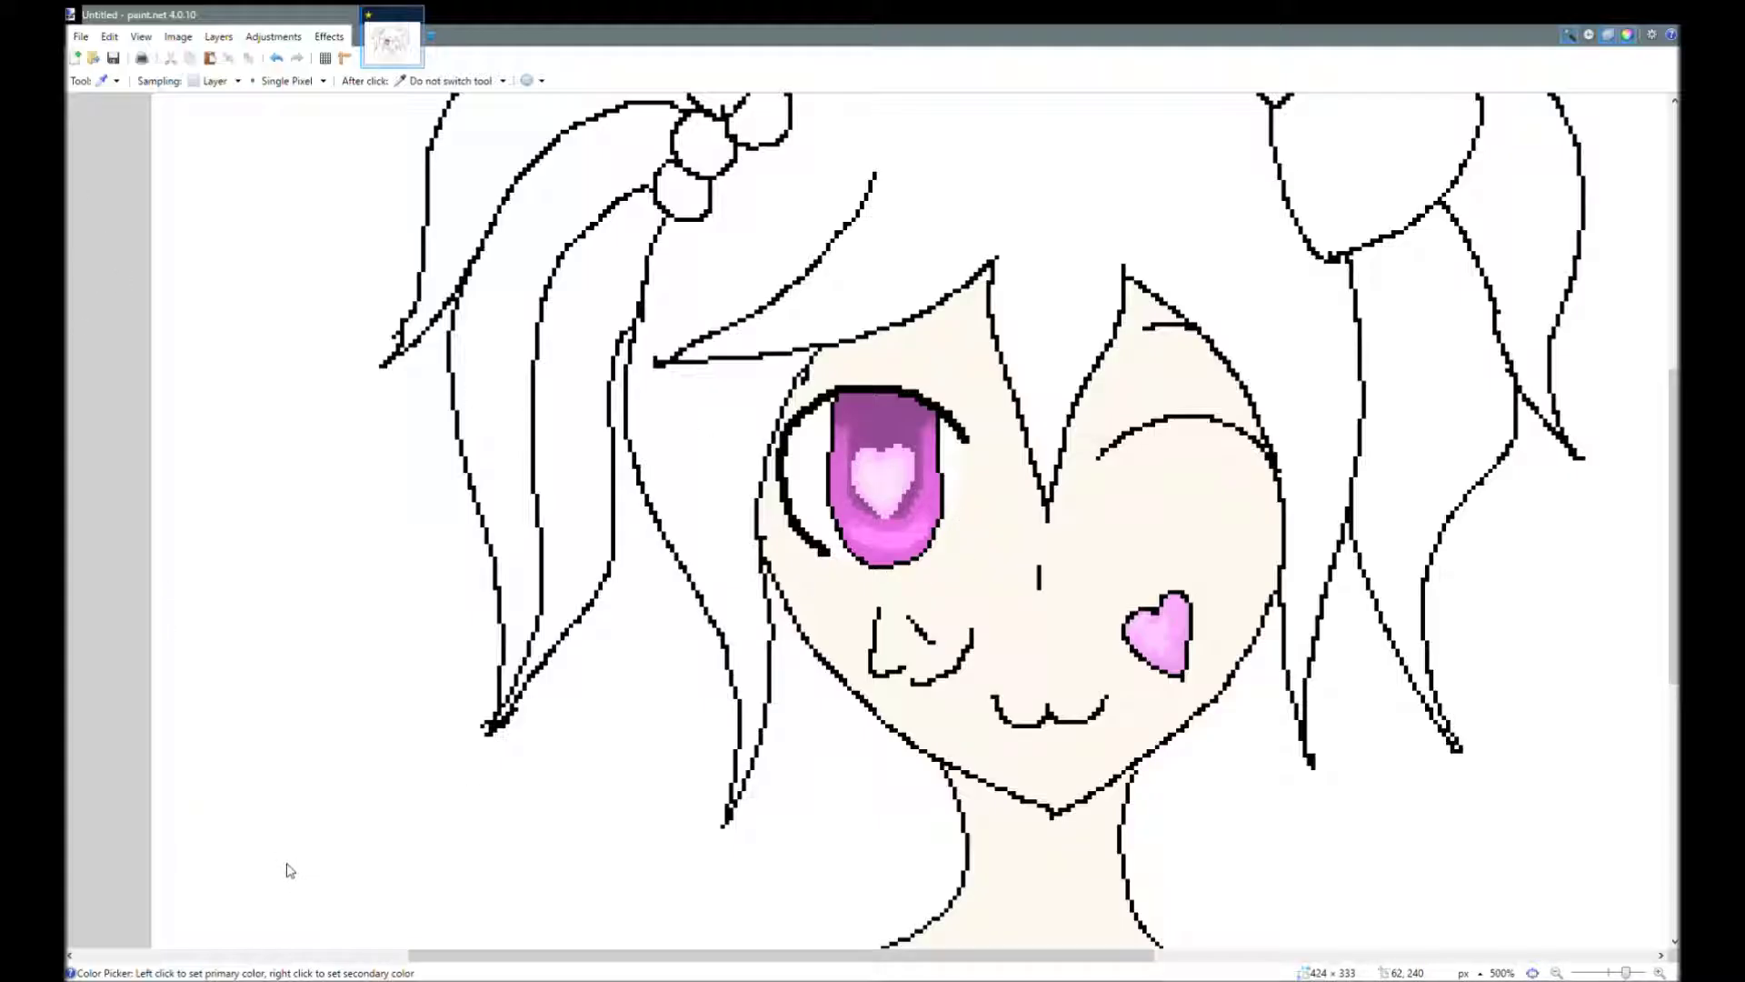
pyautogui.scroll(2, 1039, 272)
pyautogui.press('p')
pyautogui.press('s')
pyautogui.click(1005, 476)
pyautogui.press('p')
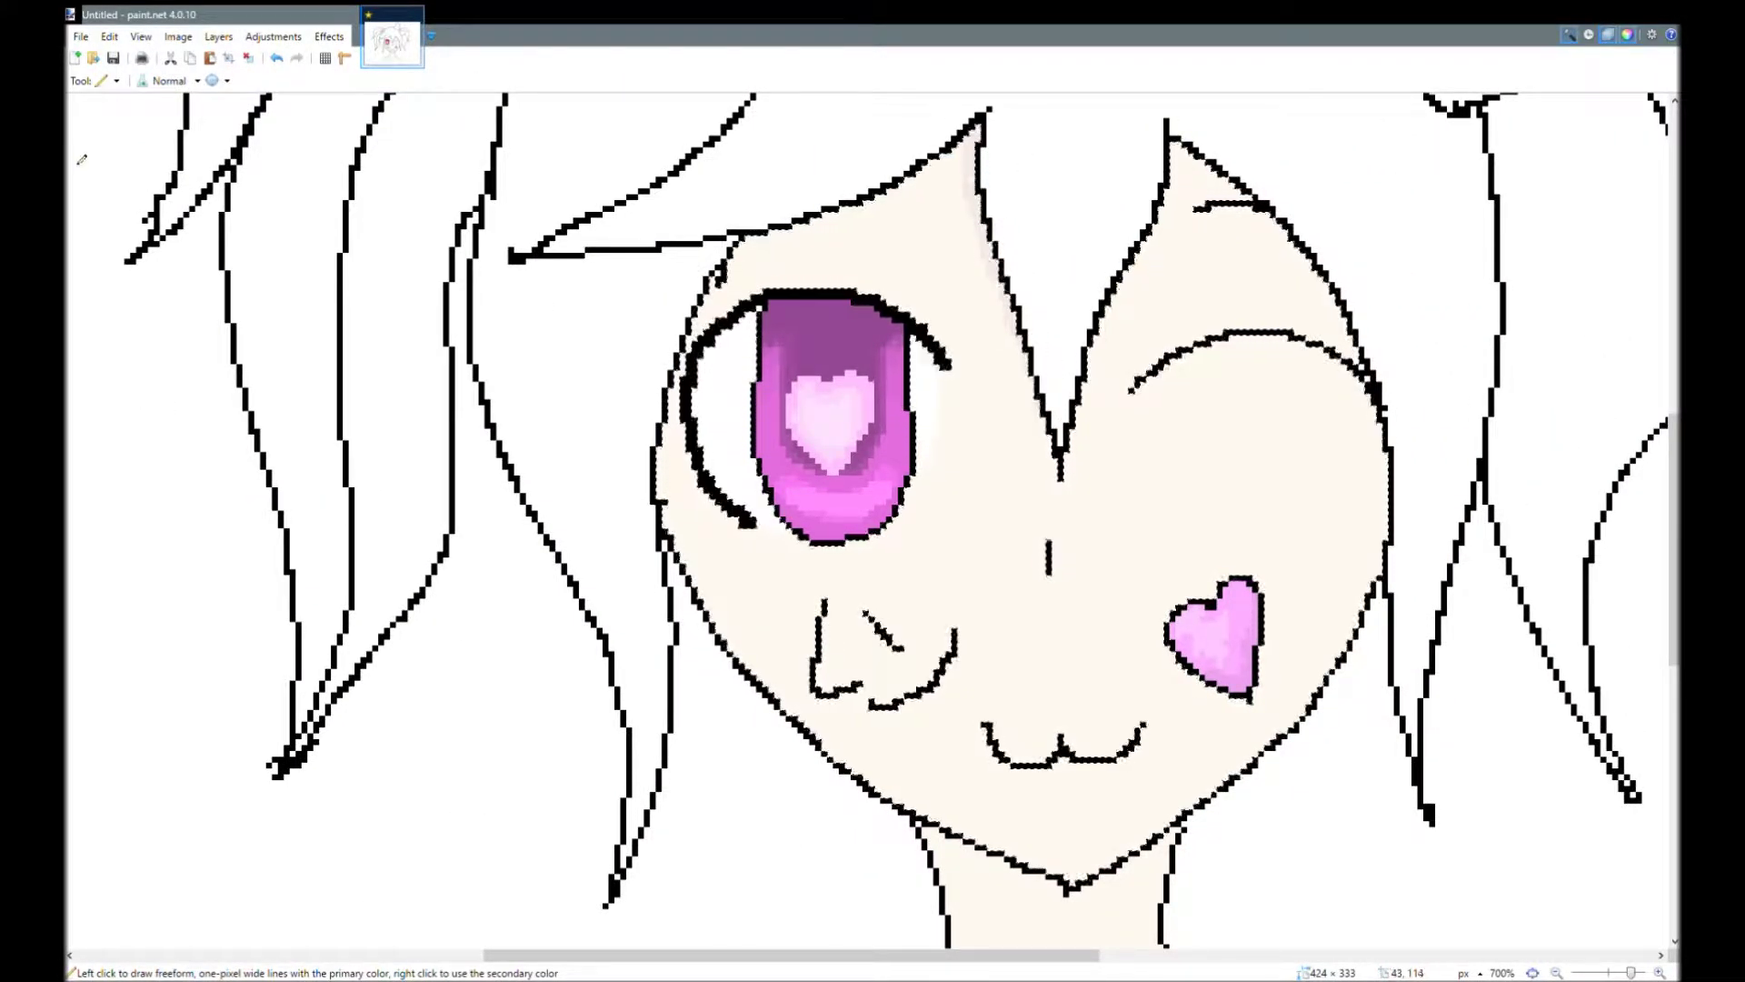
# Shade the skin along the hair edges, cheeks and jawline with the 2-pixel brush, blending it towards the face.
pyautogui.press('b')
pyautogui.hscroll(2, 1059, 153)
pyautogui.moveTo(1057, 148)
pyautogui.mouseDown()
pyautogui.moveTo(1184, 285)
pyautogui.moveTo(1242, 473)
pyautogui.moveTo(1219, 618)
pyautogui.moveTo(1177, 683)
pyautogui.moveTo(940, 873)
pyautogui.mouseUp()
pyautogui.moveTo(828, 144)
pyautogui.mouseDown()
pyautogui.moveTo(751, 198)
pyautogui.moveTo(609, 247)
pyautogui.moveTo(550, 472)
pyautogui.moveTo(602, 666)
pyautogui.mouseUp()
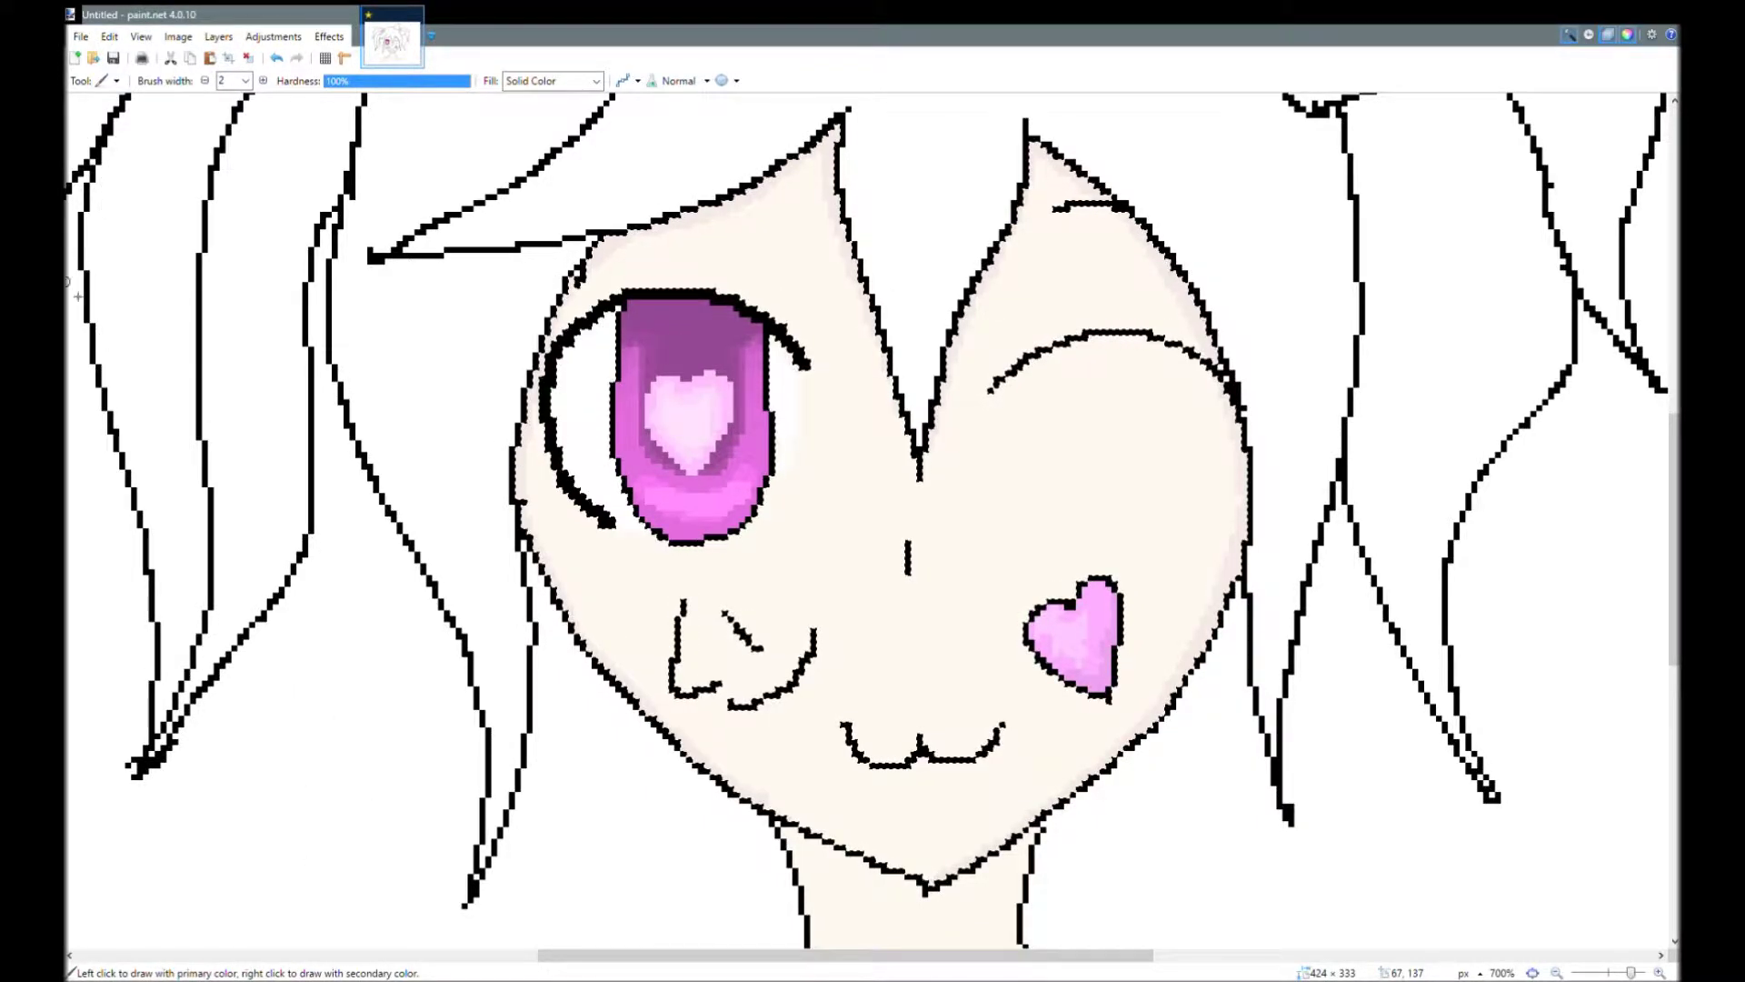
pyautogui.press('k')
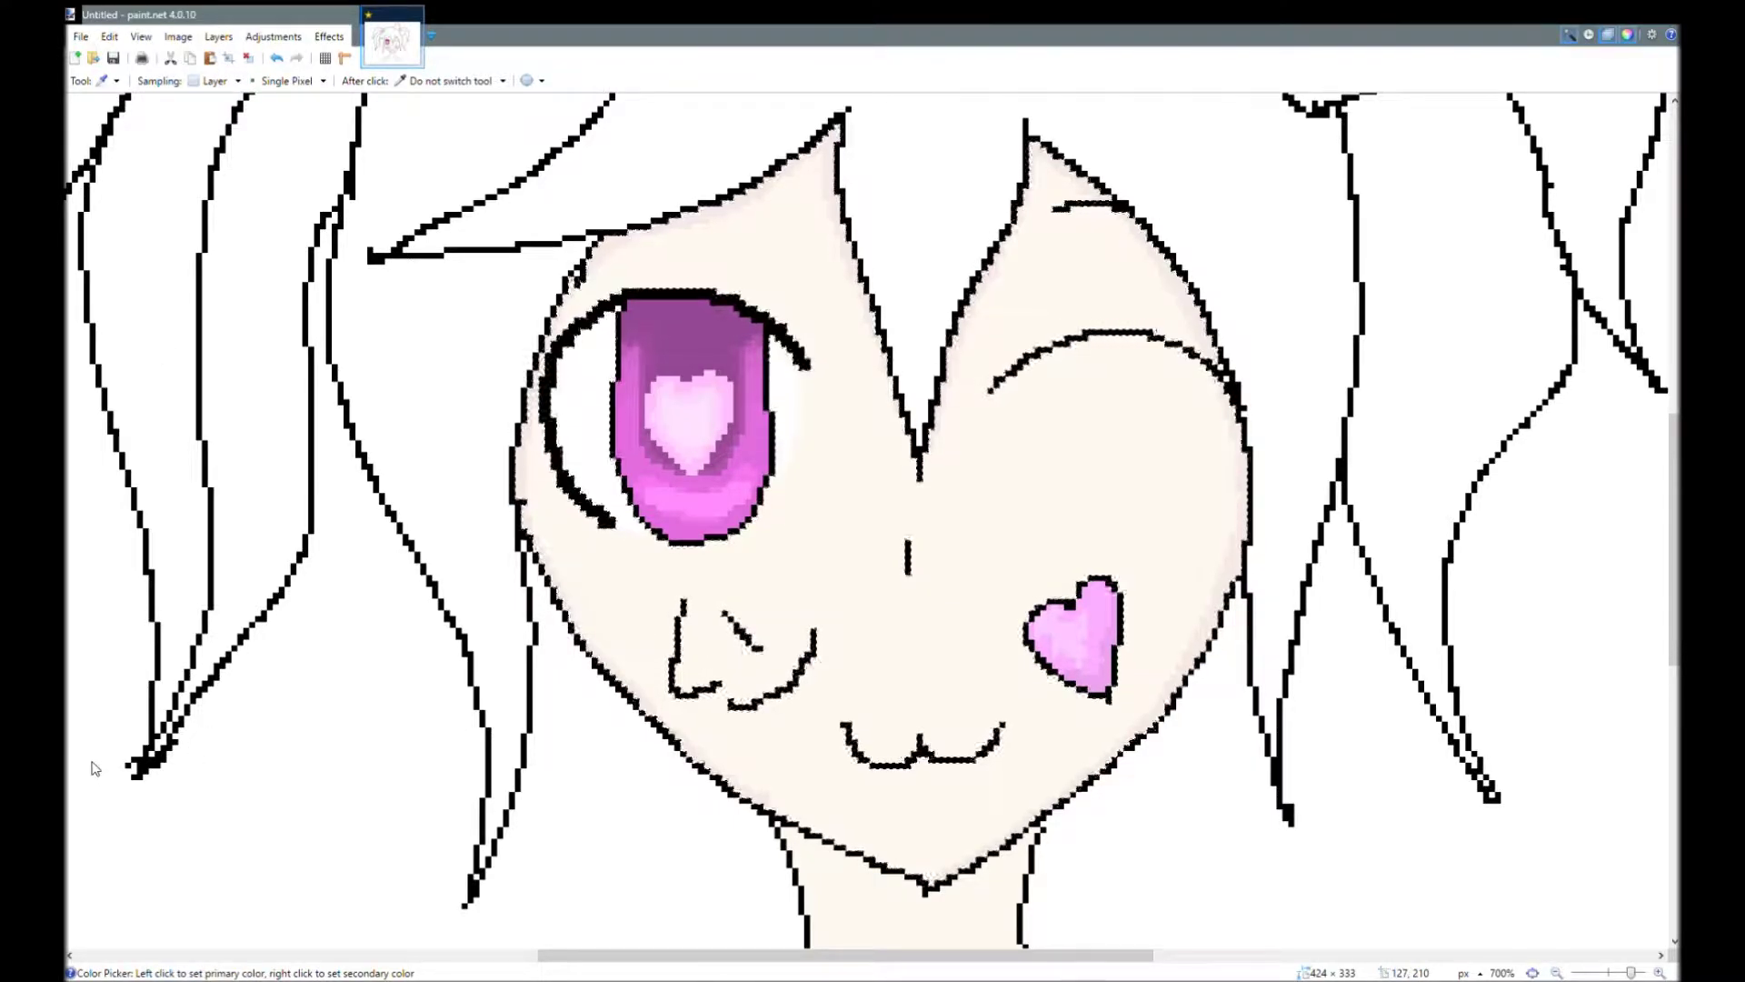
pyautogui.press('p')
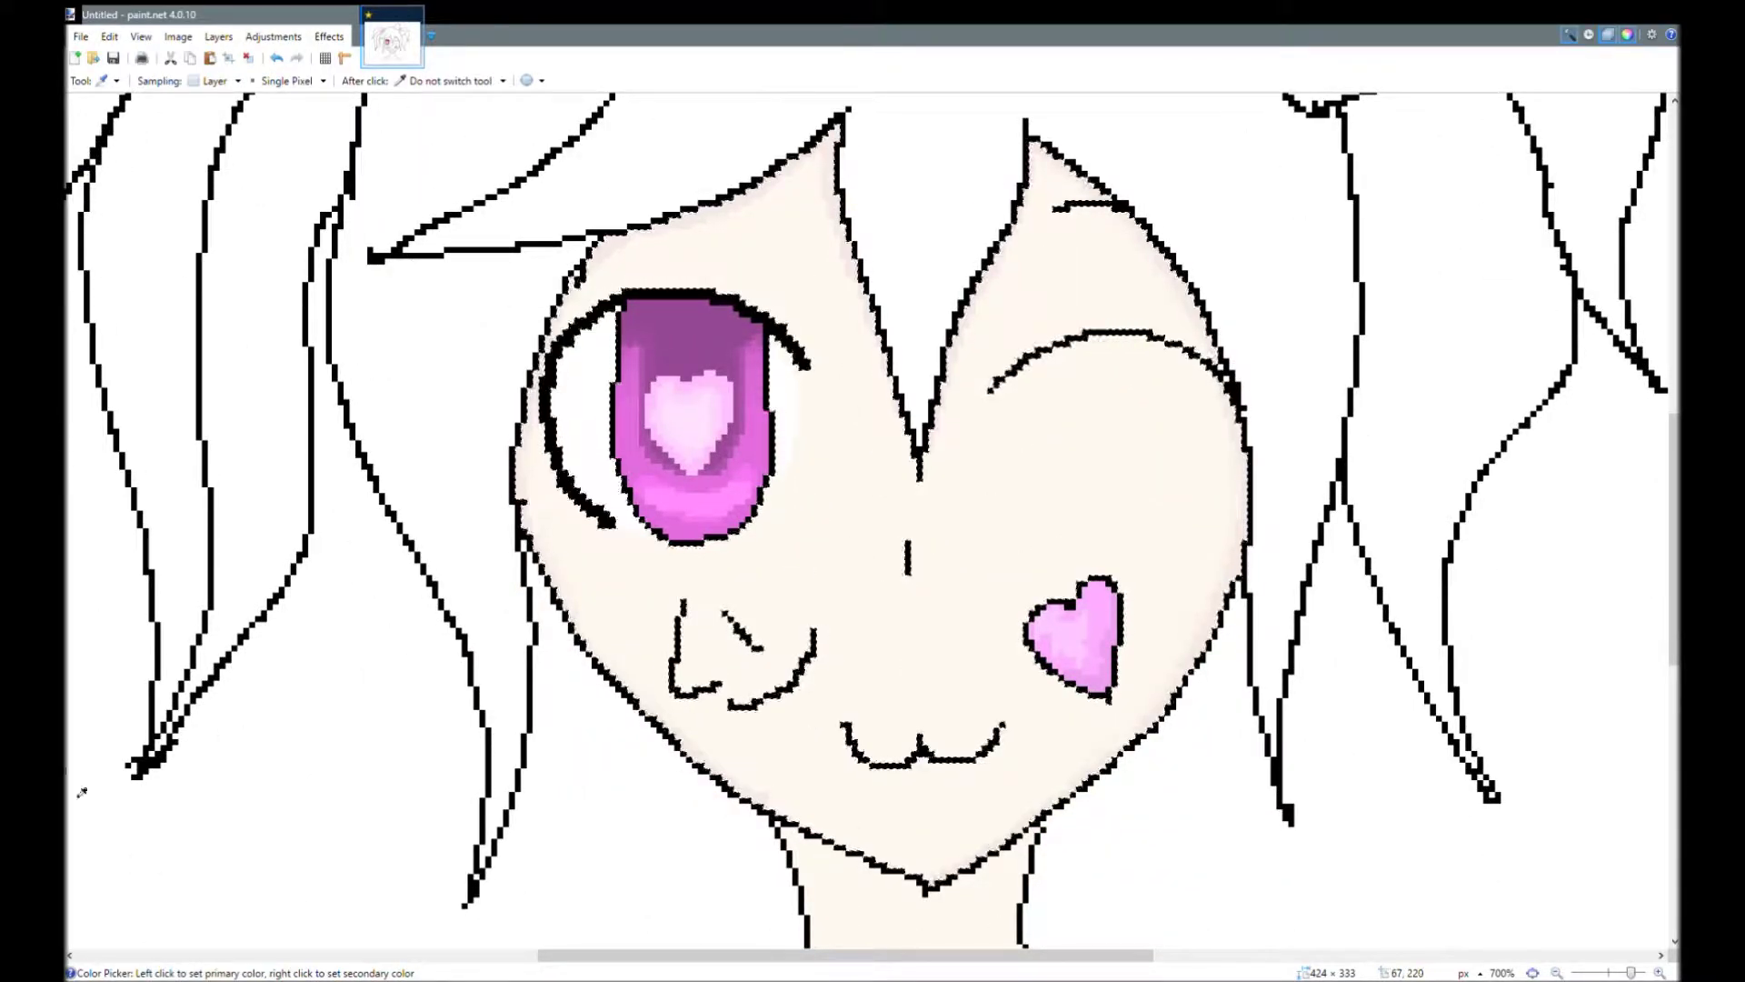
# Colour and shade the upper-left hair bead light blue and the topmost bead yellow-green.
pyautogui.press('b')
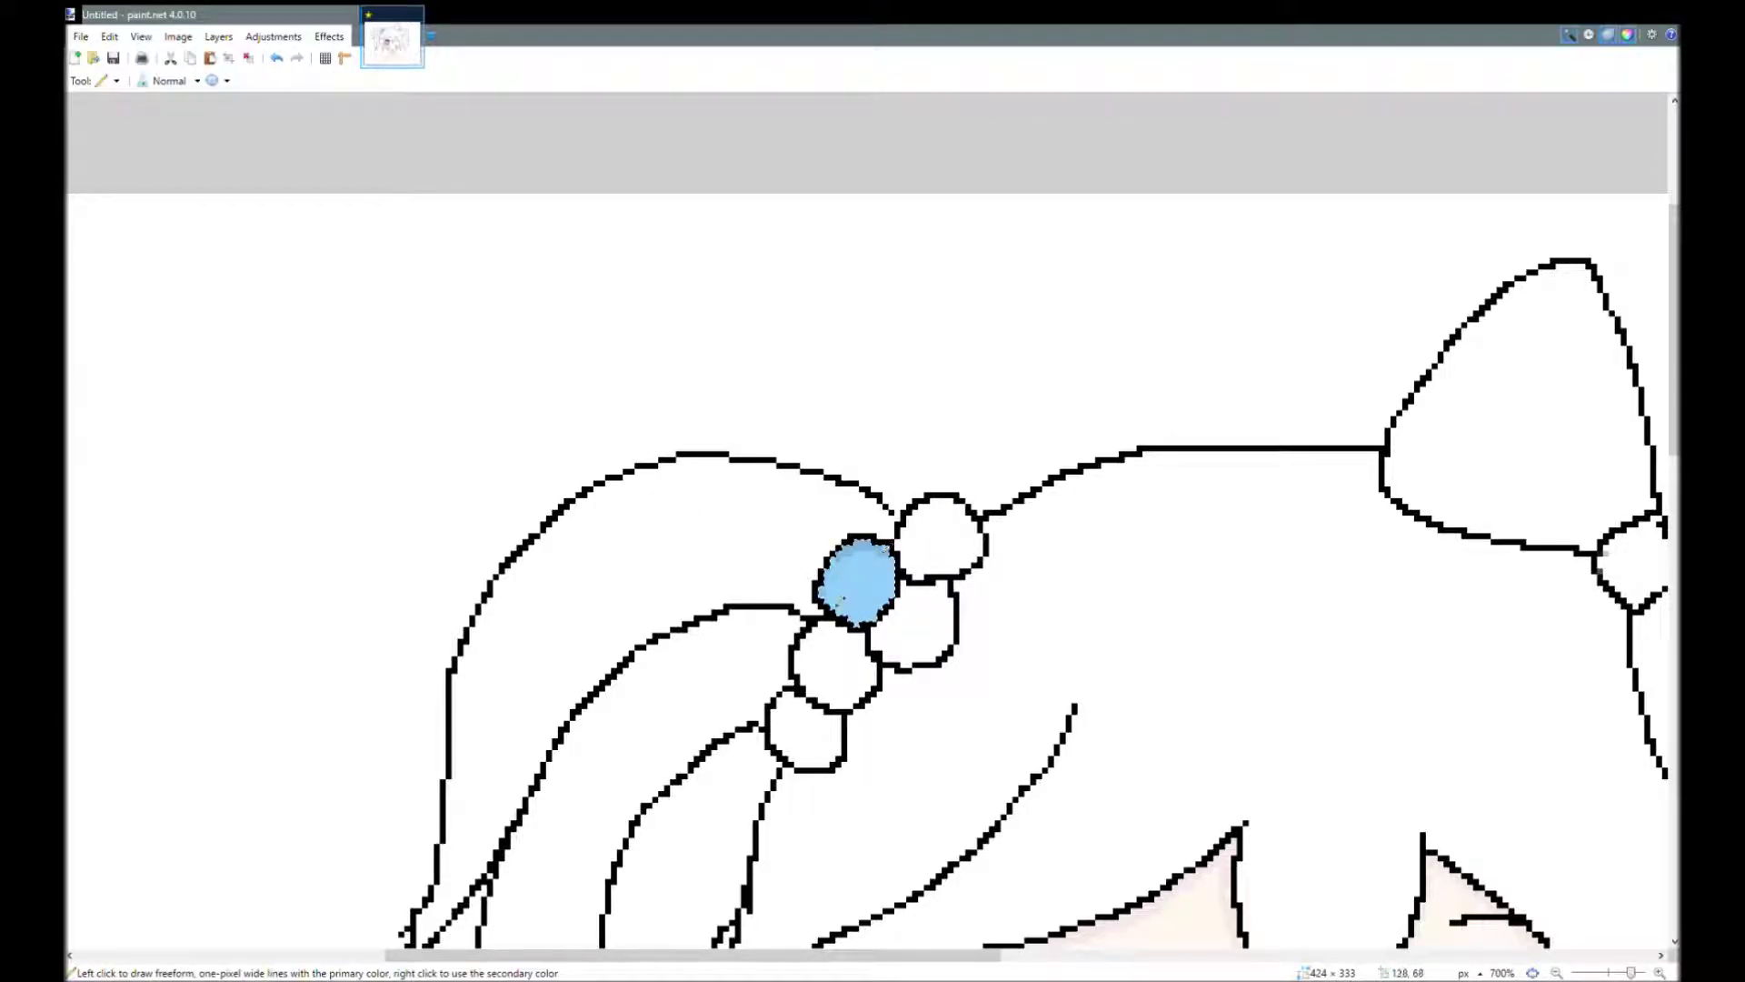
pyautogui.click(85, 248)
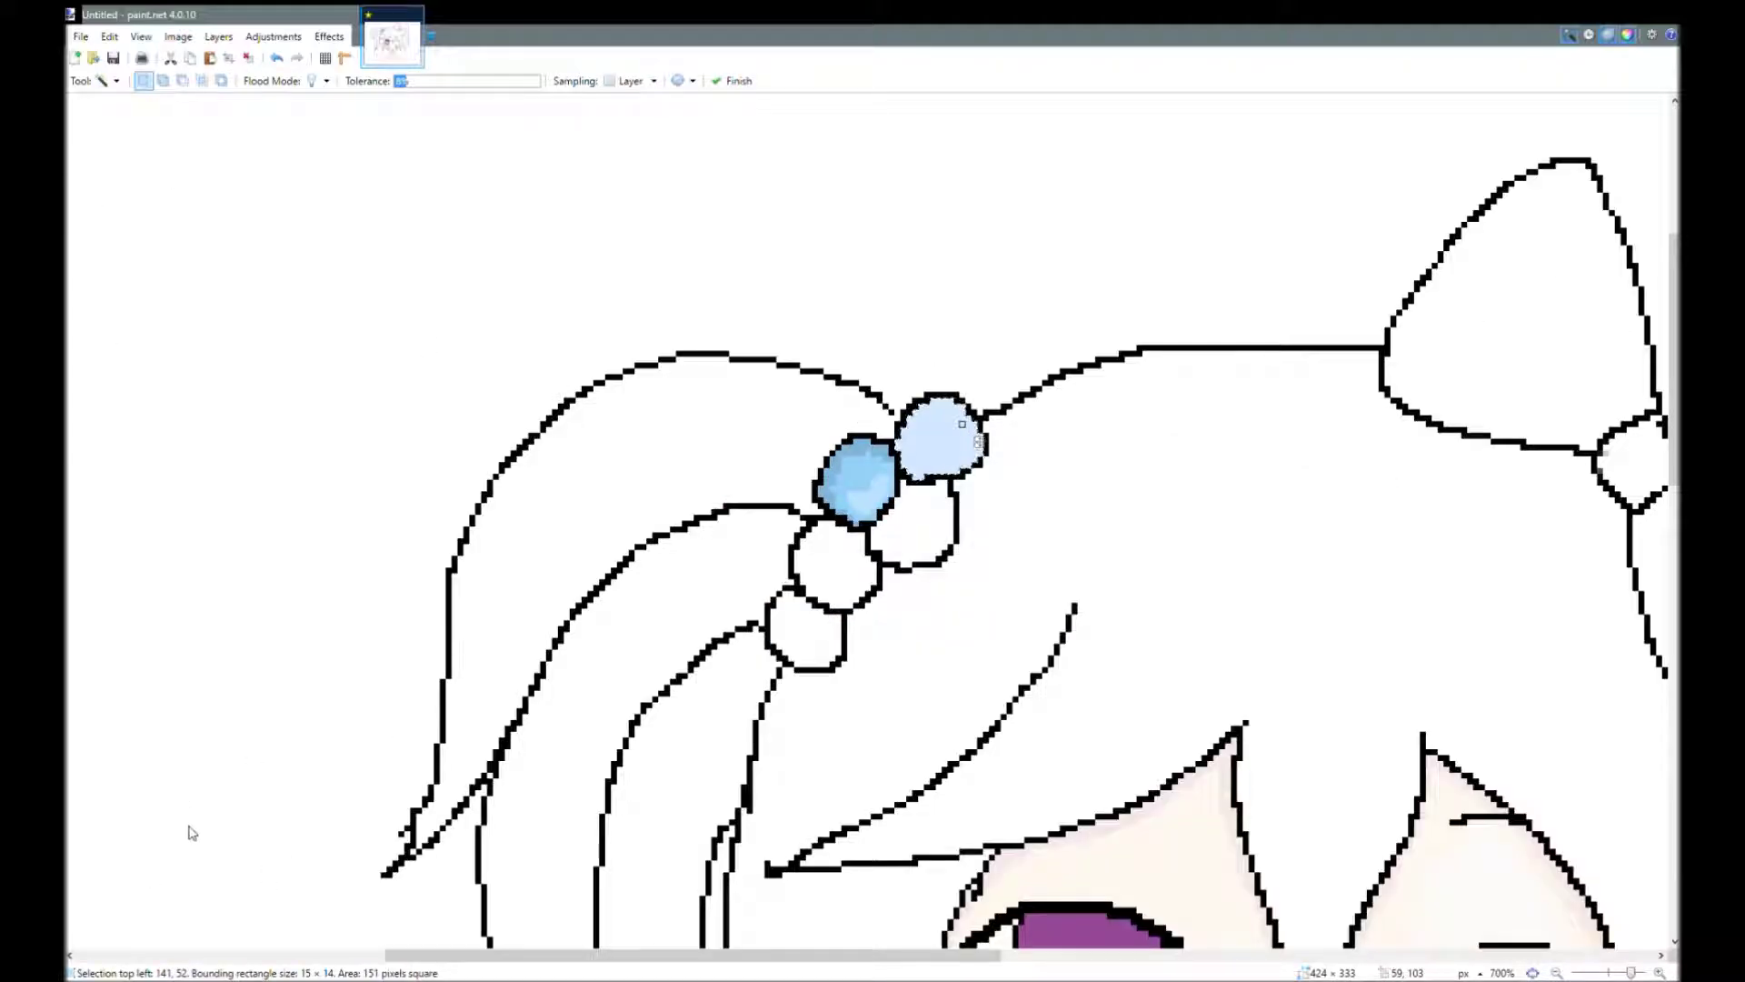
pyautogui.press('f')
pyautogui.click(933, 453)
pyautogui.press('b')
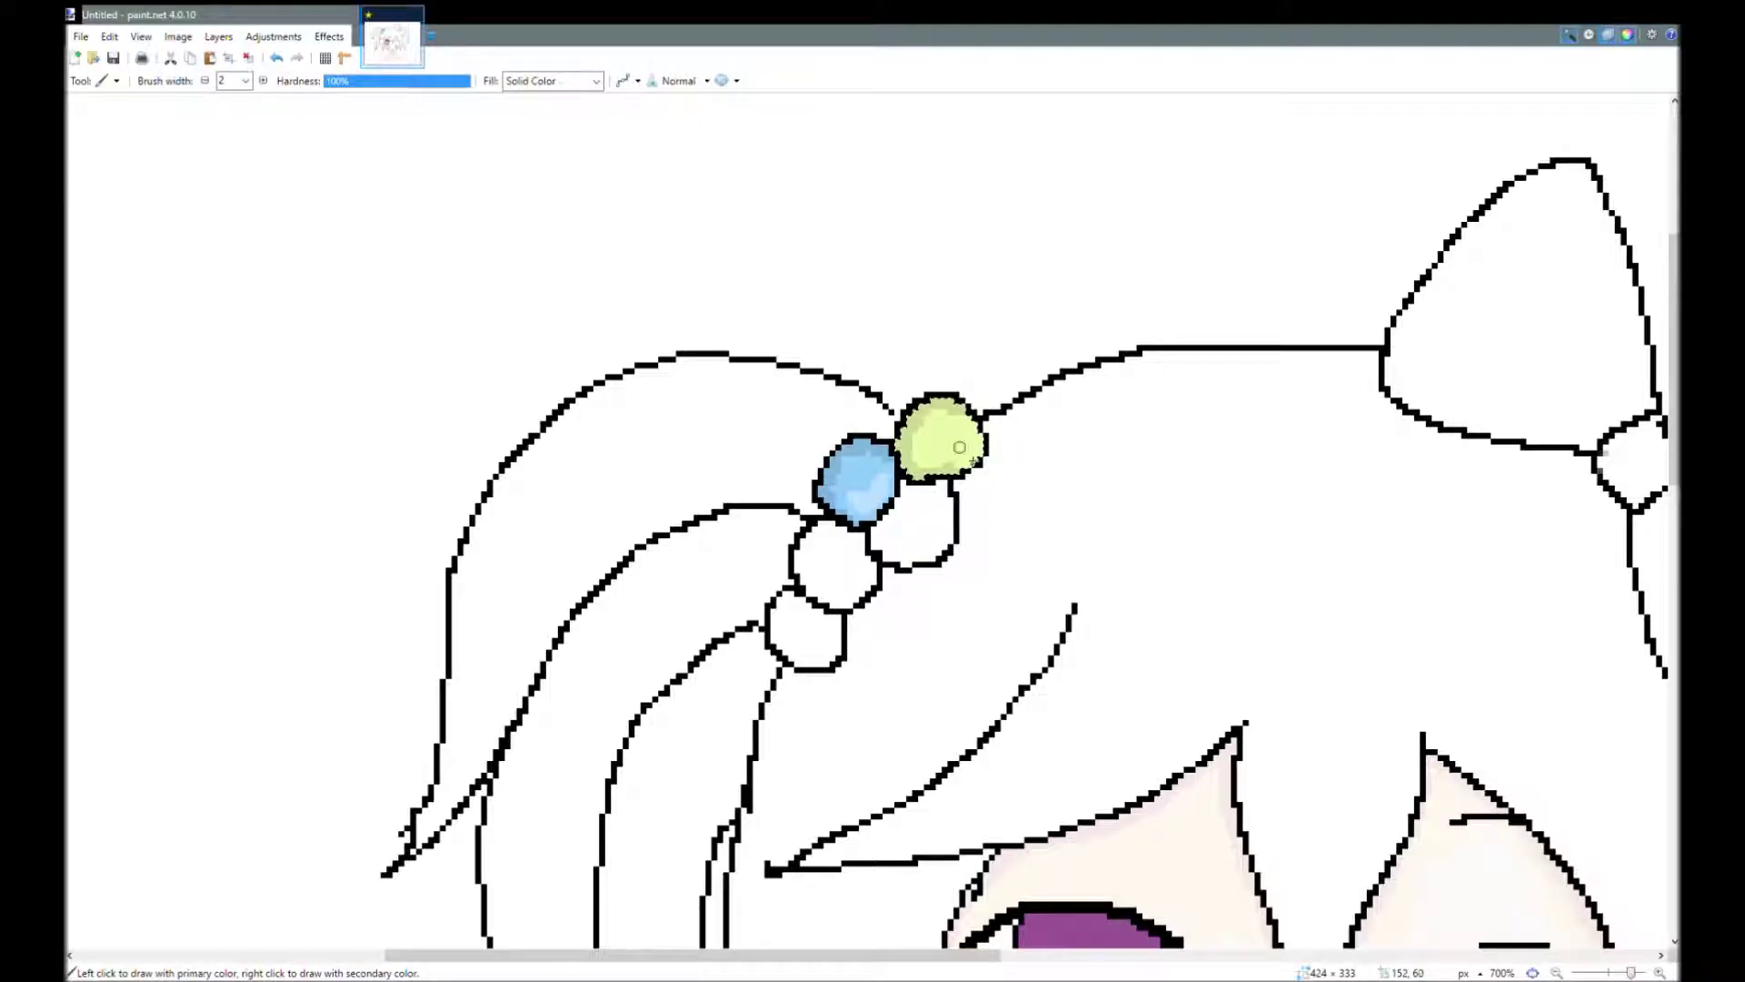
# Select the bead below the yellow-green one, fill it with magenta pink and add shading and a light highlight.
pyautogui.scroll(-2, 953, 454)
pyautogui.press('f')
pyautogui.click(927, 336)
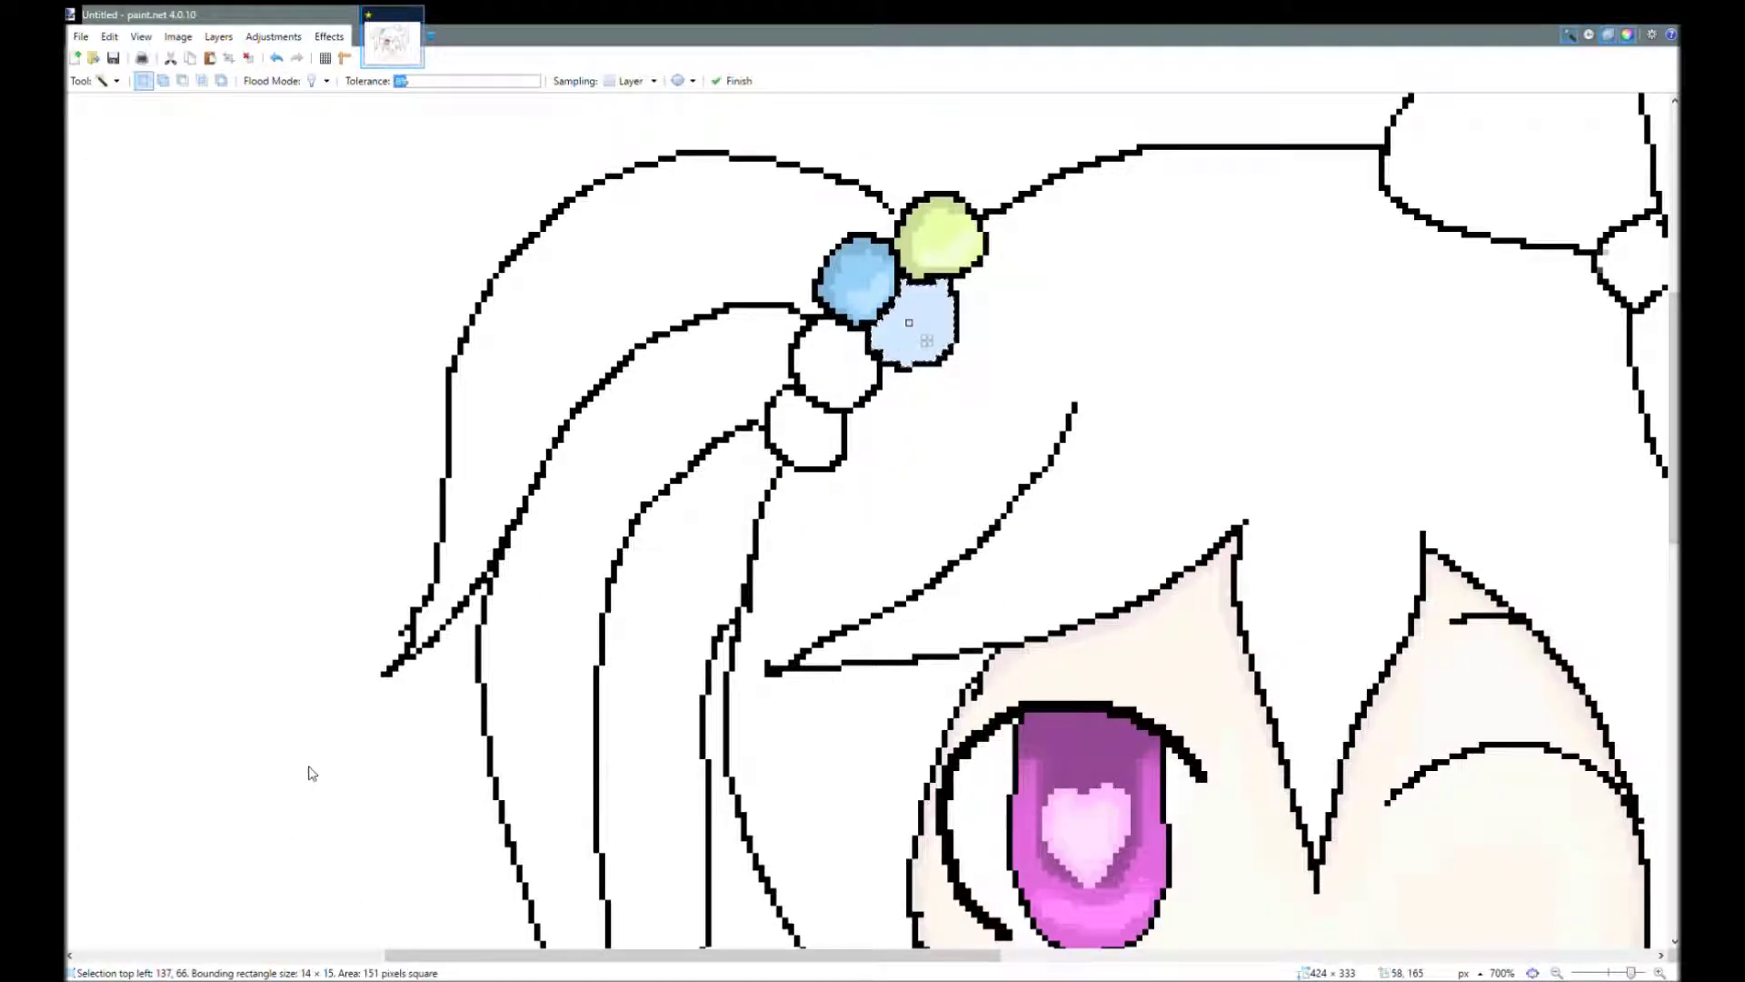
pyautogui.press('b')
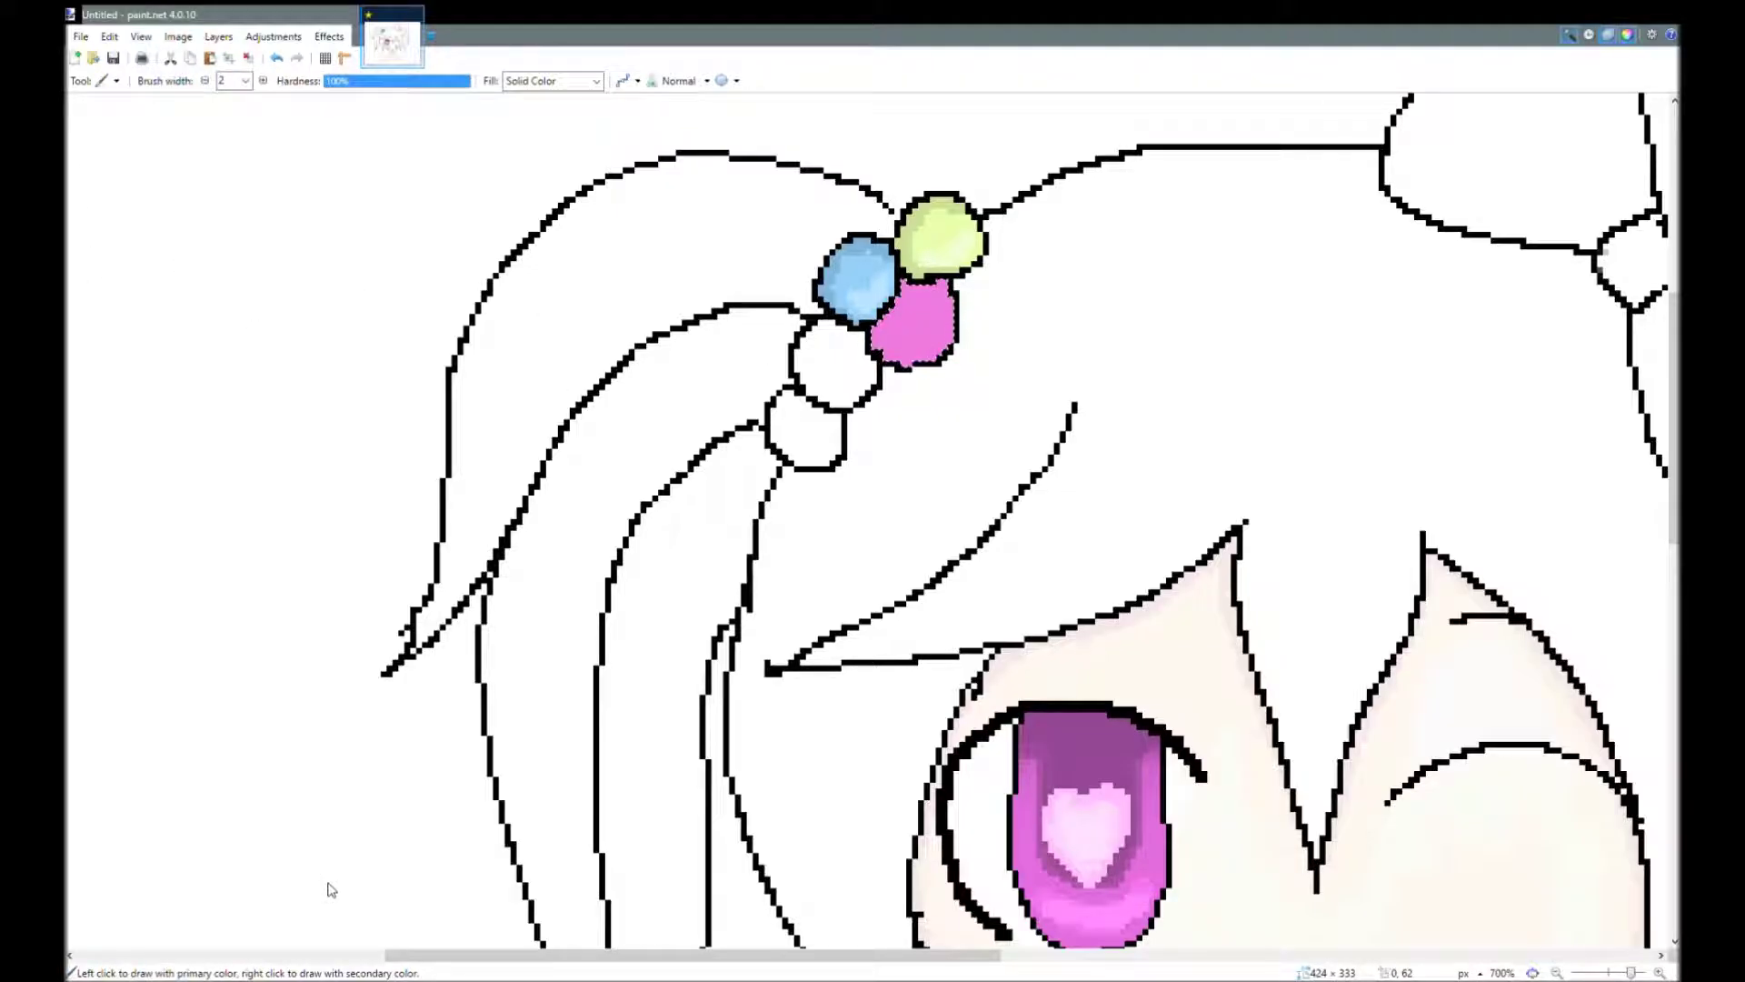
pyautogui.press('k')
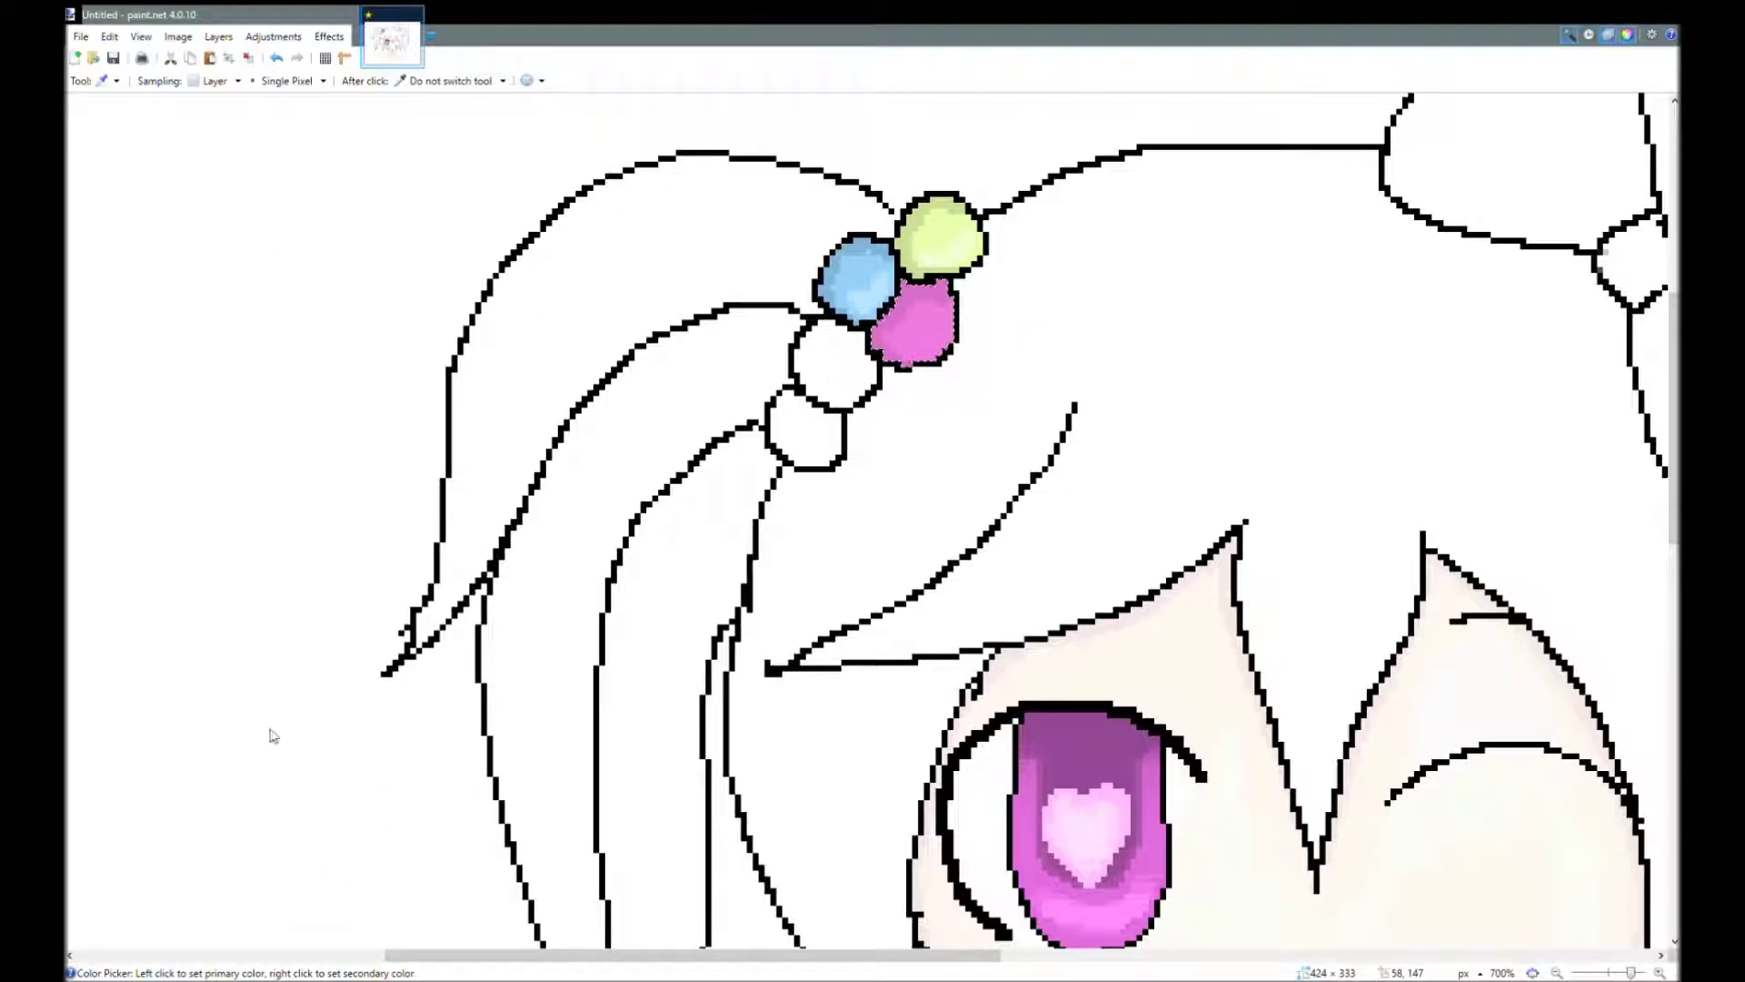
pyautogui.press('b')
pyautogui.moveTo(942, 318); pyautogui.dragTo(907, 348)
# Select the bead below the blue one, fill it with salmon and shade it with the 2-pixel brush.
pyautogui.scroll(1, 918, 345)
pyautogui.press('f')
pyautogui.click(850, 470)
pyautogui.press('s')
pyautogui.press('s')
pyautogui.press('s')
pyautogui.press('s')
pyautogui.click(850, 470)
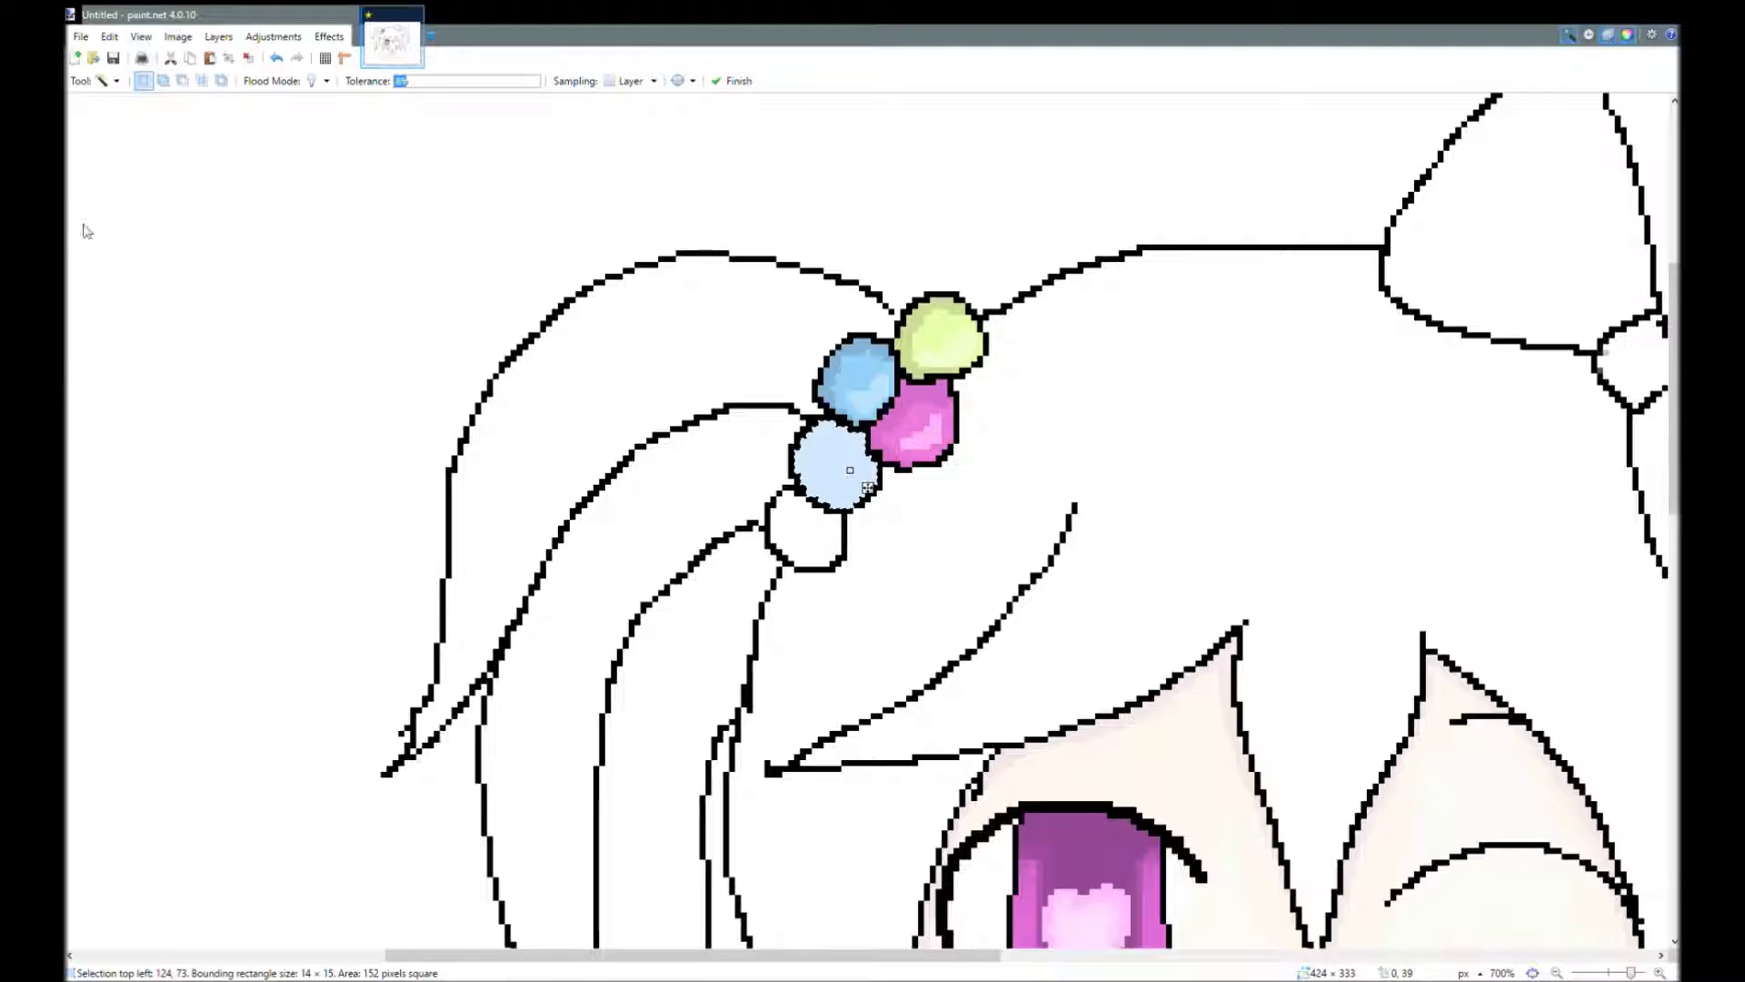
pyautogui.press('BackSpace')
pyautogui.press('b')
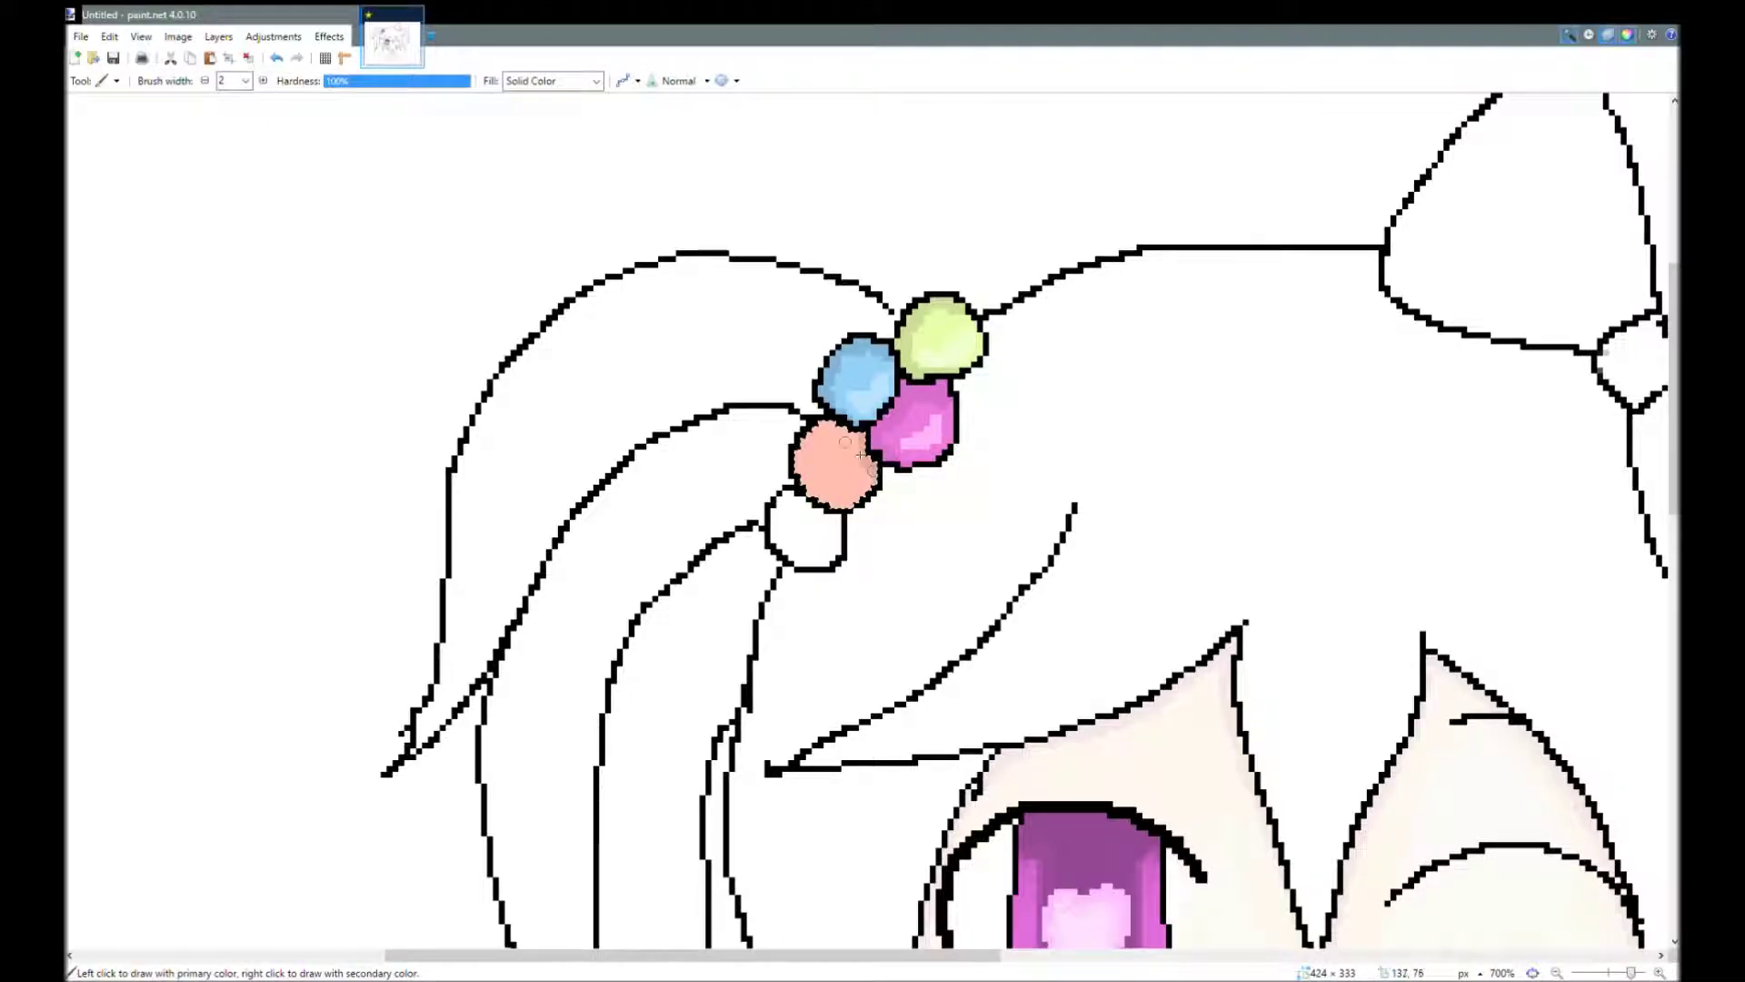
# Select the lowest hair bead, fill it with bright green and shade it with the 2-pixel brush.
pyautogui.scroll(-1, 822, 474)
pyautogui.press('s')
pyautogui.click(821, 445)
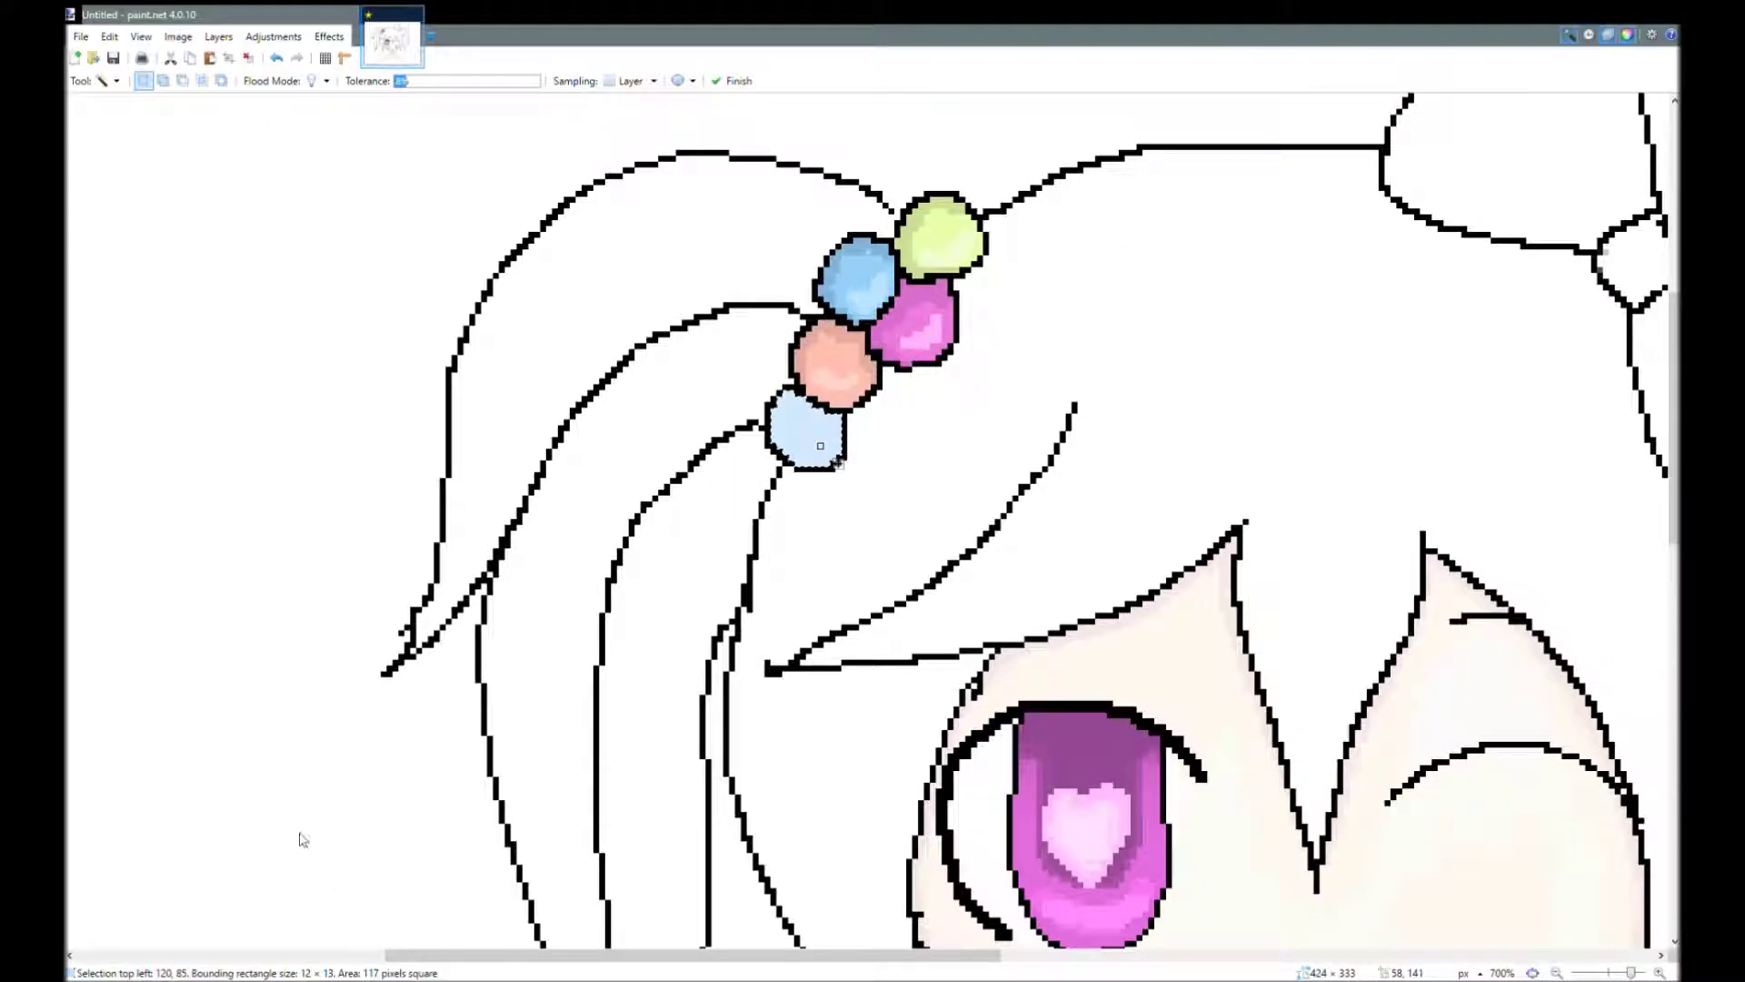
pyautogui.press('BackSpace')
pyautogui.hotkey('ctrl', 'd')
pyautogui.press('b')
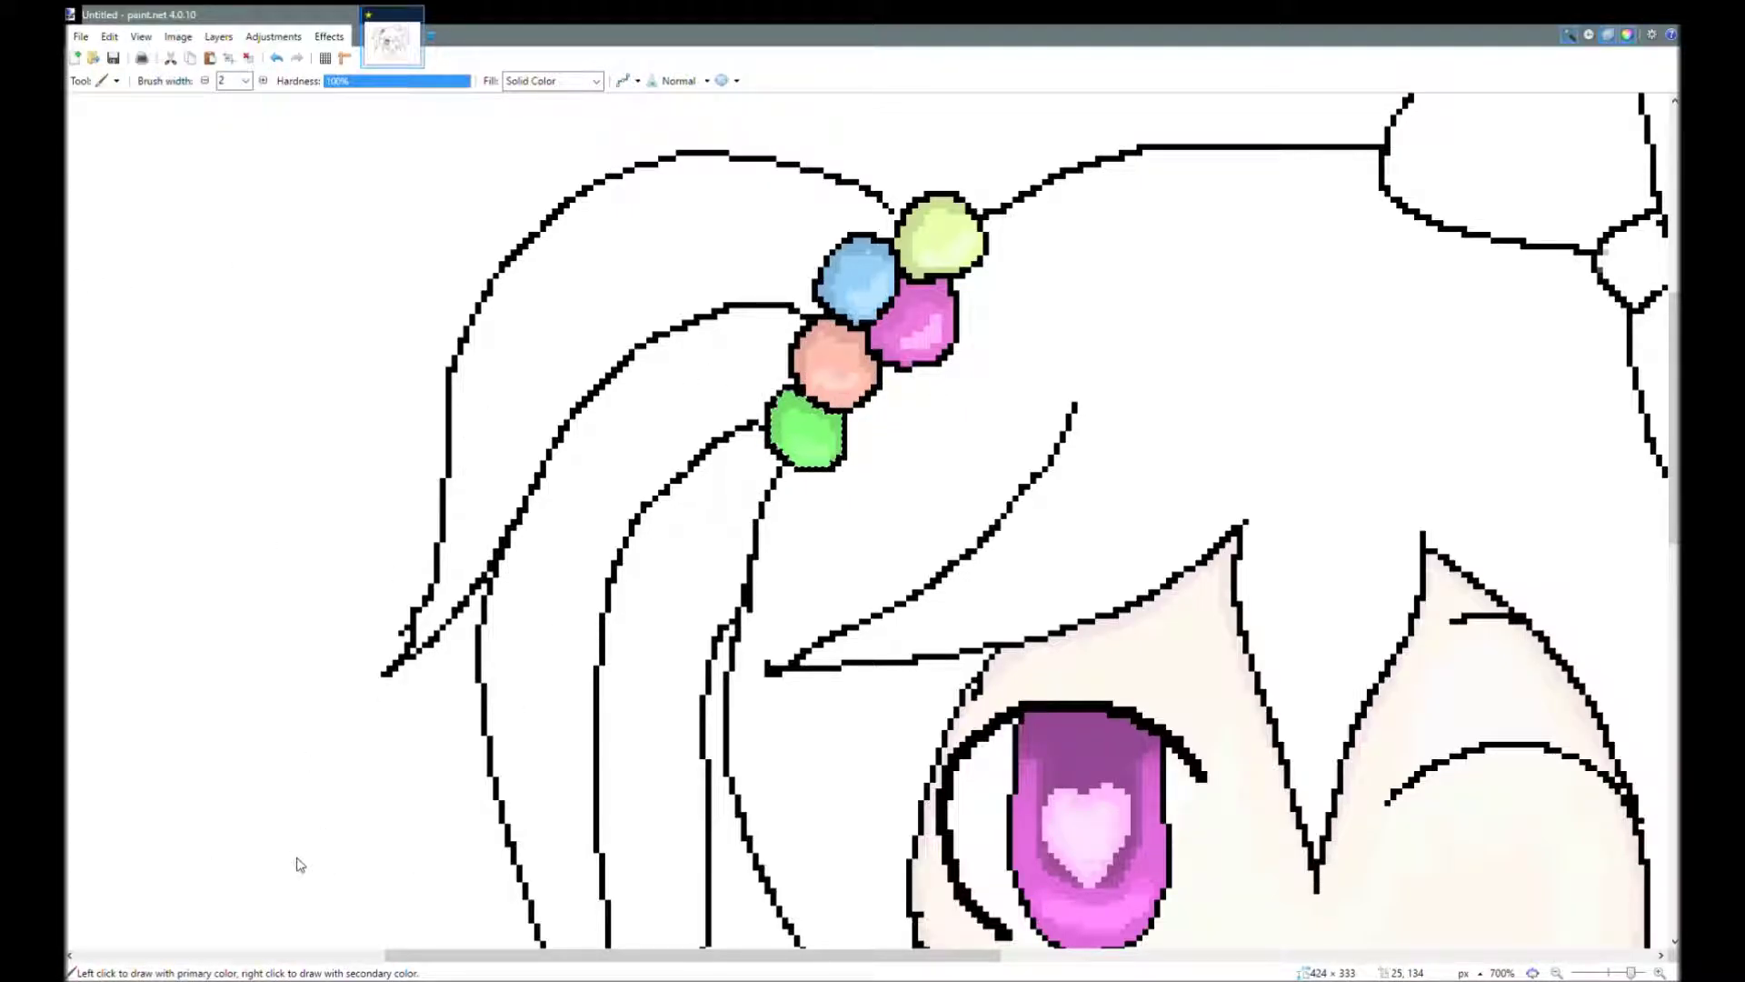
# Deselect the green bead and fill the outermost strand of the left pigtail with purple.
pyautogui.press('s')
pyautogui.scroll(-4, 584, 358)
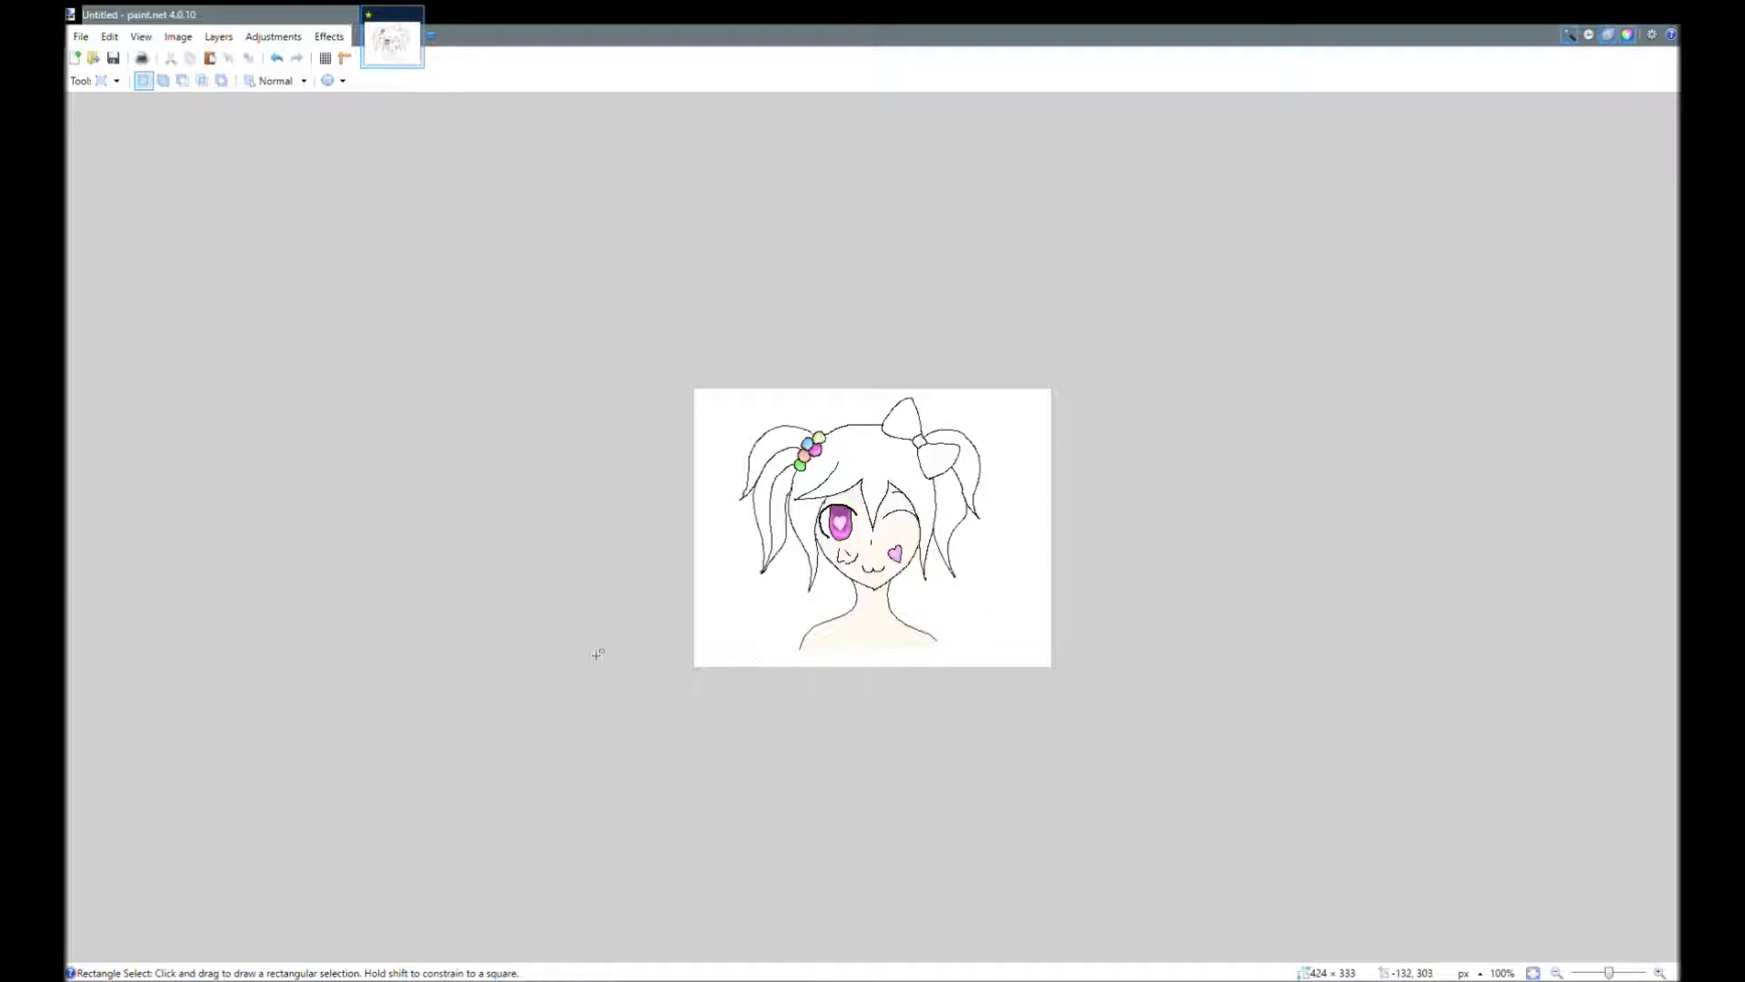
pyautogui.scroll(2, 576, 663)
pyautogui.scroll(1, 575, 662)
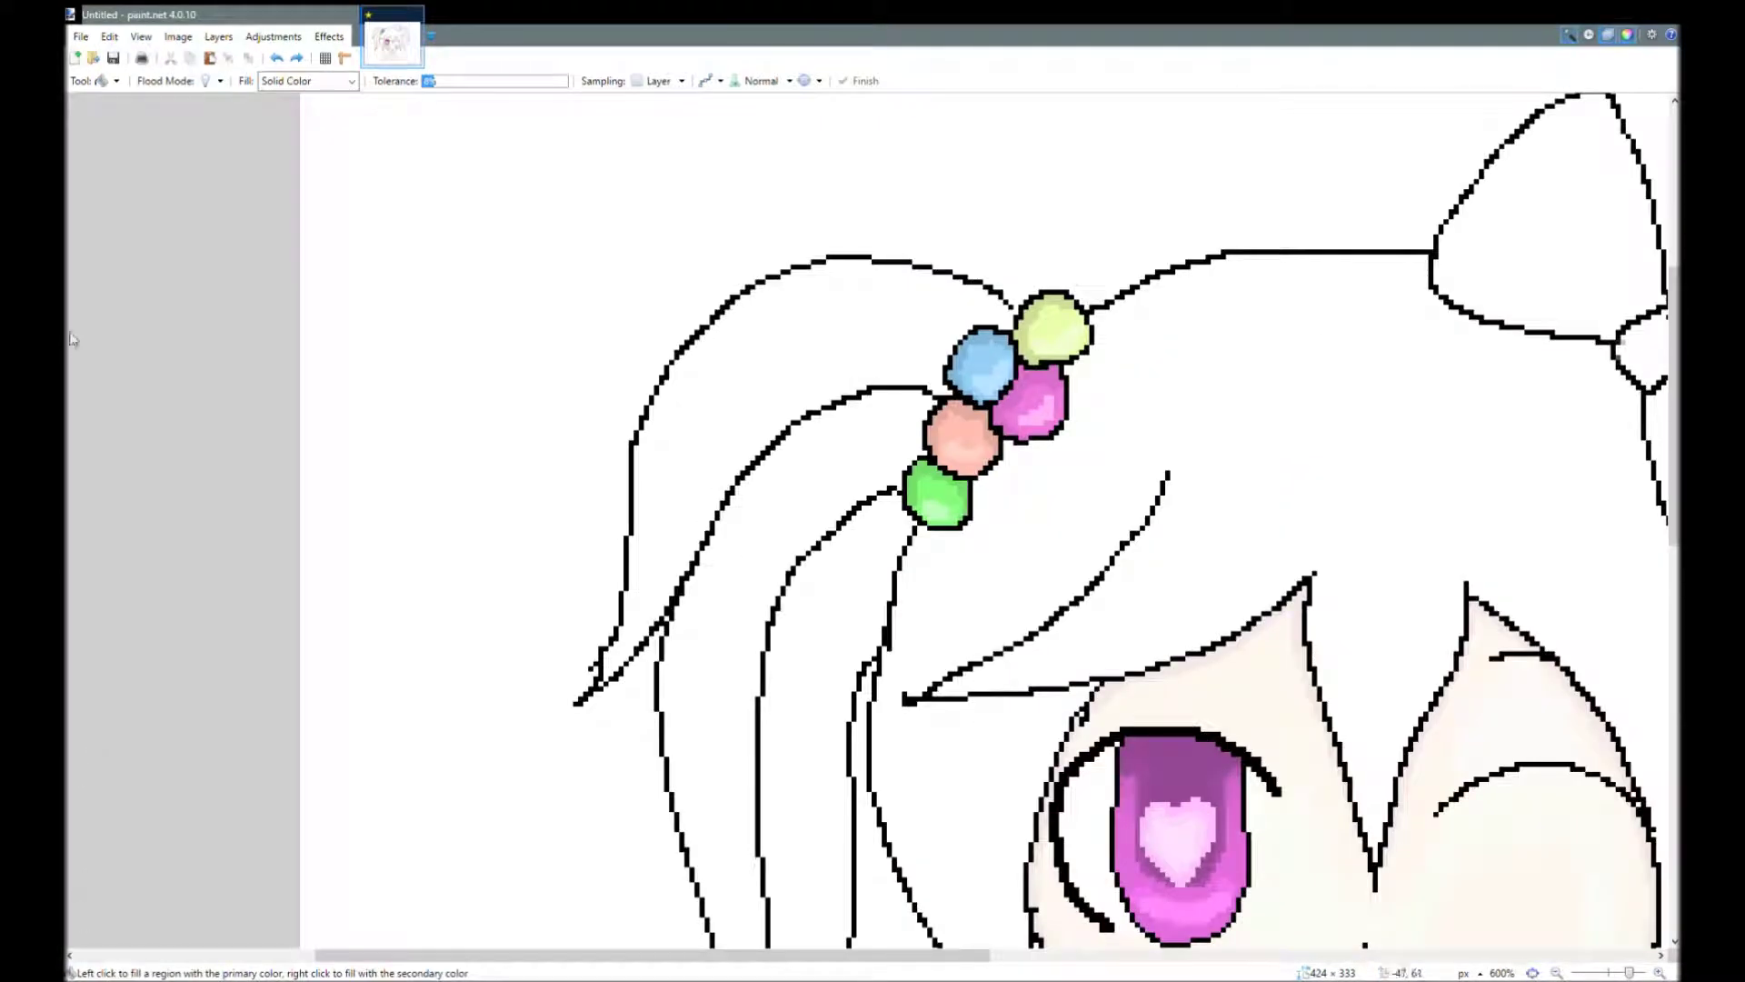
pyautogui.click(732, 401)
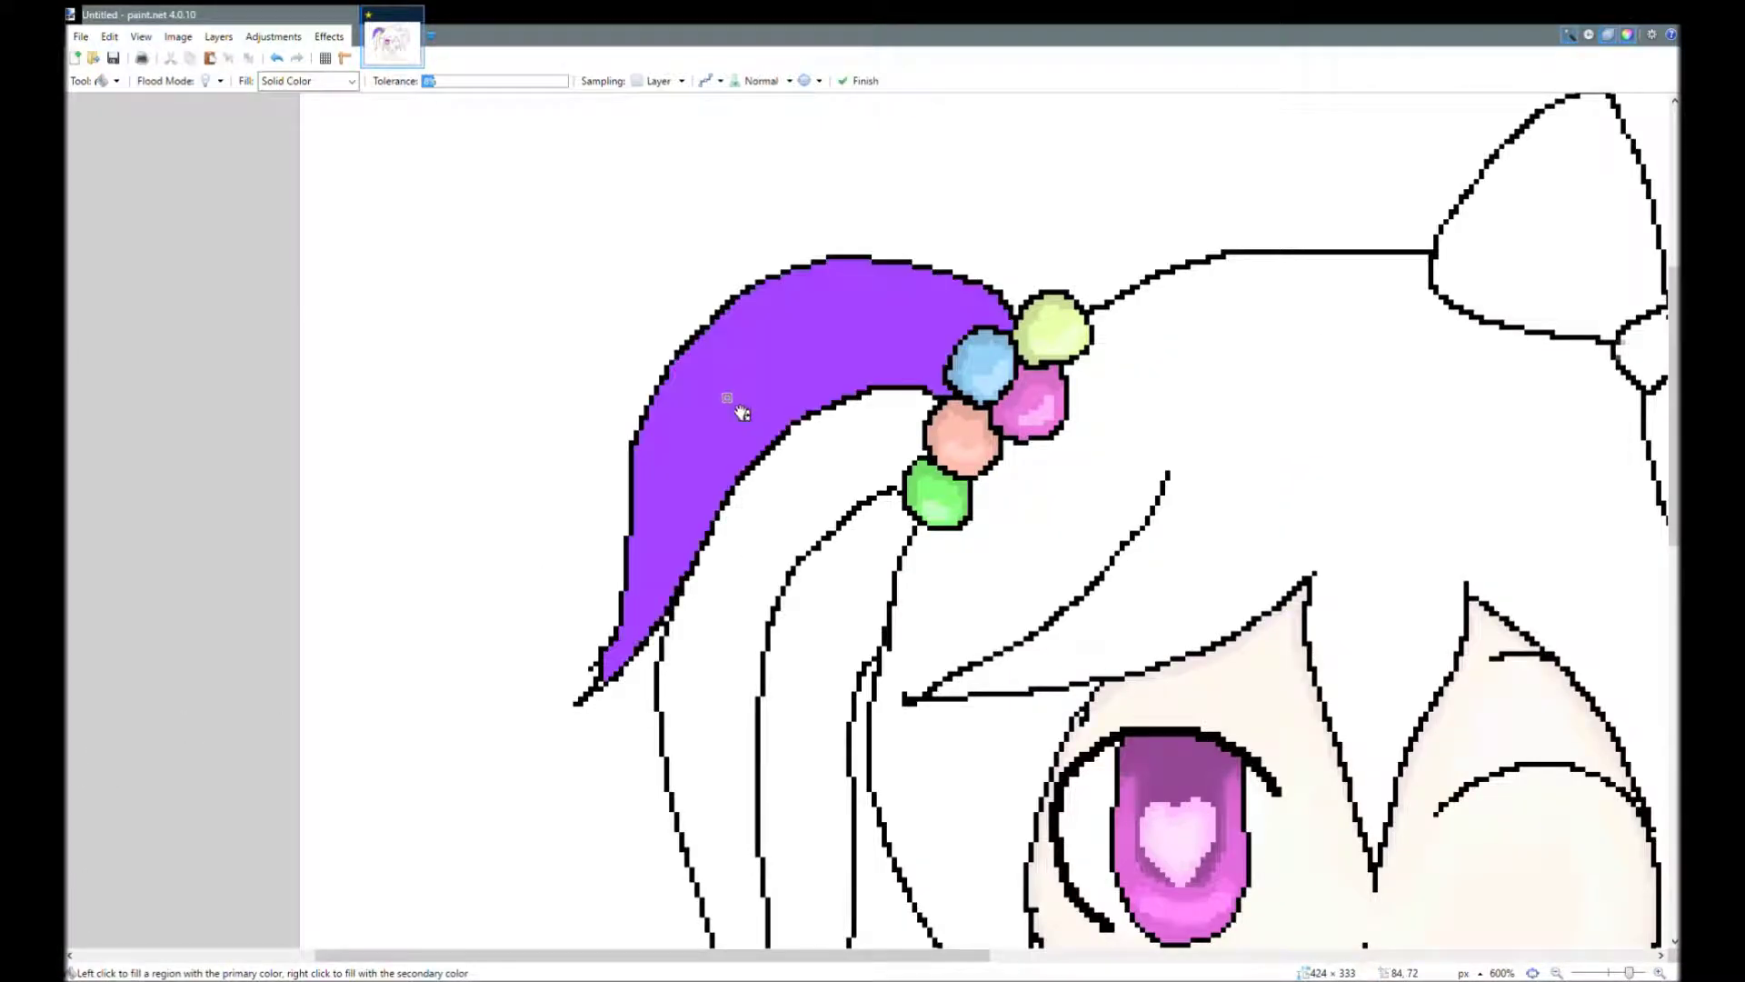
# Select the purple strand, shade its edges darker with the 2-pixel brush and paint a light purple highlight band across it.
pyautogui.press('p')
pyautogui.press('s')
pyautogui.press('s')
pyautogui.press('s')
pyautogui.press('s')
pyautogui.click(707, 391)
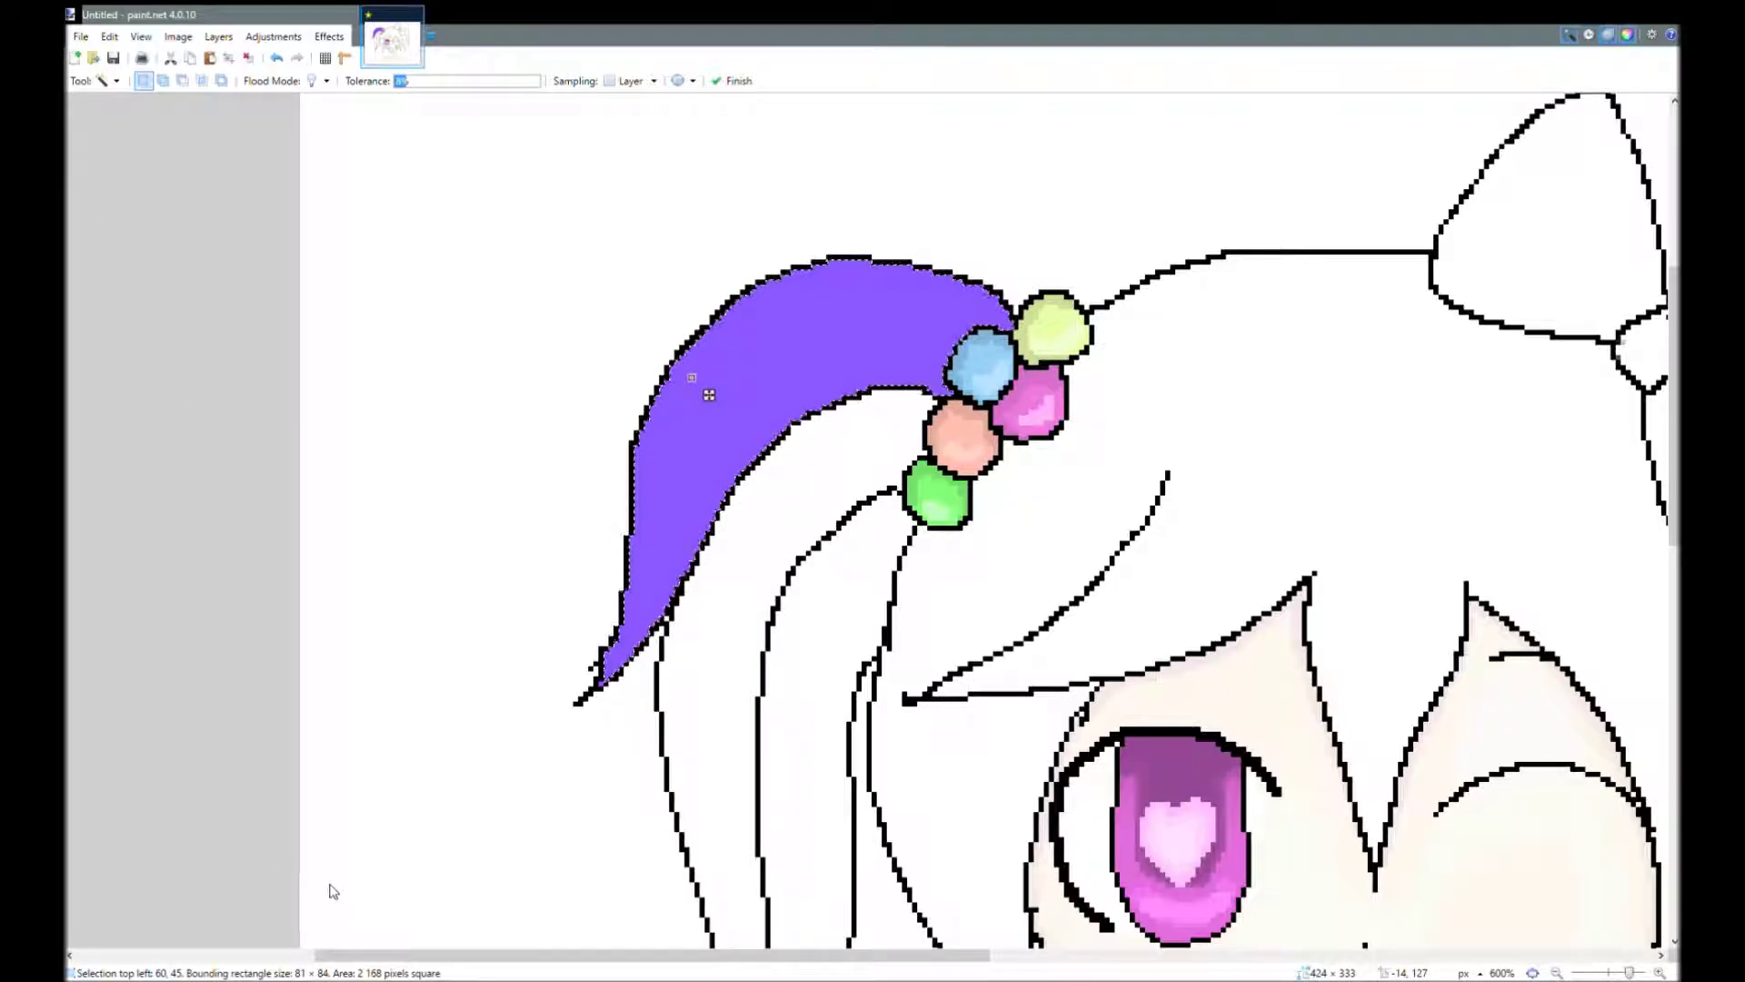
pyautogui.press('b')
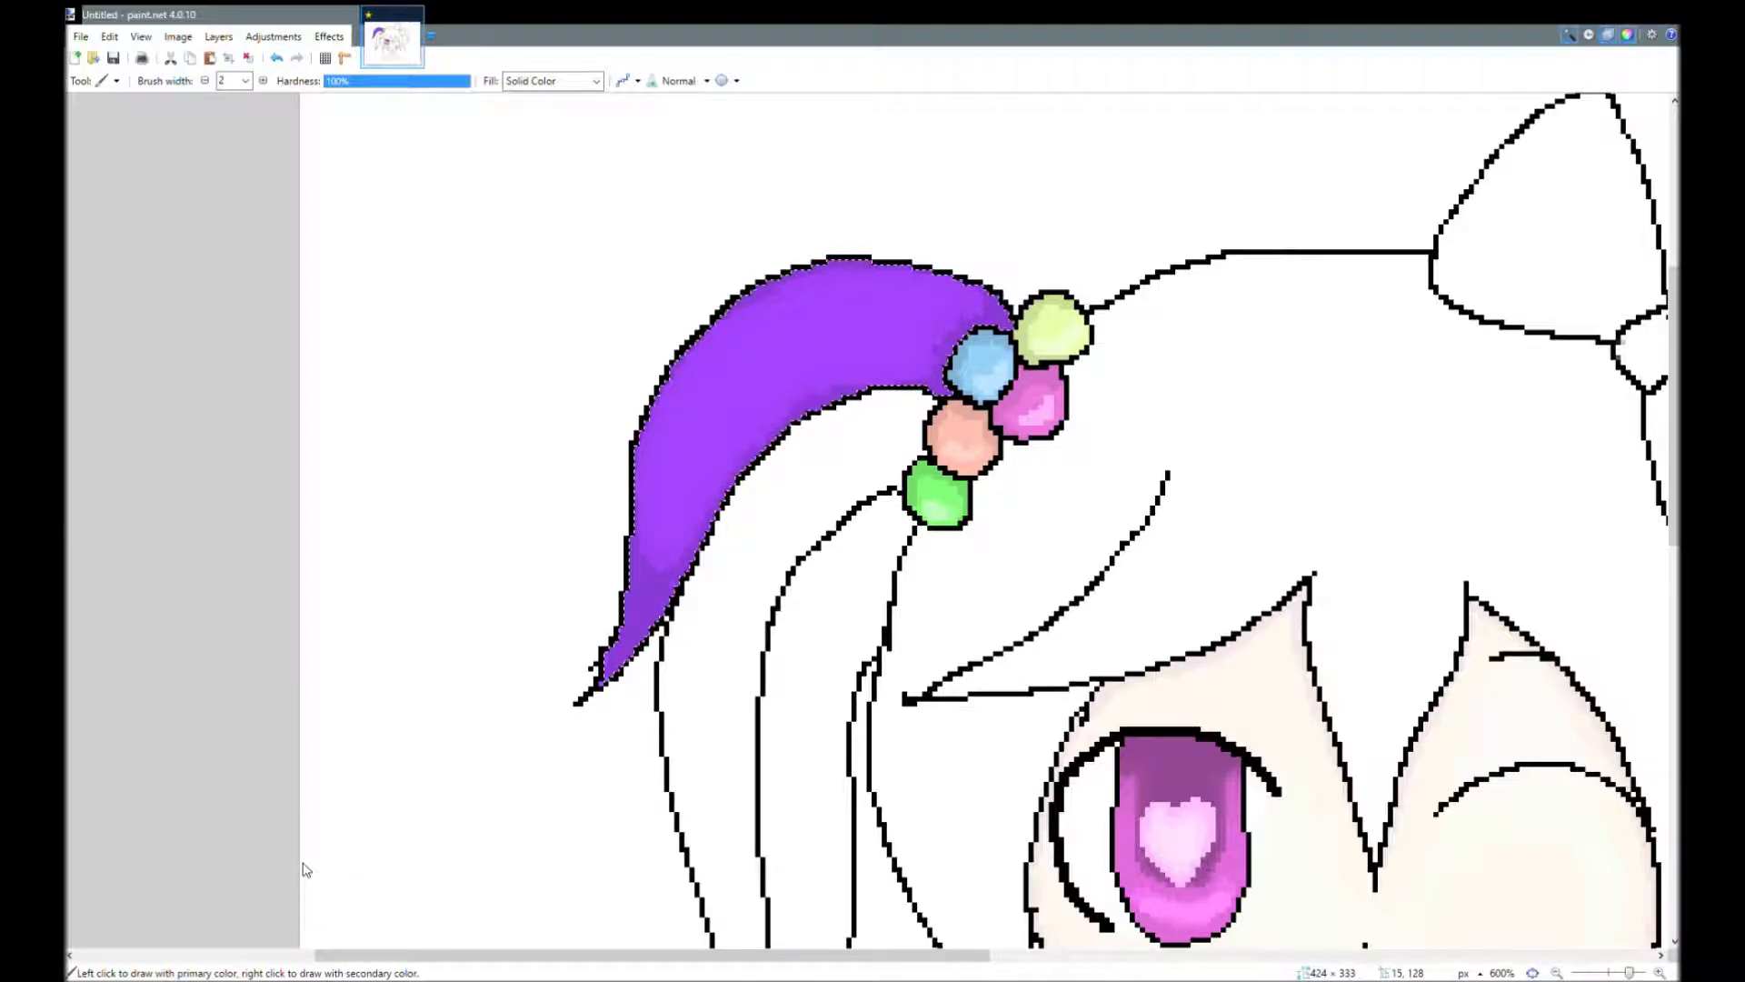
pyautogui.scroll(-1, 783, 424)
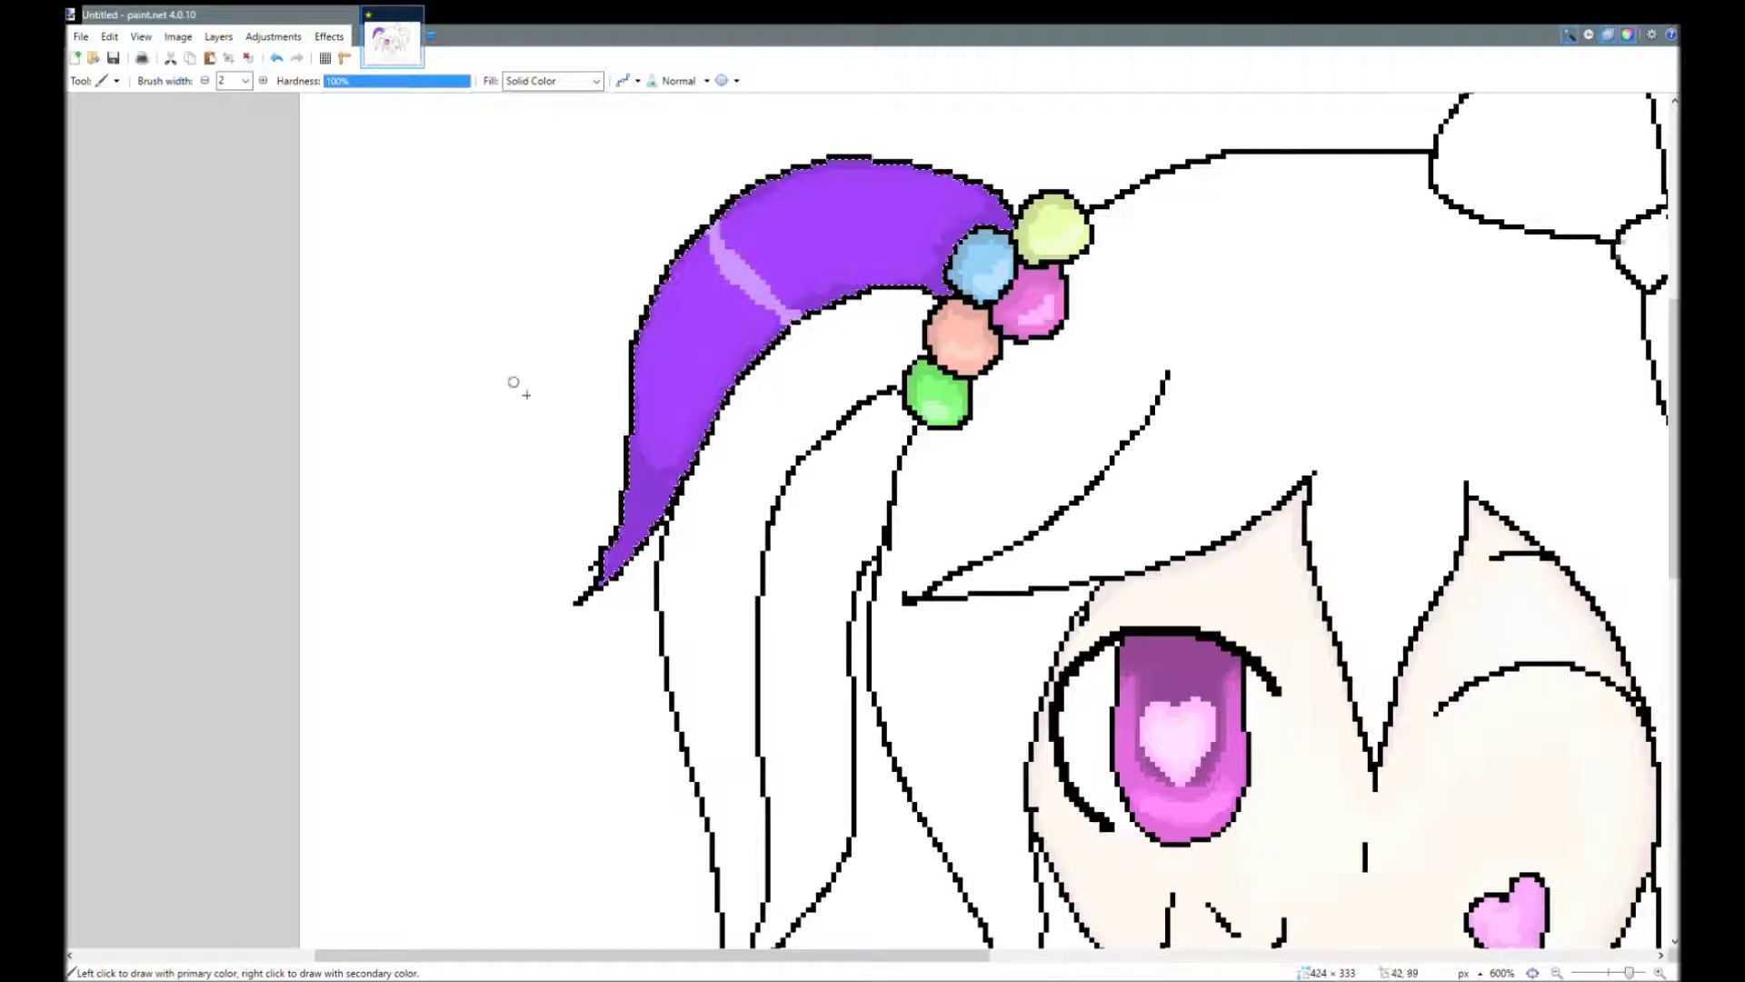
pyautogui.press('s')
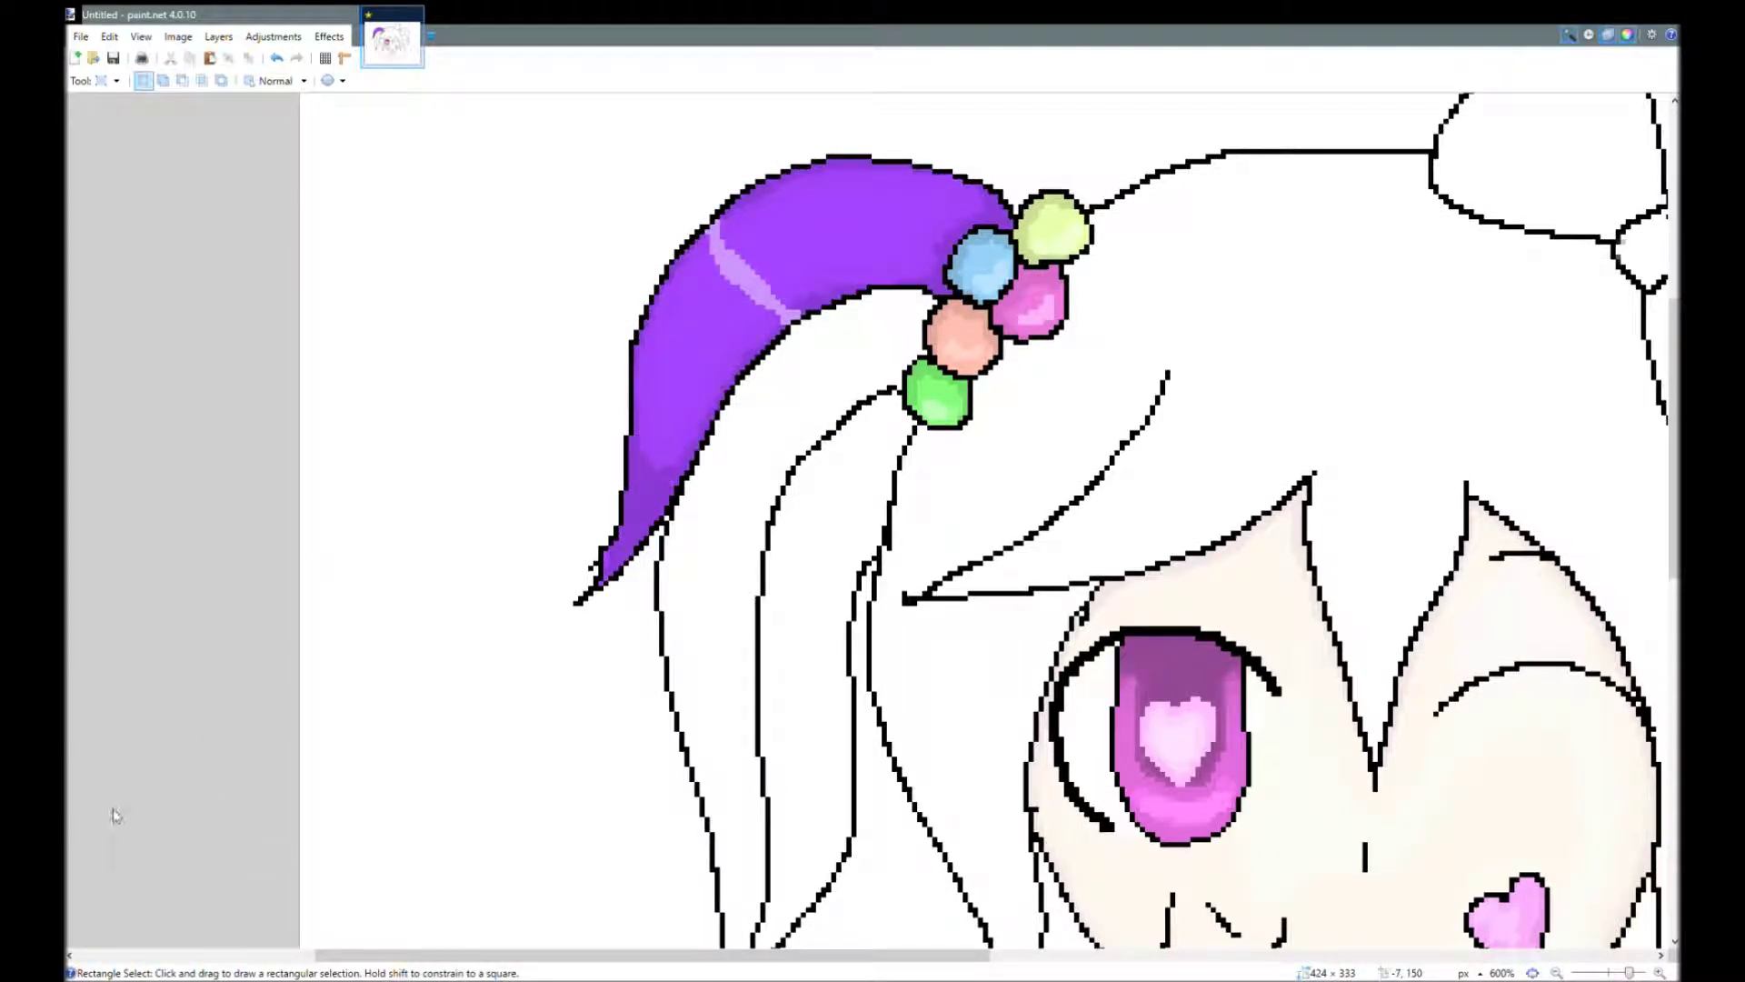
# Fill the middle strand of the left pigtail and the main hair with bright cyan.
pyautogui.click(73, 265)
pyautogui.click(717, 534)
pyautogui.click(1103, 408)
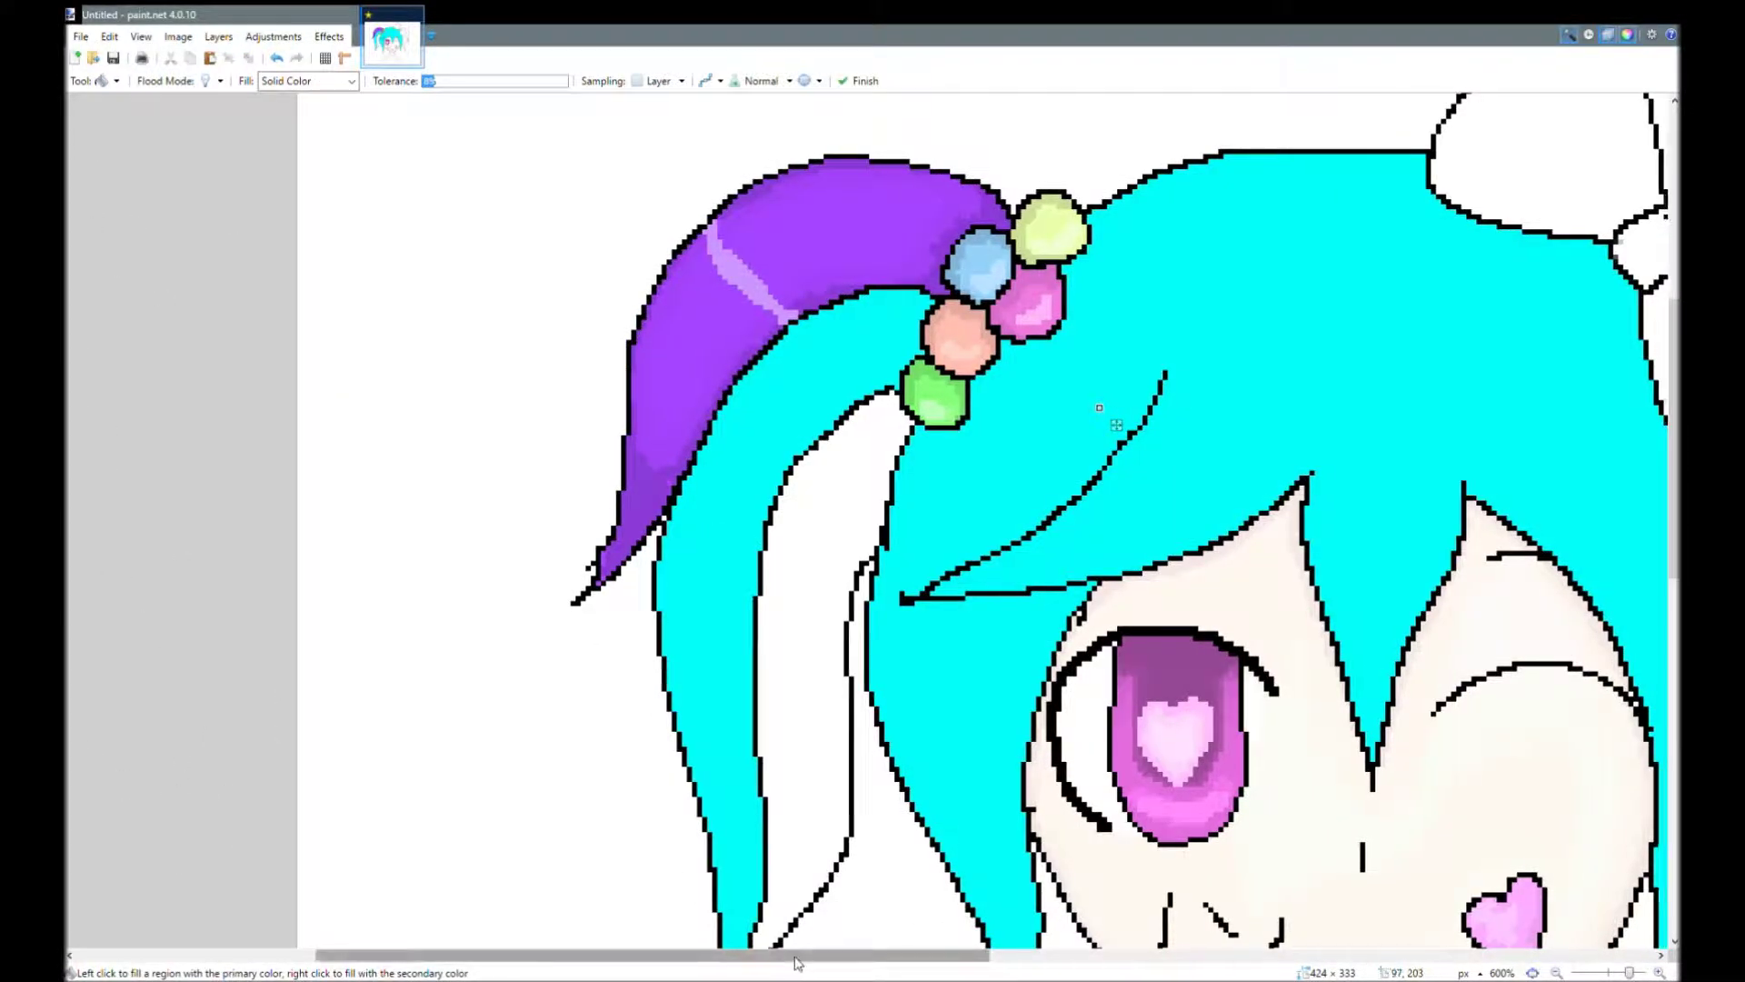
pyautogui.moveTo(799, 956); pyautogui.dragTo(962, 956)
pyautogui.click(333, 885)
pyautogui.hotkey('ctrl', 'z')
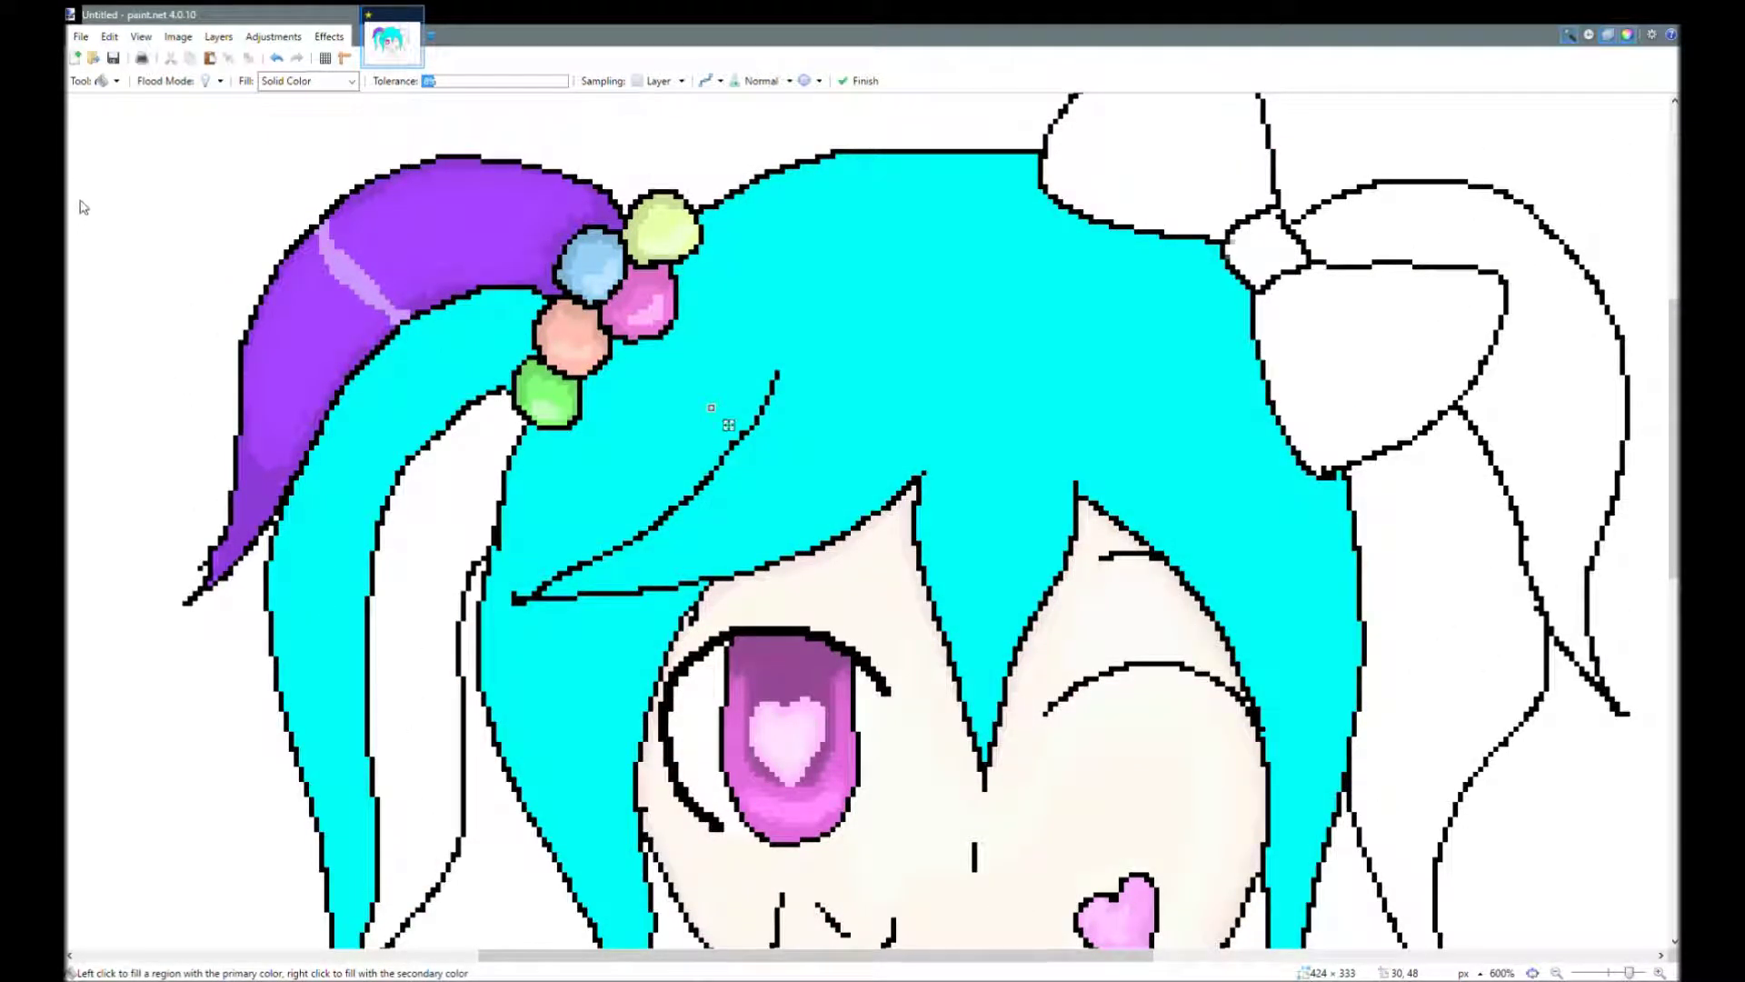
# Select the main hair area and shade the pointed centre bang and right side lock darker cyan with the 2-pixel brush.
pyautogui.click(80, 201)
pyautogui.click(630, 418)
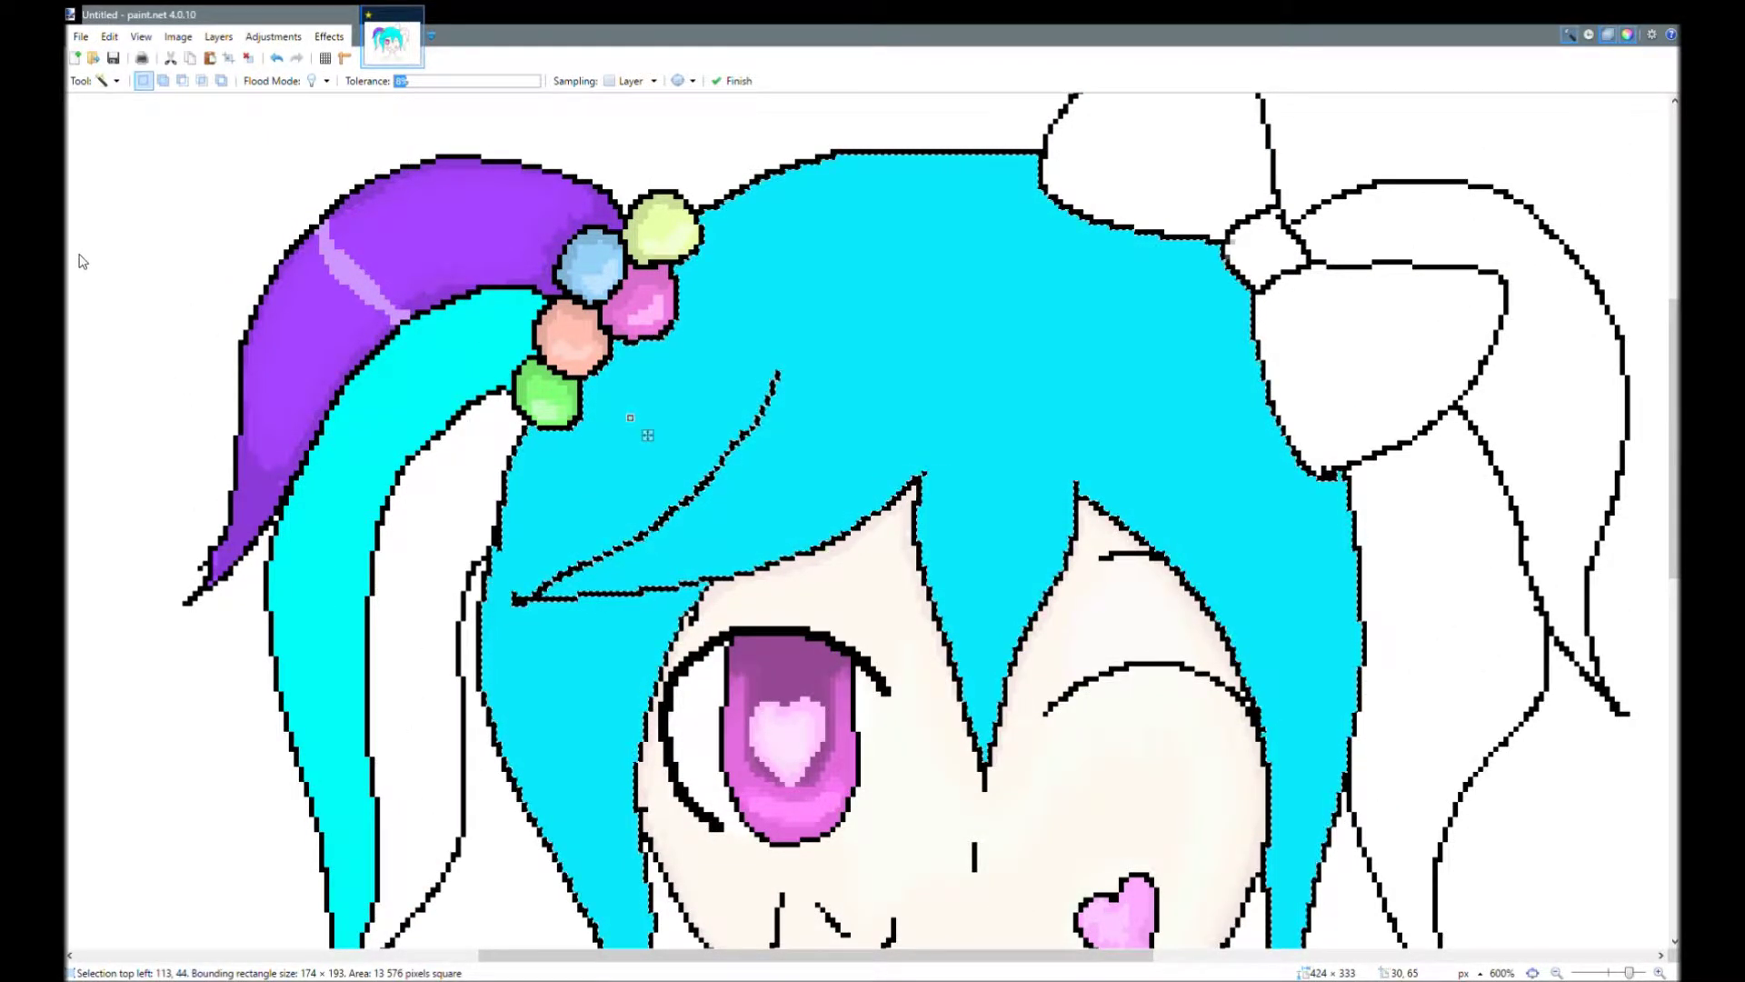
pyautogui.press('b')
pyautogui.moveTo(964, 659); pyautogui.dragTo(1000, 746)
pyautogui.moveTo(1072, 498)
pyautogui.mouseDown()
pyautogui.moveTo(1020, 689)
pyautogui.moveTo(927, 489)
pyautogui.mouseUp()
pyautogui.moveTo(993, 956); pyautogui.dragTo(1041, 955)
pyautogui.scroll(-1, 1116, 936)
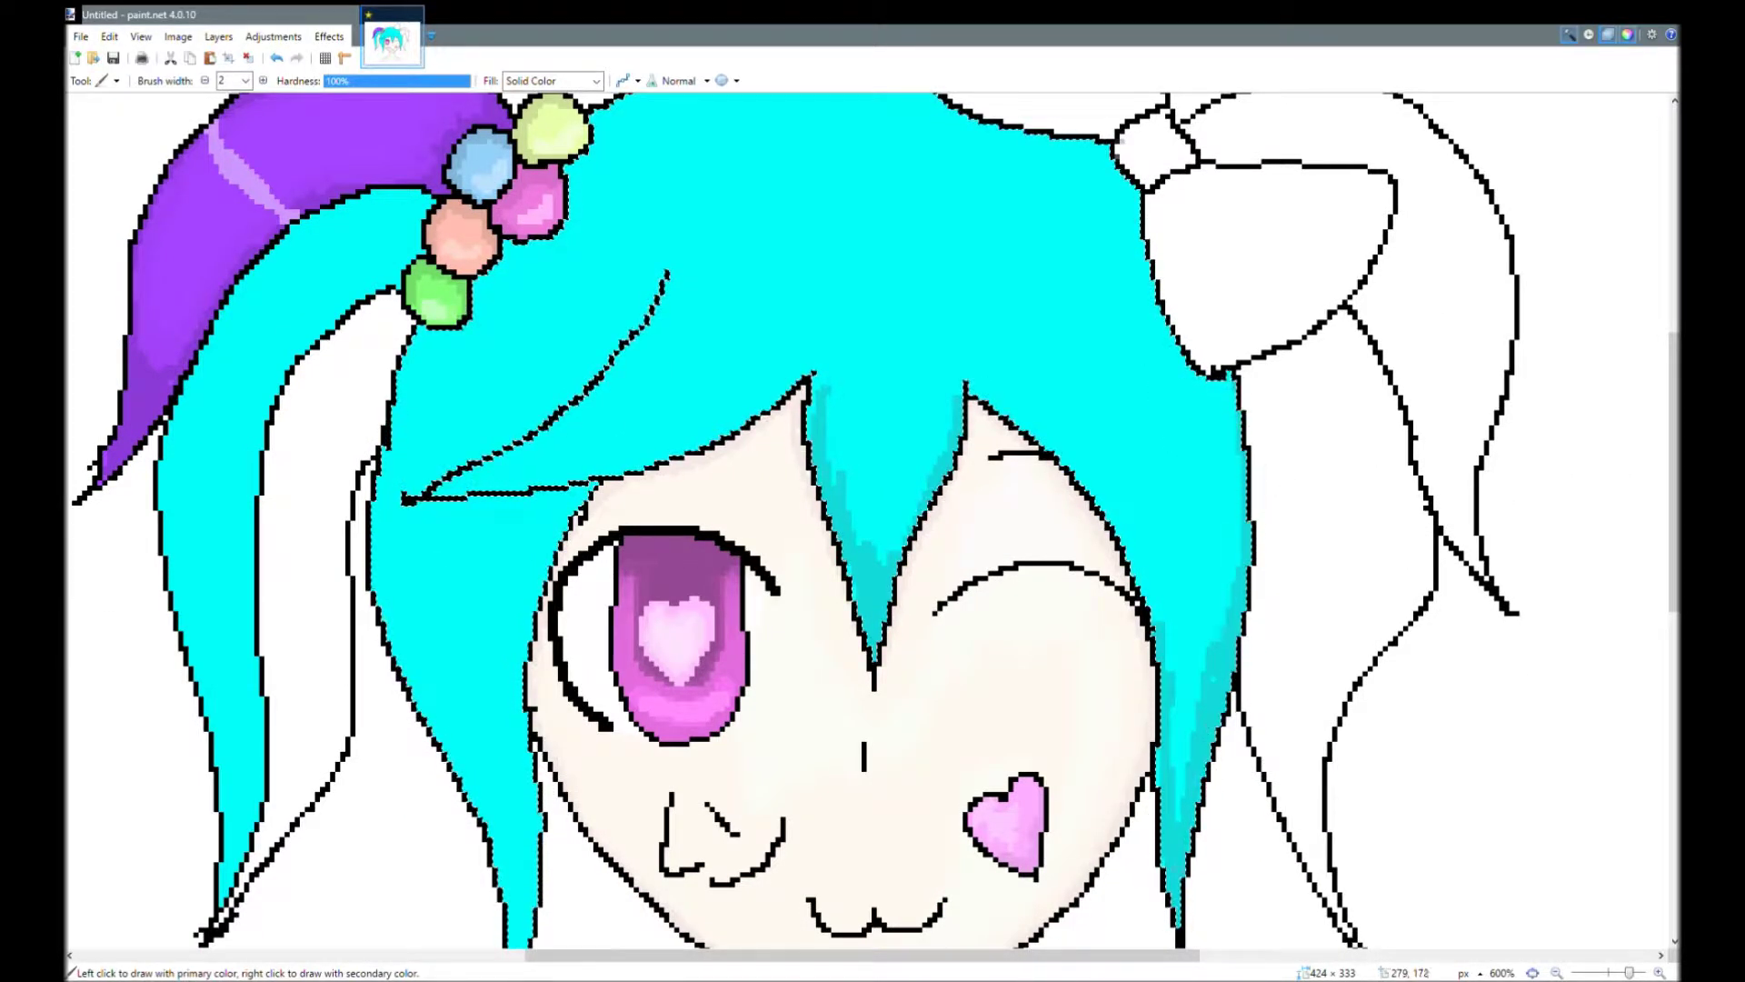
# Paint darker cyan shading beneath the bow, along the top of the head, beside the swept bang's line and around the beads.
pyautogui.scroll(3, 1160, 503)
pyautogui.moveTo(1111, 447)
pyautogui.mouseDown()
pyautogui.moveTo(1136, 529)
pyautogui.moveTo(1235, 691)
pyautogui.moveTo(1235, 795)
pyautogui.mouseUp()
pyautogui.scroll(-2, 1235, 795)
pyautogui.moveTo(1043, 206)
pyautogui.mouseDown()
pyautogui.moveTo(1079, 218)
pyautogui.moveTo(1099, 264)
pyautogui.moveTo(1060, 226)
pyautogui.moveTo(830, 147)
pyautogui.mouseUp()
pyautogui.moveTo(934, 176); pyautogui.dragTo(562, 254)
pyautogui.scroll(-2, 563, 253)
pyautogui.moveTo(654, 189)
pyautogui.mouseDown()
pyautogui.moveTo(566, 289)
pyautogui.moveTo(392, 405)
pyautogui.mouseUp()
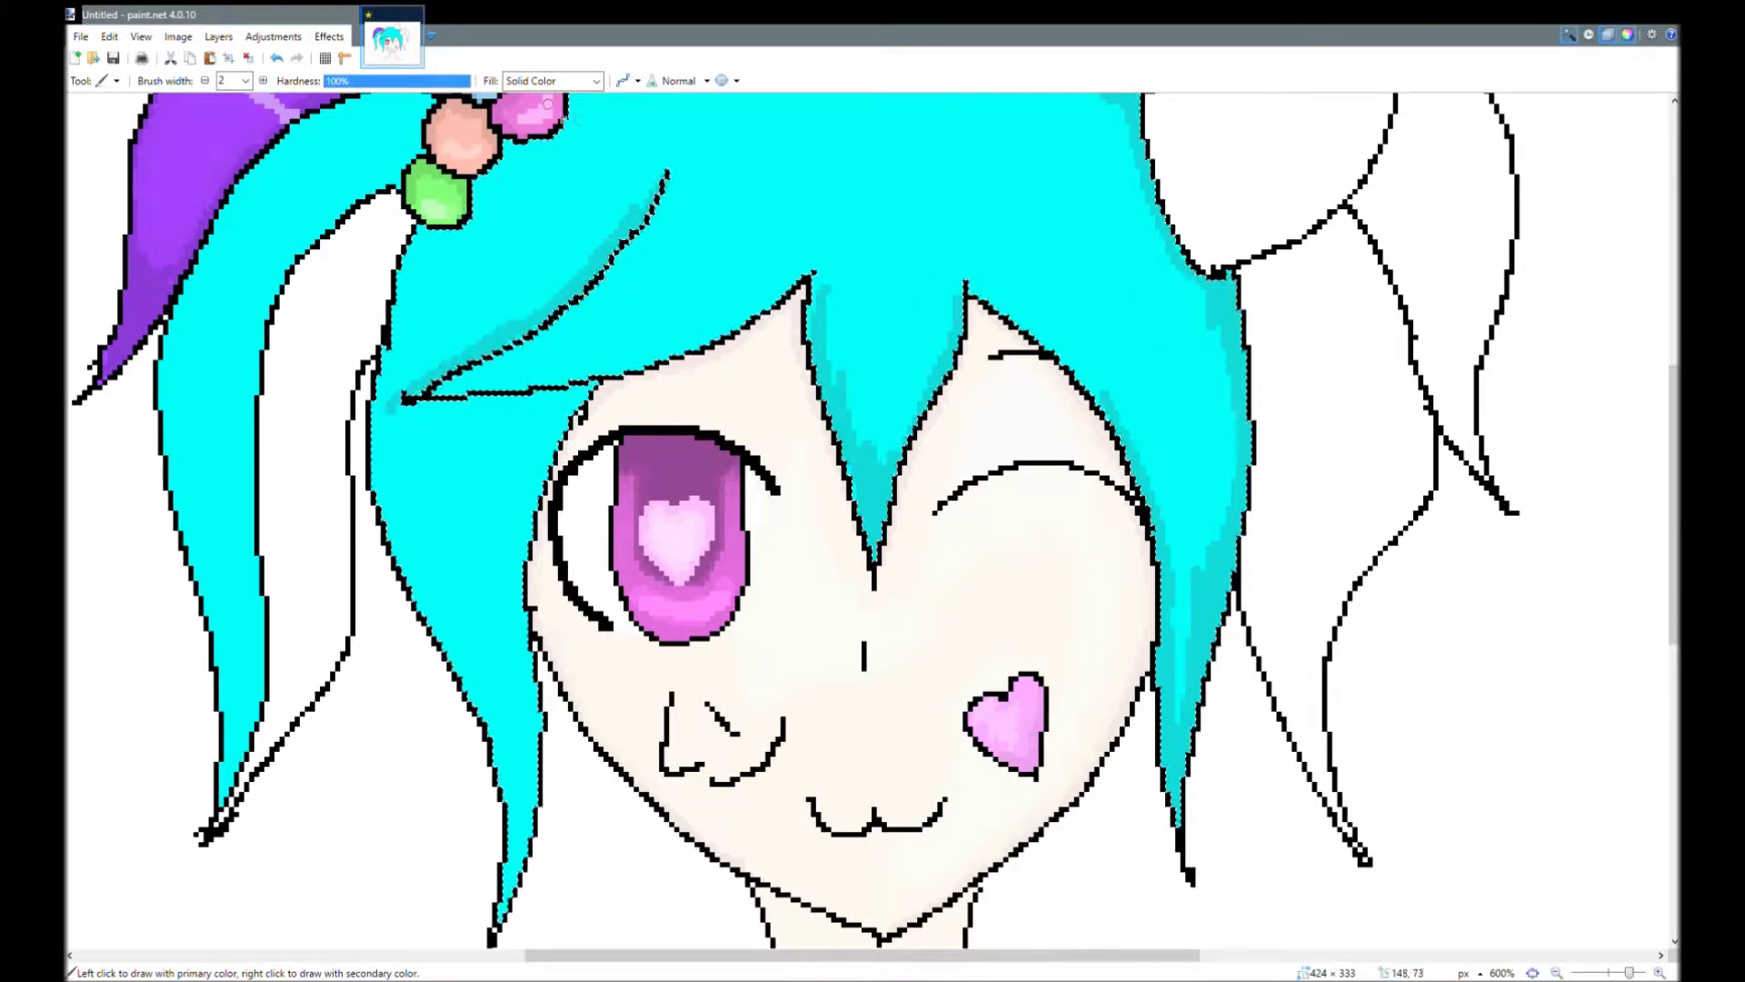
pyautogui.moveTo(411, 235)
pyautogui.mouseDown()
pyautogui.moveTo(461, 236)
pyautogui.moveTo(509, 145)
pyautogui.mouseUp()
# Shade the left side lock with darker cyan along its edges, beneath the swept bang and at its tip.
pyautogui.scroll(2, 560, 243)
pyautogui.scroll(-4, 560, 243)
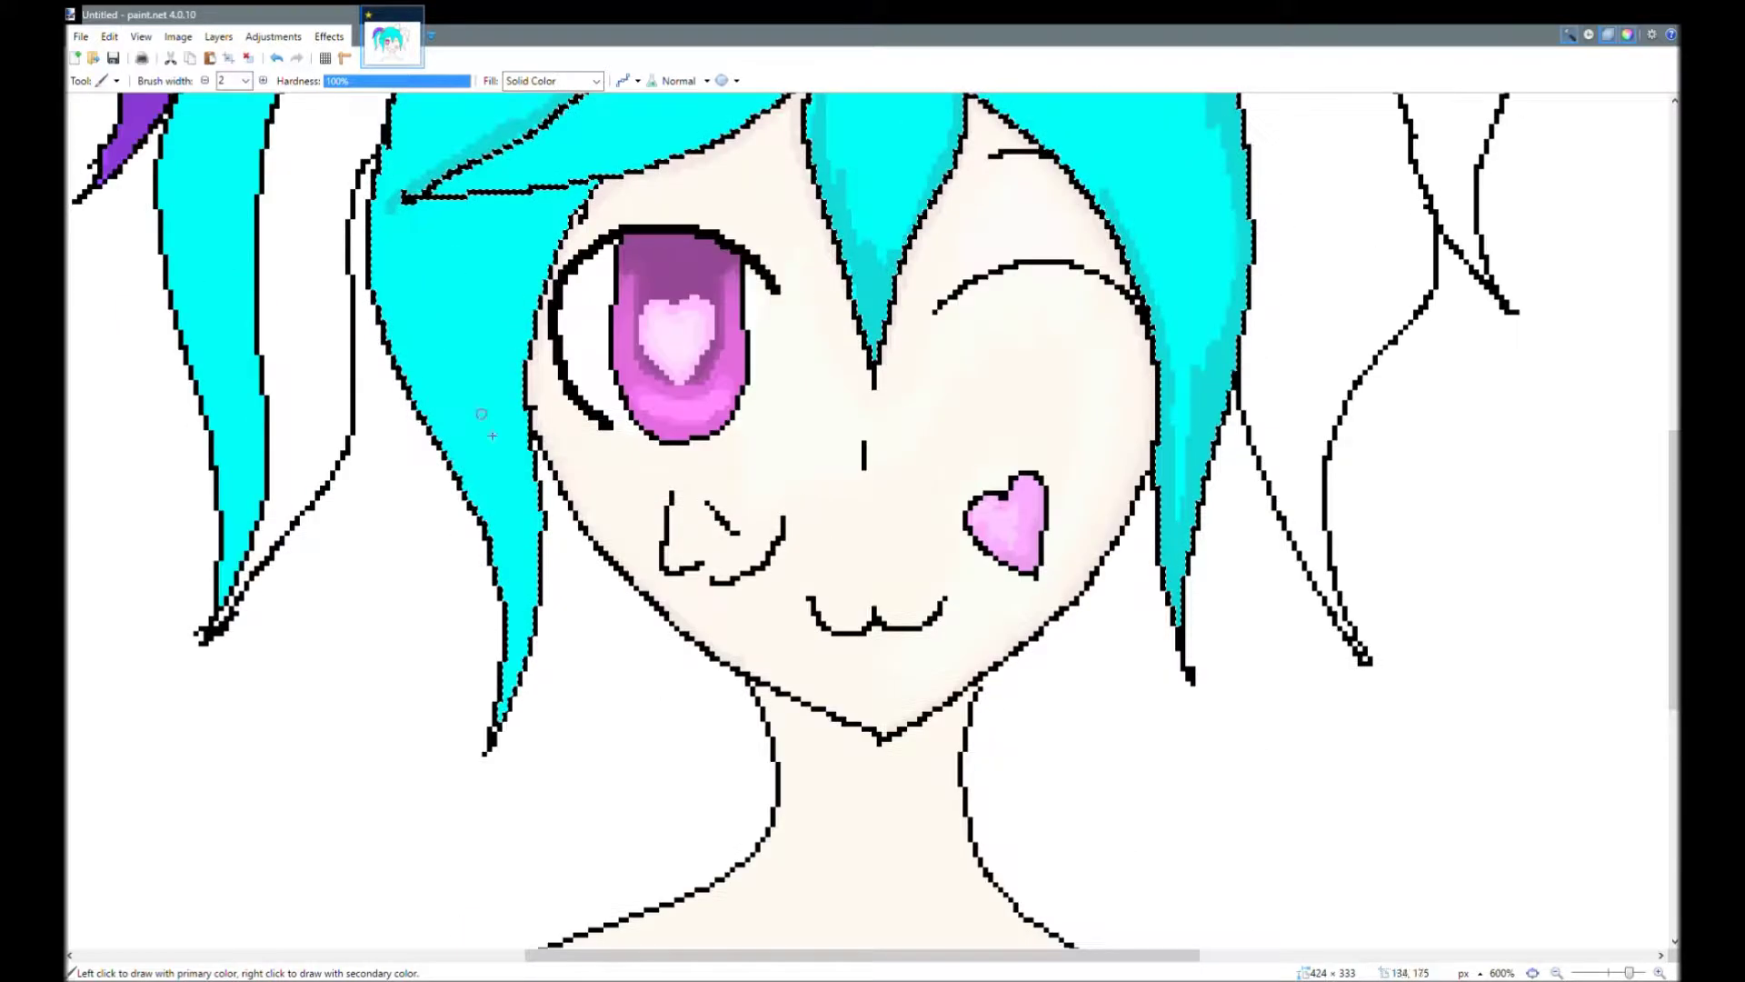
pyautogui.moveTo(437, 210)
pyautogui.mouseDown()
pyautogui.moveTo(545, 255)
pyautogui.moveTo(518, 591)
pyautogui.moveTo(404, 368)
pyautogui.mouseUp()
pyautogui.scroll(3, 421, 365)
pyautogui.moveTo(387, 444); pyautogui.dragTo(389, 627)
pyautogui.scroll(-1, 401, 470)
pyautogui.moveTo(485, 681); pyautogui.dragTo(509, 698)
pyautogui.moveTo(529, 443); pyautogui.dragTo(551, 482)
pyautogui.scroll(1, 627, 182)
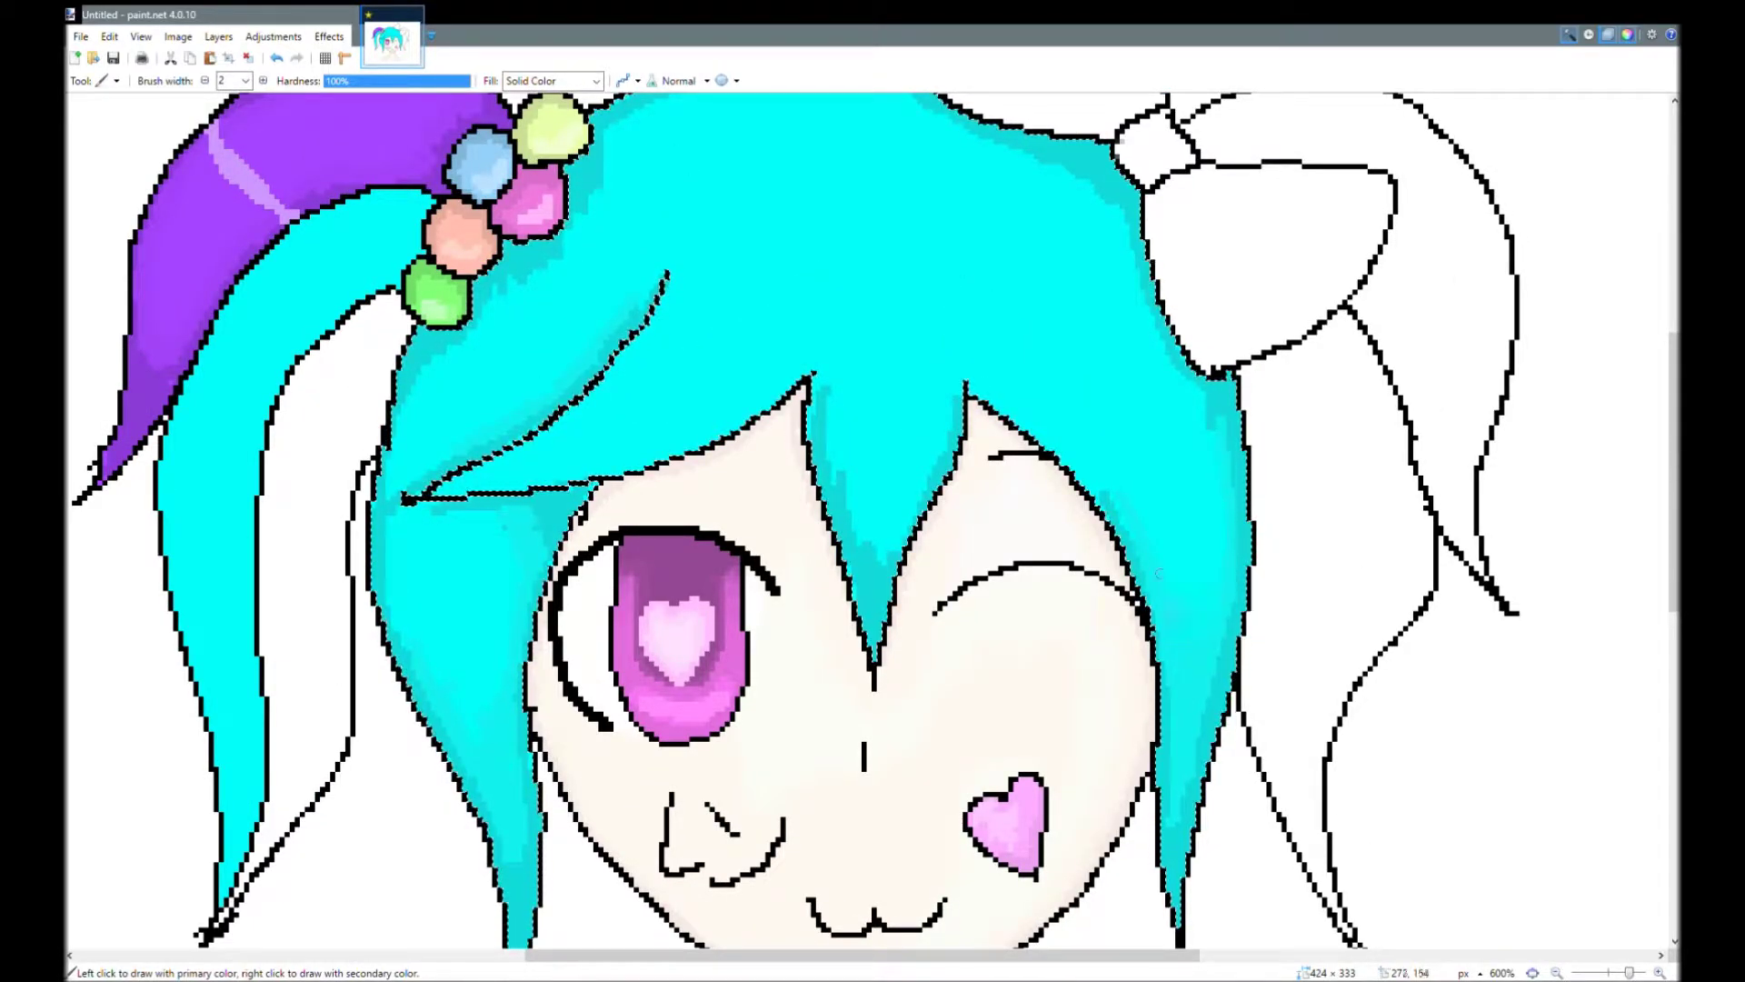
# Blend the main hair's shading with an intermediate cyan below the bow, around the beads and along the centre bang.
pyautogui.scroll(1, 1125, 353)
pyautogui.moveTo(1127, 338)
pyautogui.mouseDown()
pyautogui.moveTo(1095, 288)
pyautogui.moveTo(897, 173)
pyautogui.moveTo(696, 196)
pyautogui.moveTo(613, 249)
pyautogui.moveTo(424, 467)
pyautogui.mouseUp()
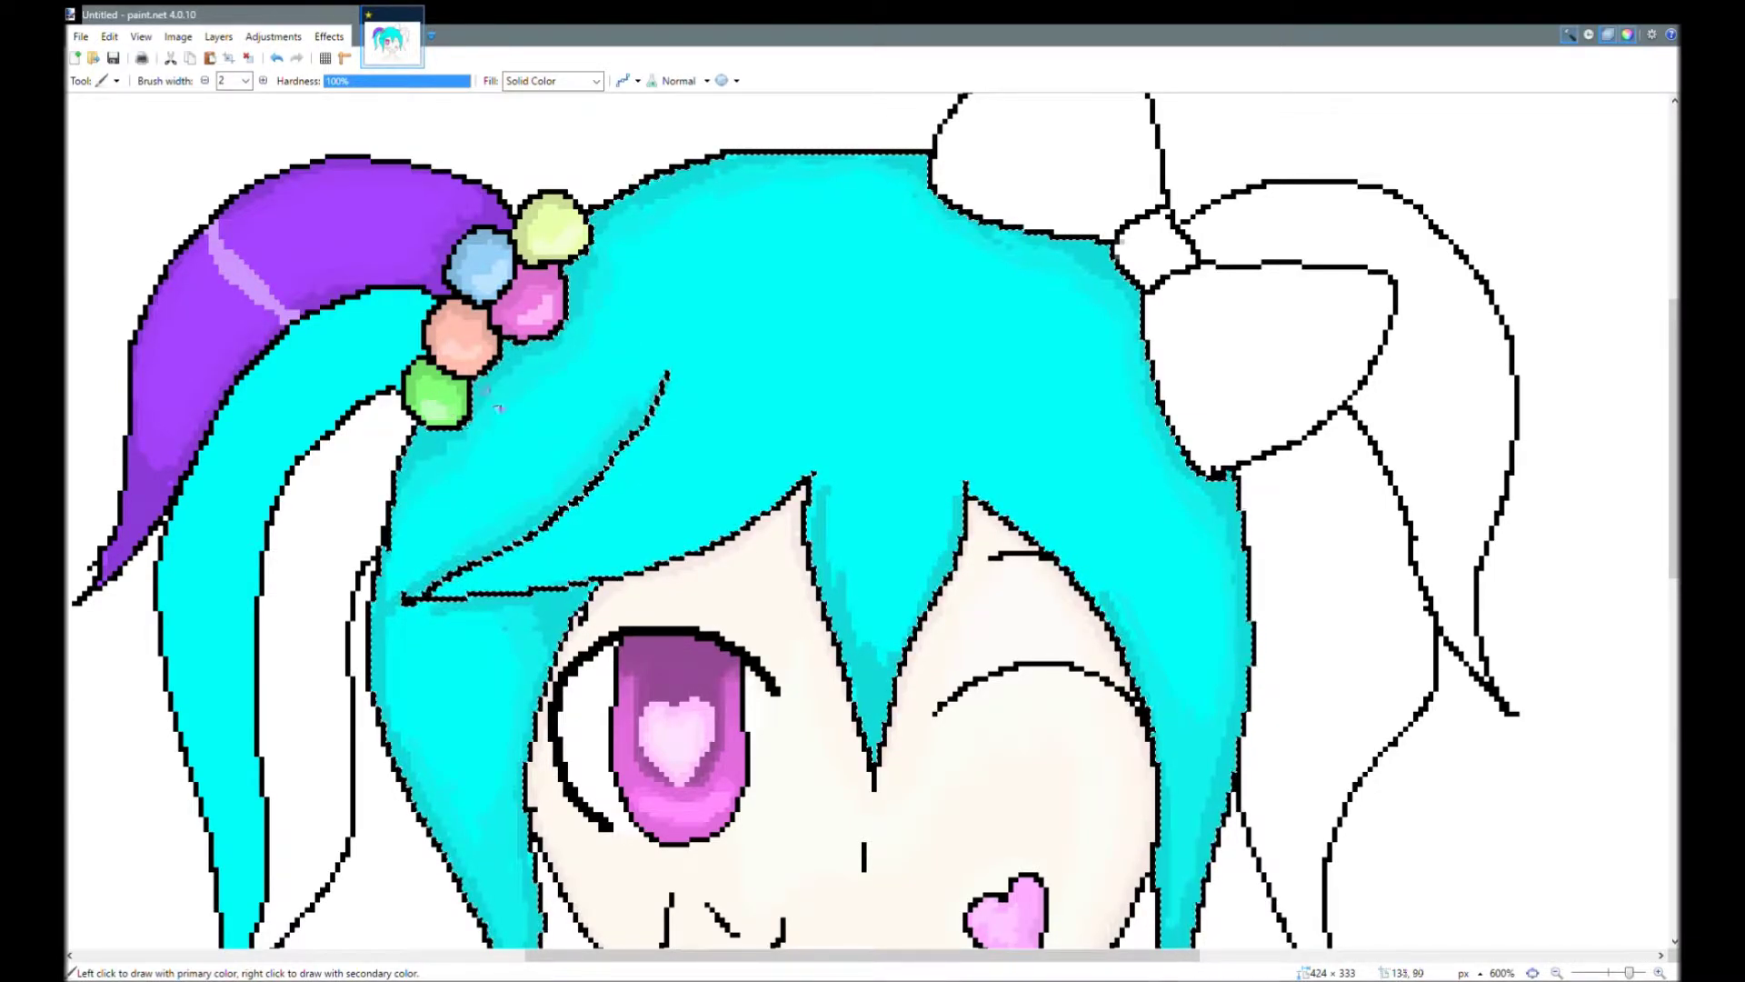
pyautogui.moveTo(847, 581)
pyautogui.mouseDown()
pyautogui.moveTo(873, 662)
pyautogui.moveTo(871, 617)
pyautogui.moveTo(967, 484)
pyautogui.mouseUp()
pyautogui.scroll(-2, 946, 509)
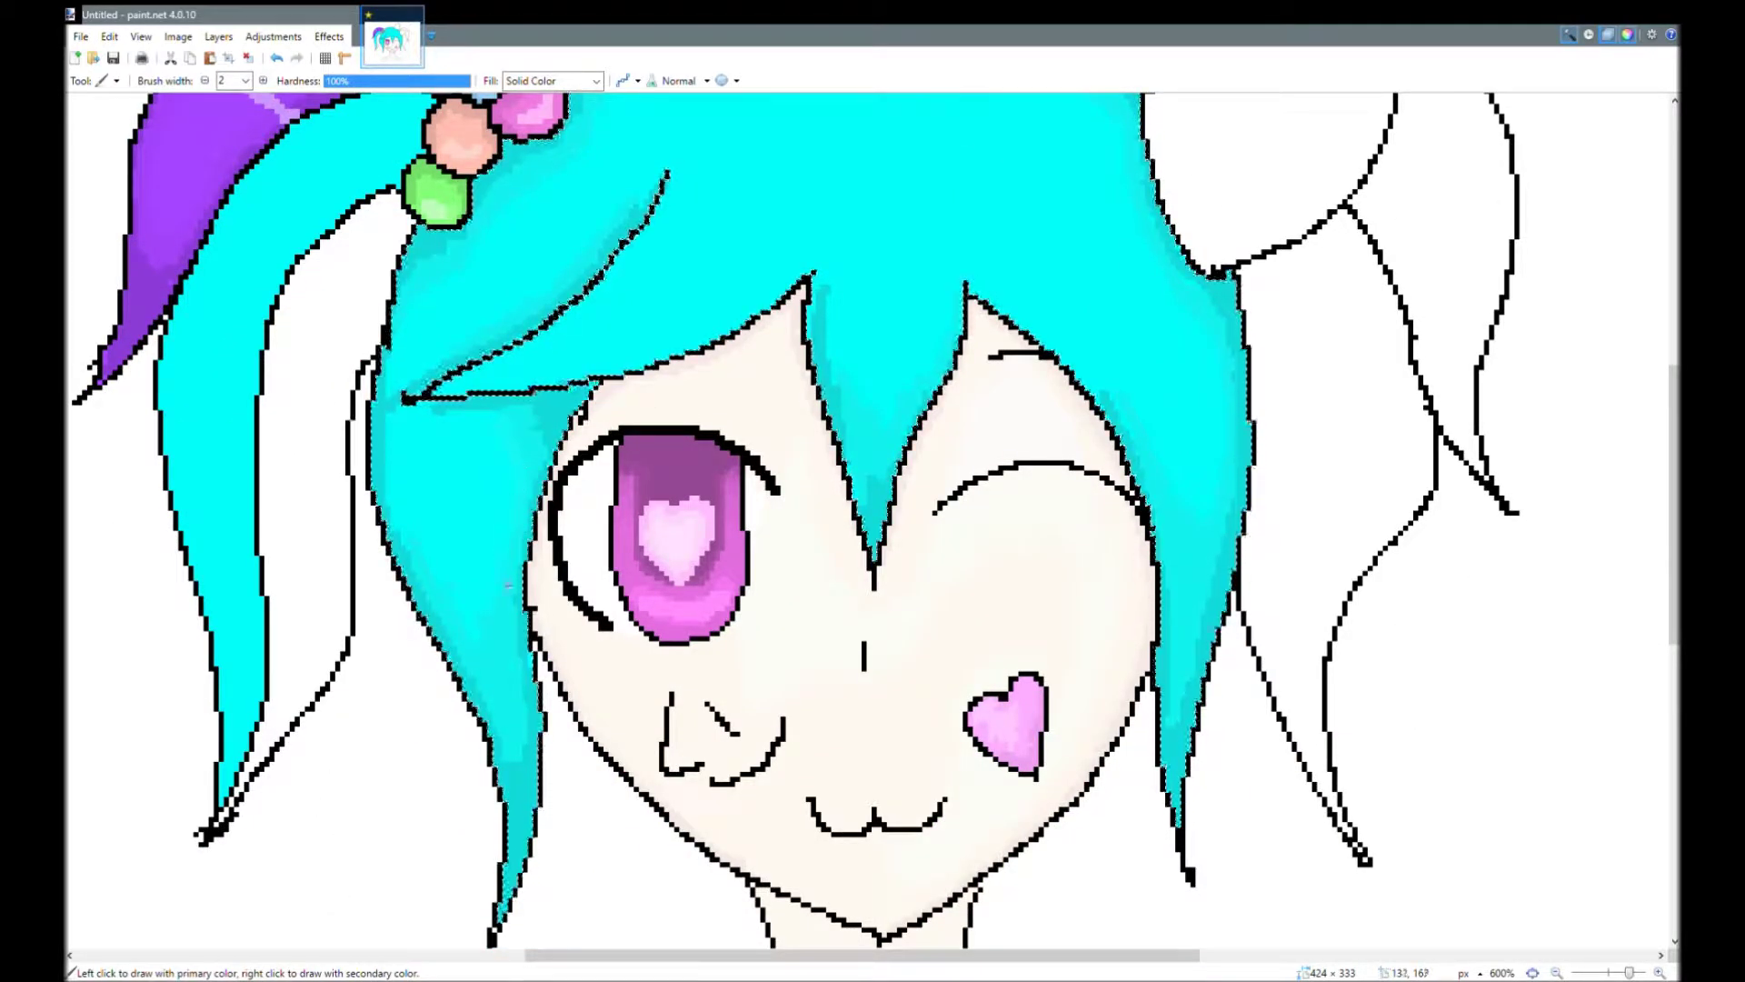
pyautogui.scroll(2, 1039, 609)
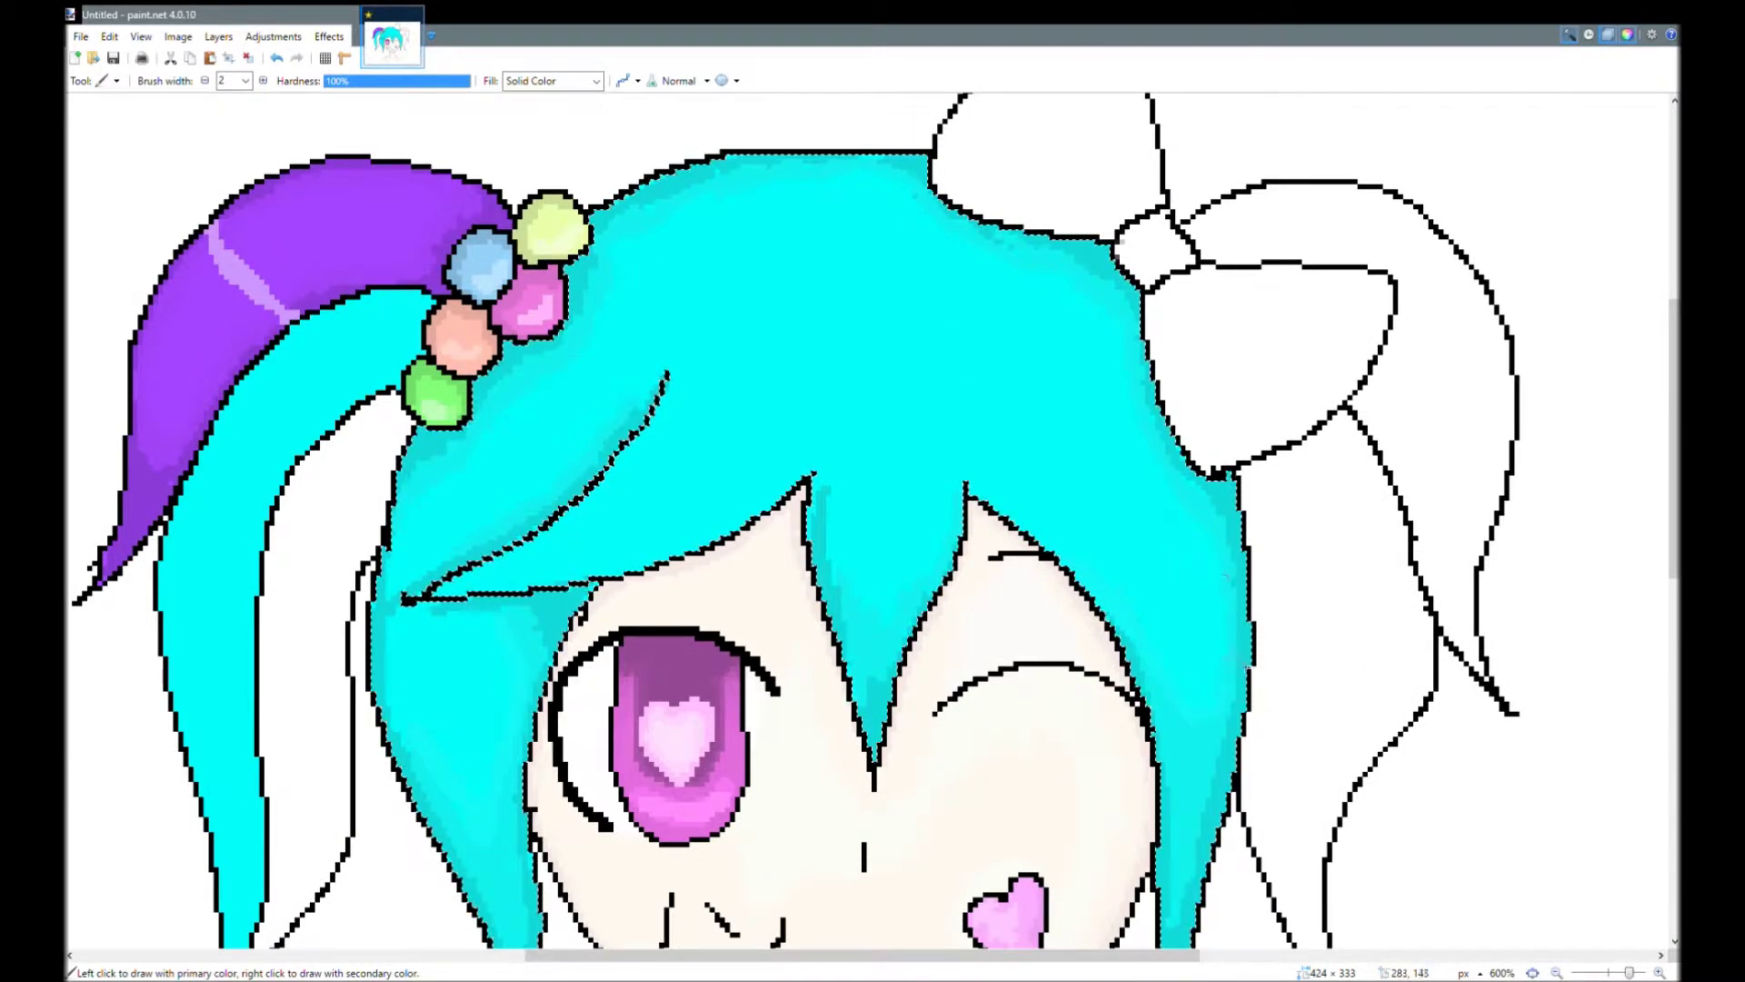
pyautogui.scroll(2, 1248, 665)
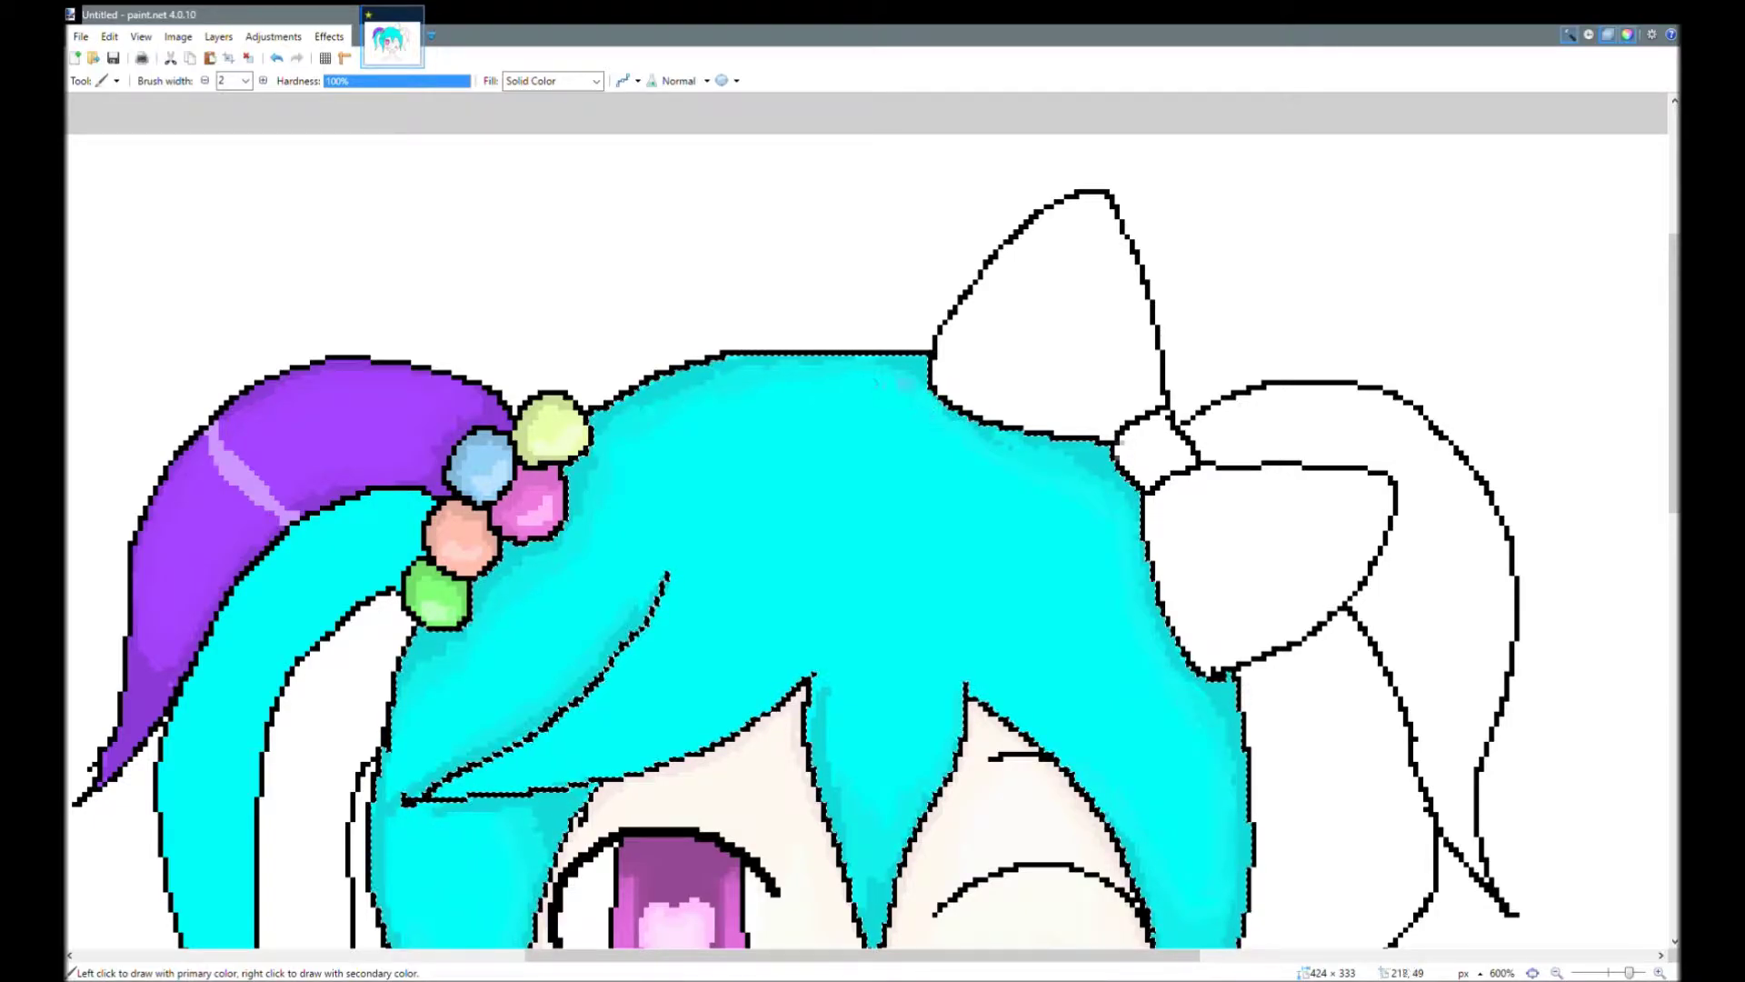
pyautogui.scroll(-3, 571, 557)
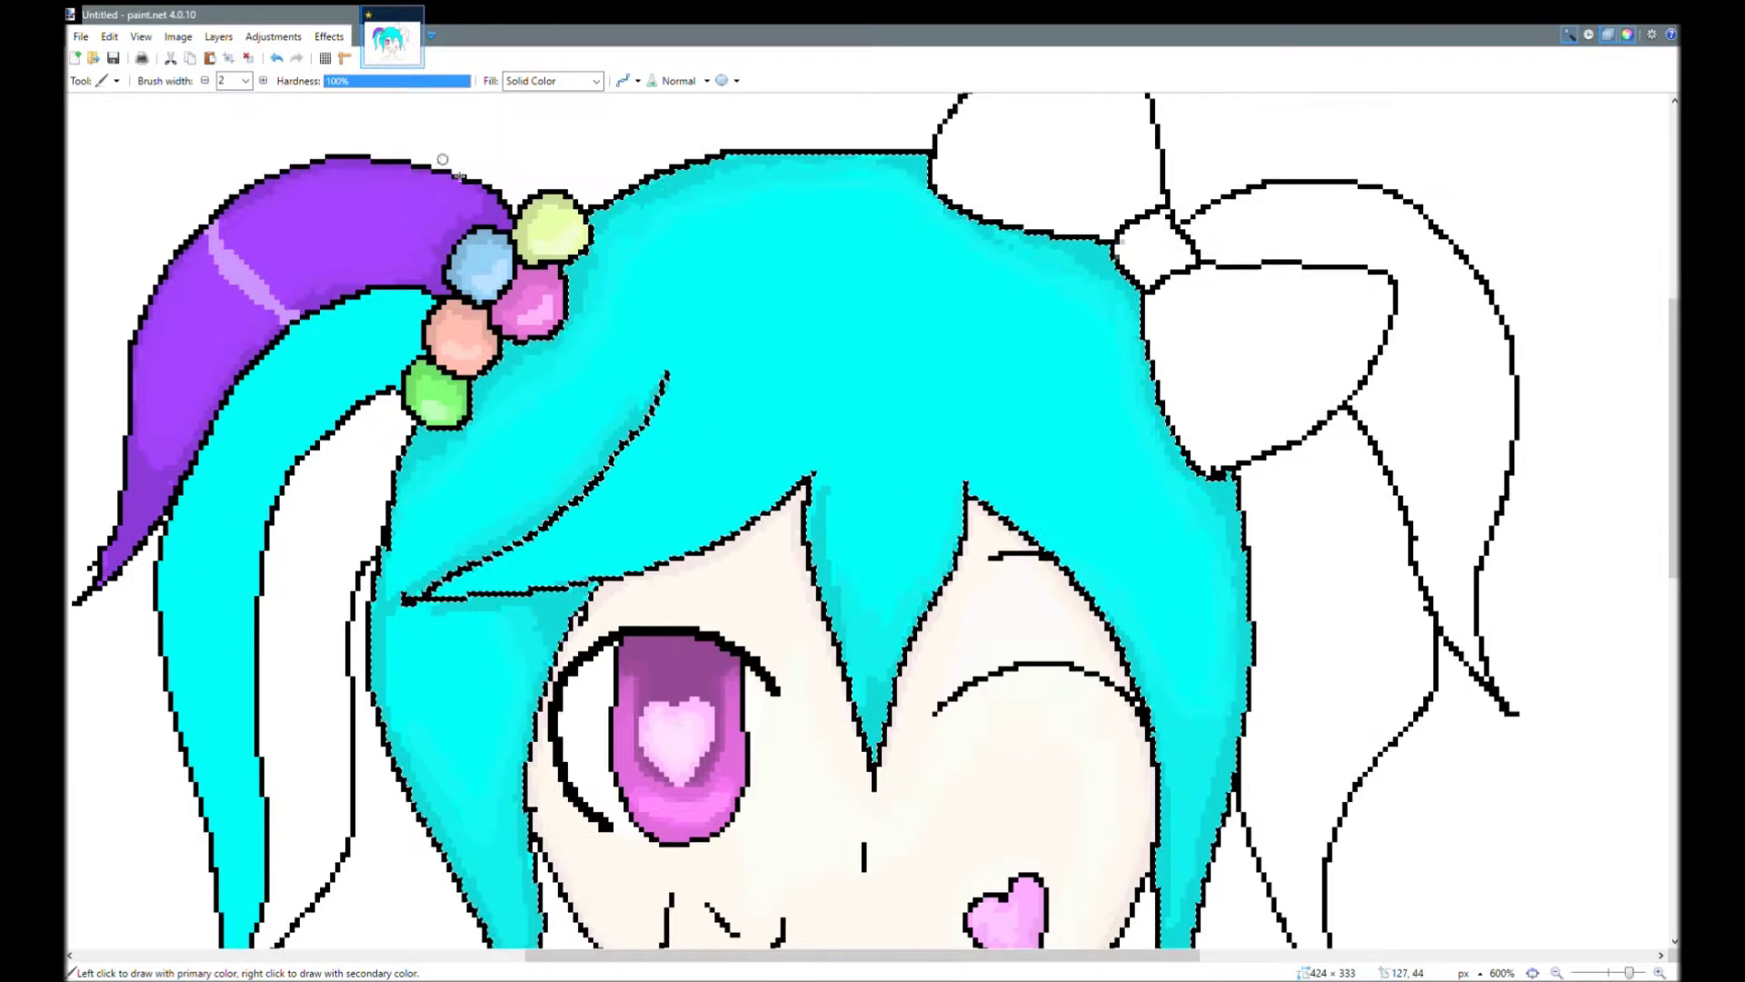
# Shade the cyan strand of the left pigtail darker and paint a pale cyan highlight band across its middle.
pyautogui.scroll(1, 636, 591)
pyautogui.hscroll(-5, 852, 757)
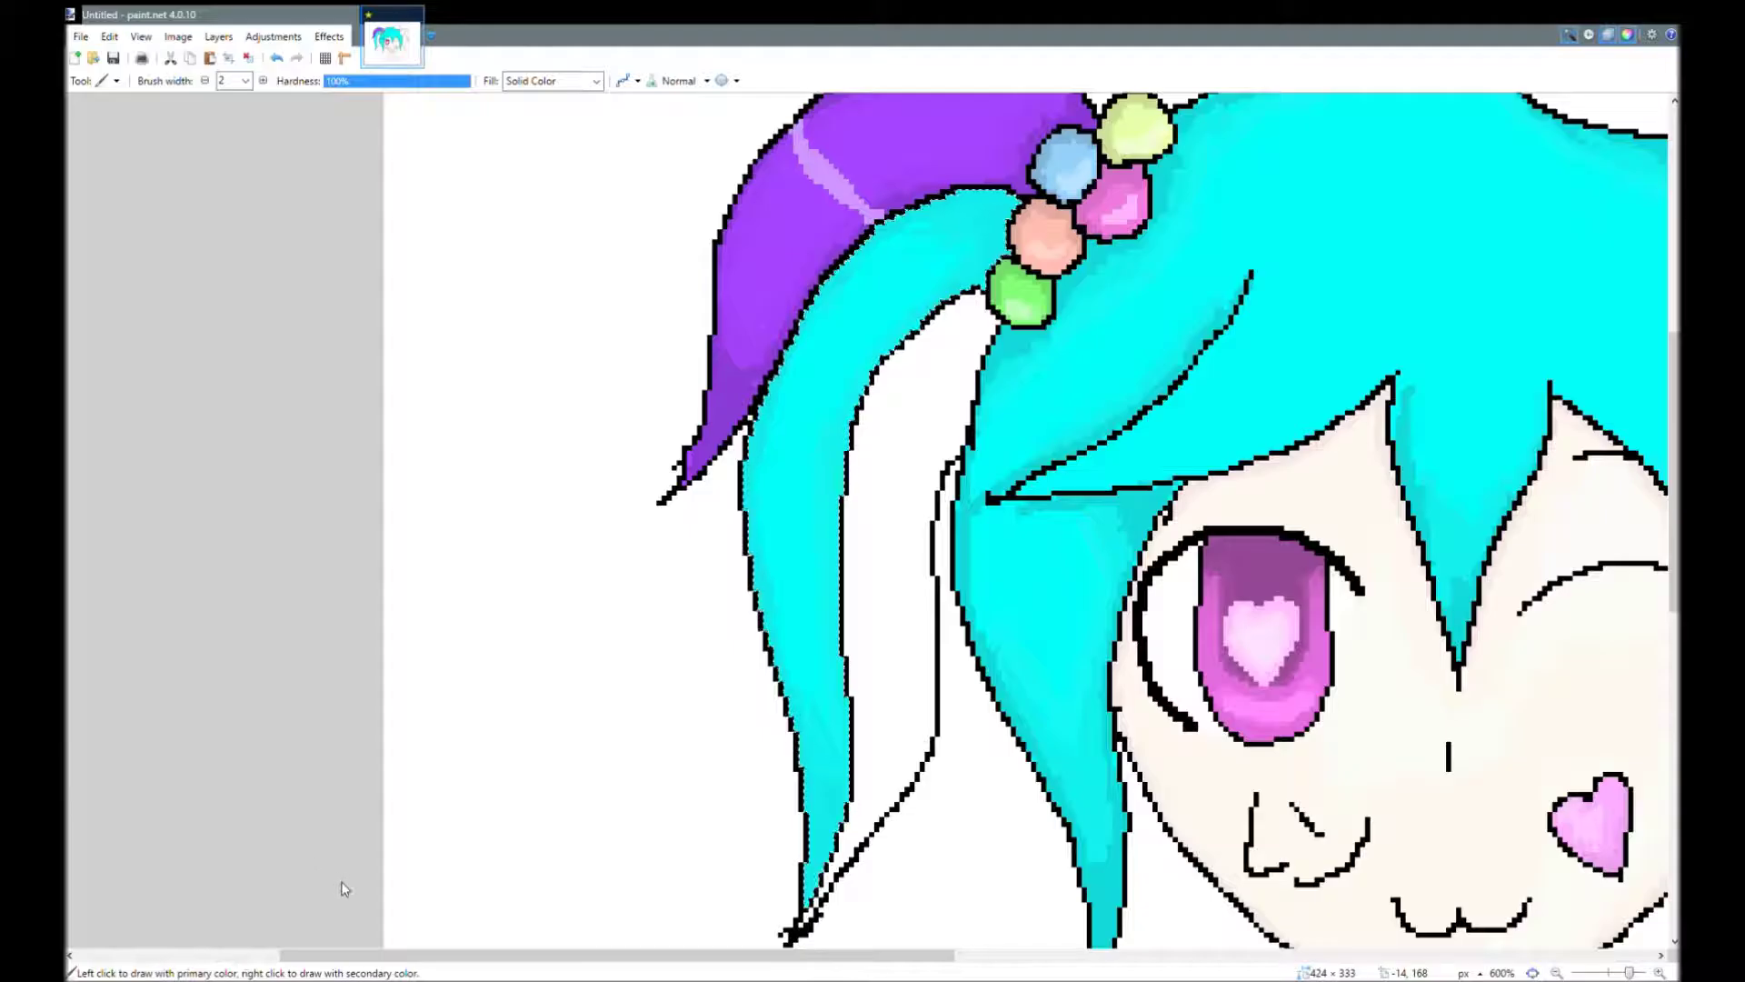
pyautogui.moveTo(875, 222); pyautogui.dragTo(945, 295)
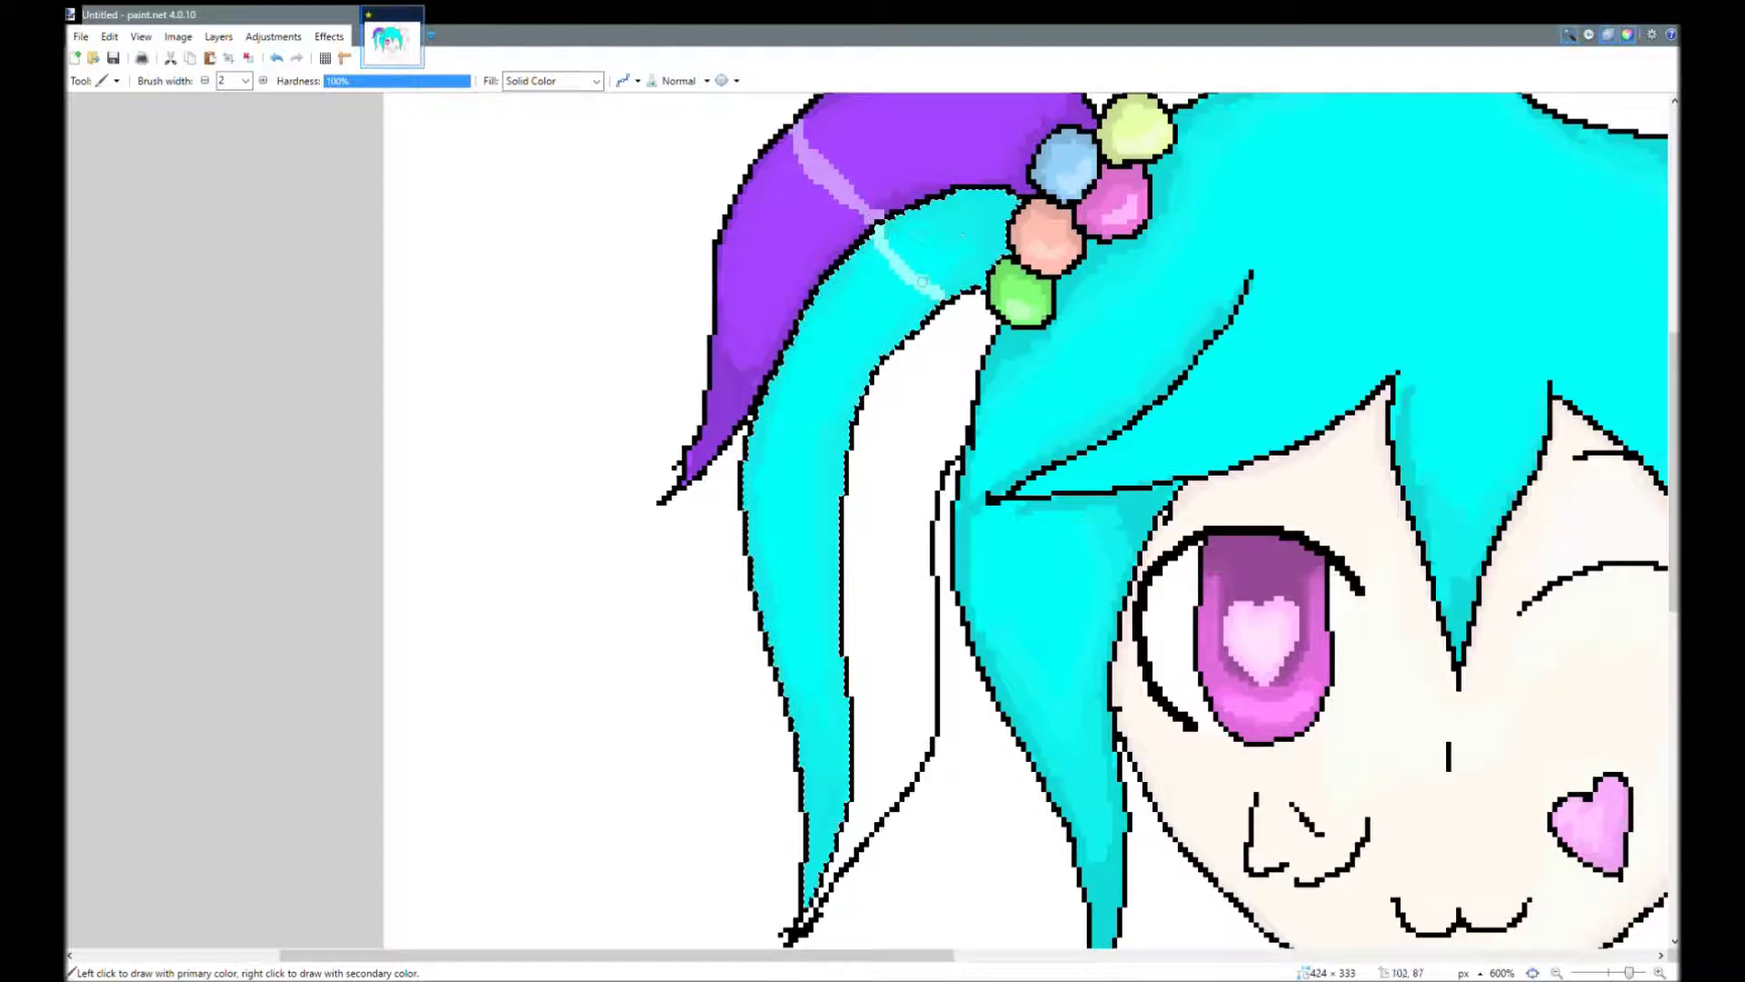
pyautogui.hotkey('ctrl', 'z')
pyautogui.moveTo(857, 429); pyautogui.dragTo(771, 382)
pyautogui.scroll(2, 748, 377)
pyautogui.scroll(-1, 748, 377)
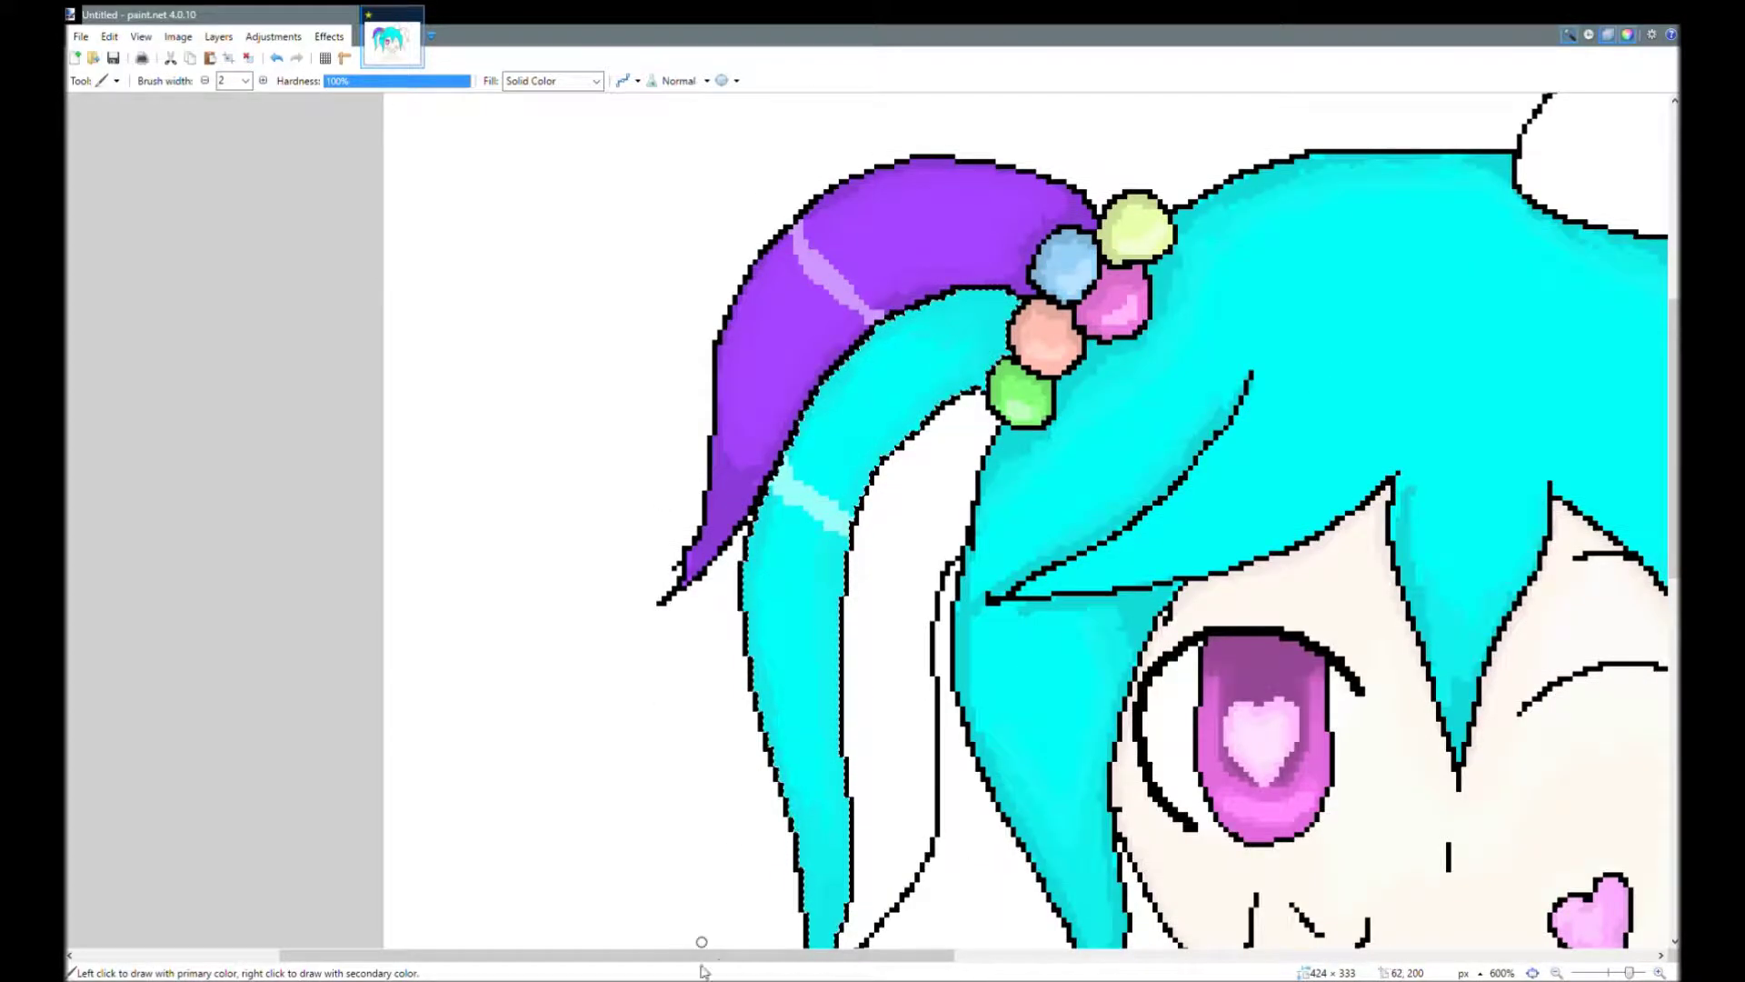
# Select the entire shaded main hair area with the Magic Wand, raising the tolerance to 77%.
pyautogui.moveTo(718, 955); pyautogui.dragTo(832, 955)
pyautogui.click(77, 222)
pyautogui.click(1045, 339)
pyautogui.click(71, 256)
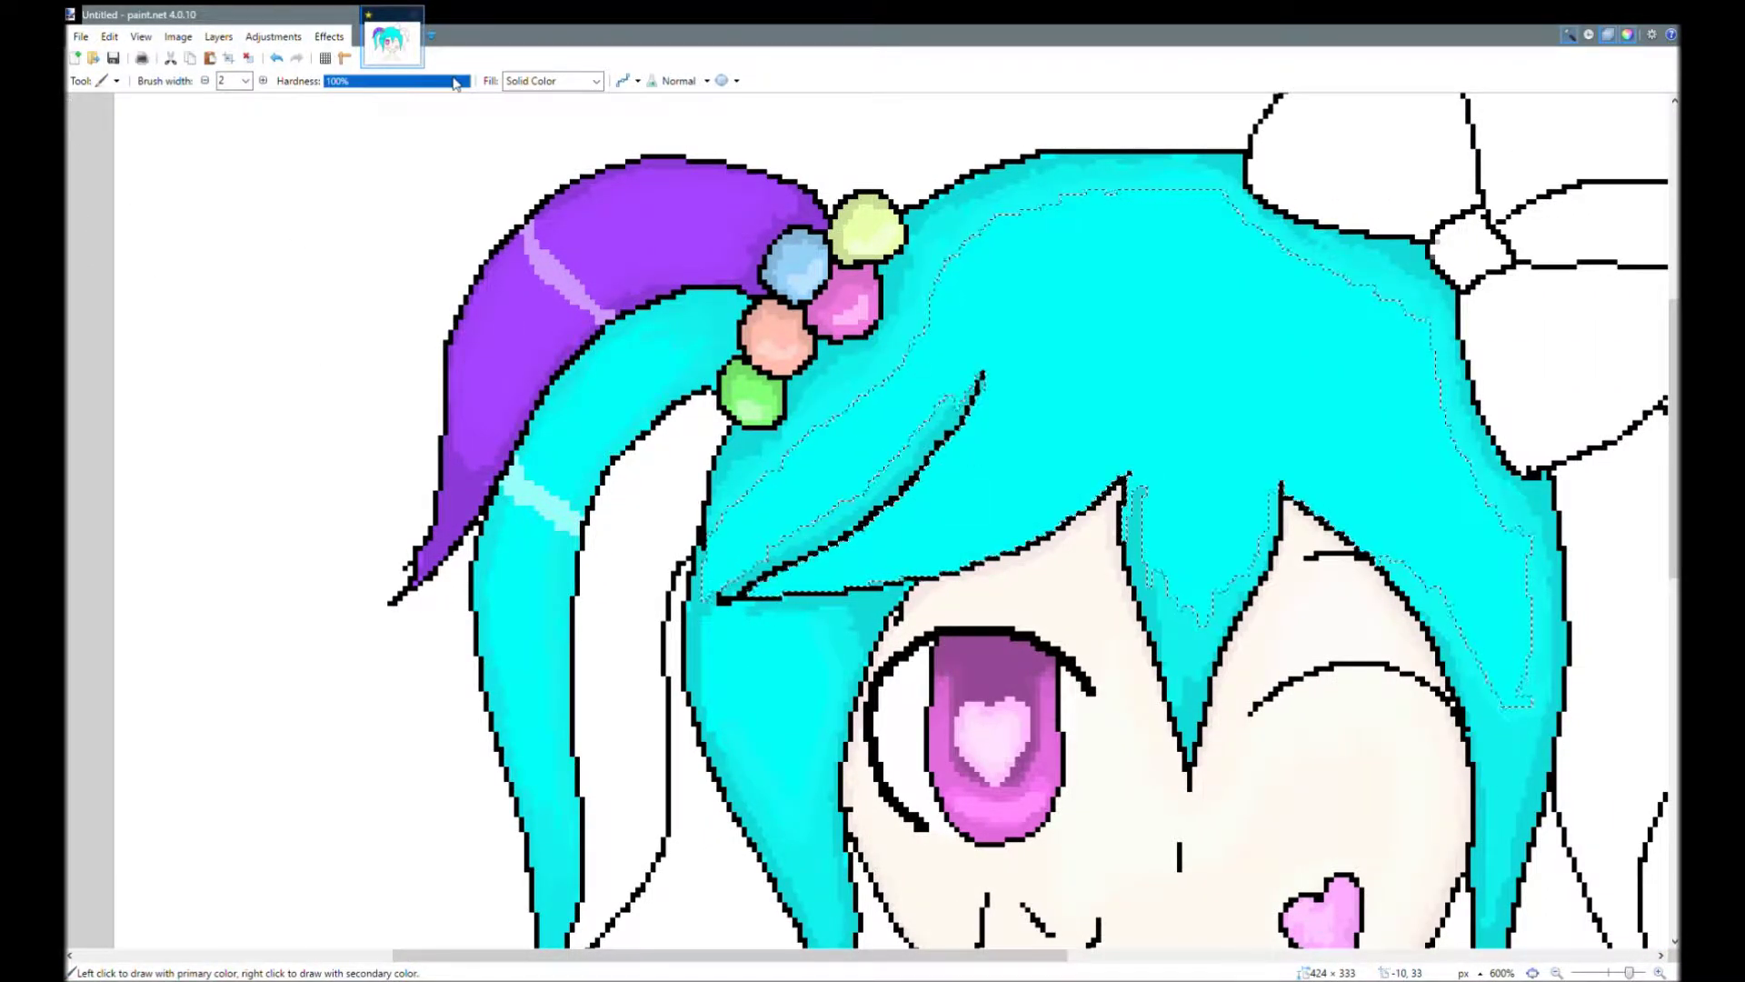
pyautogui.click(80, 202)
pyautogui.click(1068, 272)
pyautogui.moveTo(454, 82); pyautogui.dragTo(499, 89)
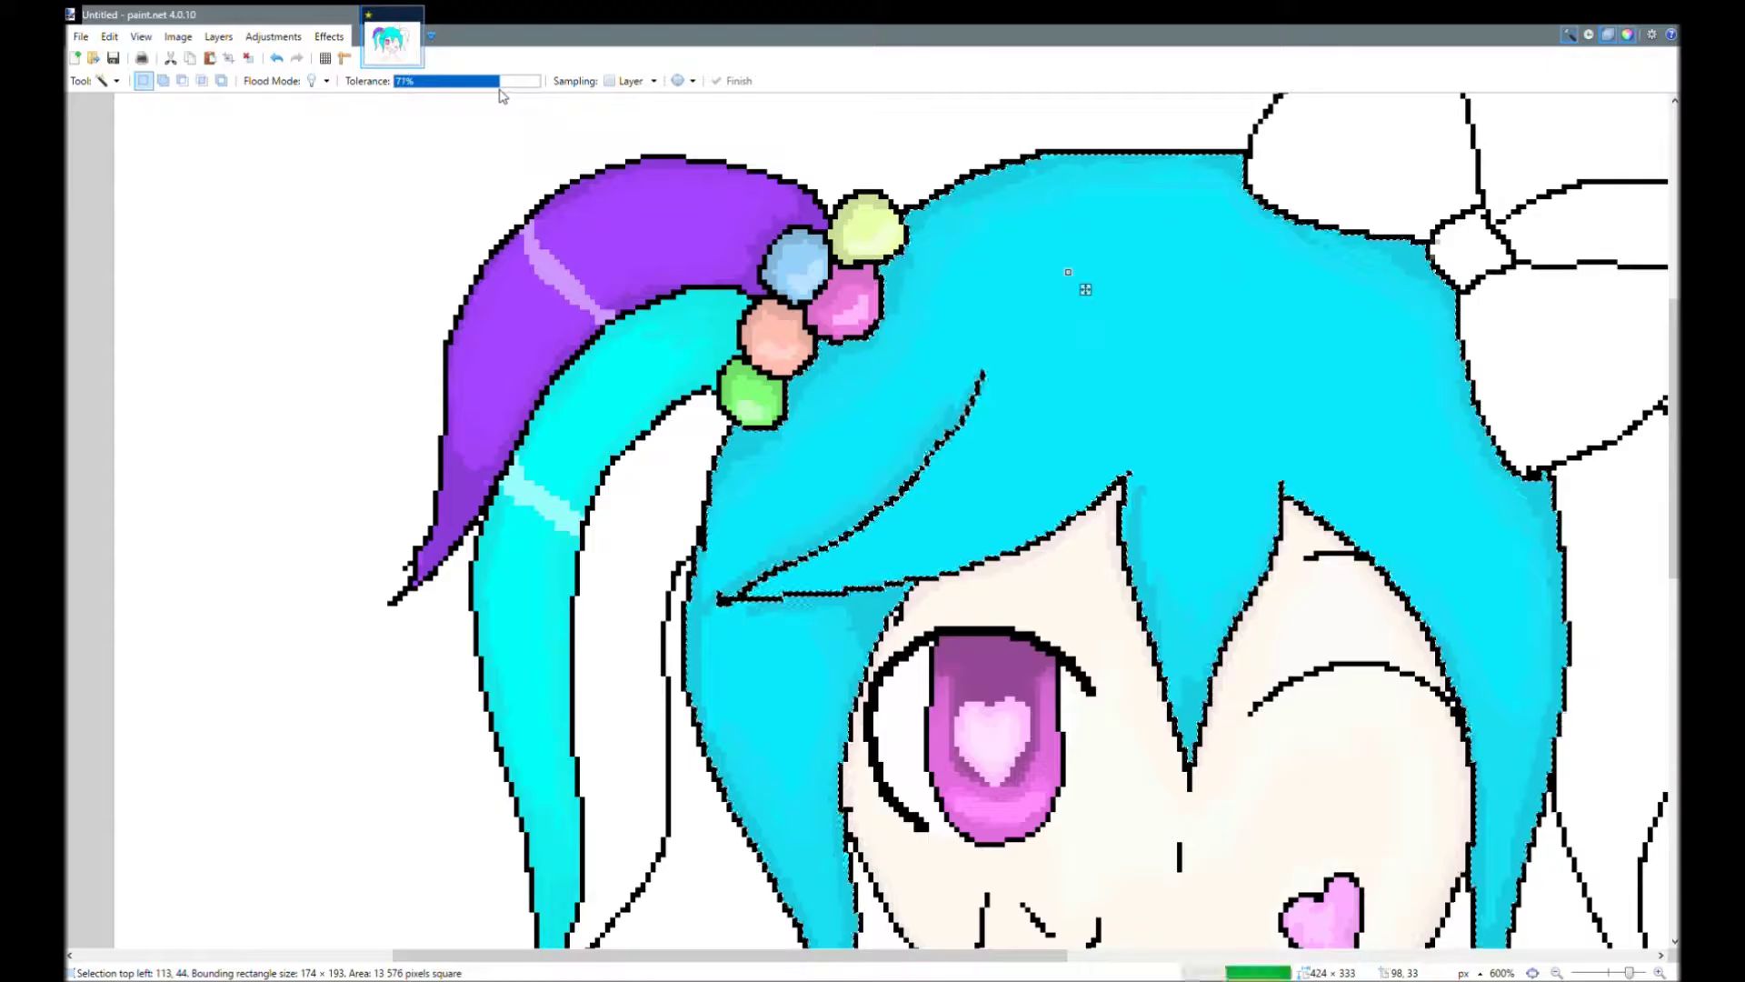
# Paint pale cyan highlight bands across the centre bang, the swept bang and the lower side locks.
pyautogui.click(73, 254)
pyautogui.moveTo(1244, 600)
pyautogui.mouseDown()
pyautogui.moveTo(1227, 627)
pyautogui.moveTo(1146, 604)
pyautogui.mouseUp()
pyautogui.moveTo(948, 562); pyautogui.dragTo(900, 506)
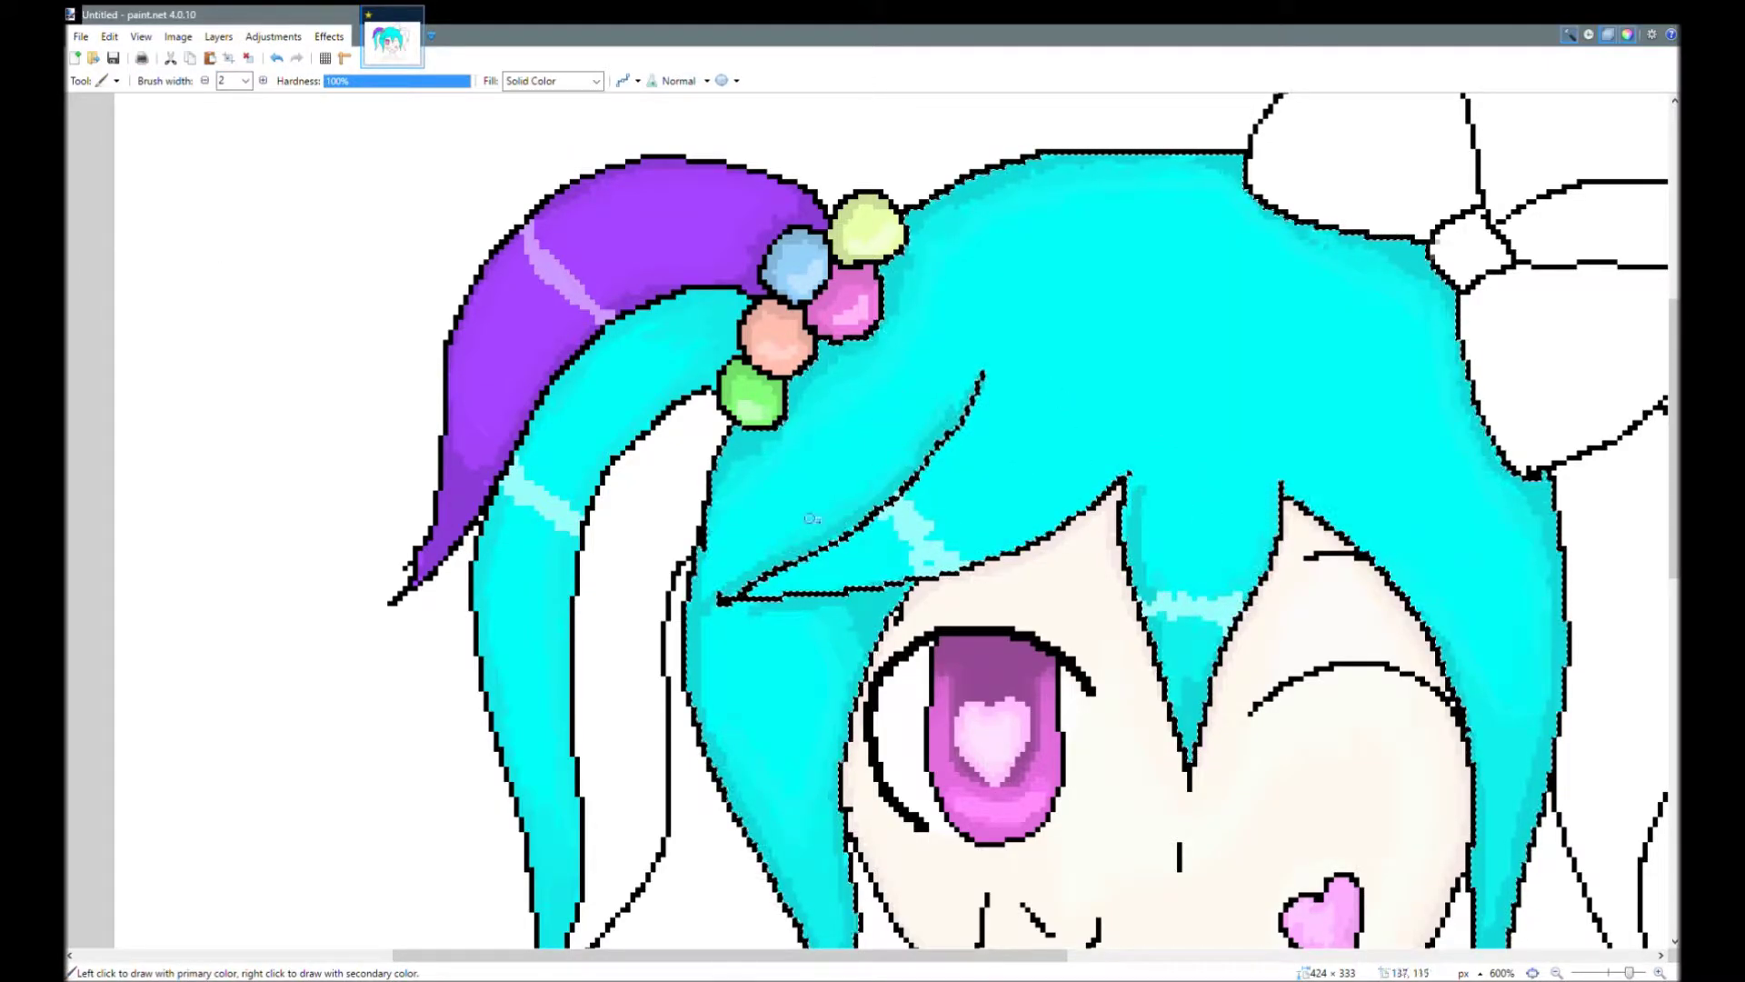
pyautogui.scroll(-2, 812, 536)
pyautogui.moveTo(962, 955); pyautogui.dragTo(1132, 954)
# Paint pale cyan zigzag highlights on the hair below the bow and beside the green bead, then deselect the hair.
pyautogui.scroll(3, 1089, 591)
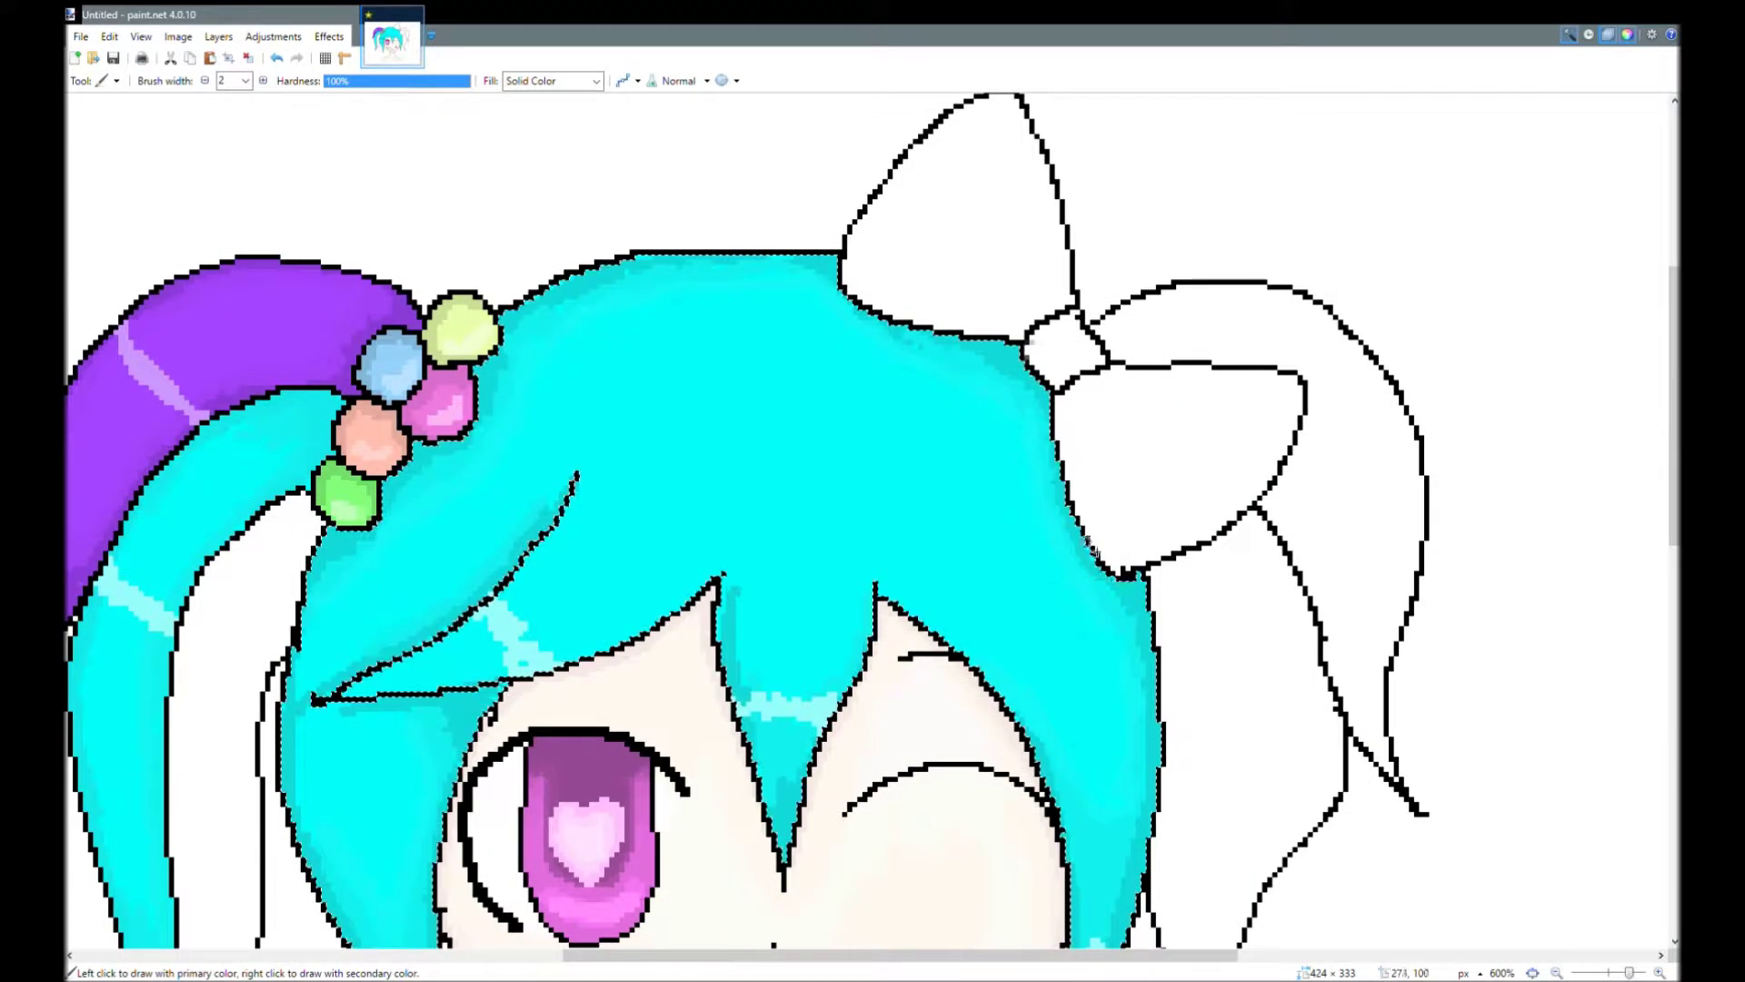
pyautogui.moveTo(1090, 545); pyautogui.dragTo(984, 671)
pyautogui.moveTo(500, 583)
pyautogui.mouseDown()
pyautogui.moveTo(446, 571)
pyautogui.moveTo(389, 496)
pyautogui.mouseUp()
pyautogui.scroll(-5, 284, 482)
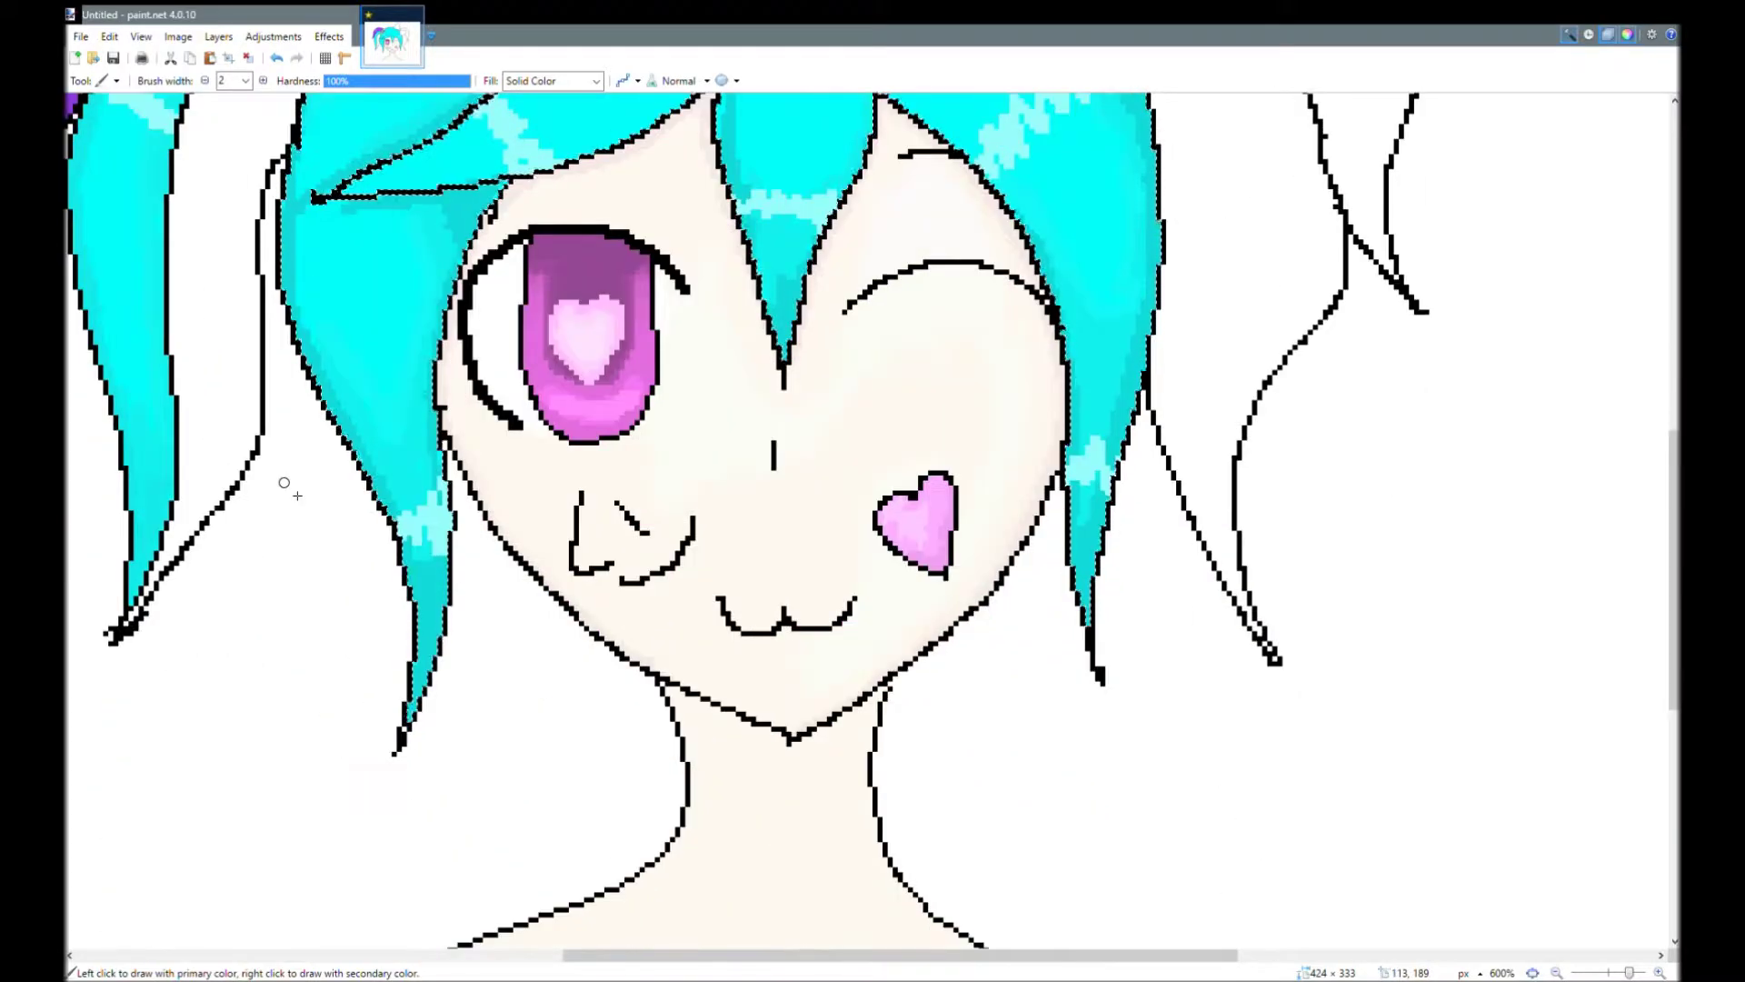
pyautogui.scroll(3, 284, 483)
pyautogui.click(74, 158)
pyautogui.click(346, 500)
# Fill the innermost strand of the left pigtail with bright magenta.
pyautogui.scroll(-1, 345, 500)
pyautogui.scroll(3, 345, 500)
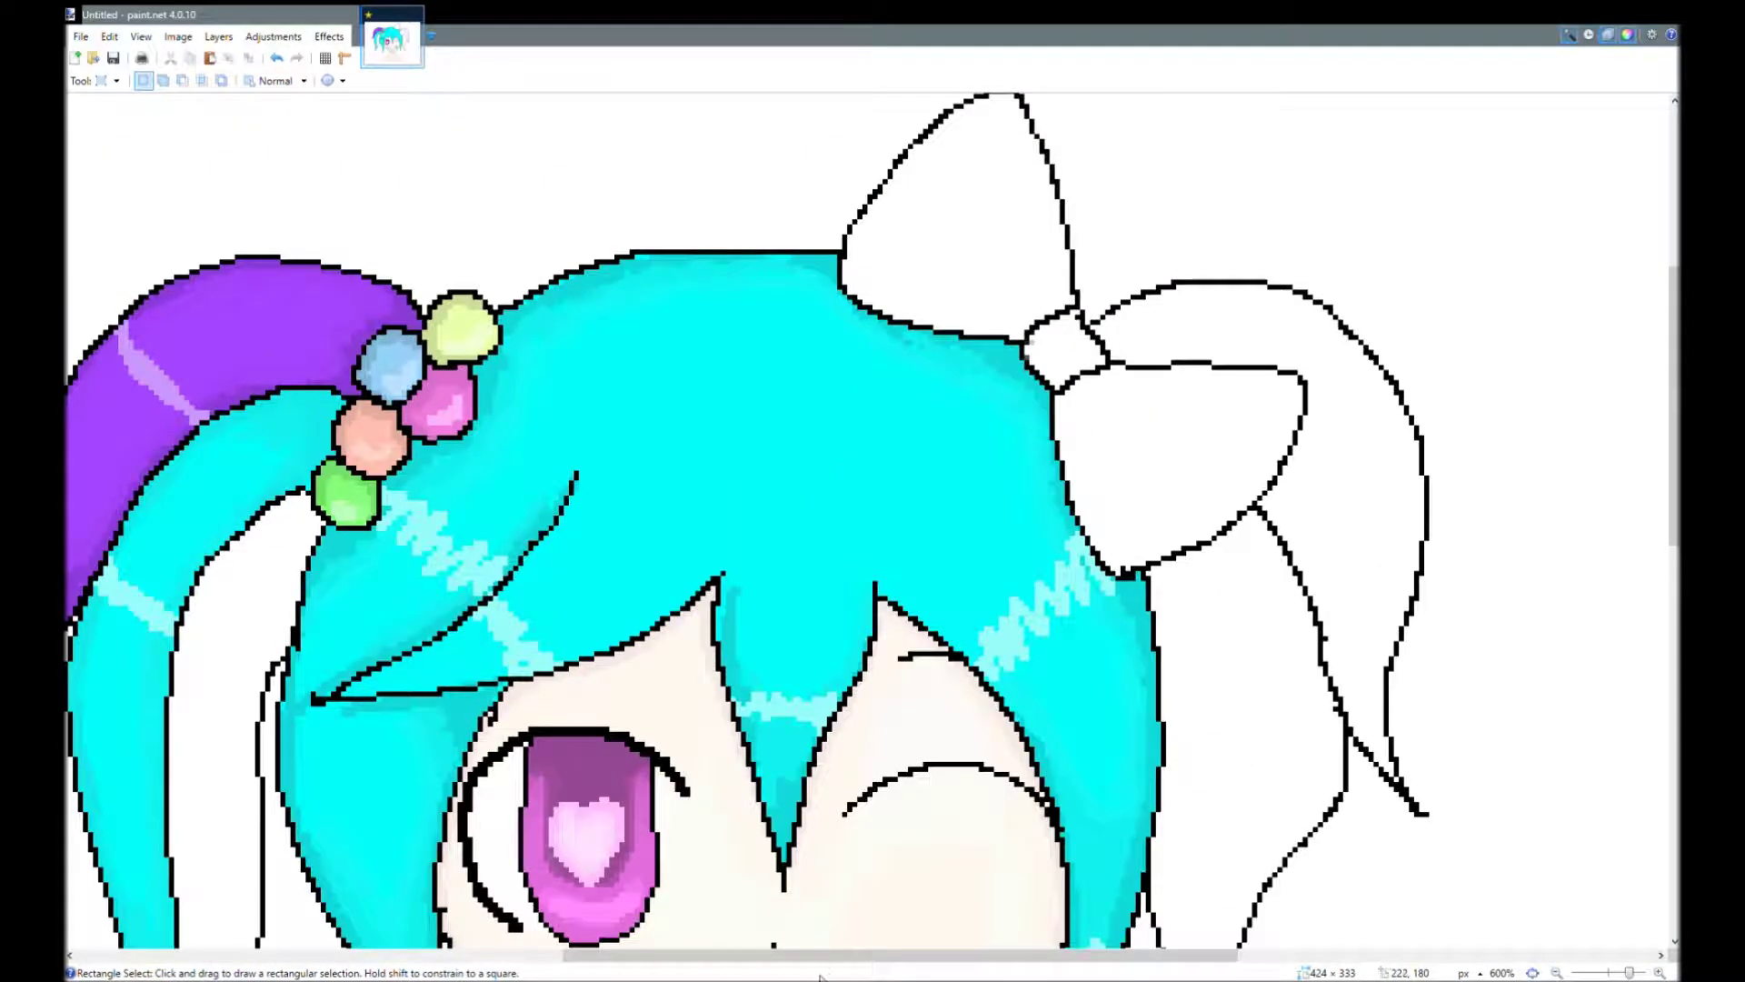
pyautogui.hscroll(2, 127, 410)
pyautogui.hscroll(-6, 127, 391)
pyautogui.scroll(-1, 200, 787)
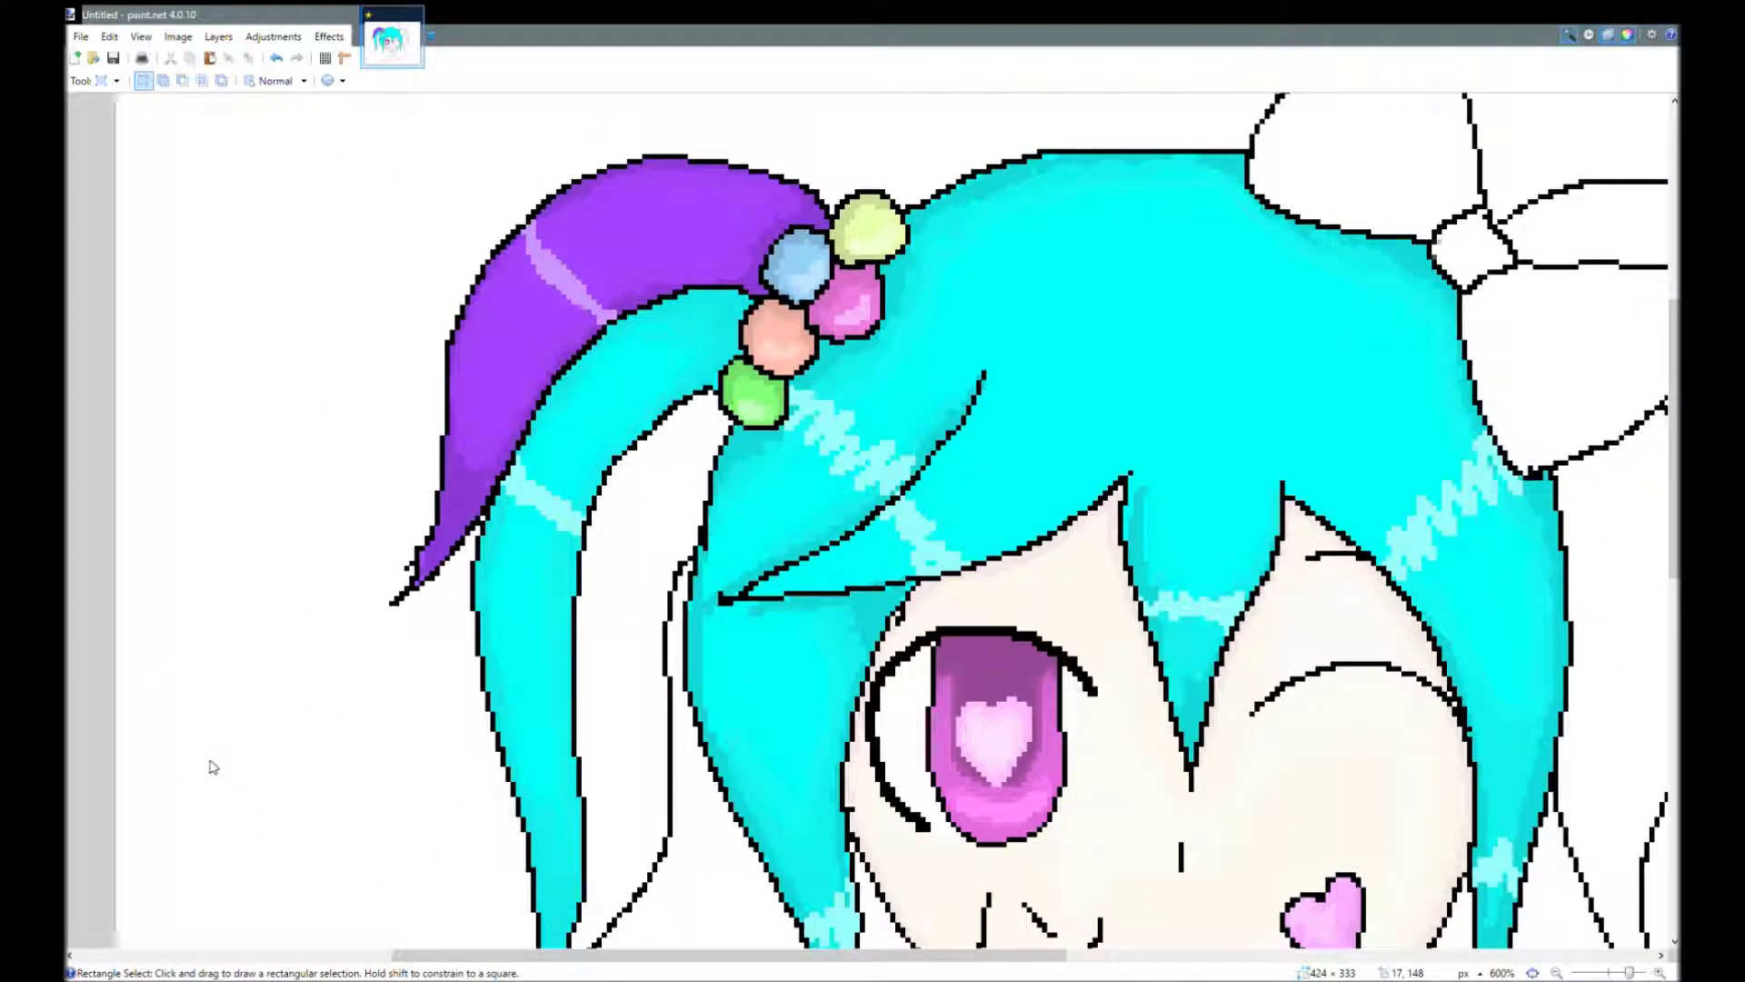
pyautogui.press('f')
pyautogui.click(636, 545)
pyautogui.scroll(-1, 646, 460)
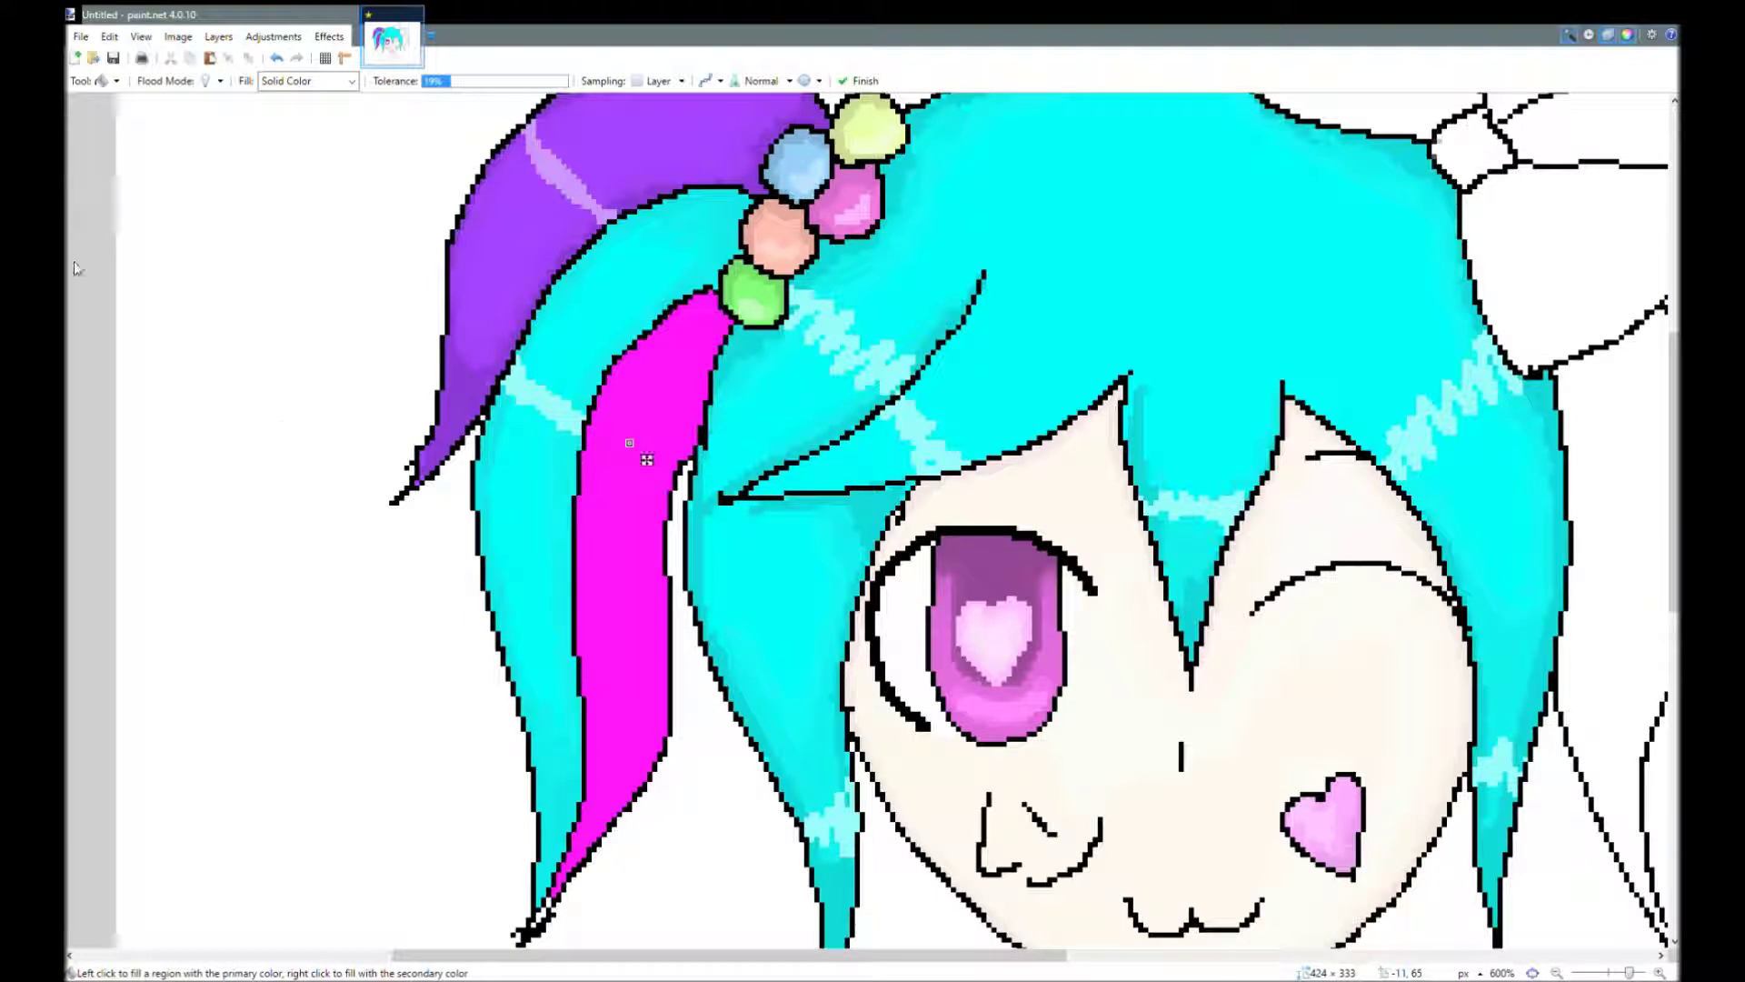
# Select the magenta strand and shade its edges, root and tip with a darker magenta using the 2-pixel brush.
pyautogui.press('s')
pyautogui.press('s')
pyautogui.press('s')
pyautogui.press('s')
pyautogui.click(615, 467)
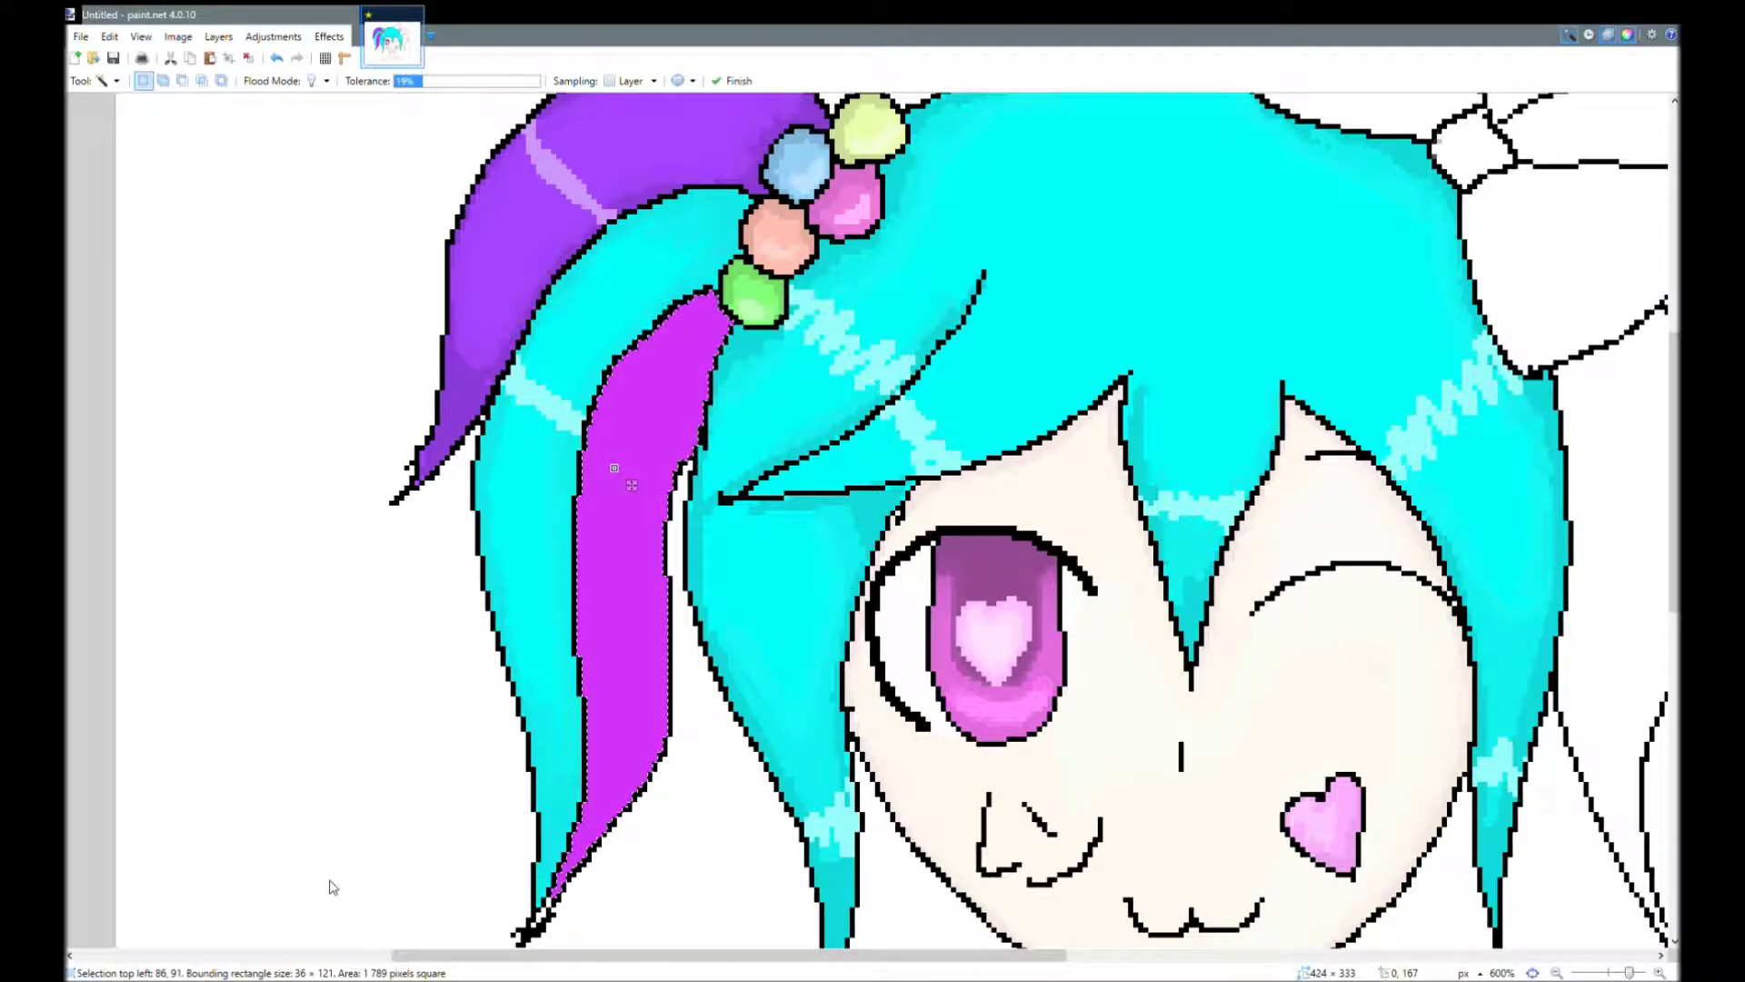
pyautogui.press('b')
pyautogui.scroll(-4, 611, 533)
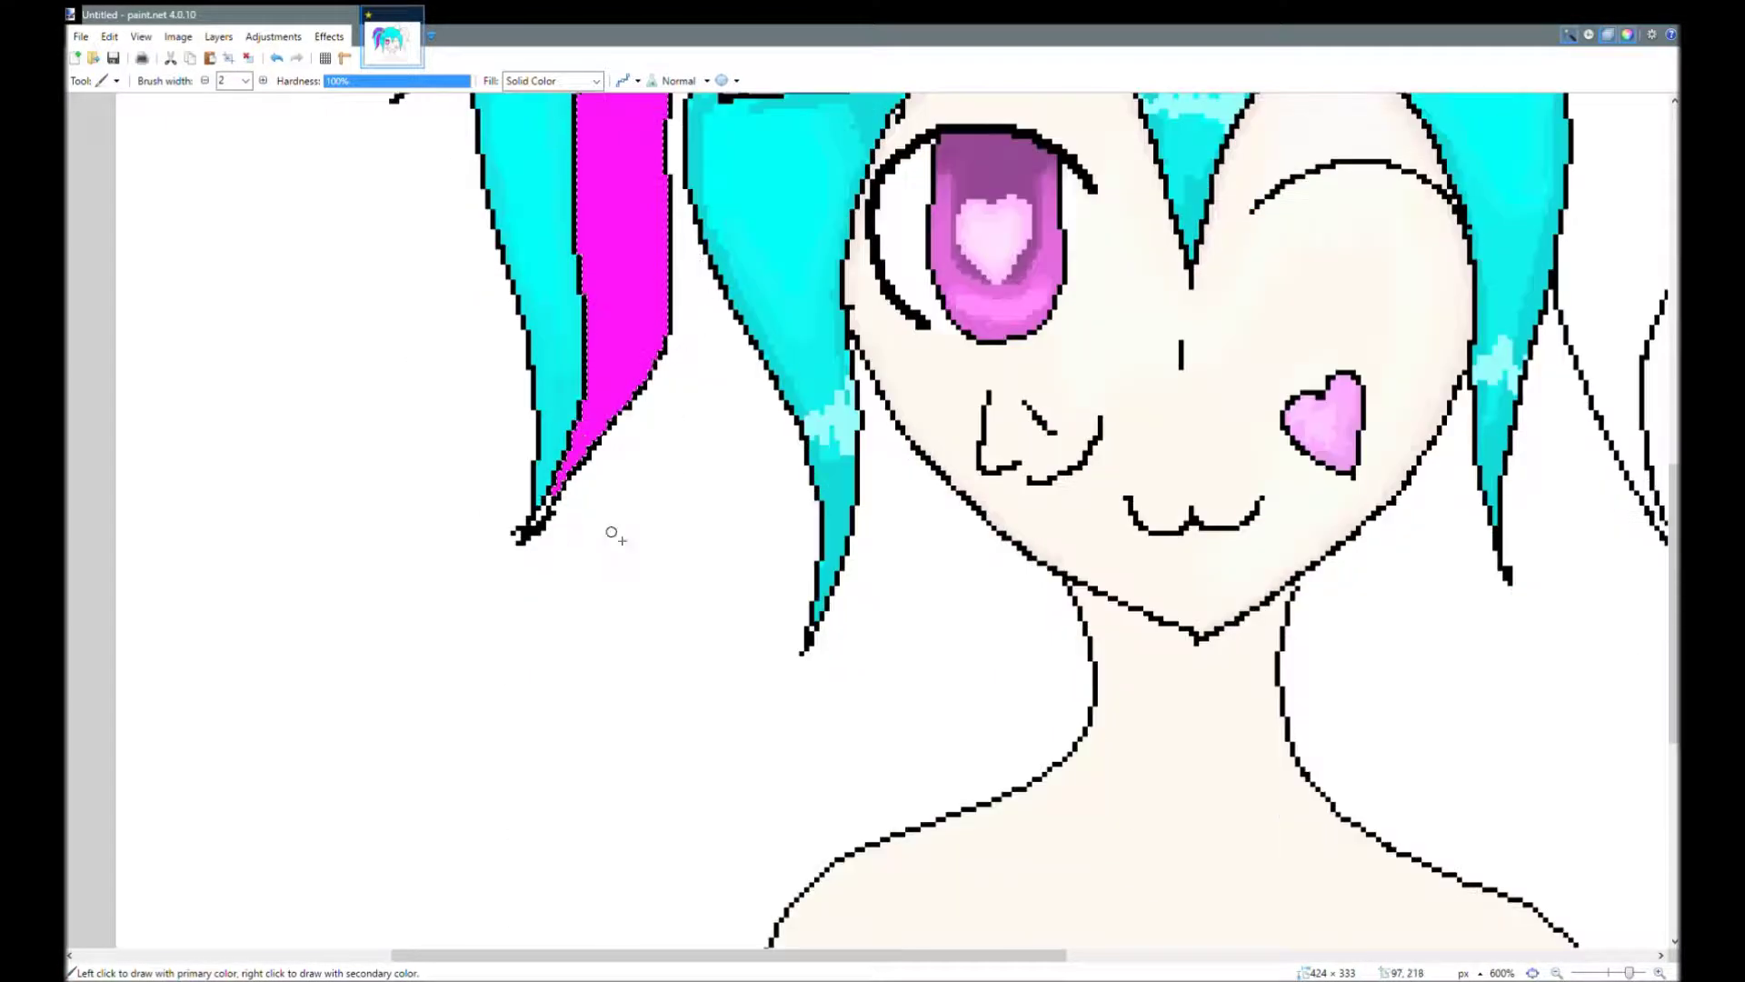
pyautogui.scroll(5, 688, 335)
pyautogui.scroll(-2, 668, 551)
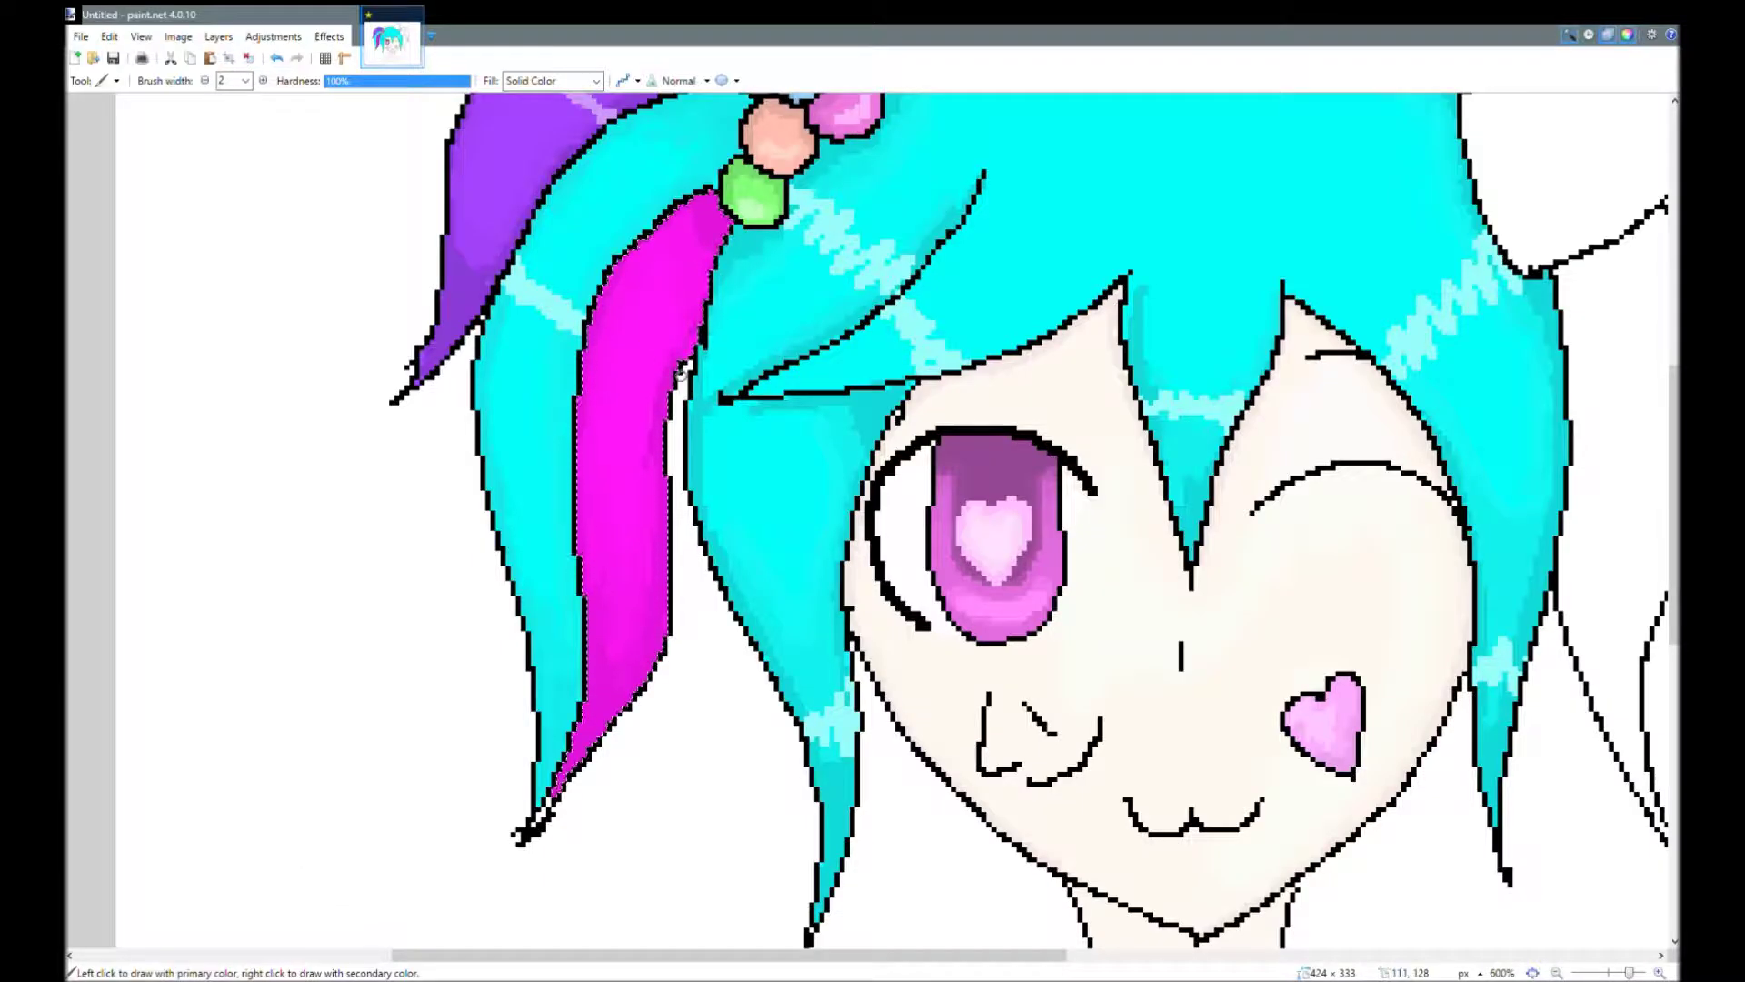
# Deselect the magenta strand and fill the bow's two loops and its knot with light pink.
pyautogui.scroll(2, 343, 893)
pyautogui.hscroll(5, 636, 909)
pyautogui.moveTo(950, 918); pyautogui.dragTo(999, 918)
pyautogui.scroll(2, 950, 918)
pyautogui.press('s')
pyautogui.click(617, 403)
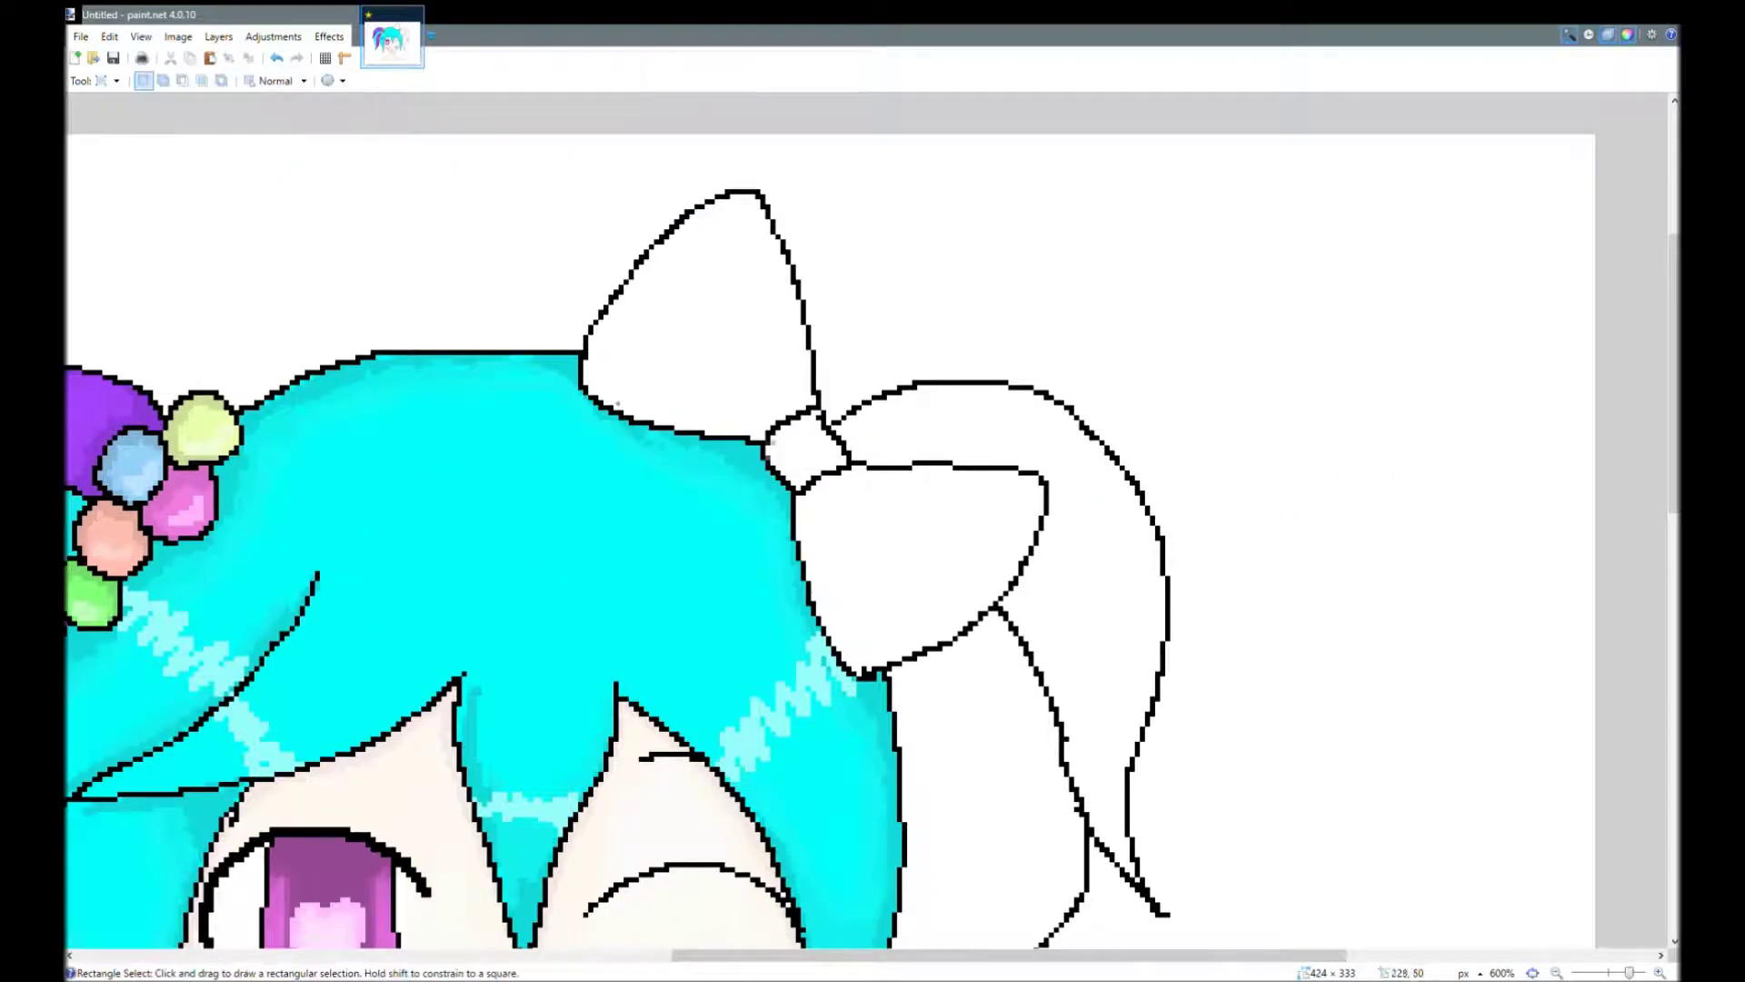
pyautogui.press('f')
pyautogui.click(709, 336)
pyautogui.click(807, 450)
pyautogui.click(909, 545)
# Select the bow's knot and shade its edges with a darker pink.
pyautogui.press('s')
pyautogui.press('s')
pyautogui.press('s')
pyautogui.press('s')
pyautogui.click(805, 450)
pyautogui.press('b')
pyautogui.moveTo(780, 434)
pyautogui.mouseDown()
pyautogui.moveTo(812, 421)
pyautogui.moveTo(774, 464)
pyautogui.mouseUp()
# Select the bow's upper loop and paint a darker pink inner fold along its outer edge.
pyautogui.press('s')
pyautogui.press('s')
pyautogui.press('s')
pyautogui.press('s')
pyautogui.click(700, 338)
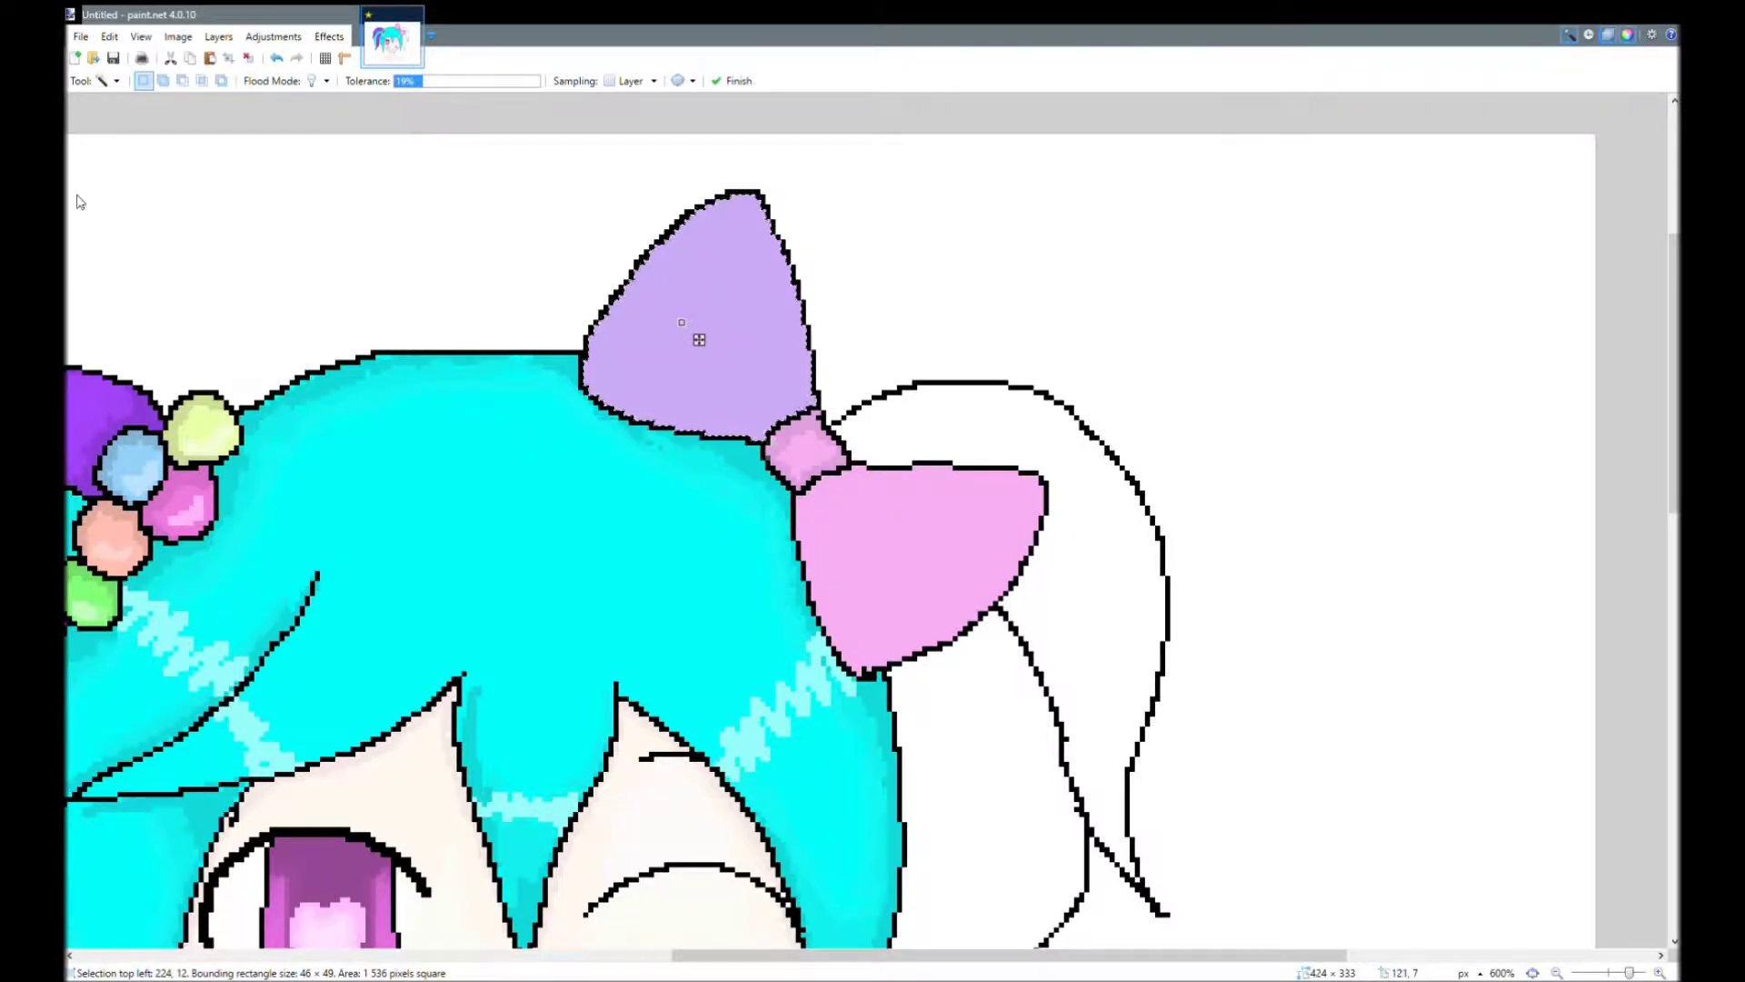
pyautogui.press('b')
pyautogui.moveTo(734, 218)
pyautogui.mouseDown()
pyautogui.moveTo(789, 338)
pyautogui.moveTo(752, 293)
pyautogui.mouseUp()
# Select the bow's lower loop and paint a darker pink inner fold along its upper edge.
pyautogui.press('s')
pyautogui.click(997, 508)
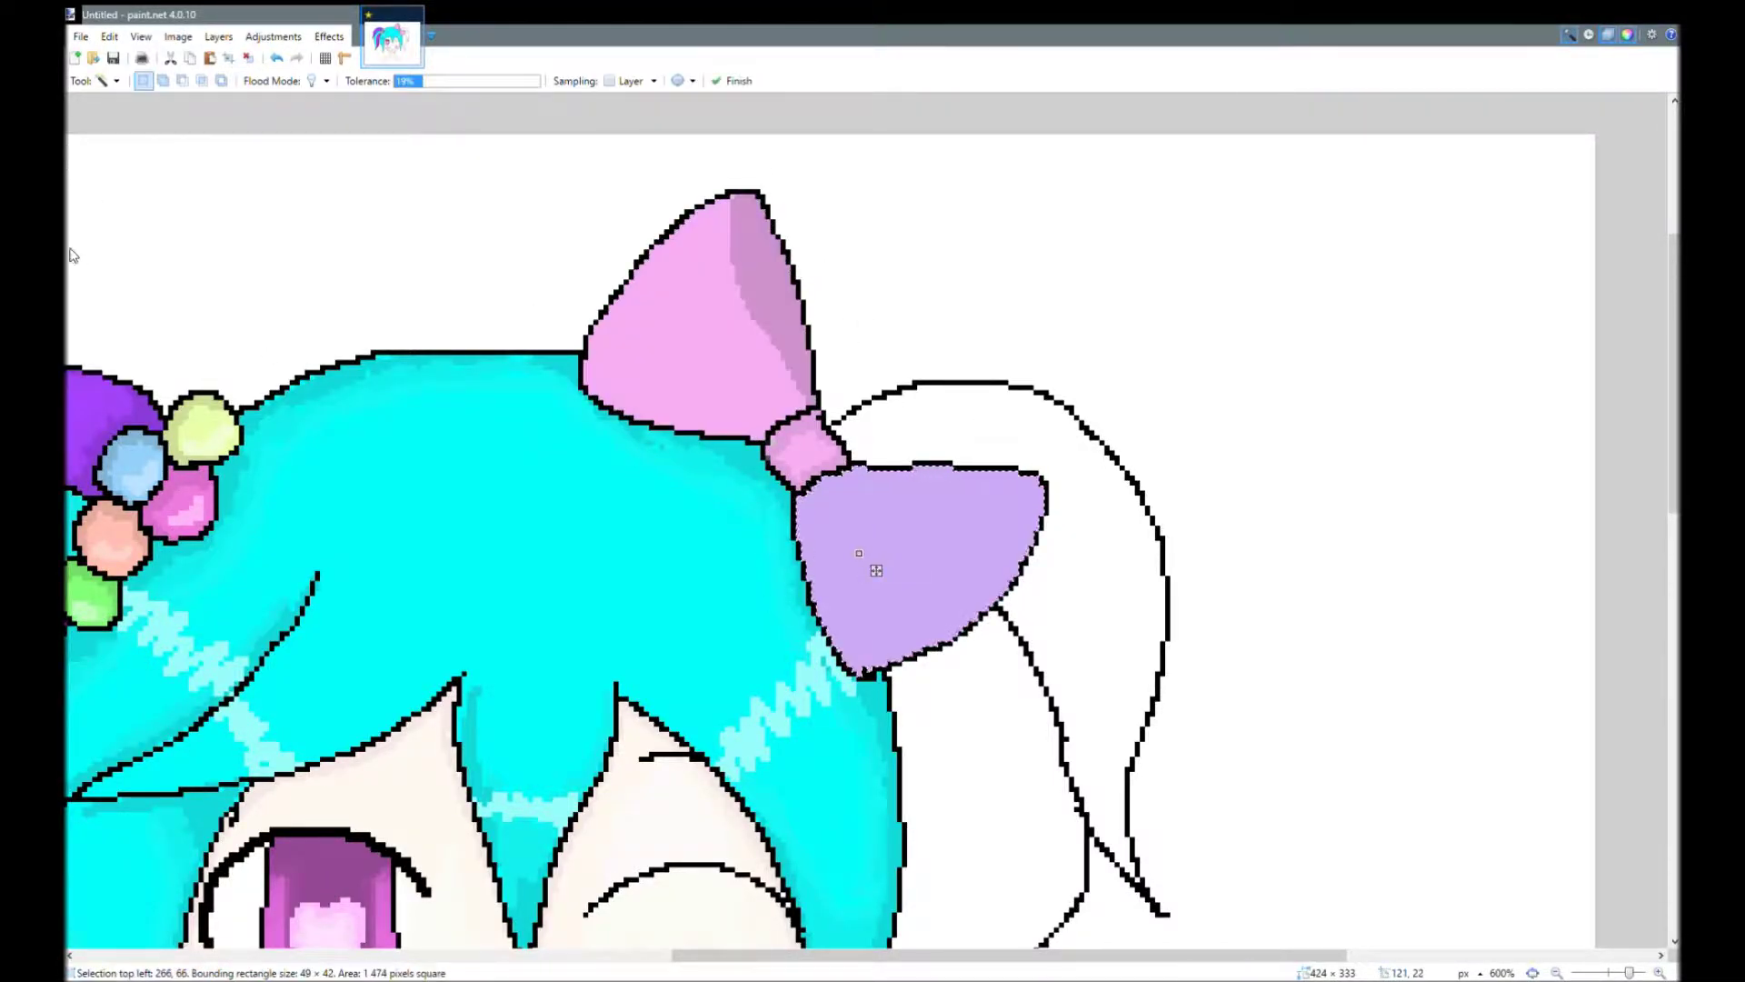
pyautogui.press('b')
pyautogui.moveTo(873, 474)
pyautogui.mouseDown()
pyautogui.moveTo(1037, 486)
pyautogui.moveTo(981, 491)
pyautogui.mouseUp()
# Select the light pink area of the bow's upper loop and shade its edges with a slightly darker pink.
pyautogui.press('s')
pyautogui.click(641, 343)
pyautogui.press('b')
pyautogui.moveTo(728, 200); pyautogui.dragTo(591, 383)
pyautogui.moveTo(797, 387)
pyautogui.mouseDown()
pyautogui.moveTo(758, 429)
pyautogui.moveTo(723, 415)
pyautogui.mouseUp()
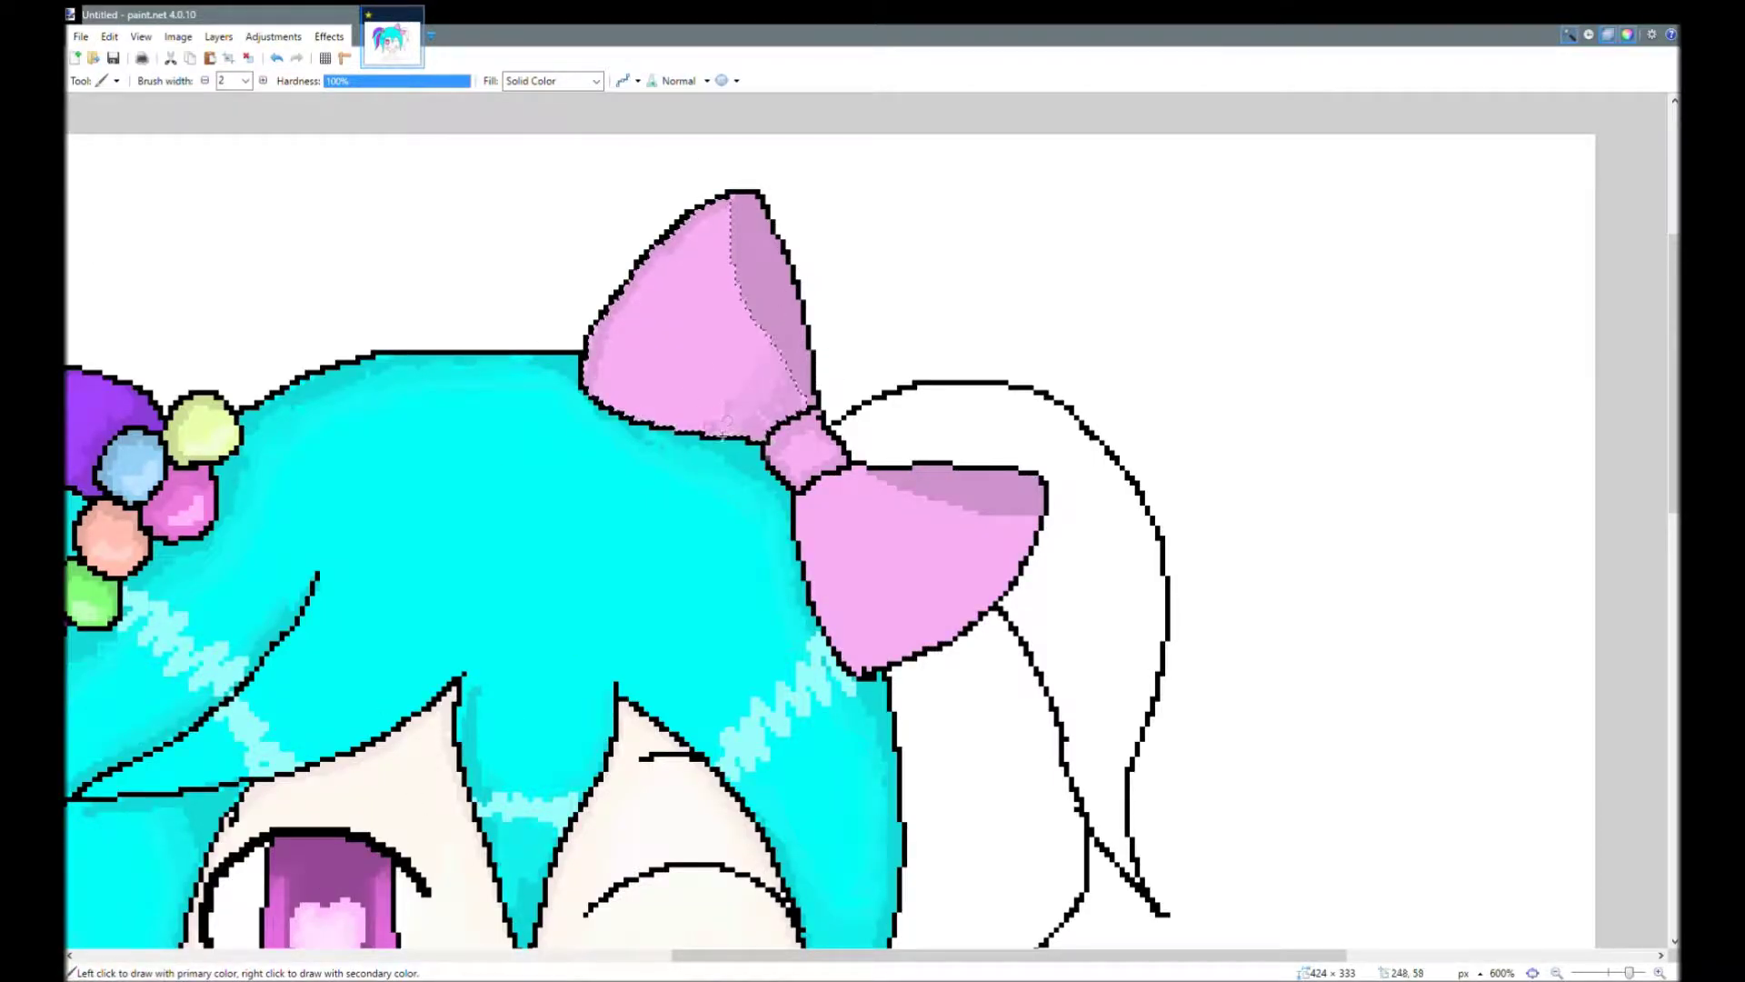
pyautogui.moveTo(642, 313); pyautogui.dragTo(754, 294)
# Select the light pink area of the bow's lower loop and shade its edges with a slightly darker pink.
pyautogui.press('s')
pyautogui.click(909, 564)
pyautogui.press('b')
pyautogui.moveTo(959, 509); pyautogui.dragTo(1023, 569)
pyautogui.moveTo(850, 475); pyautogui.dragTo(823, 636)
# Paint pale pink zigzag highlights across the light areas of the bow's lower and upper loops.
pyautogui.press('k')
pyautogui.click(72, 243)
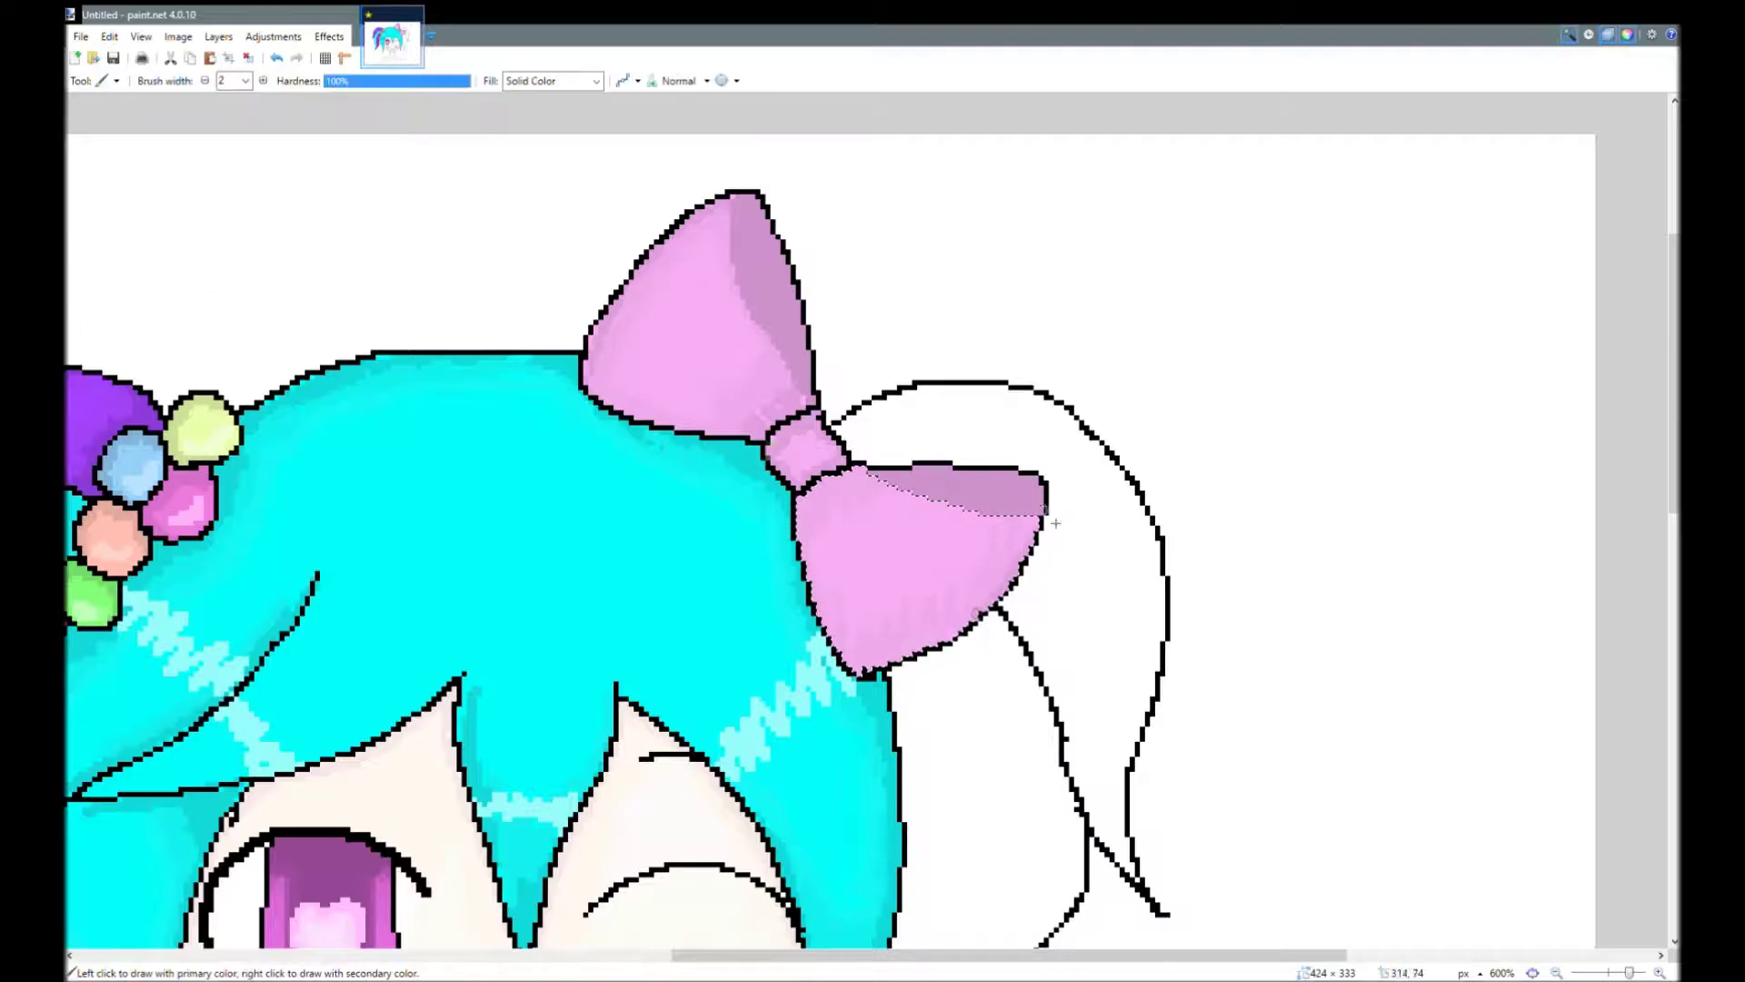
pyautogui.moveTo(954, 504); pyautogui.dragTo(823, 604)
pyautogui.moveTo(909, 955); pyautogui.dragTo(782, 956)
pyautogui.moveTo(1041, 275); pyautogui.dragTo(950, 418)
# Fill the outer strand of the right pigtail with brownish orange and select the strand.
pyautogui.moveTo(773, 955); pyautogui.dragTo(999, 959)
pyautogui.scroll(-3, 662, 654)
pyautogui.scroll(4, 663, 653)
pyautogui.press('f')
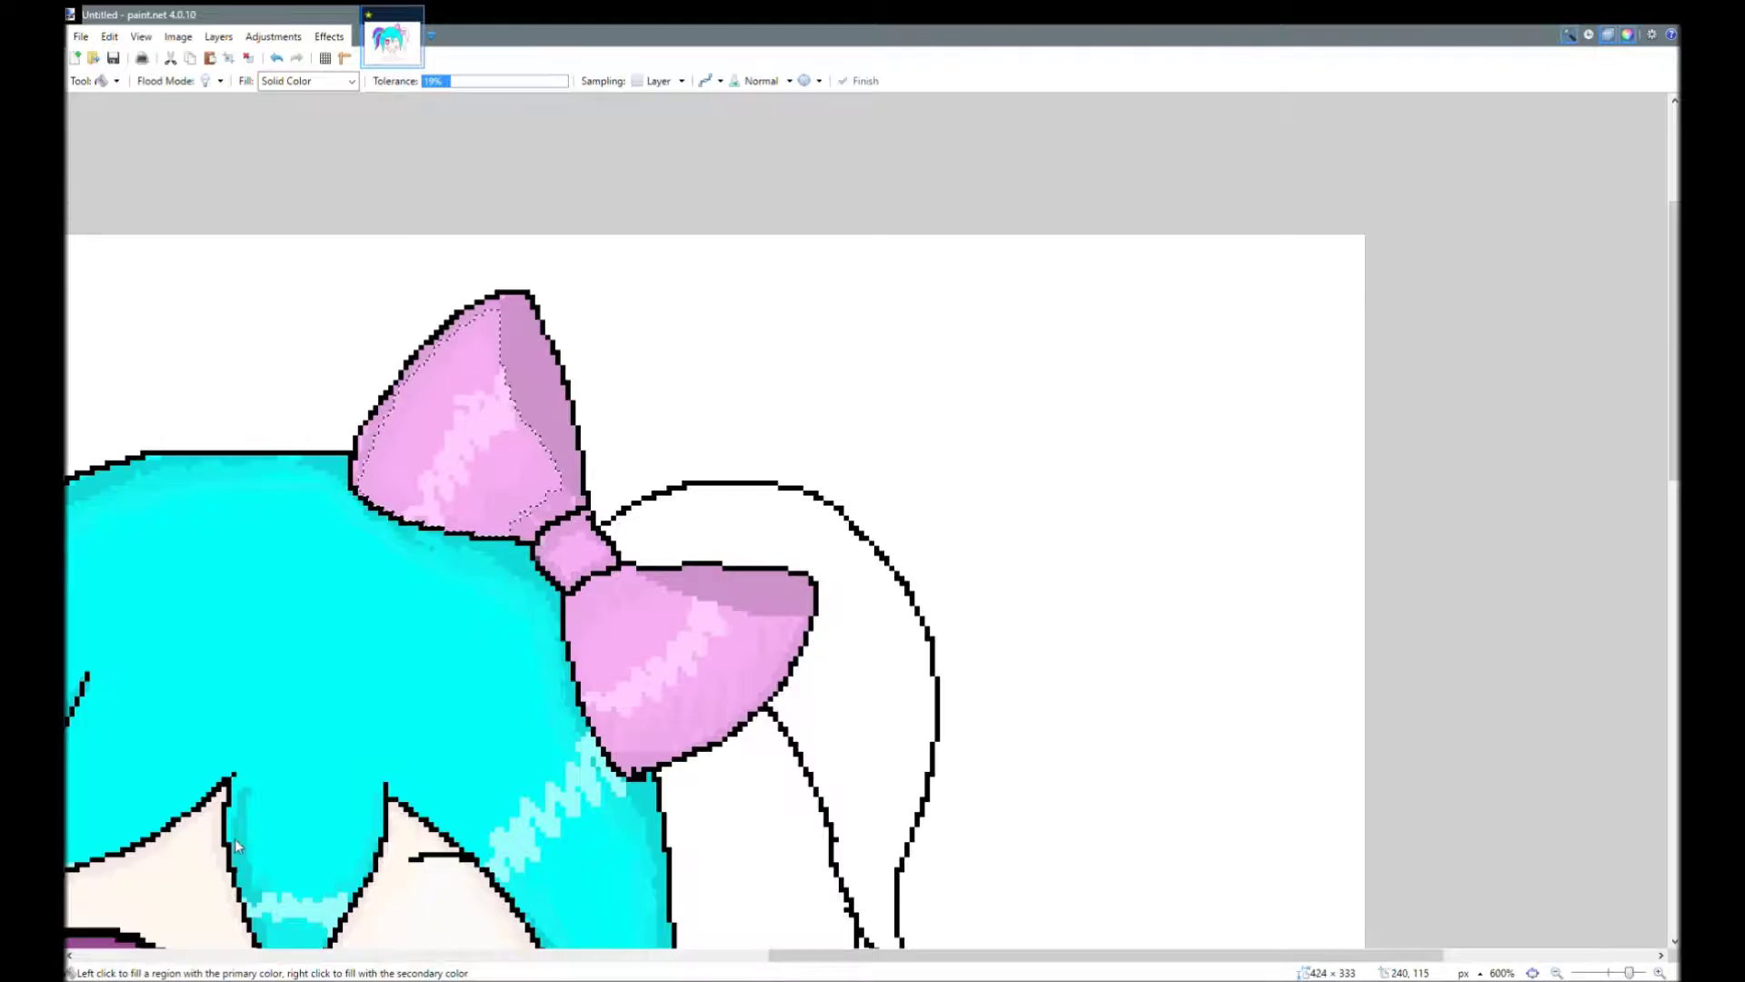
pyautogui.press('s')
pyautogui.click(264, 311)
pyautogui.press('f')
pyautogui.click(831, 540)
pyautogui.scroll(-2, 831, 540)
pyautogui.press('p')
pyautogui.scroll(1, 818, 612)
pyautogui.press('s')
pyautogui.press('s')
pyautogui.press('s')
pyautogui.press('s')
pyautogui.click(819, 611)
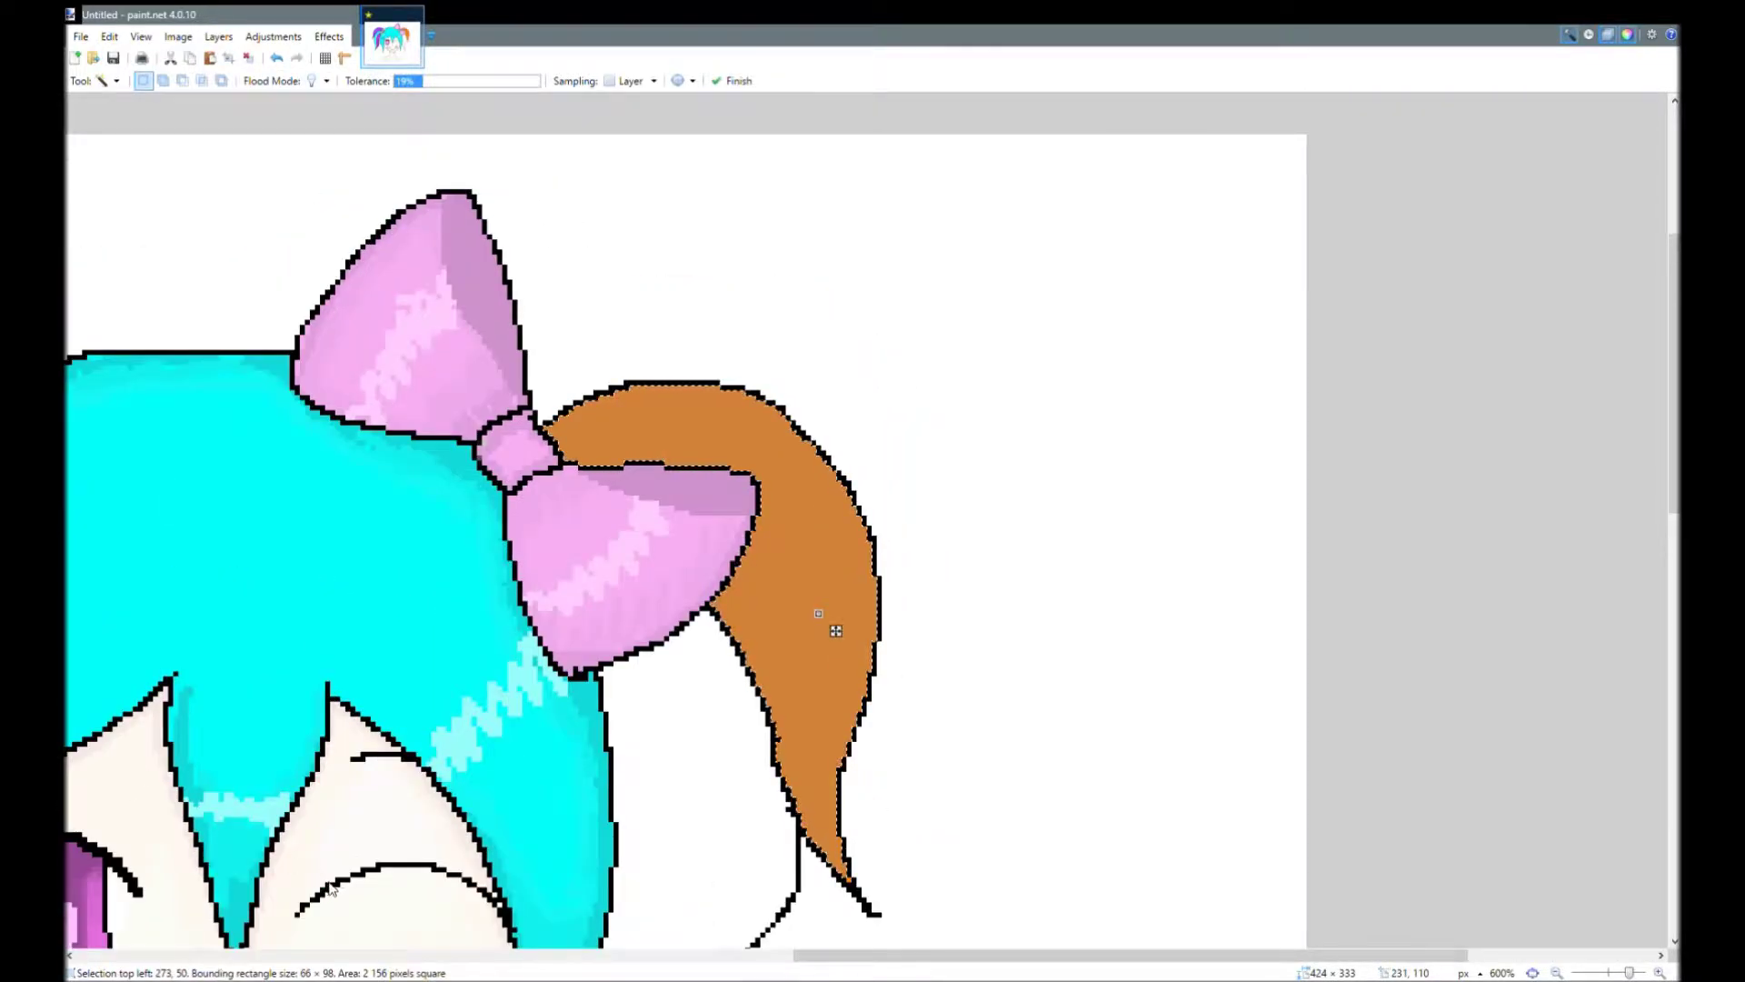
pyautogui.press('b')
pyautogui.scroll(-1, 822, 709)
pyautogui.scroll(1, 823, 709)
pyautogui.moveTo(643, 400); pyautogui.dragTo(621, 444)
pyautogui.hotkey('ctrl', 'z')
pyautogui.hotkey('ctrl', 'z')
pyautogui.hotkey('ctrl', 'z')
# Refill the outer strand of the right pigtail with bright orange.
pyautogui.click(79, 219)
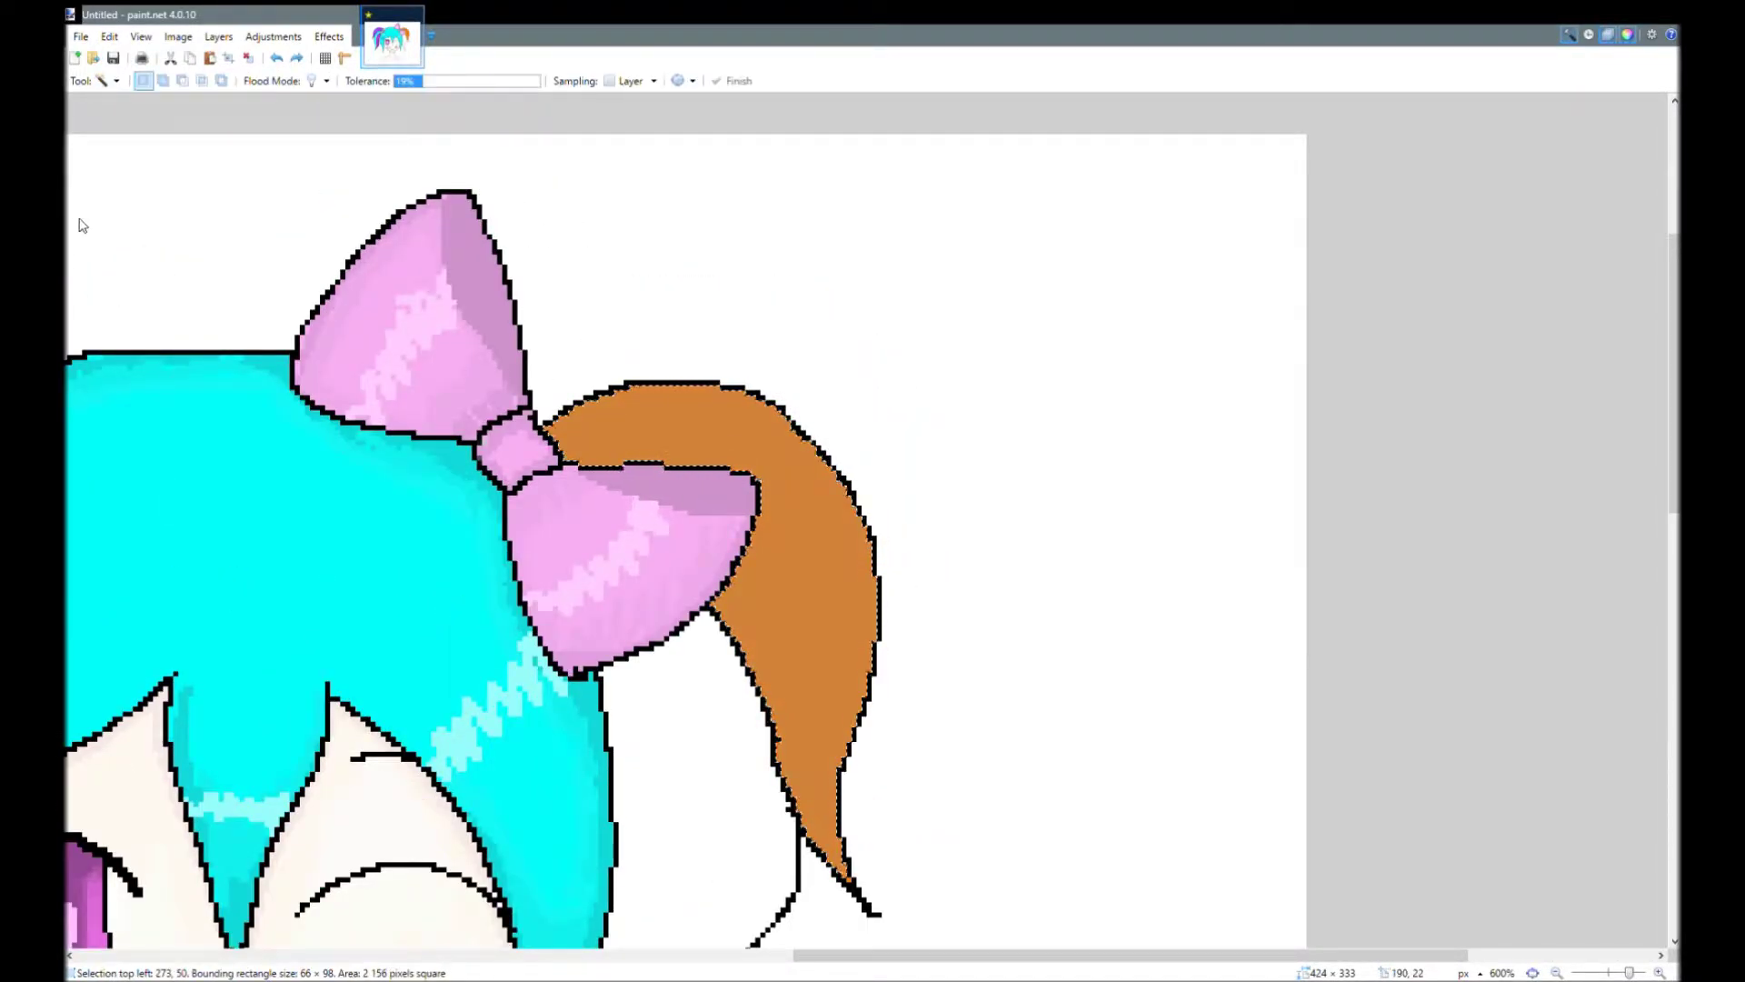
pyautogui.press('k')
pyautogui.click(761, 459)
# Shade the orange strand's edges, root and tip with a darker orange using the 2-pixel brush.
pyautogui.click(85, 260)
pyautogui.scroll(-1, 736, 535)
pyautogui.moveTo(820, 695); pyautogui.dragTo(834, 737)
pyautogui.moveTo(727, 524); pyautogui.dragTo(745, 547)
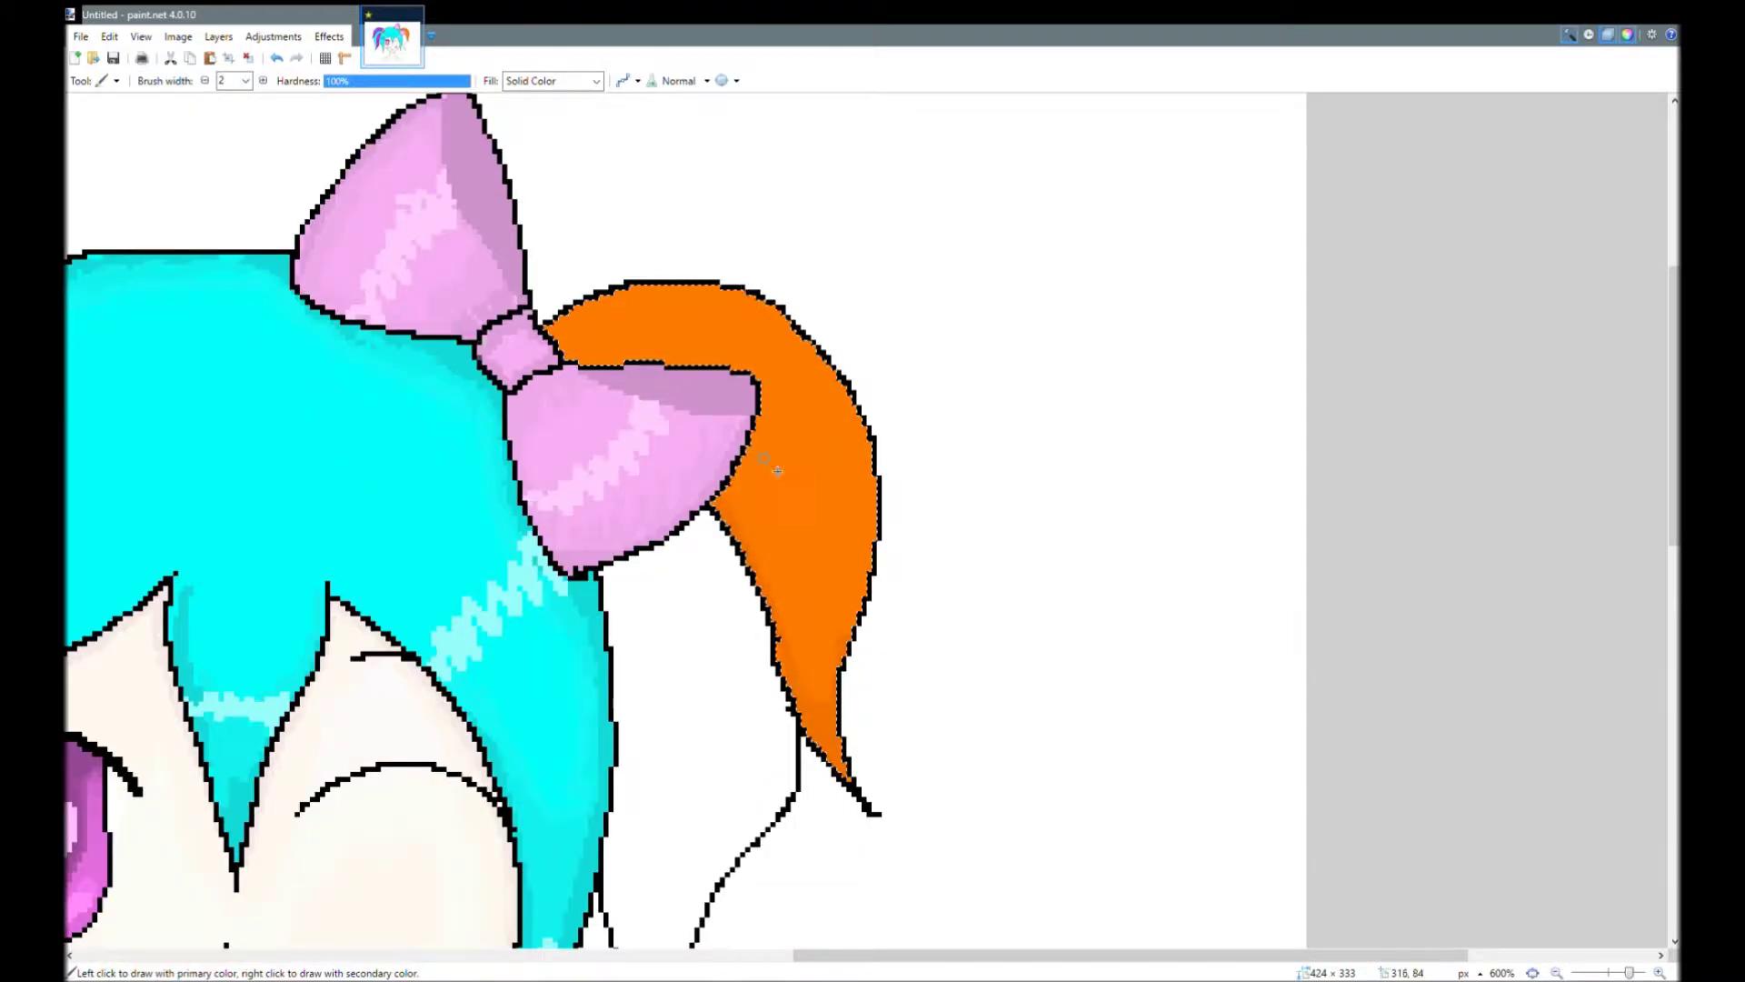
pyautogui.scroll(1, 745, 548)
pyautogui.moveTo(557, 434); pyautogui.dragTo(613, 460)
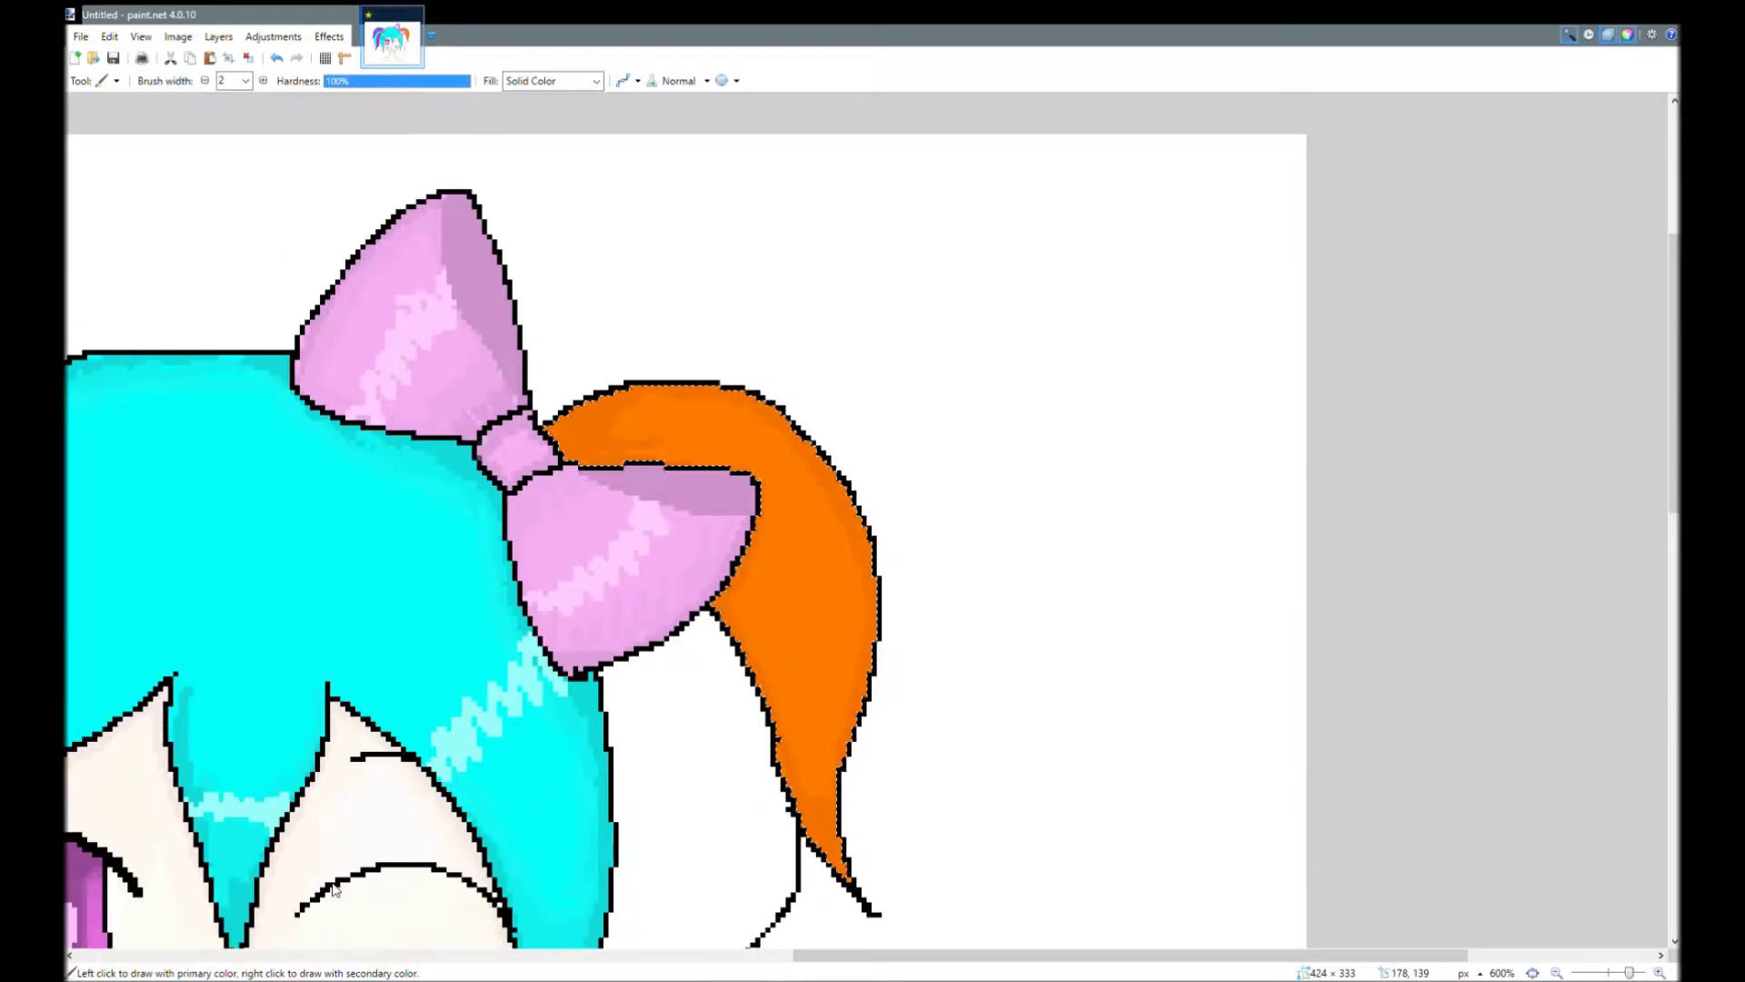
pyautogui.moveTo(718, 404); pyautogui.dragTo(645, 440)
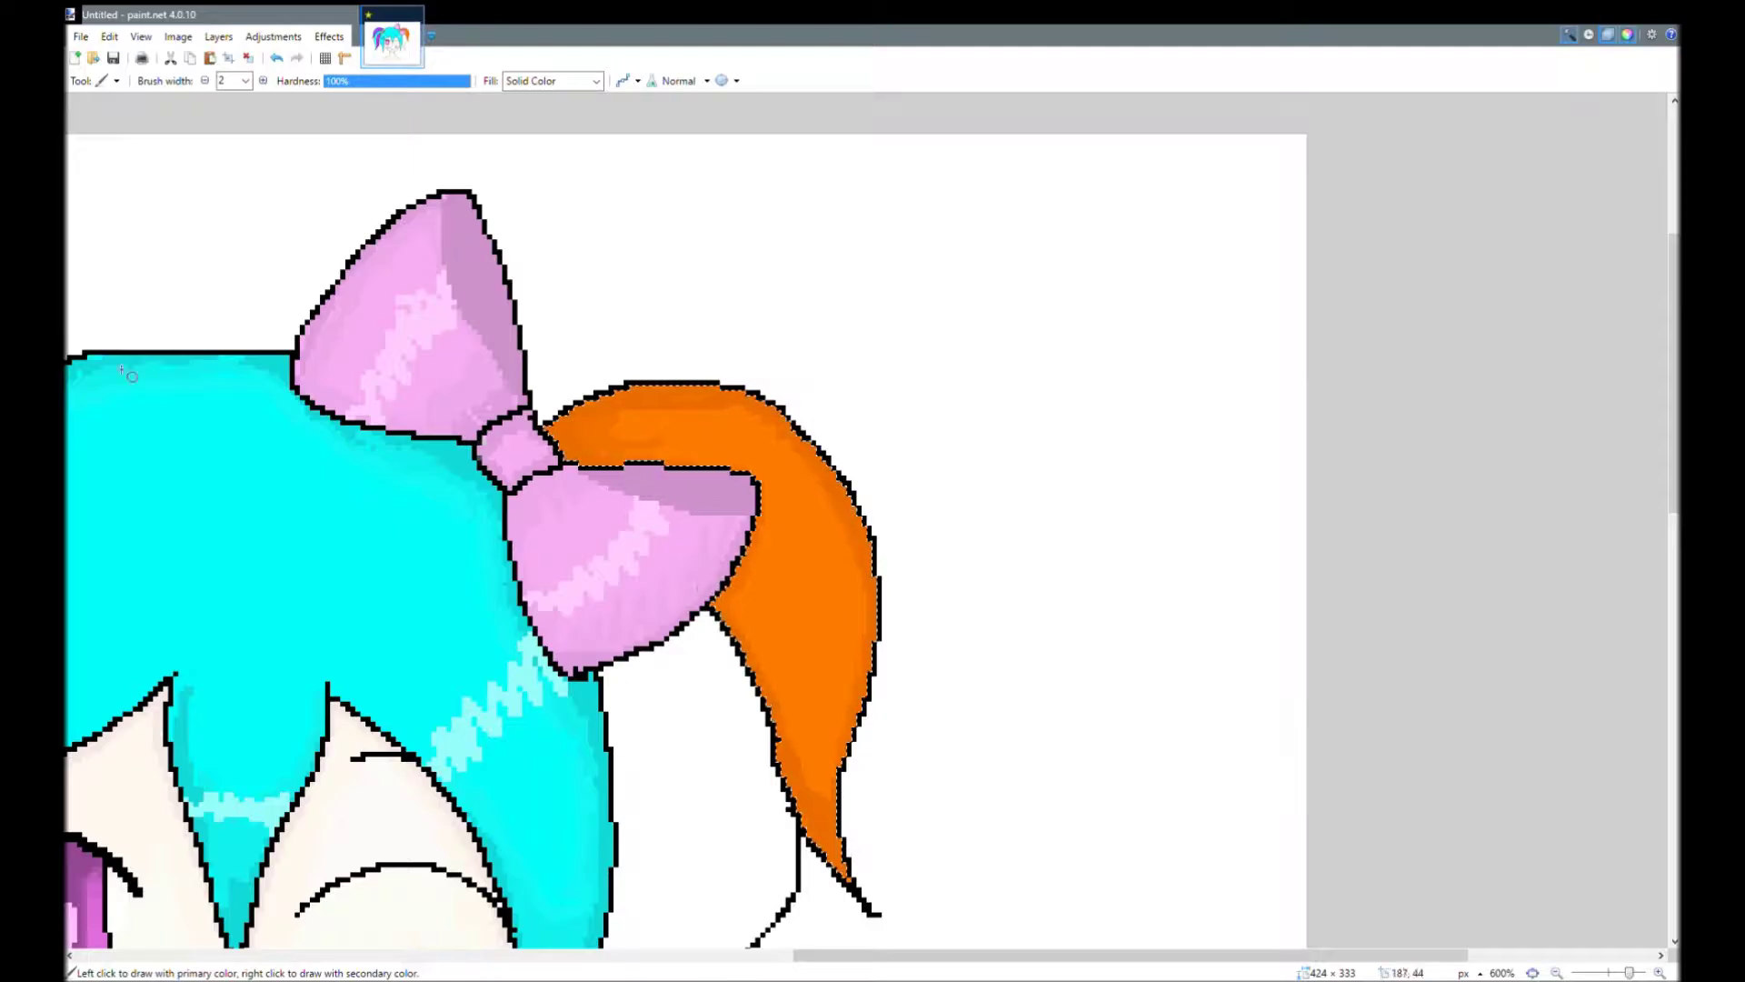
# Paint a pale orange zigzag highlight across the middle of the orange strand and deselect it.
pyautogui.press('k')
pyautogui.press('b')
pyautogui.moveTo(742, 629); pyautogui.dragTo(875, 578)
pyautogui.hotkey('ctrl', 'd')
pyautogui.scroll(-2, 810, 604)
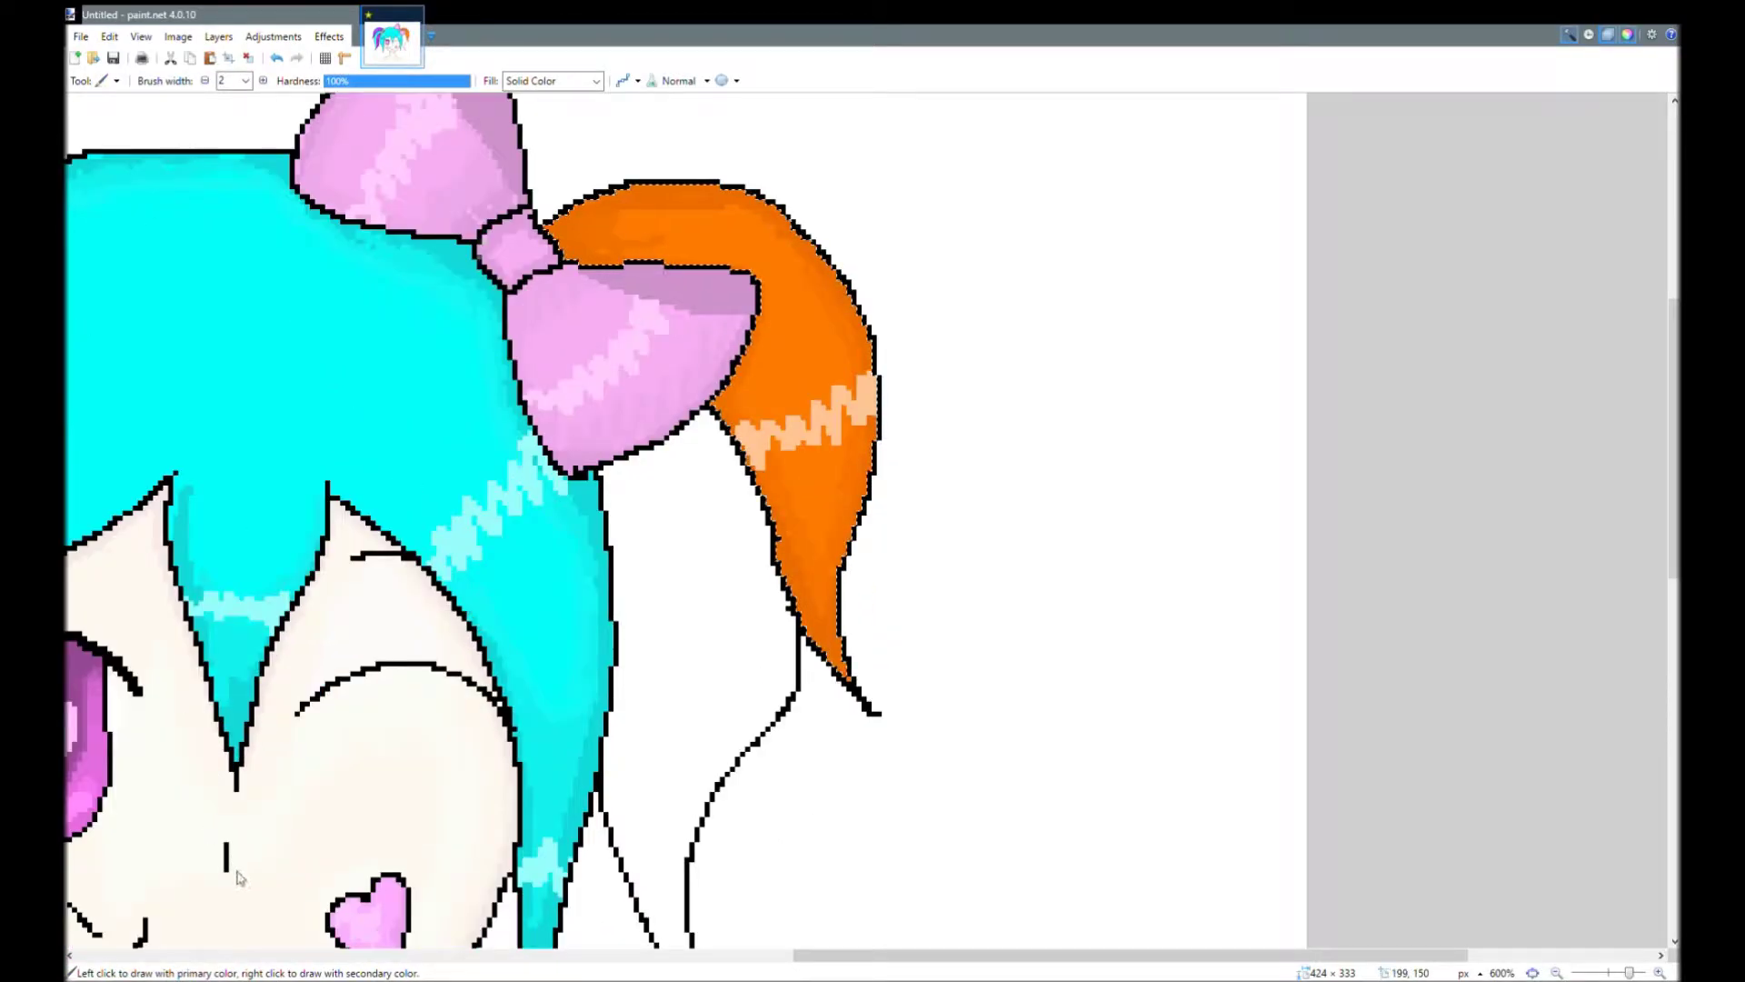
# Fill the inner strand of the right pigtail with bright yellow.
pyautogui.click(78, 149)
pyautogui.click(713, 630)
pyautogui.click(218, 861)
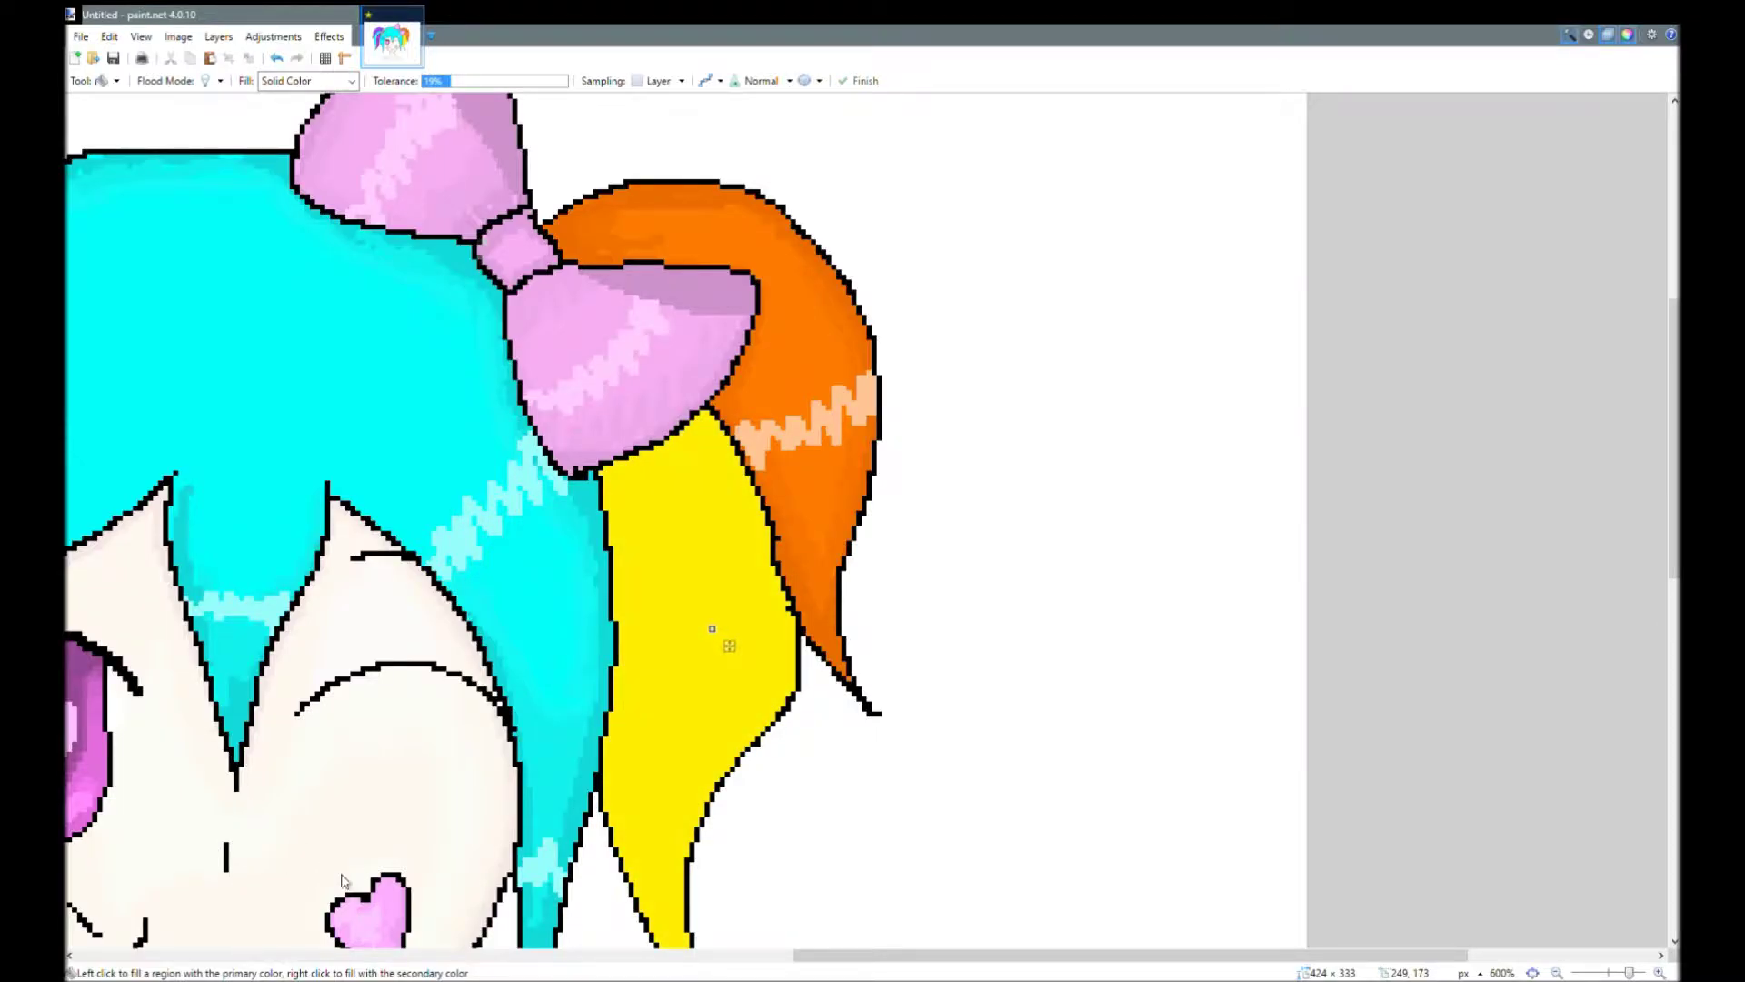
# Select the yellow strand and shade its root, edges and tip with a darker yellow using the 2-pixel brush.
pyautogui.press('s')
pyautogui.scroll(-3, 346, 871)
pyautogui.press('b')
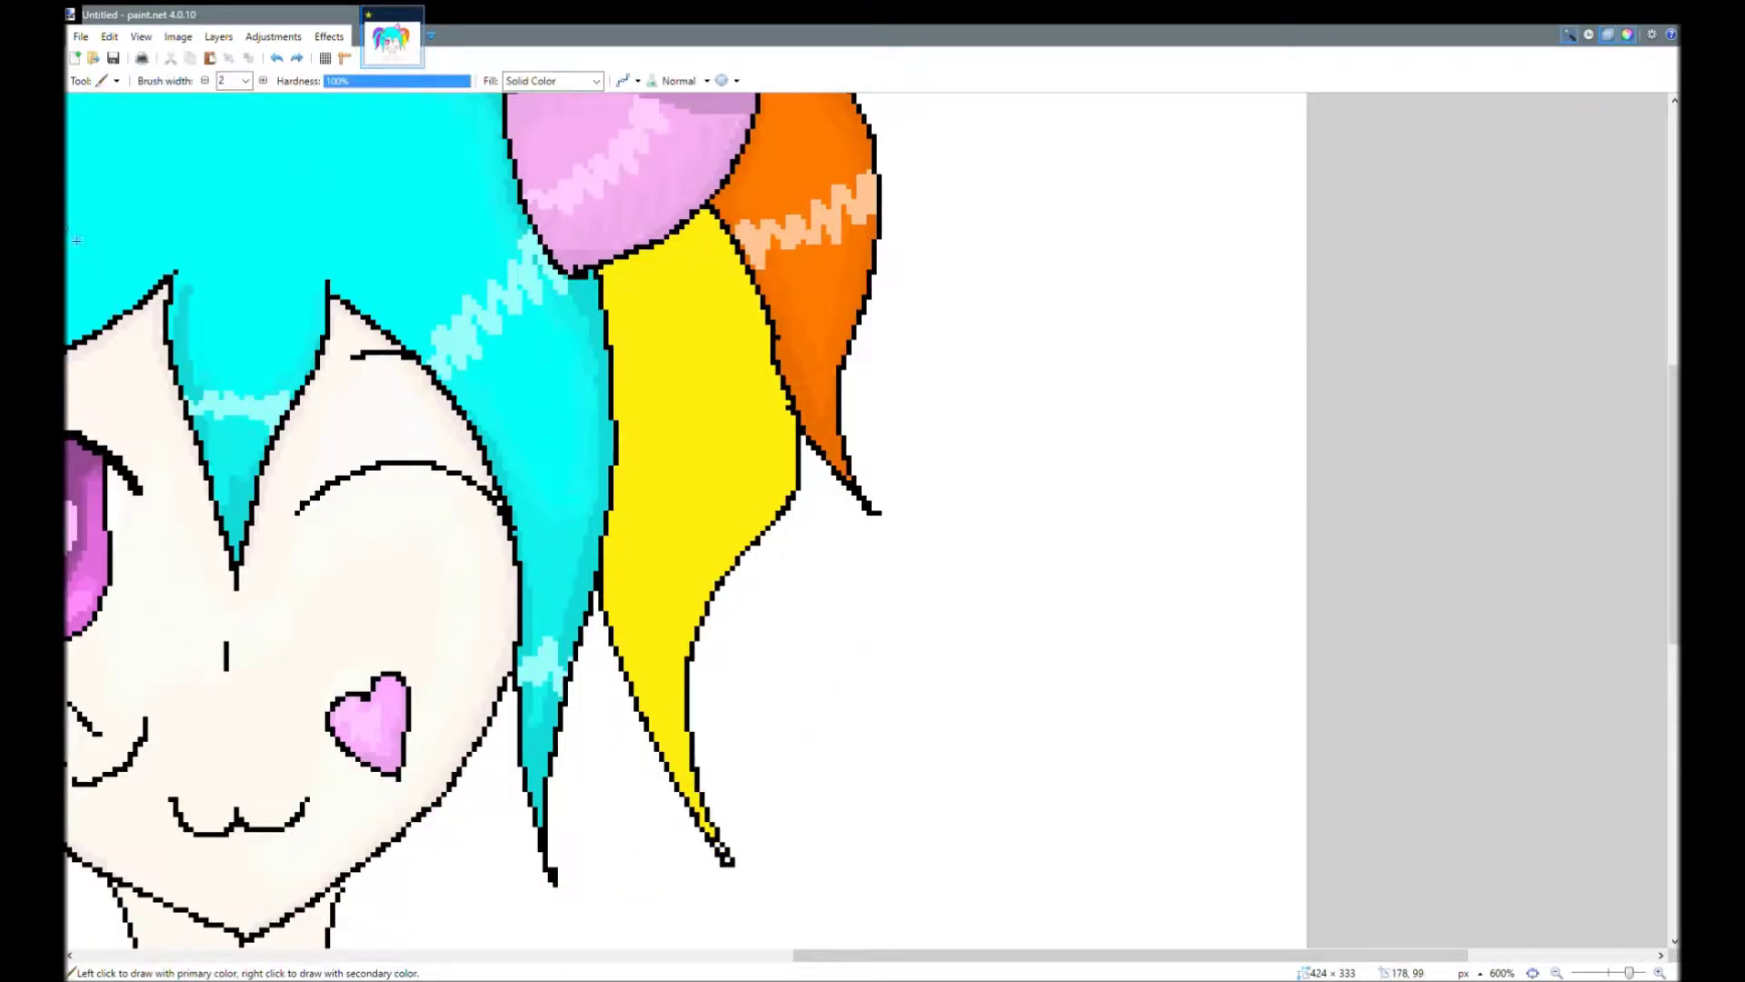
pyautogui.moveTo(706, 223); pyautogui.dragTo(654, 309)
pyautogui.moveTo(627, 273); pyautogui.dragTo(611, 528)
pyautogui.moveTo(689, 596); pyautogui.dragTo(666, 704)
pyautogui.moveTo(749, 284); pyautogui.dragTo(788, 509)
pyautogui.moveTo(688, 309); pyautogui.dragTo(732, 341)
pyautogui.moveTo(626, 586); pyautogui.dragTo(671, 687)
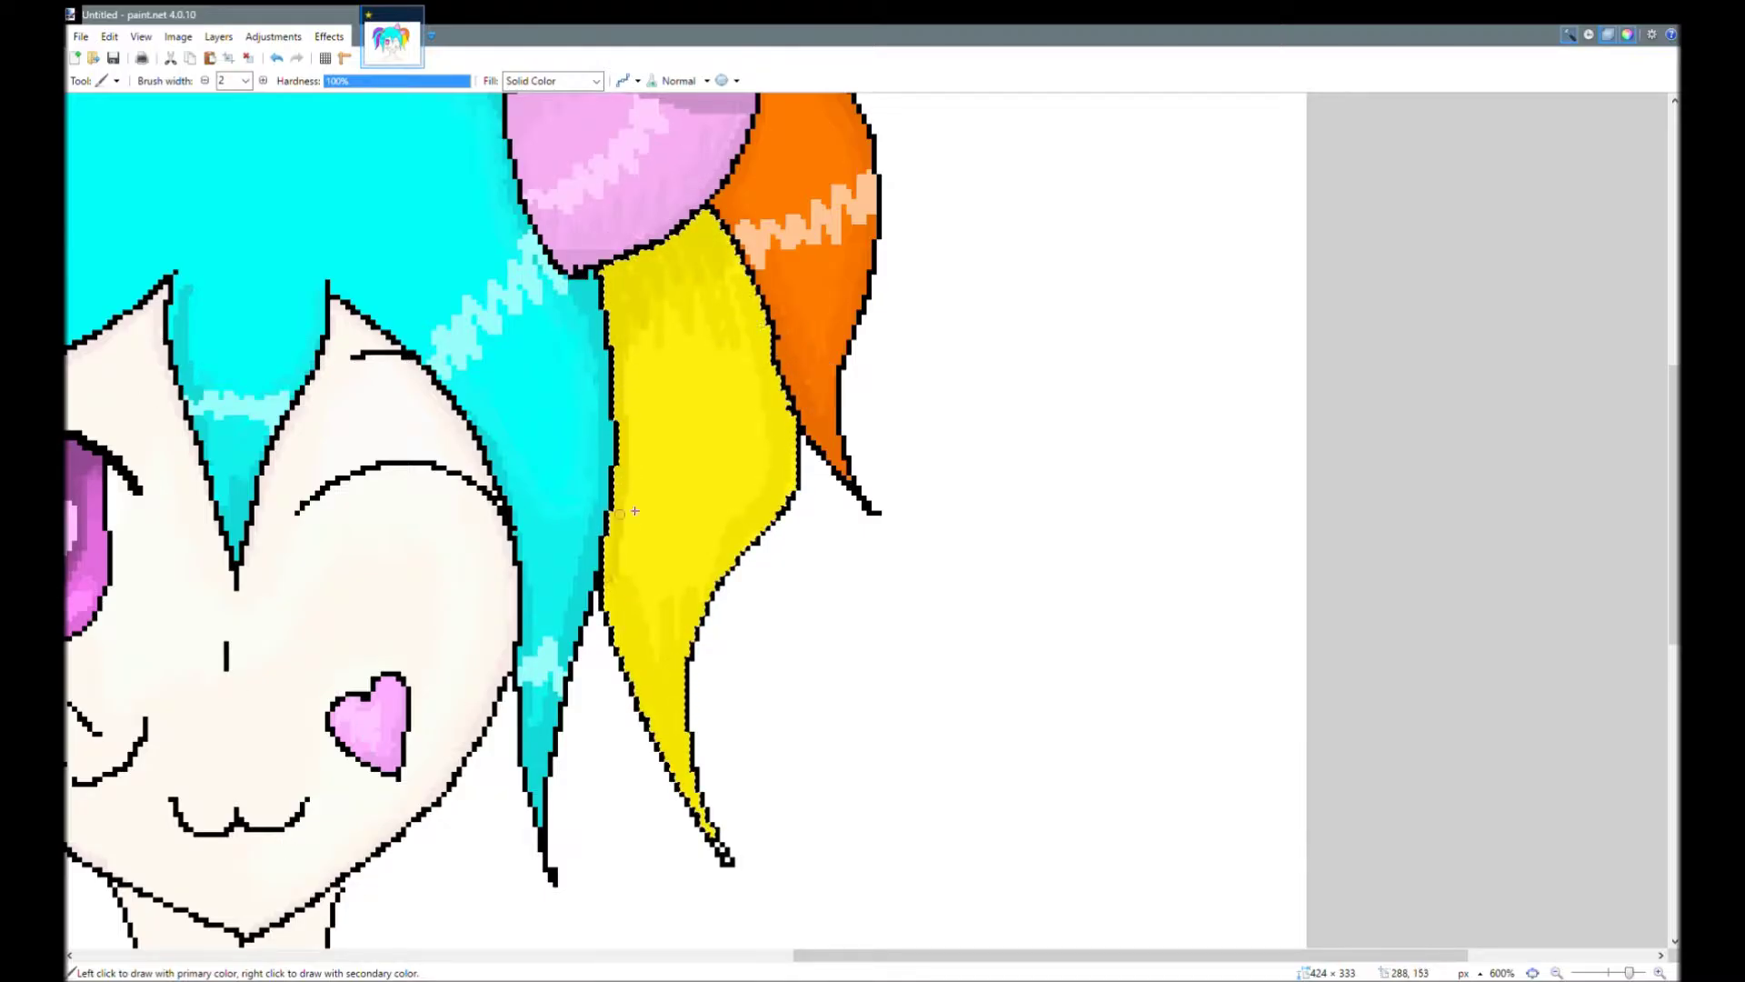
# Paint a pale yellow zigzag highlight across the middle of the yellow strand, redoing the first attempt.
pyautogui.scroll(1, 295, 869)
pyautogui.moveTo(793, 544); pyautogui.dragTo(614, 605)
pyautogui.hotkey('ctrl', 'z')
pyautogui.moveTo(793, 549); pyautogui.dragTo(607, 582)
pyautogui.scroll(-7, 595, 562)
pyautogui.moveTo(894, 956); pyautogui.dragTo(719, 965)
pyautogui.scroll(7, 600, 773)
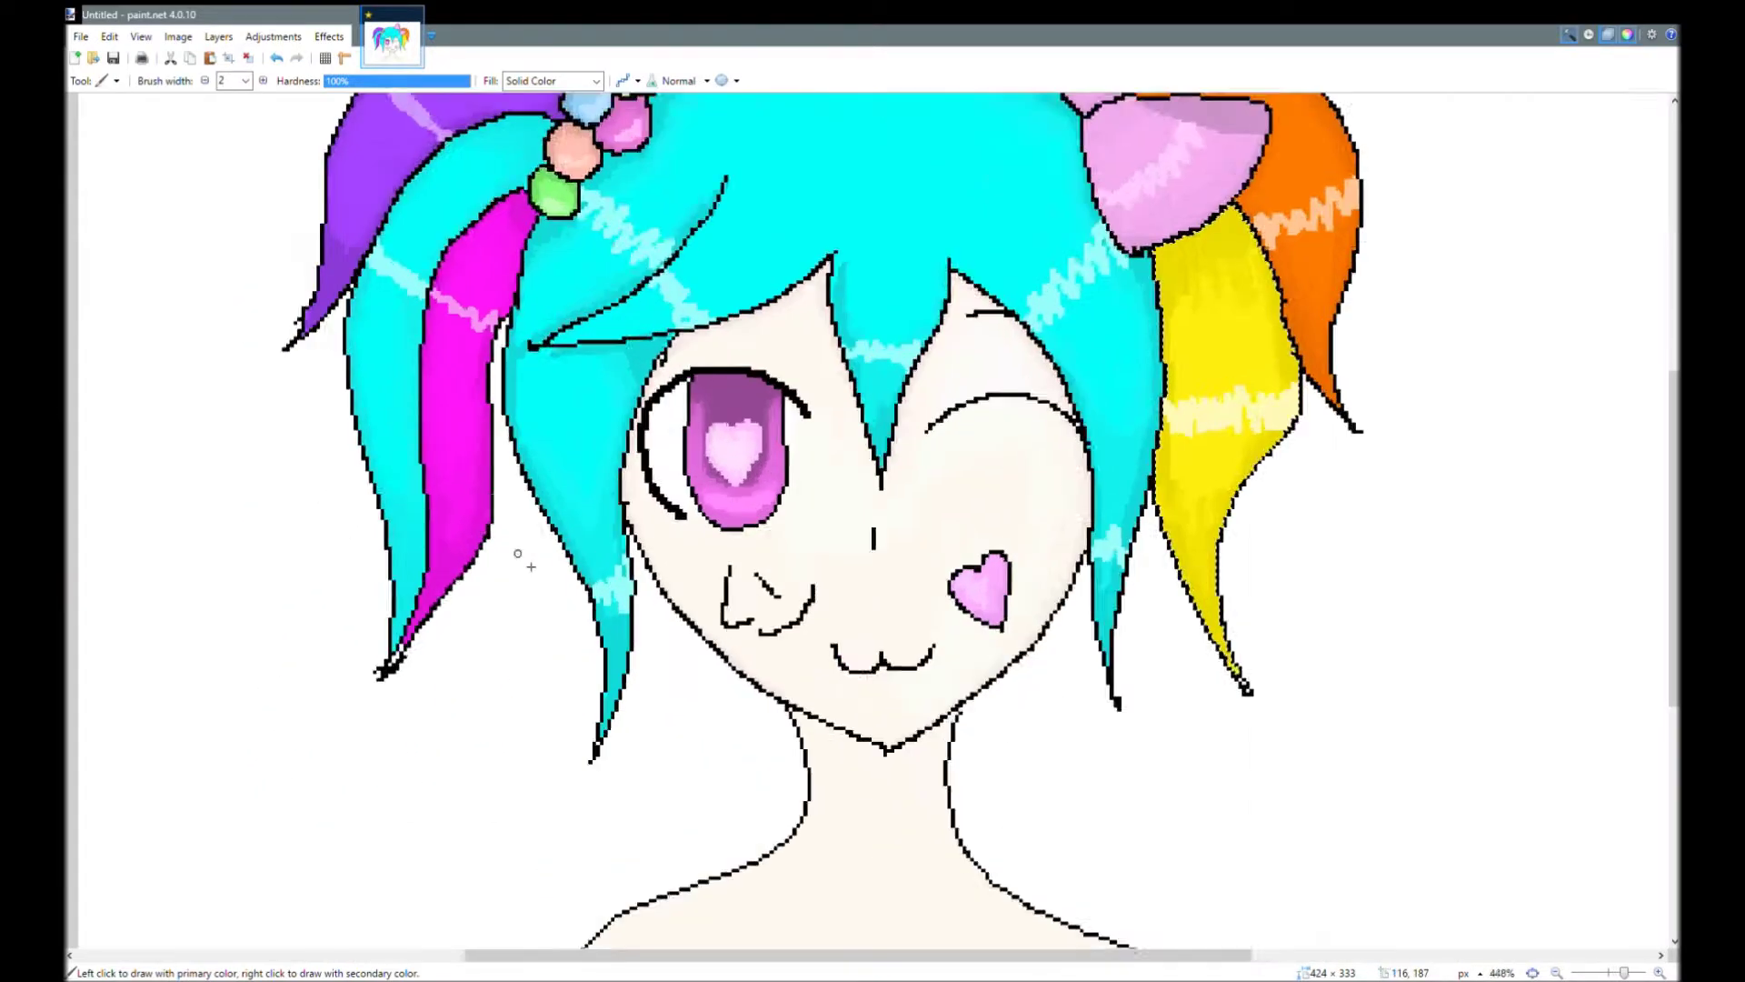
# Shade the neck under the chin with a slightly darker skin tone and deselect the skin.
pyautogui.scroll(-4, 121, 261)
pyautogui.press('k')
pyautogui.press('b')
pyautogui.scroll(-1, 993, 275)
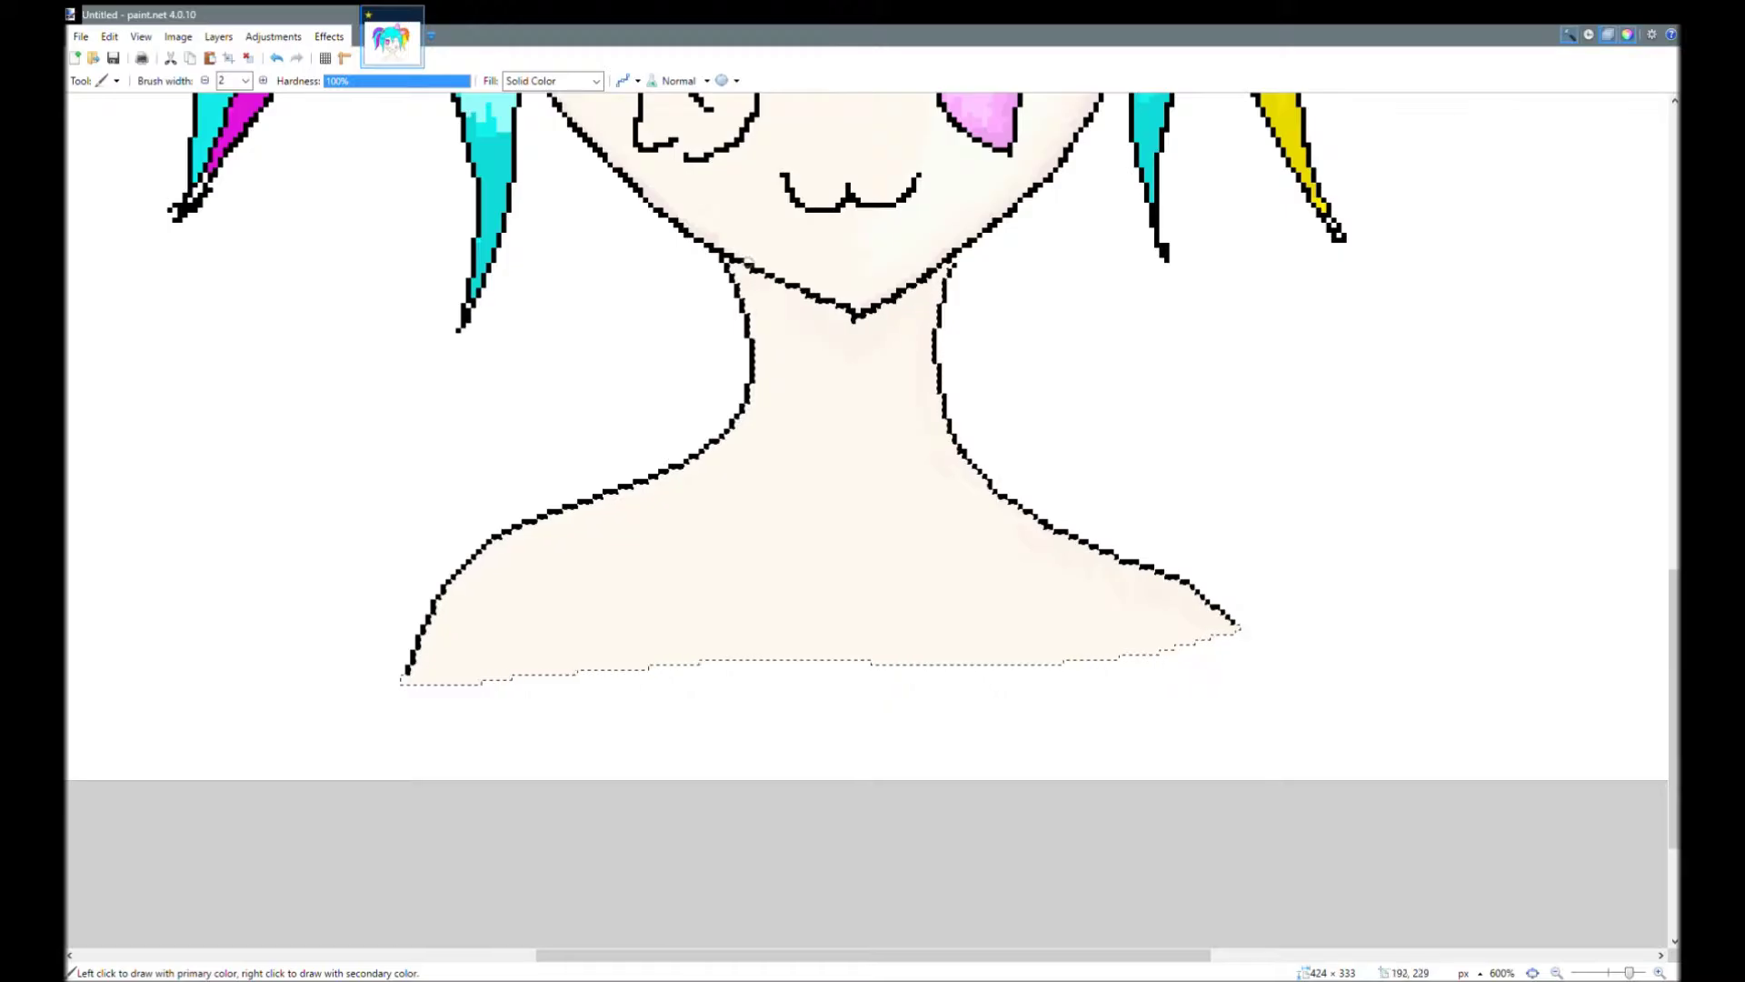
pyautogui.scroll(-1, 292, 880)
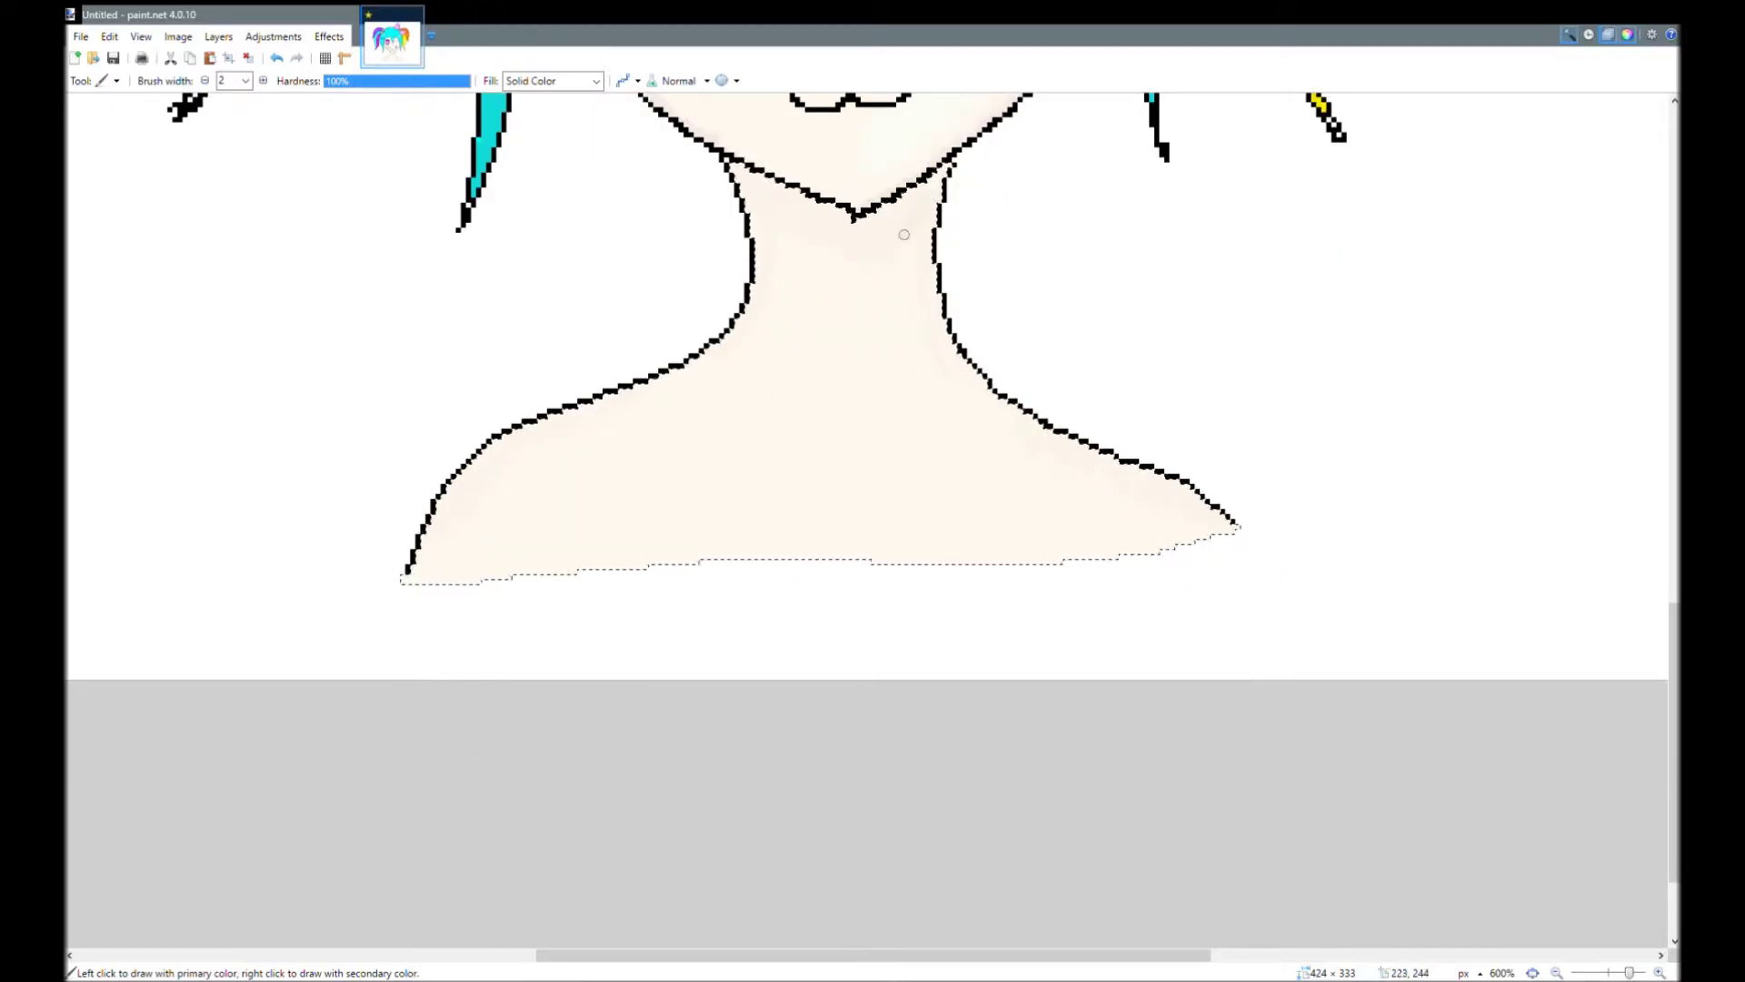
pyautogui.press('s')
pyautogui.scroll(-5, 737, 548)
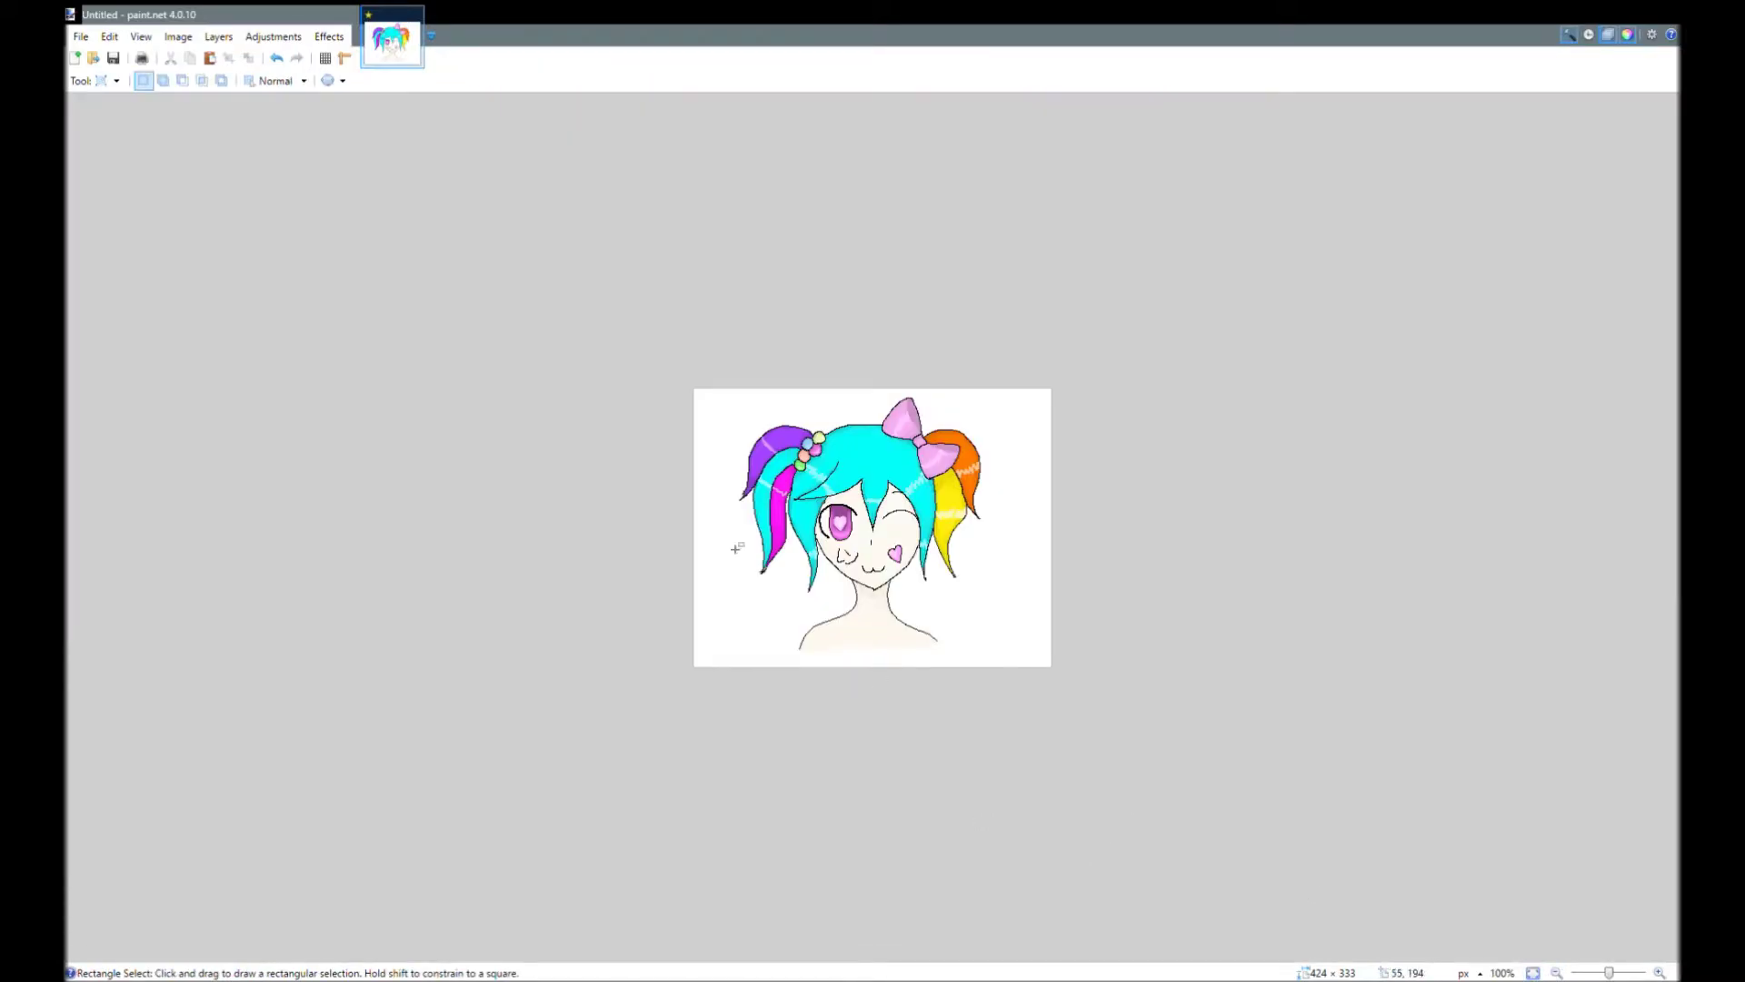
# Handwrite "D3SU" in magenta with the 3-pixel brush on the white area beside the right shoulder.
pyautogui.press('b')
pyautogui.scroll(4, 1023, 535)
pyautogui.moveTo(915, 576); pyautogui.dragTo(878, 669)
pyautogui.moveTo(966, 608)
pyautogui.mouseDown()
pyautogui.moveTo(998, 641)
pyautogui.moveTo(954, 678)
pyautogui.mouseUp()
pyautogui.moveTo(1087, 636); pyautogui.dragTo(1034, 700)
pyautogui.moveTo(1117, 641); pyautogui.dragTo(1170, 715)
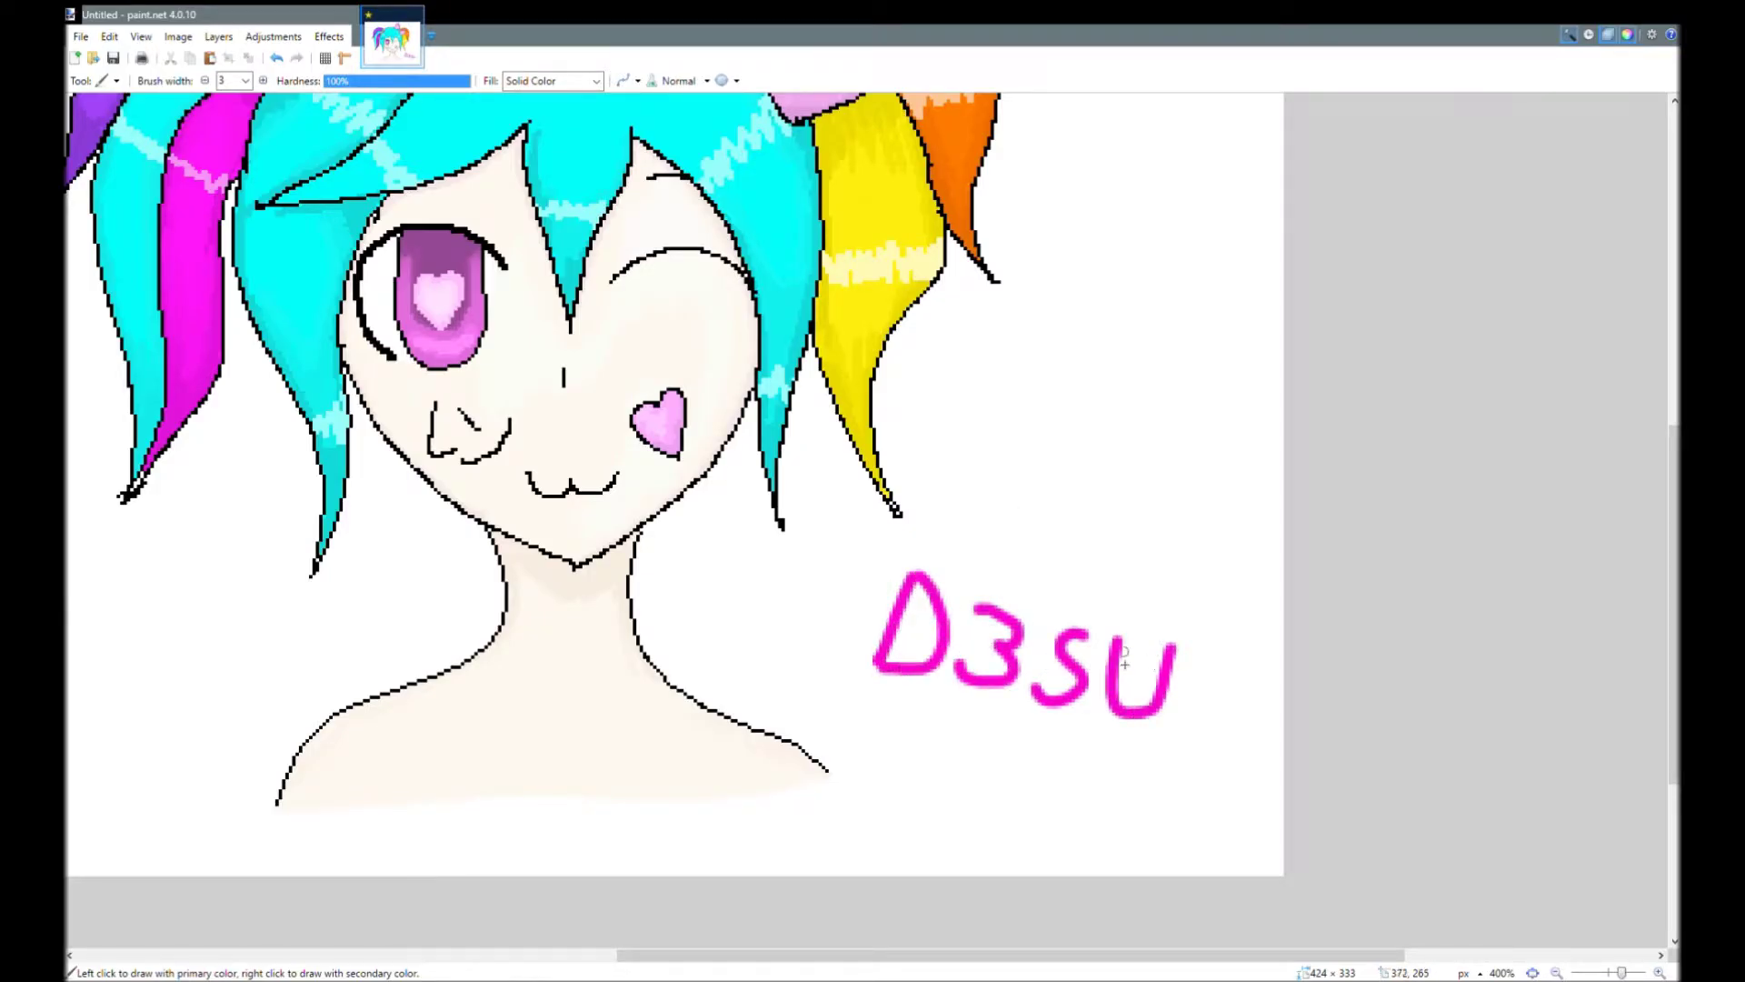
# Draw a small magenta cat-mouthed smiley below the "D3SU" lettering.
pyautogui.click(918, 746)
pyautogui.click(946, 741)
pyautogui.moveTo(976, 749)
pyautogui.mouseDown()
pyautogui.moveTo(944, 780)
pyautogui.moveTo(898, 766)
pyautogui.mouseUp()
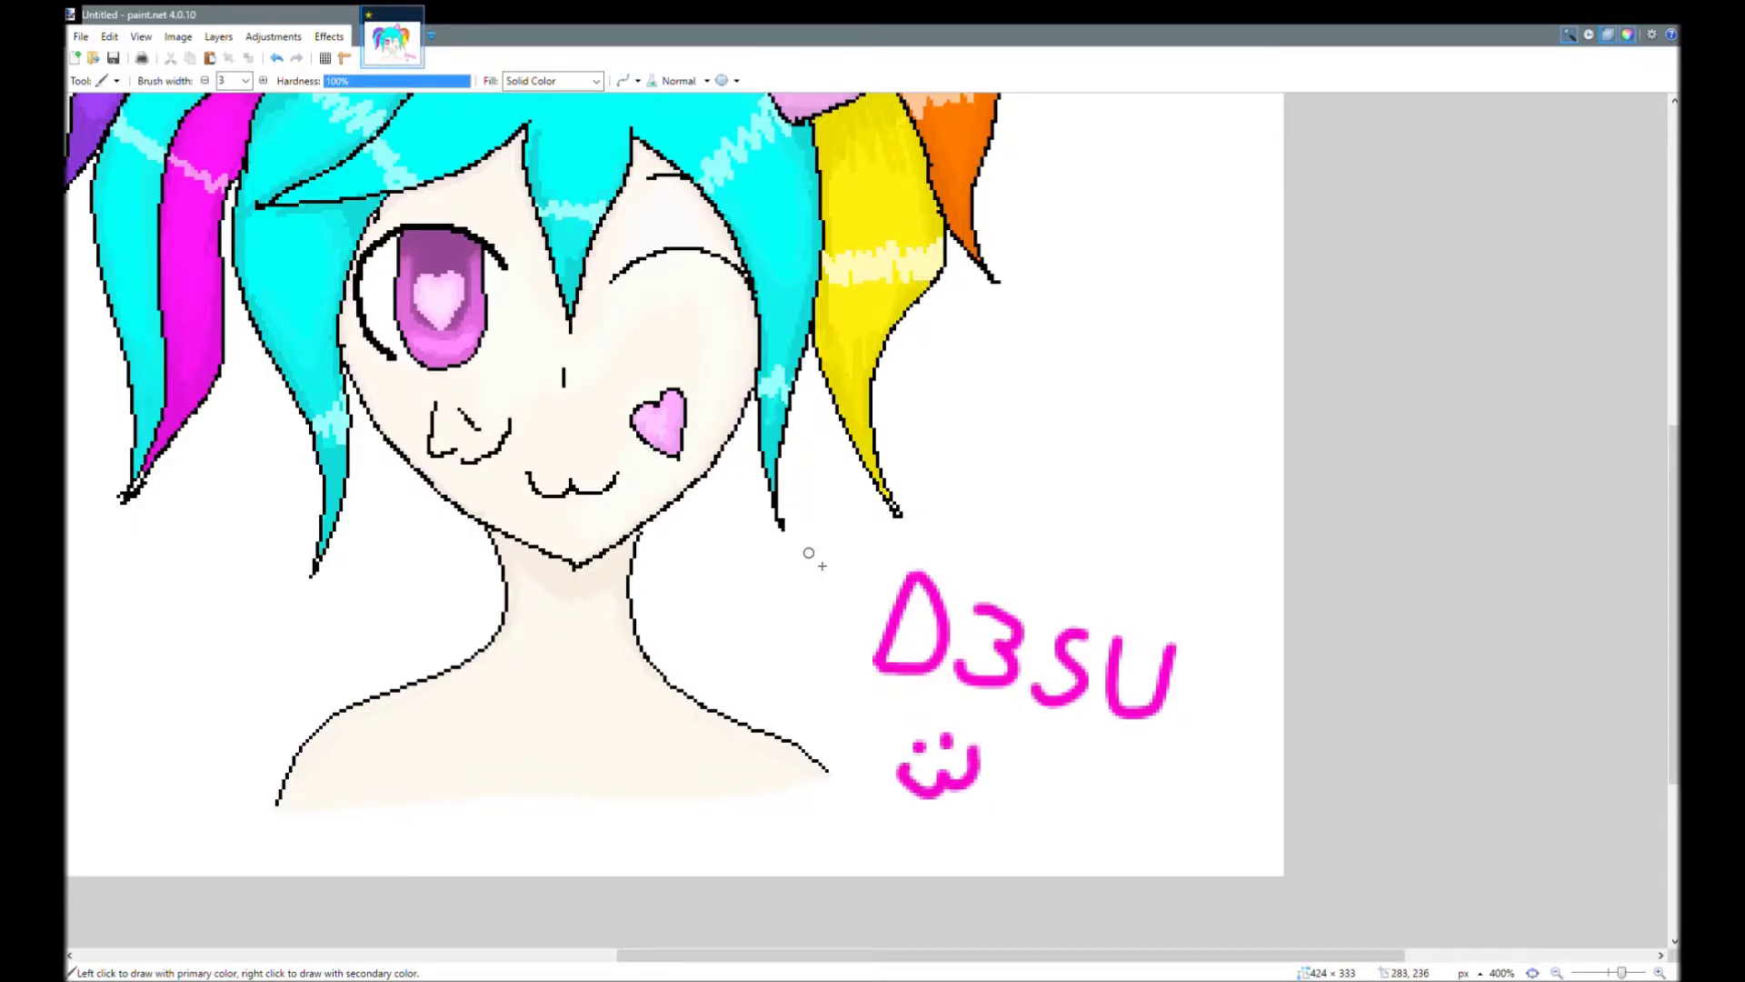
# Handwrite "UwU" in magenta beside the right pigtail and "K4WA11" in turquoise over the left shoulder.
pyautogui.scroll(-2, 749, 697)
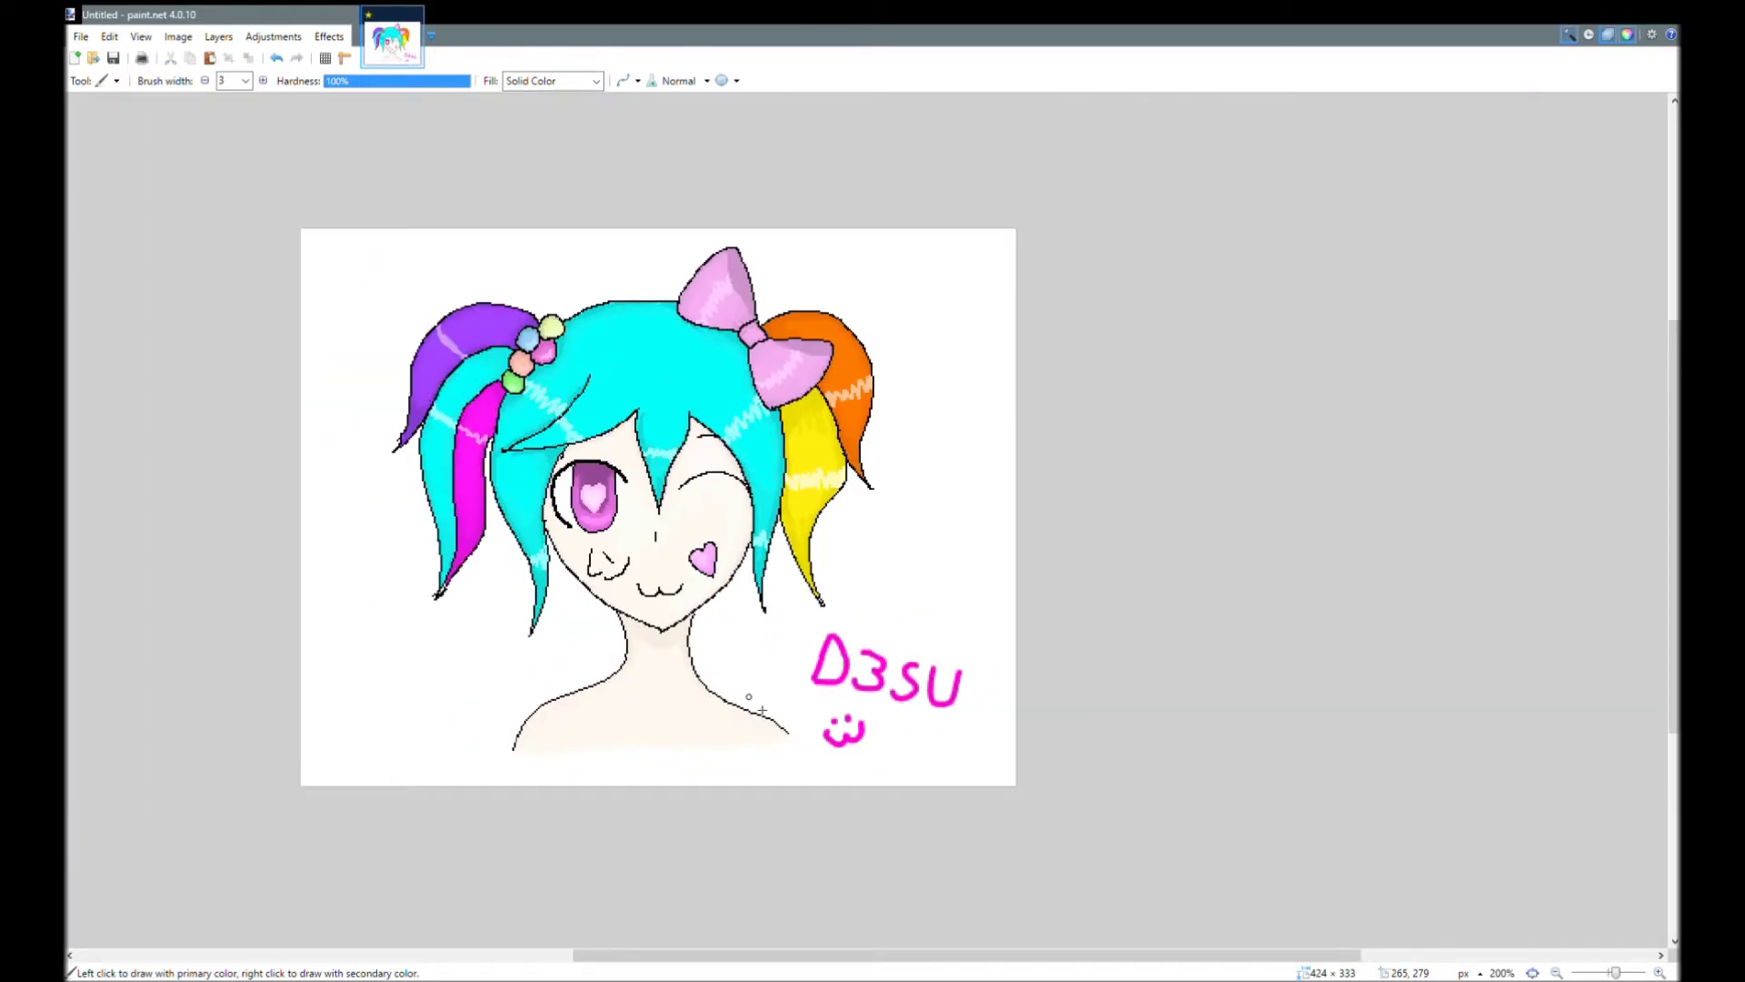
pyautogui.moveTo(898, 421); pyautogui.dragTo(956, 434)
pyautogui.moveTo(965, 421); pyautogui.dragTo(989, 419)
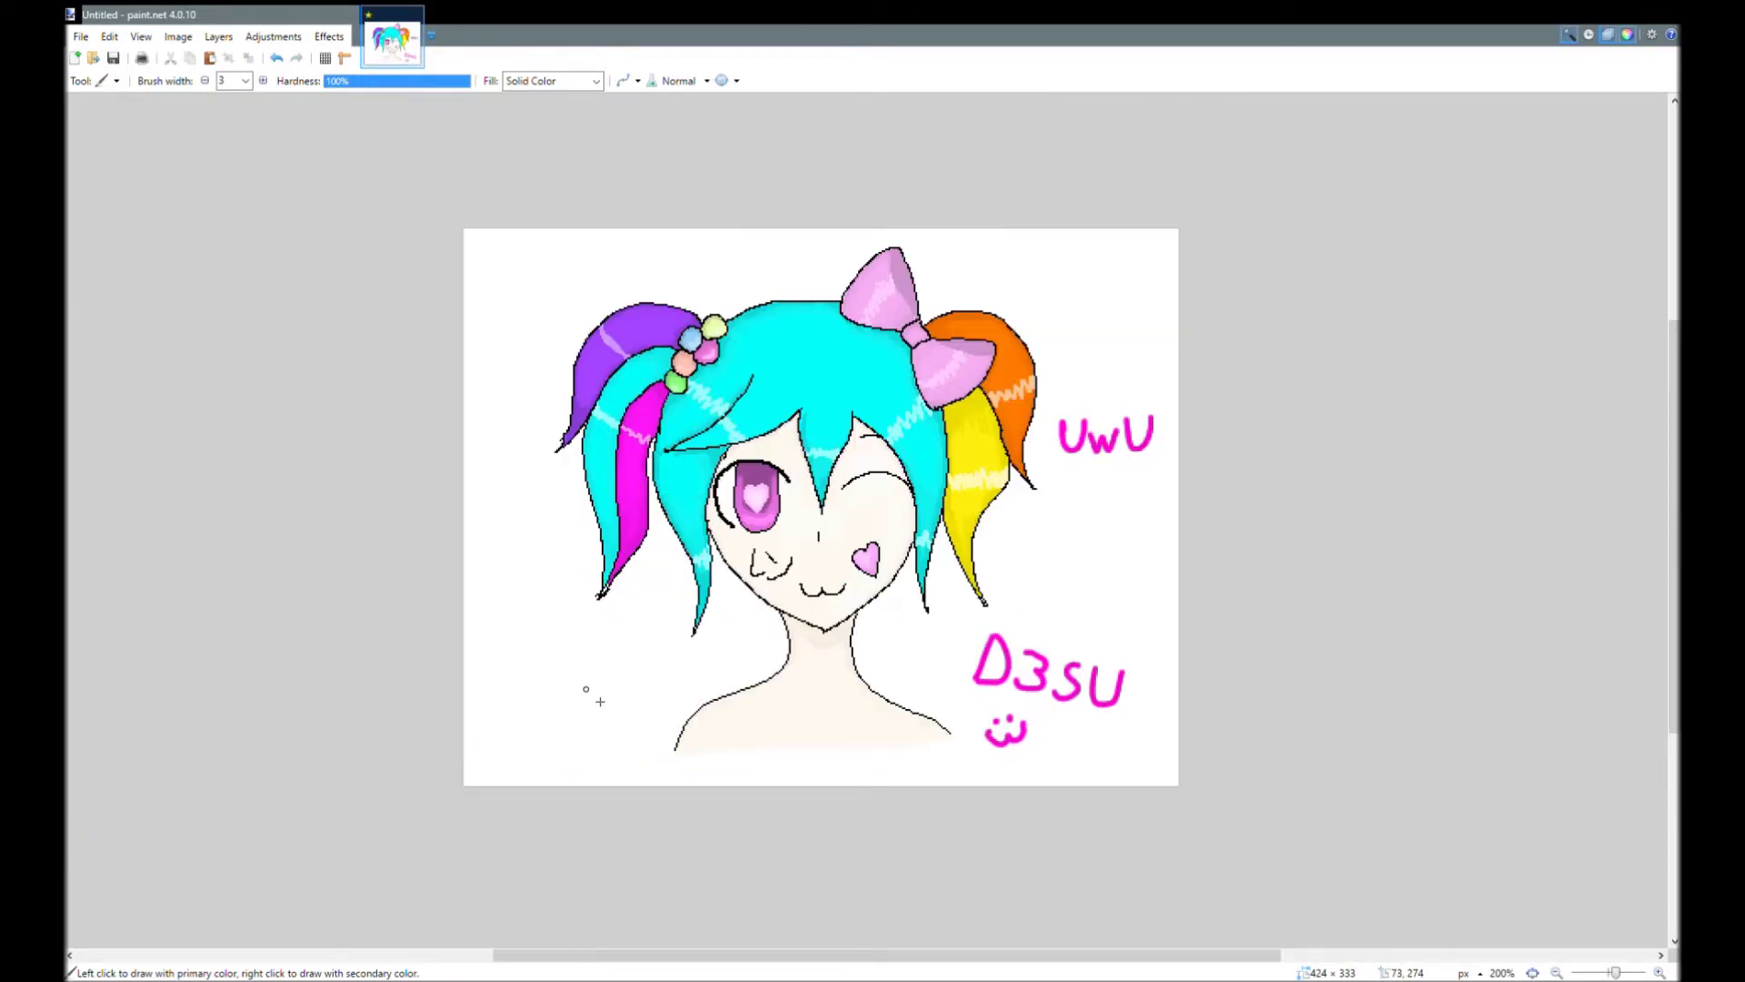
pyautogui.moveTo(601, 668)
pyautogui.mouseDown()
pyautogui.moveTo(606, 700)
pyautogui.moveTo(643, 696)
pyautogui.moveTo(642, 711)
pyautogui.moveTo(687, 686)
pyautogui.moveTo(744, 705)
pyautogui.mouseUp()
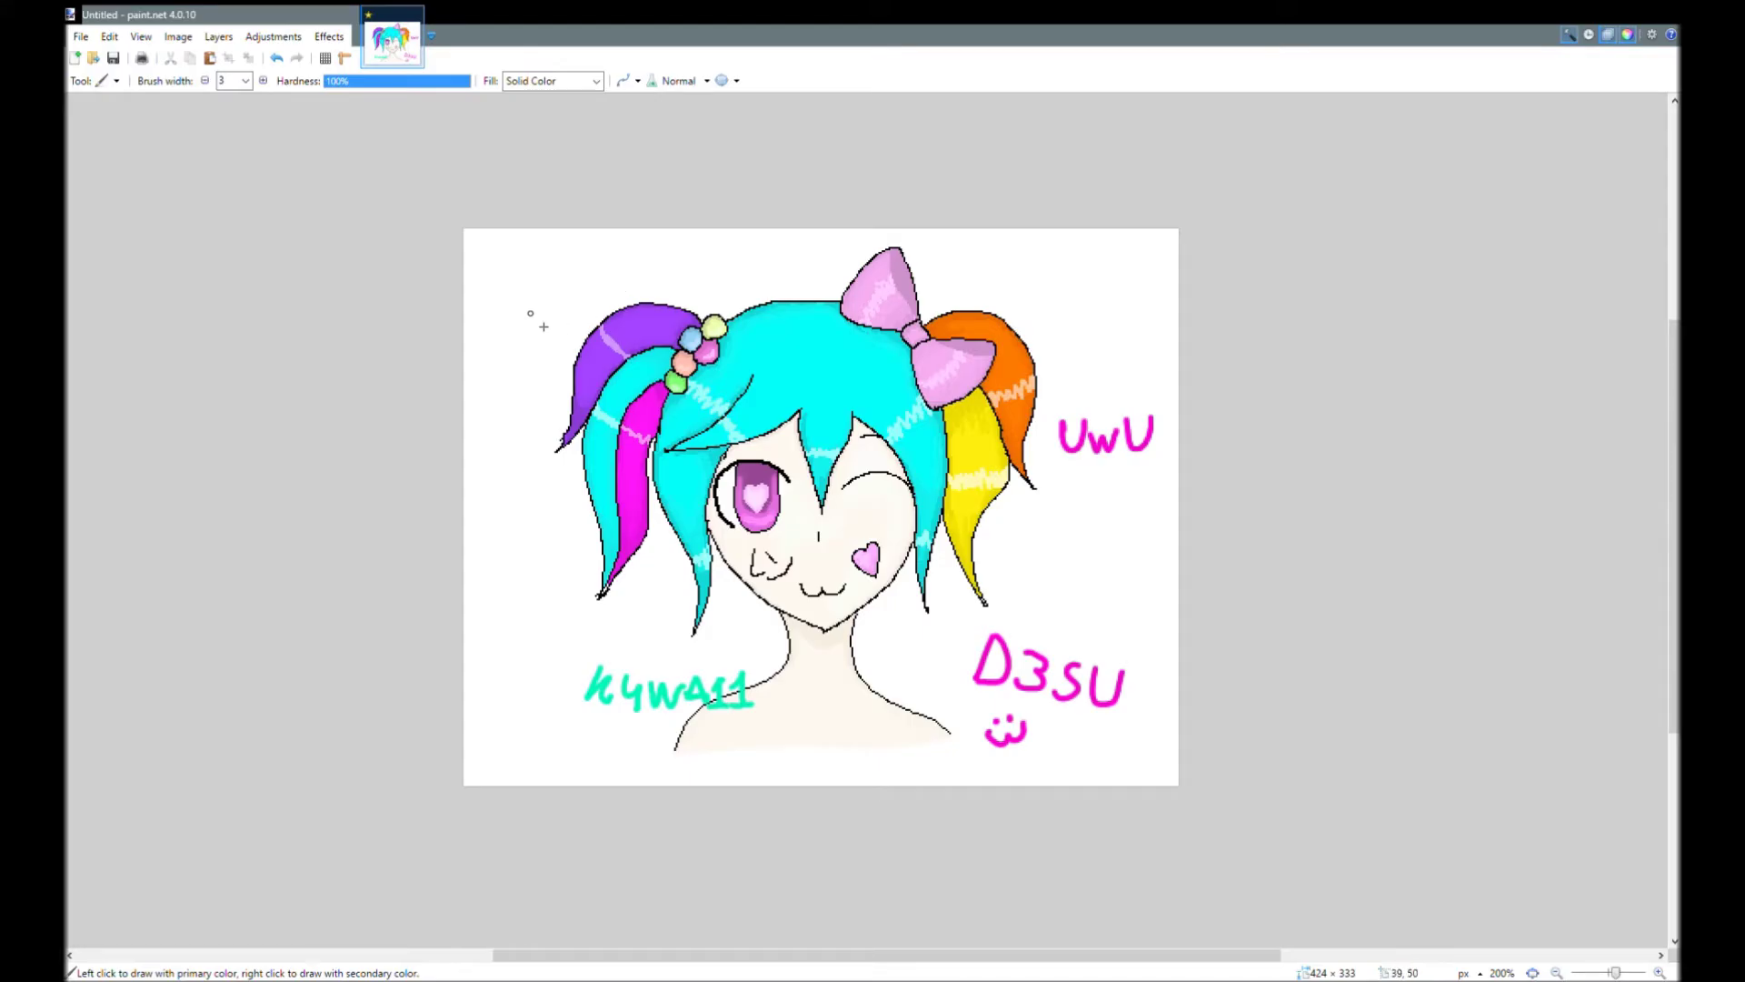
# Handwrite "Sugoi" in pale yellow above the left pigtail.
pyautogui.moveTo(519, 302); pyautogui.dragTo(520, 320)
pyautogui.moveTo(538, 287); pyautogui.dragTo(582, 316)
pyautogui.moveTo(592, 313); pyautogui.dragTo(594, 289)
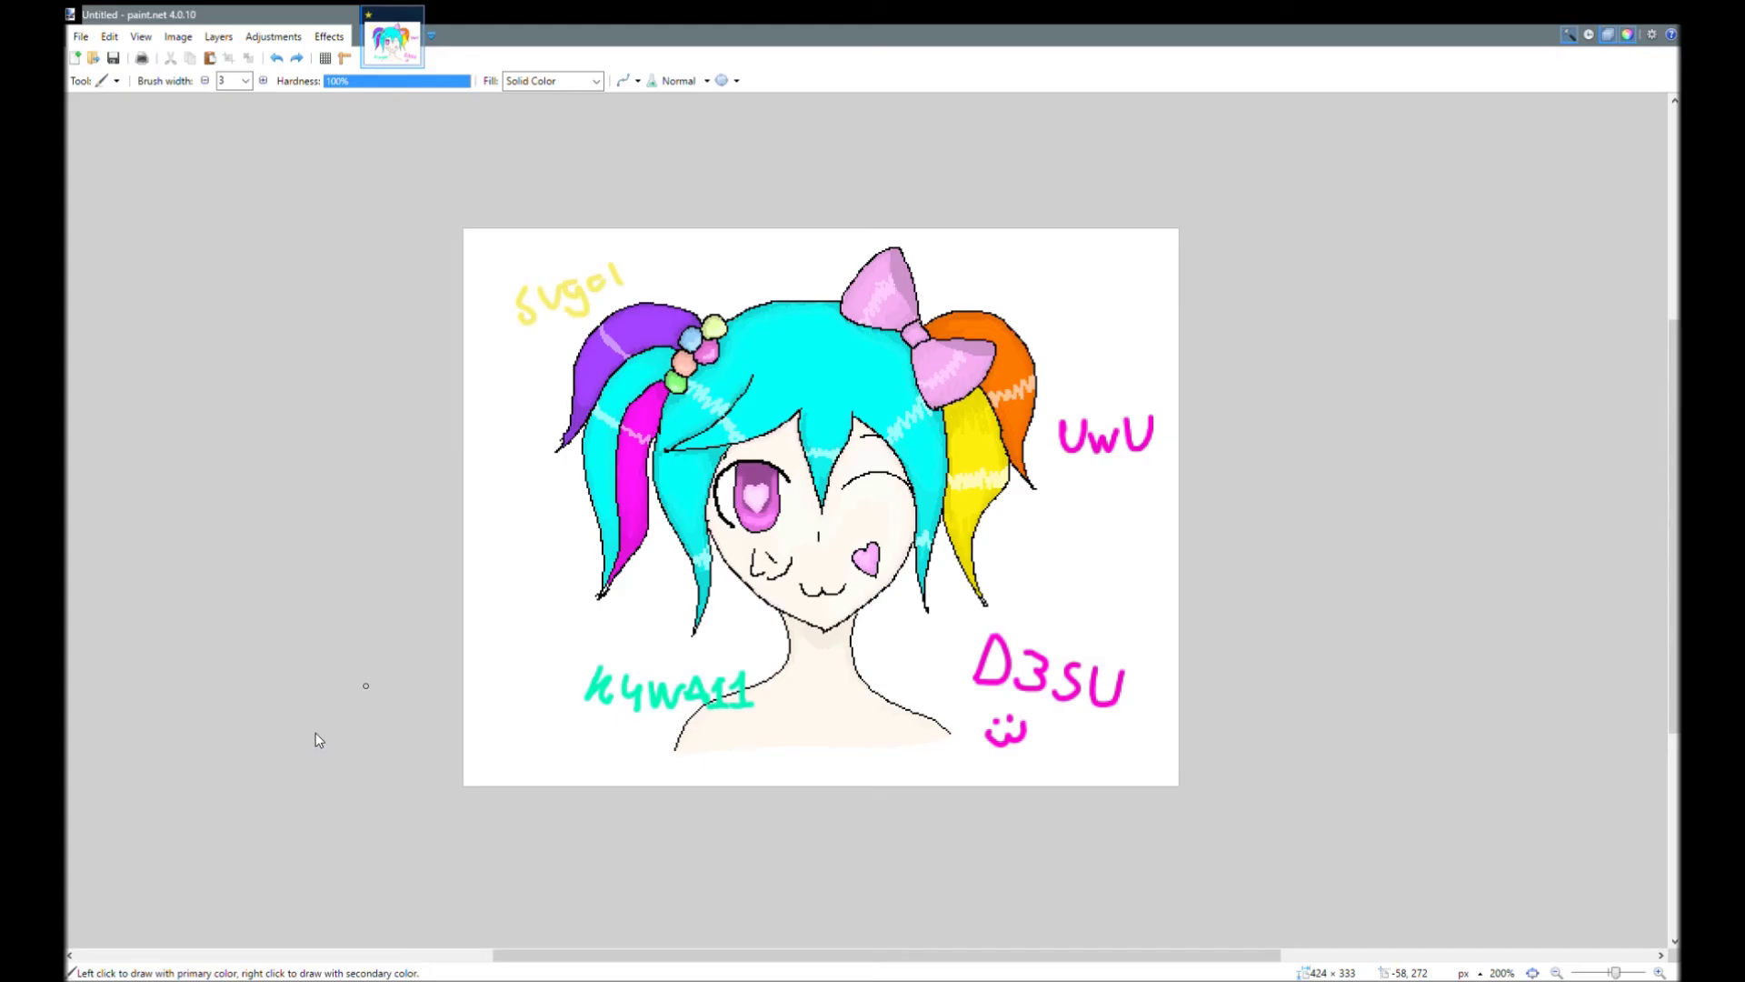
# Draw a bright green "OvO" face below the left pigtail and a "^_^" face above the right pigtail.
pyautogui.moveTo(532, 577); pyautogui.dragTo(530, 579)
pyautogui.moveTo(550, 605); pyautogui.dragTo(569, 607)
pyautogui.moveTo(589, 601); pyautogui.dragTo(587, 603)
pyautogui.moveTo(997, 286); pyautogui.dragTo(1054, 300)
pyautogui.moveTo(1063, 285); pyautogui.dragTo(1096, 285)
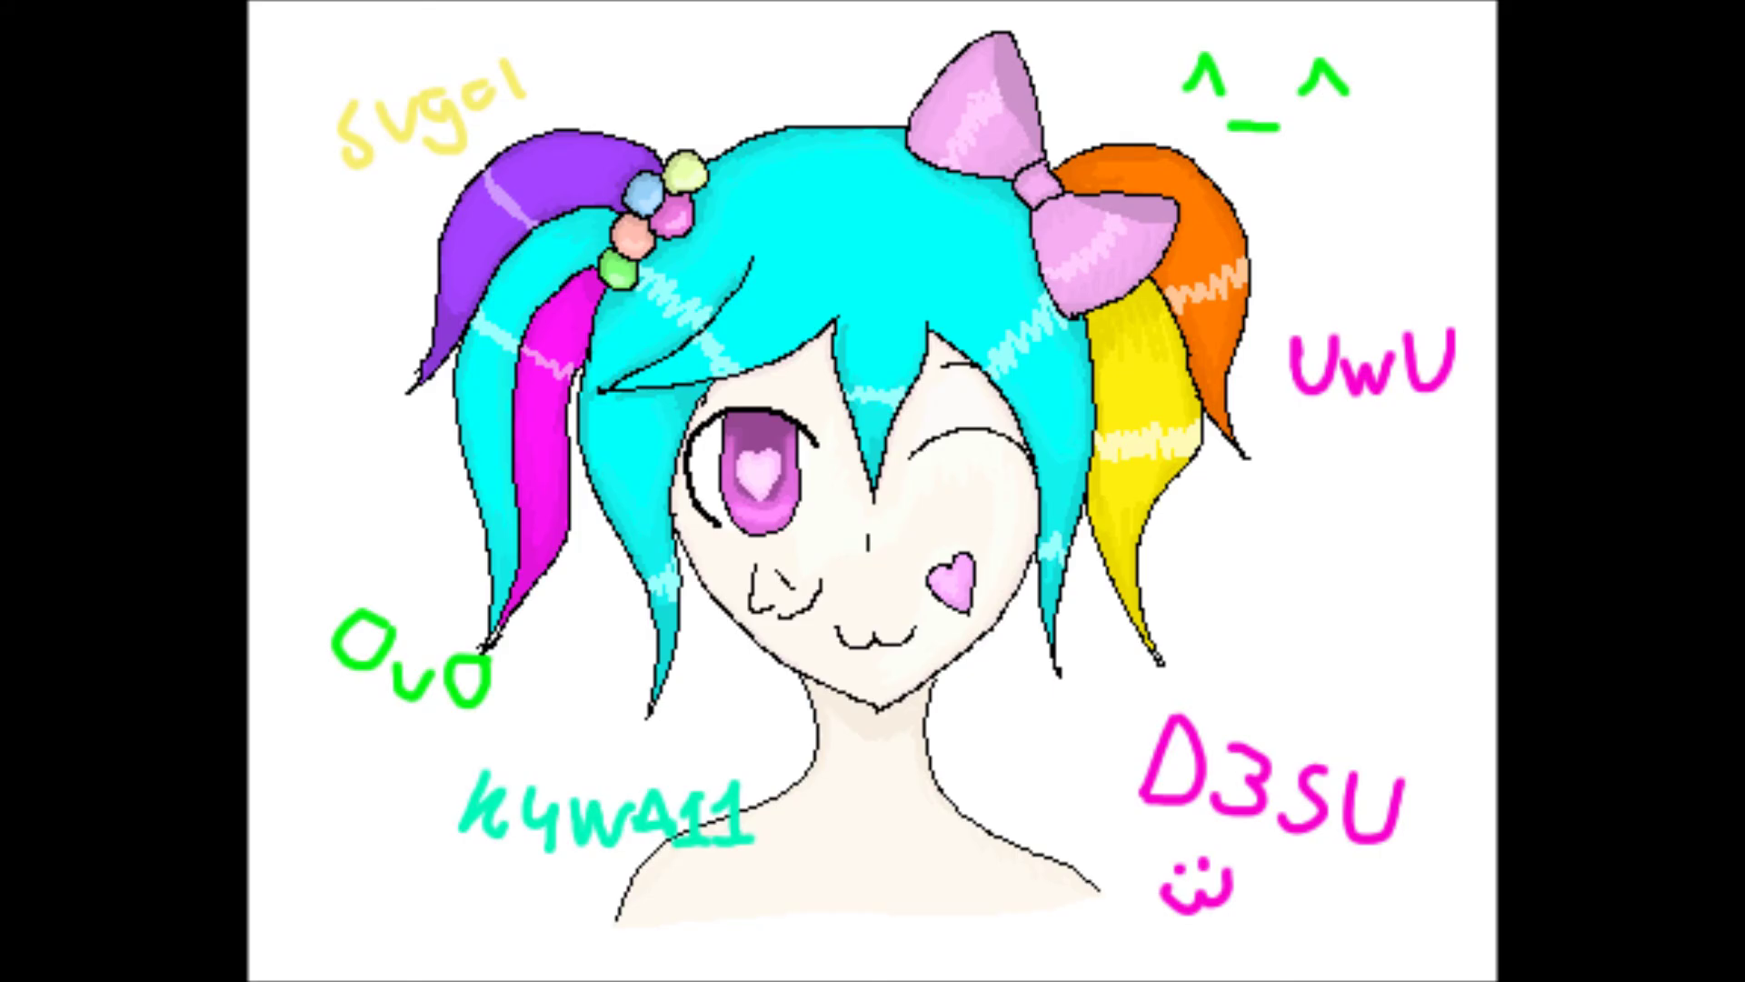